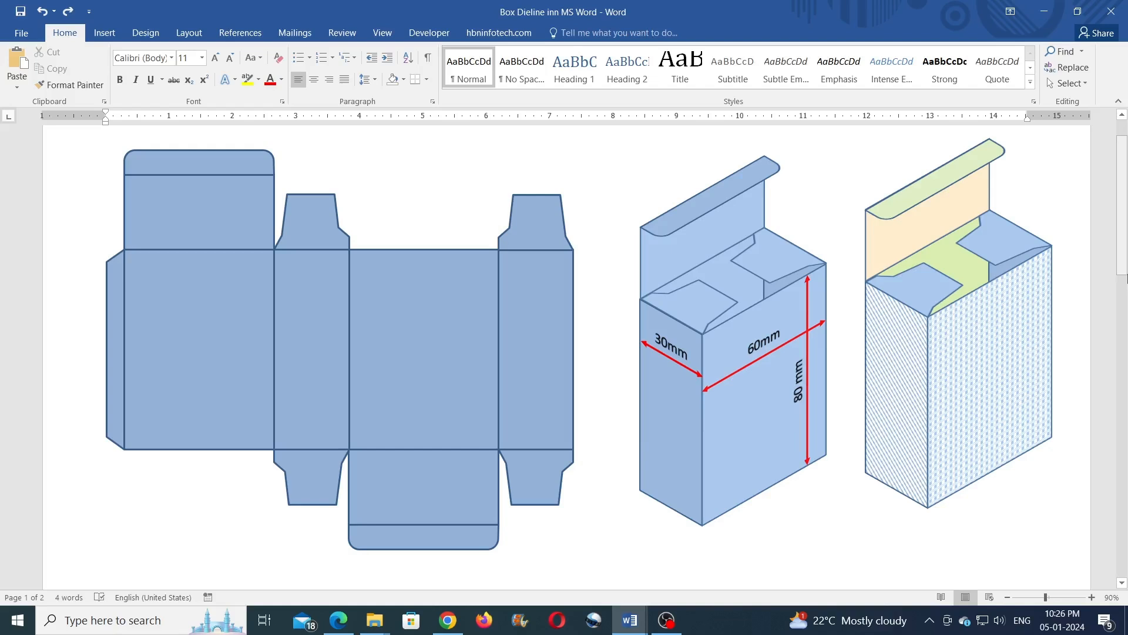
pyautogui.write('load PDF From Link in Description...')
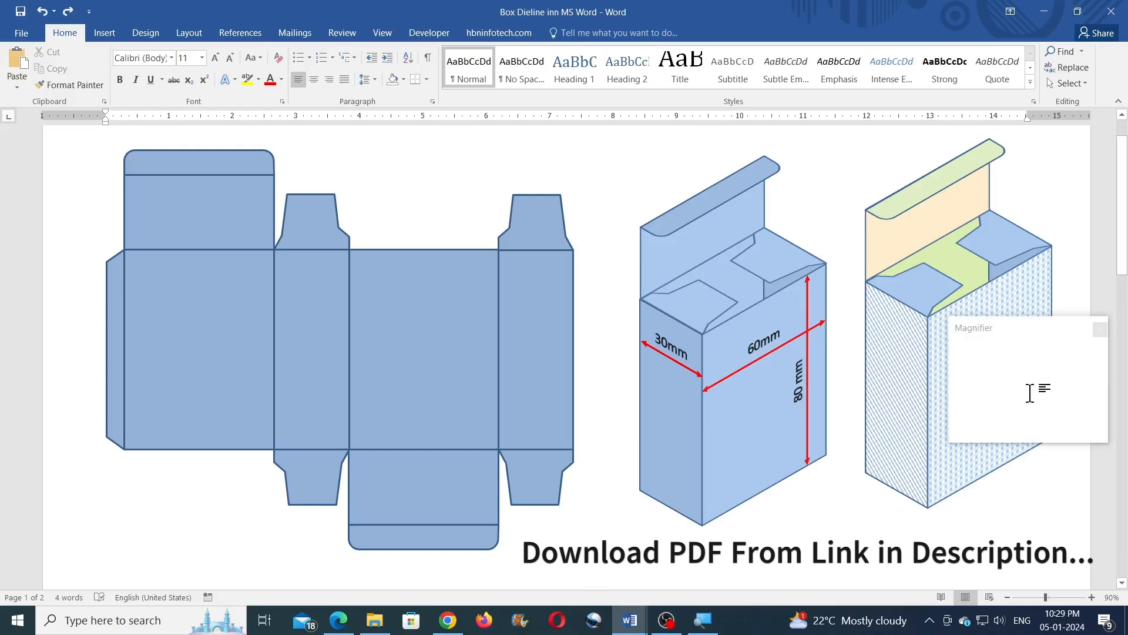
pyautogui.press('BackSpace')
pyautogui.press('BackSpace')
pyautogui.press('BackSpace')
pyautogui.press('BackSpace')
pyautogui.press('BackSpace')
pyautogui.press('BackSpace')
pyautogui.press('BackSpace')
pyautogui.press('BackSpace')
pyautogui.press('BackSpace')
pyautogui.press('BackSpace')
pyautogui.press('BackSpace')
pyautogui.press('BackSpace')
pyautogui.press('BackSpace')
pyautogui.press('BackSpace')
pyautogui.press('BackSpace')
pyautogui.press('BackSpace')
pyautogui.press('BackSpace')
pyautogui.press('BackSpace')
pyautogui.press('BackSpace')
pyautogui.press('BackSpace')
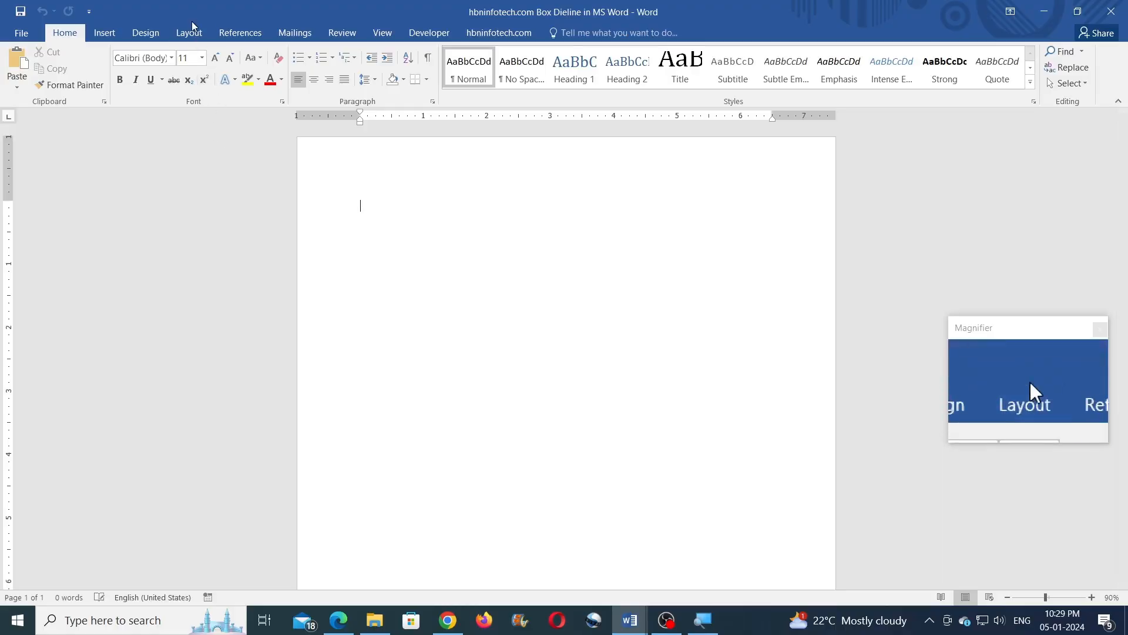
# - Set the page orientation to Landscape and the paper size to A3 (11.69" x 16.53")
pyautogui.click(191, 34)
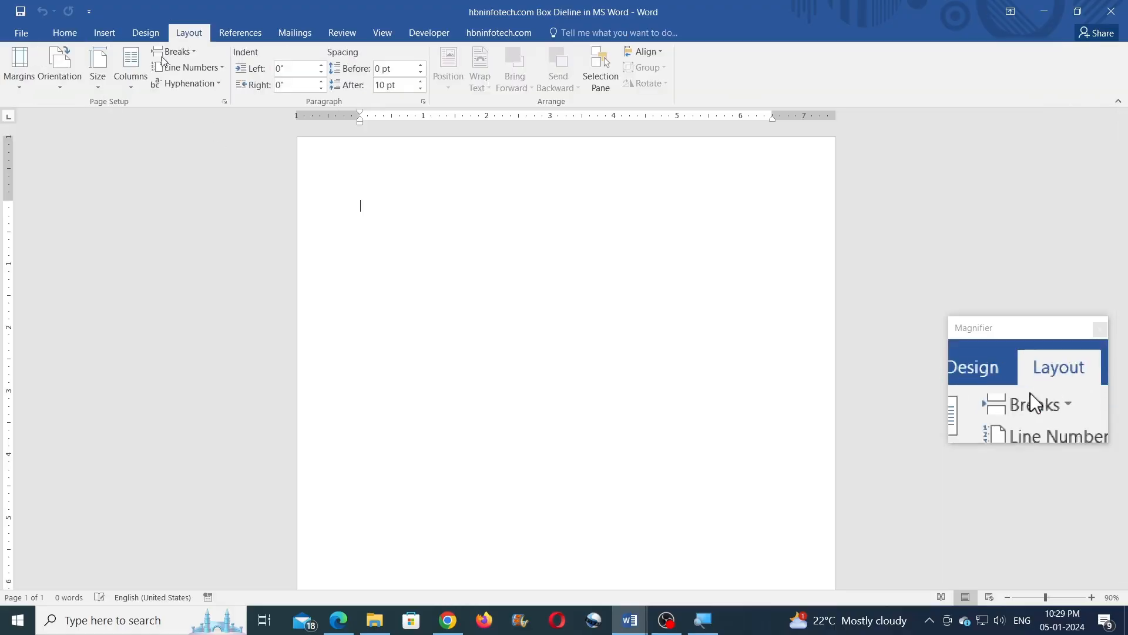
pyautogui.click(73, 89)
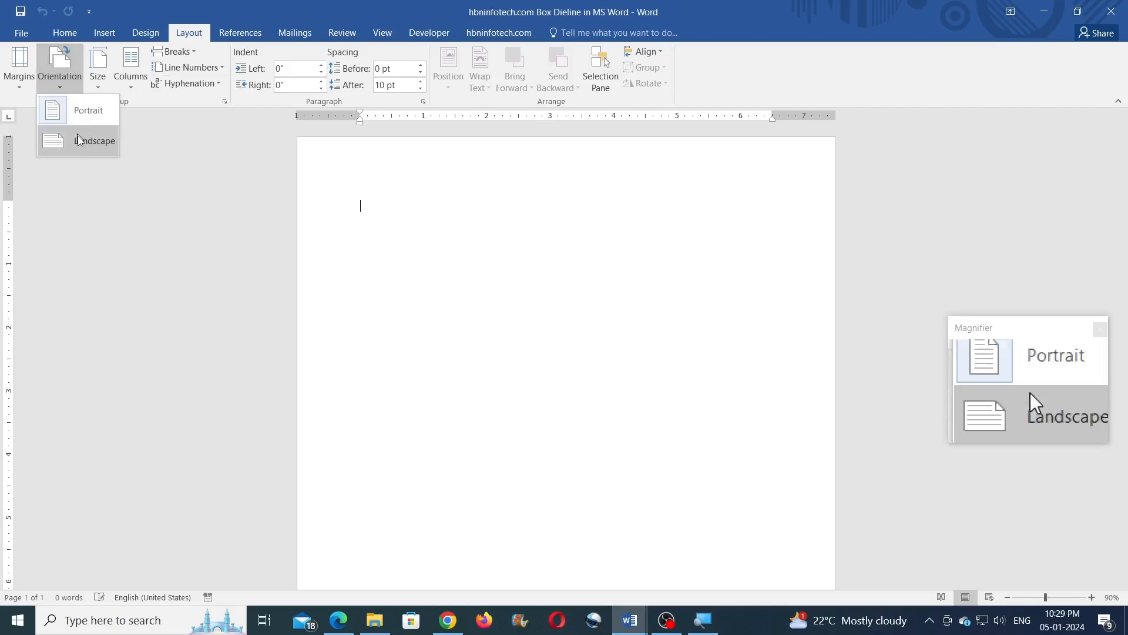
pyautogui.click(99, 146)
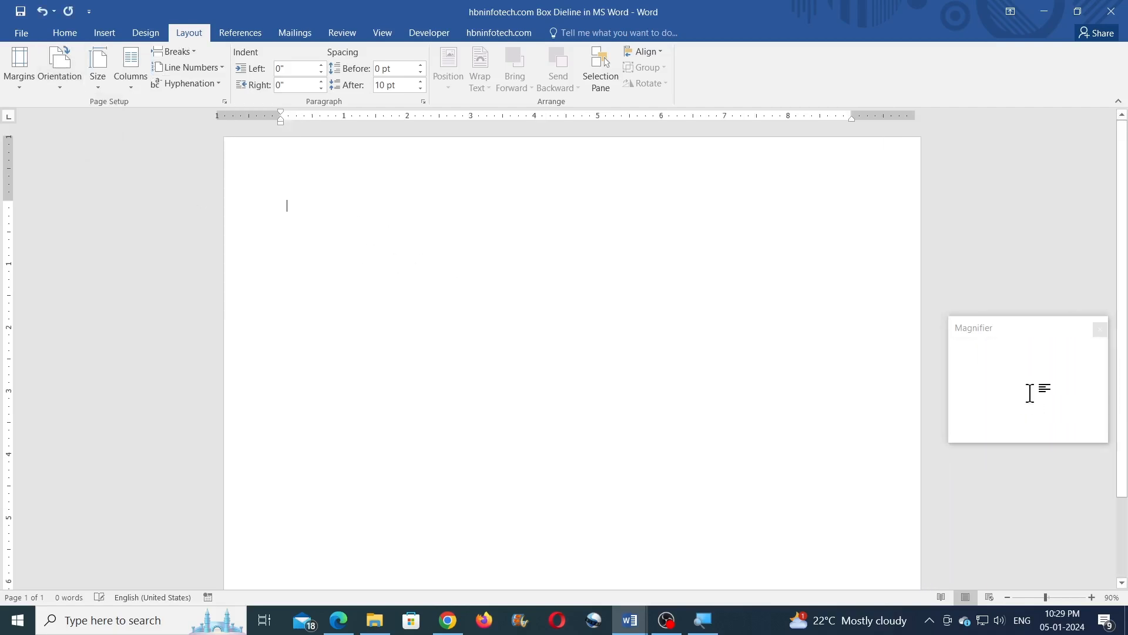
pyautogui.click(99, 90)
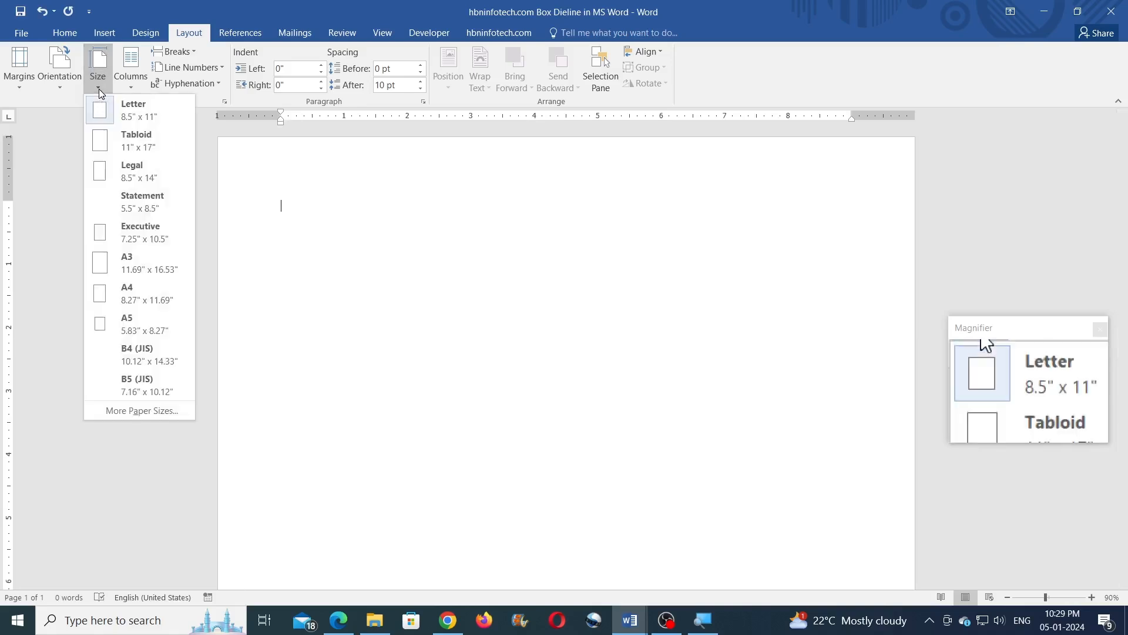
pyautogui.click(141, 269)
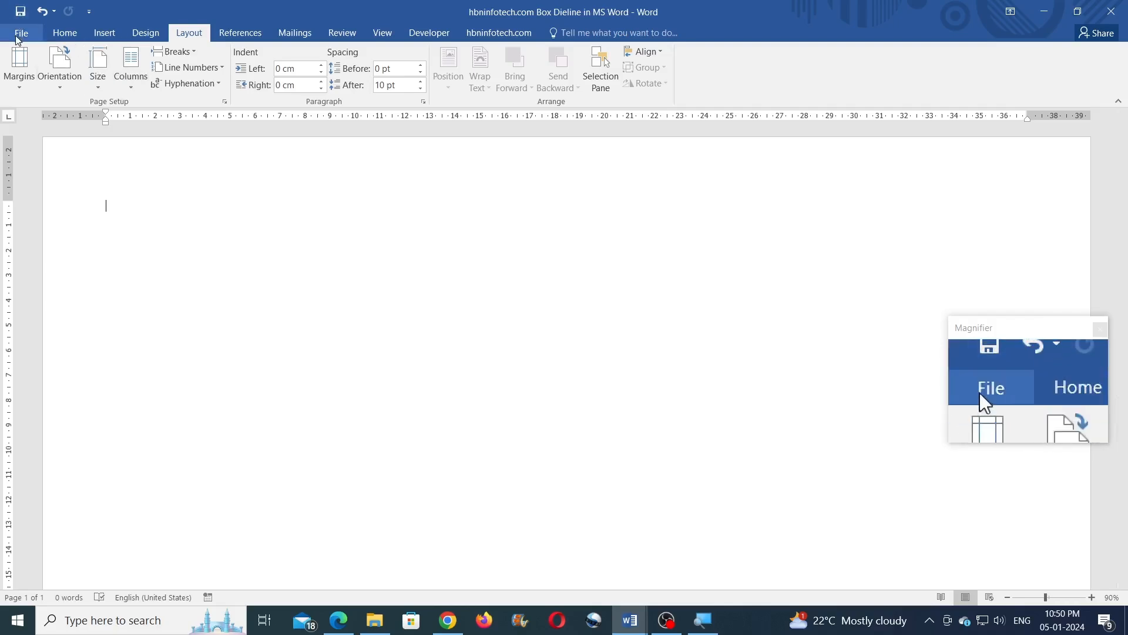
# - Change the measurement units to Millimeters in the advanced display options
pyautogui.click(18, 36)
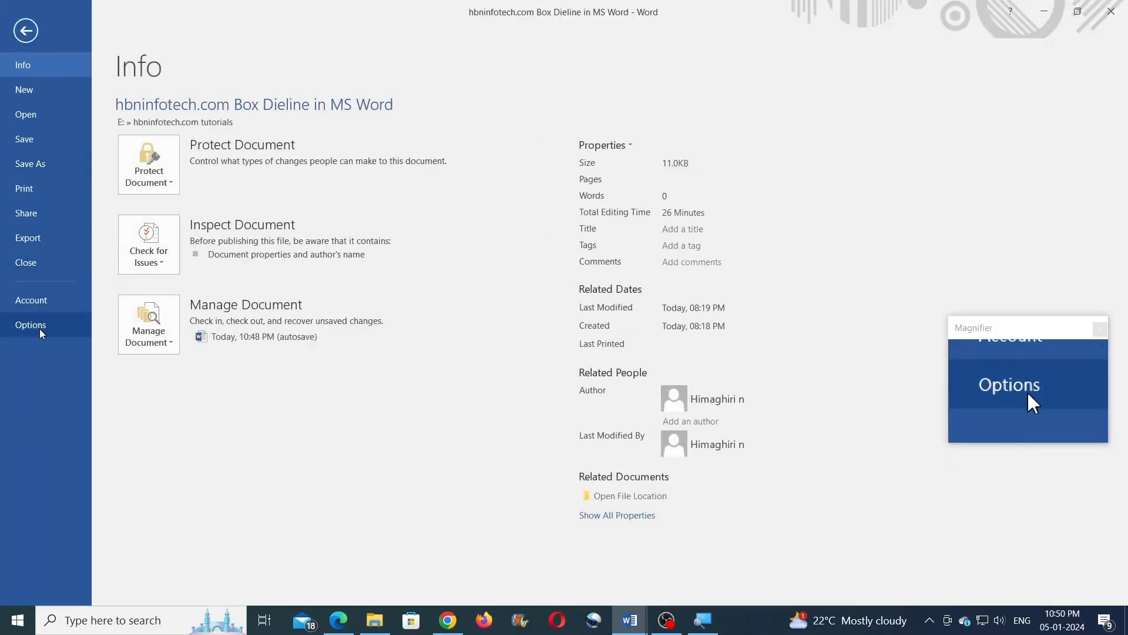
pyautogui.click(40, 333)
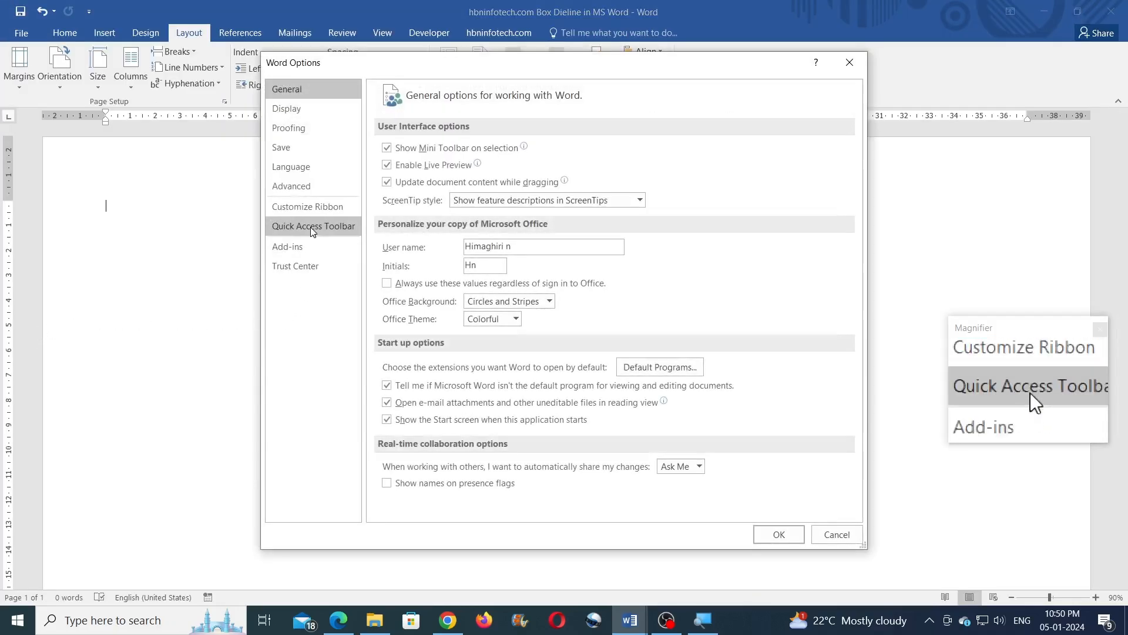
pyautogui.click(291, 185)
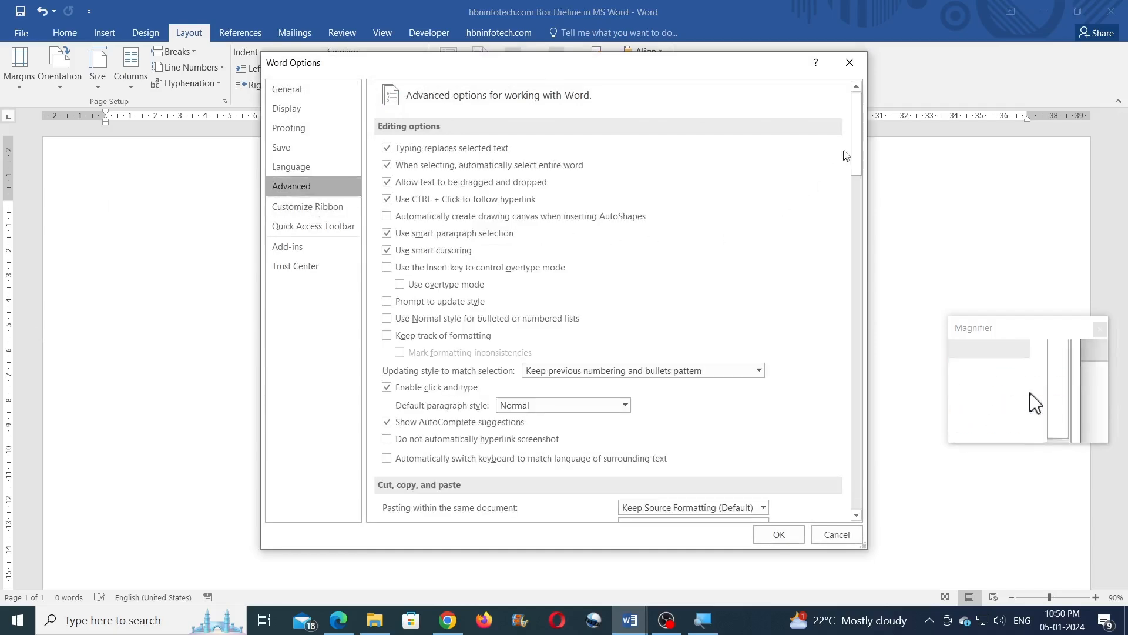
pyautogui.moveTo(844, 157); pyautogui.dragTo(844, 265)
pyautogui.scroll(-6, 844, 264)
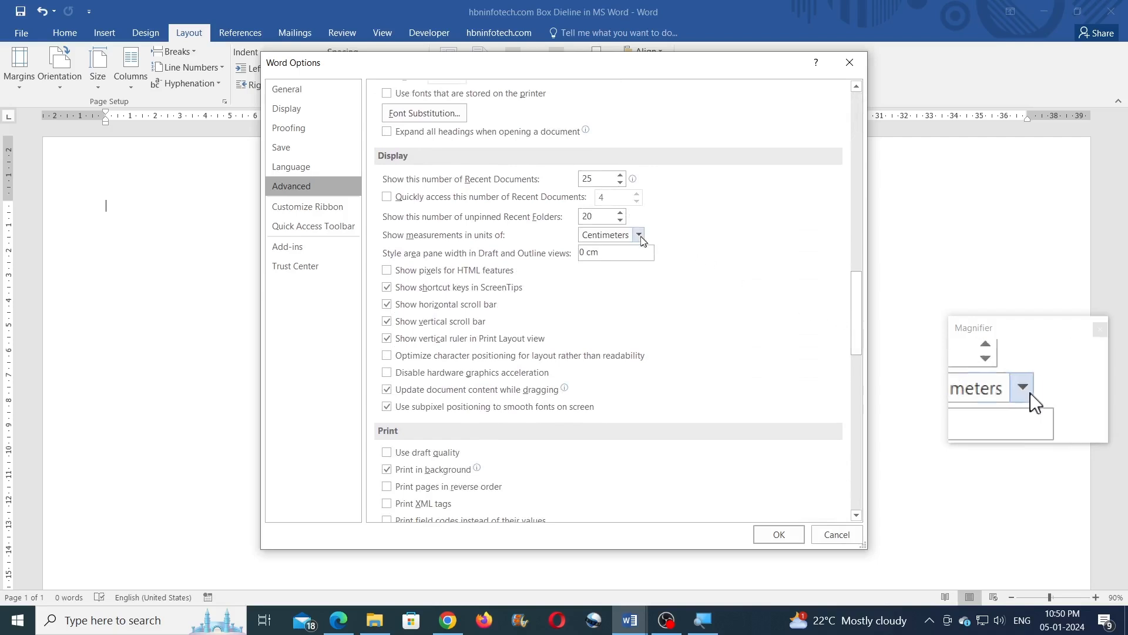
pyautogui.click(640, 236)
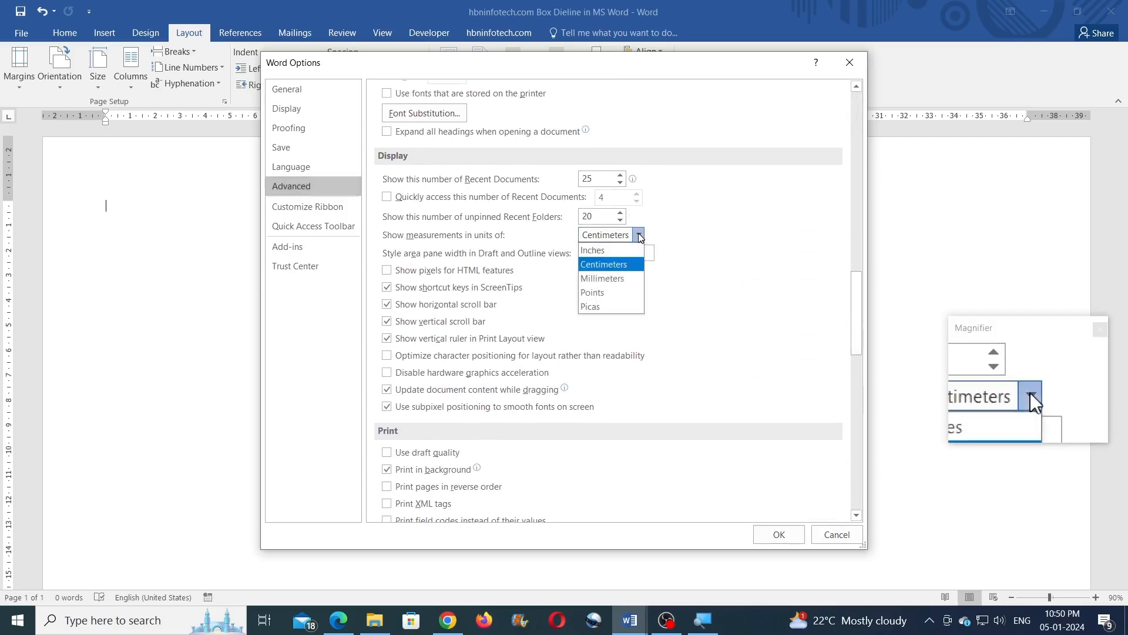
pyautogui.click(619, 279)
pyautogui.click(782, 536)
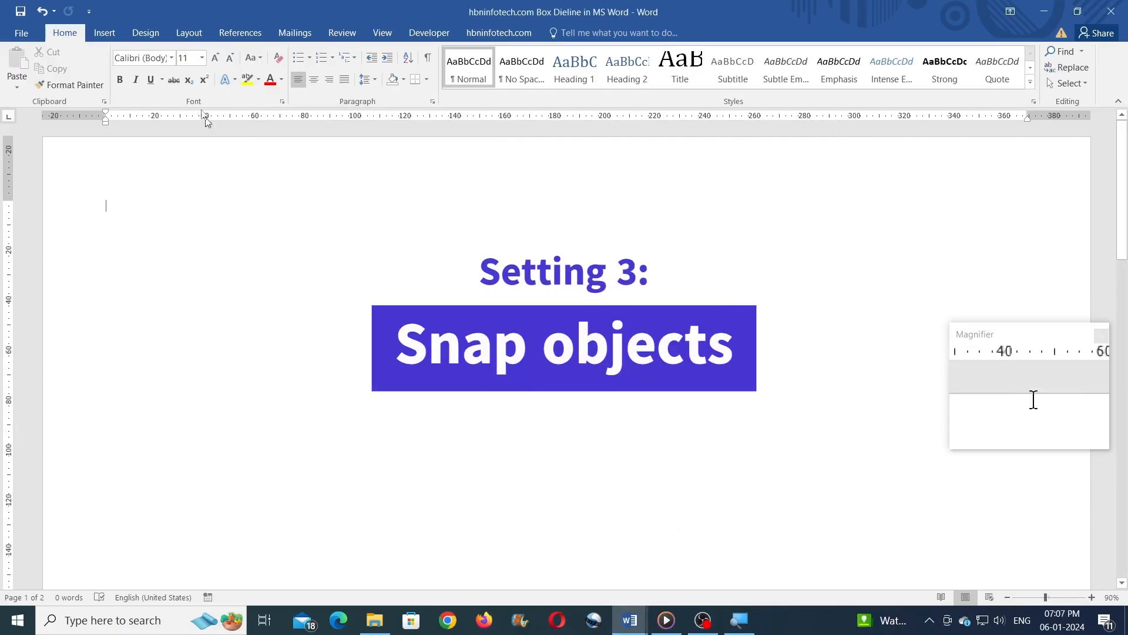
# - Draw a trial rectangle about 44 mm high and 41 mm wide on the page
pyautogui.click(105, 32)
pyautogui.click(213, 87)
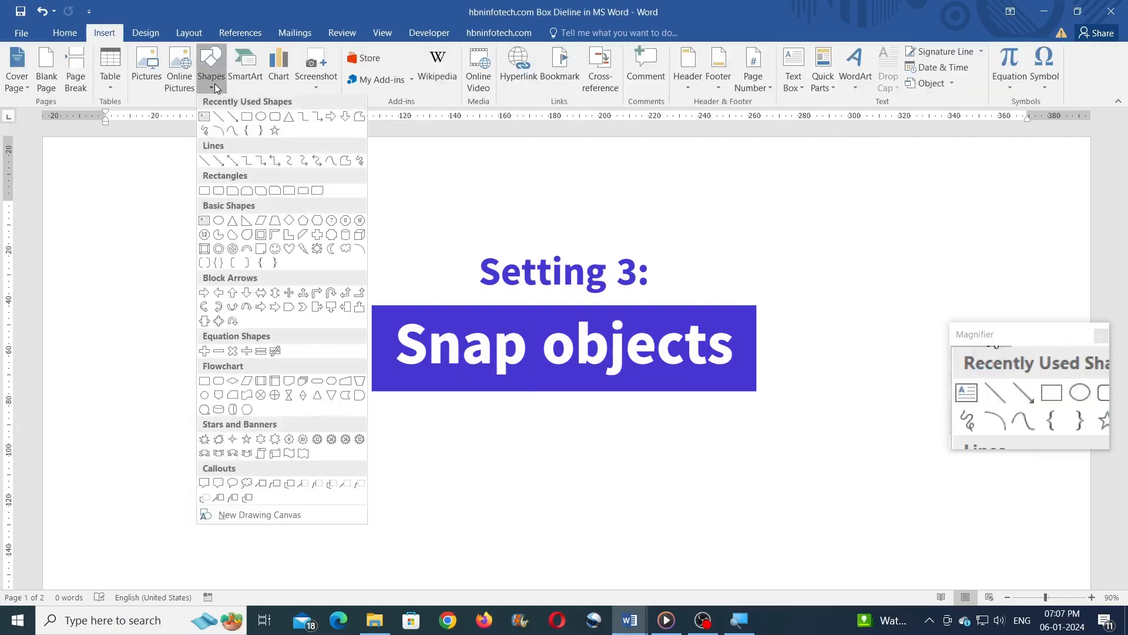
pyautogui.click(247, 114)
pyautogui.moveTo(311, 266); pyautogui.dragTo(415, 379)
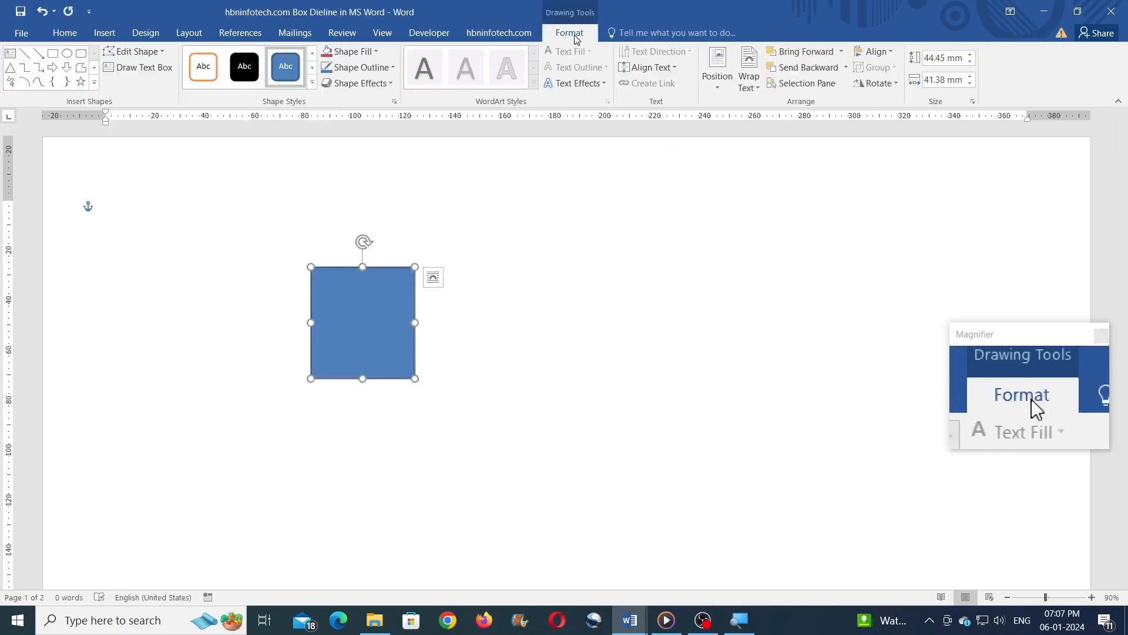
# - Have "Snap objects to other objects" enabled in the grid settings and test it by moving the rectangle
pyautogui.click(892, 53)
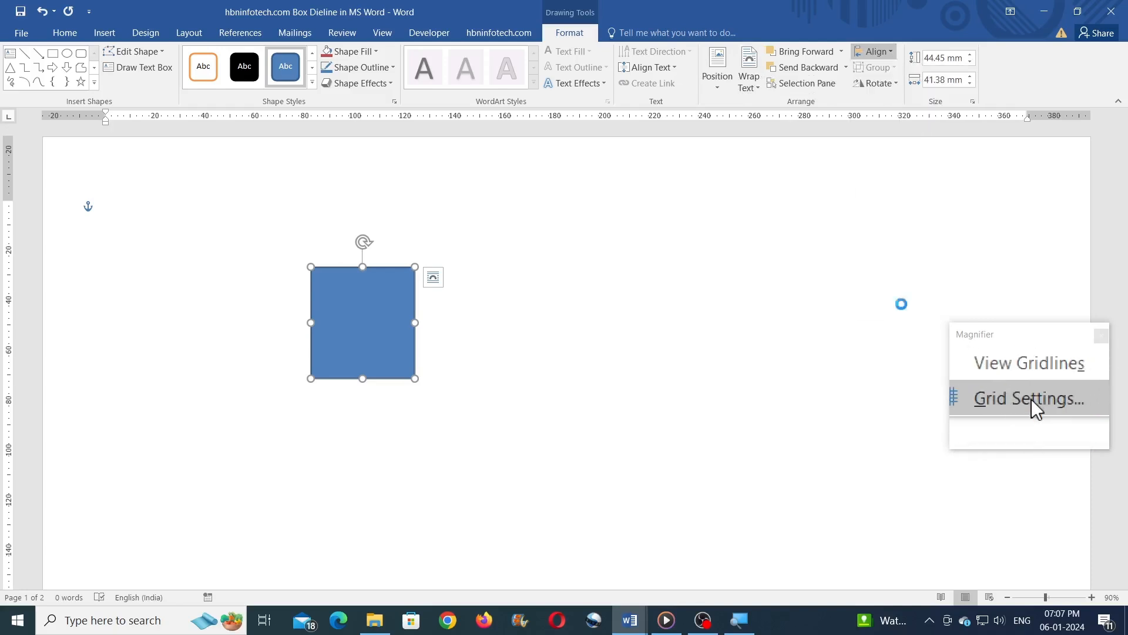
pyautogui.click(899, 303)
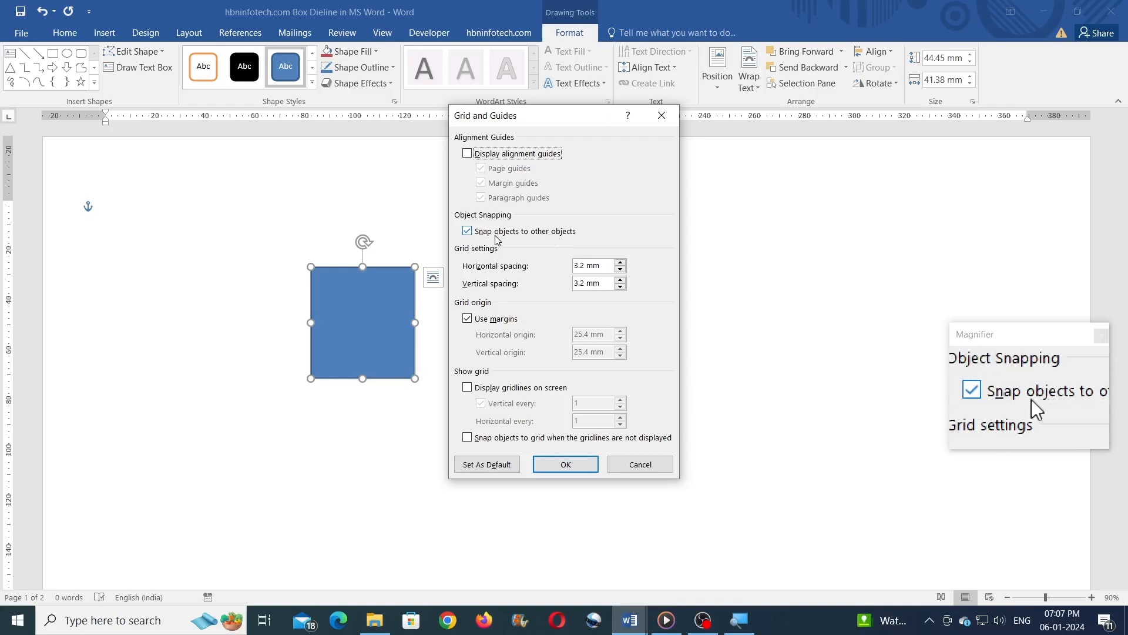
pyautogui.click(589, 466)
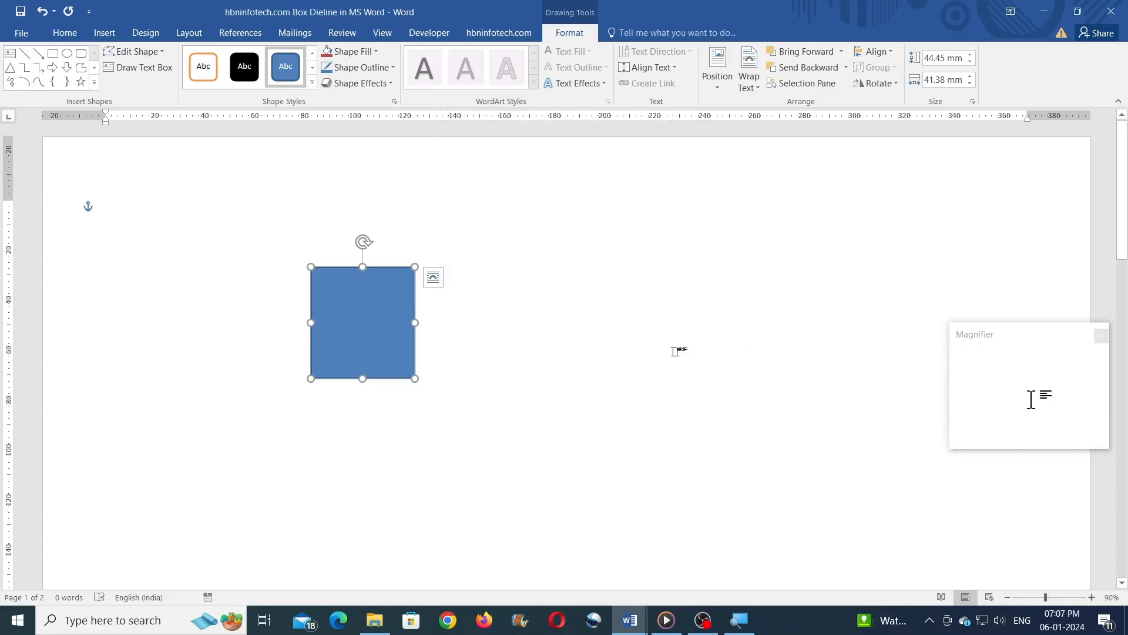
pyautogui.moveTo(334, 340); pyautogui.dragTo(509, 378)
pyautogui.press('Escape')
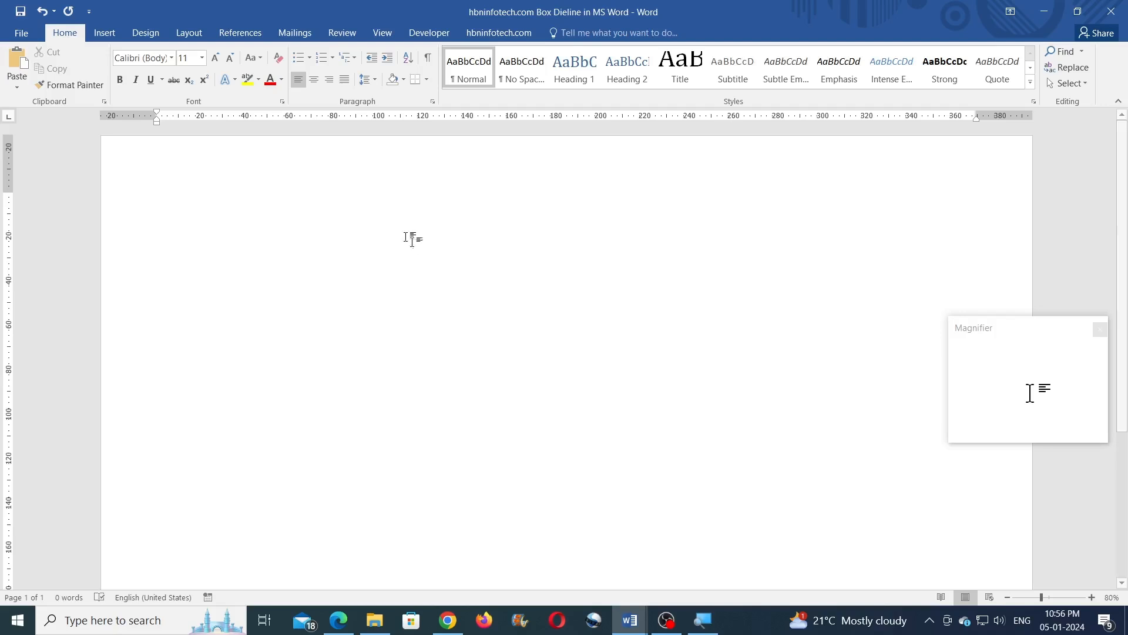
# - Draw a rectangle about 110 mm high and 101 mm wide on the blank page
pyautogui.click(112, 33)
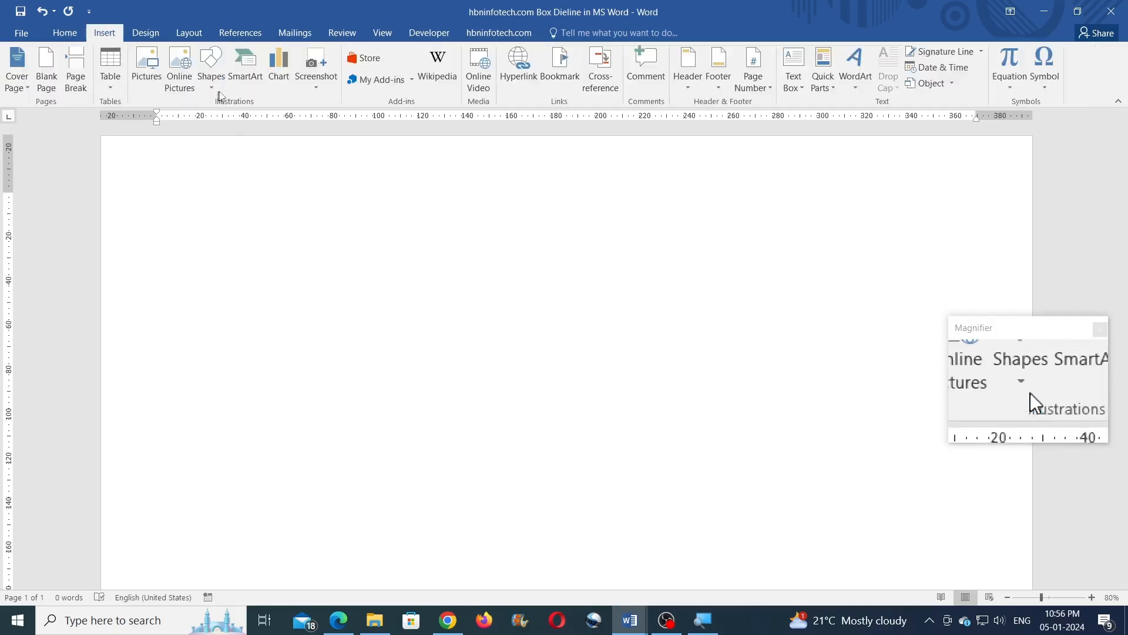
pyautogui.click(211, 83)
pyautogui.click(246, 118)
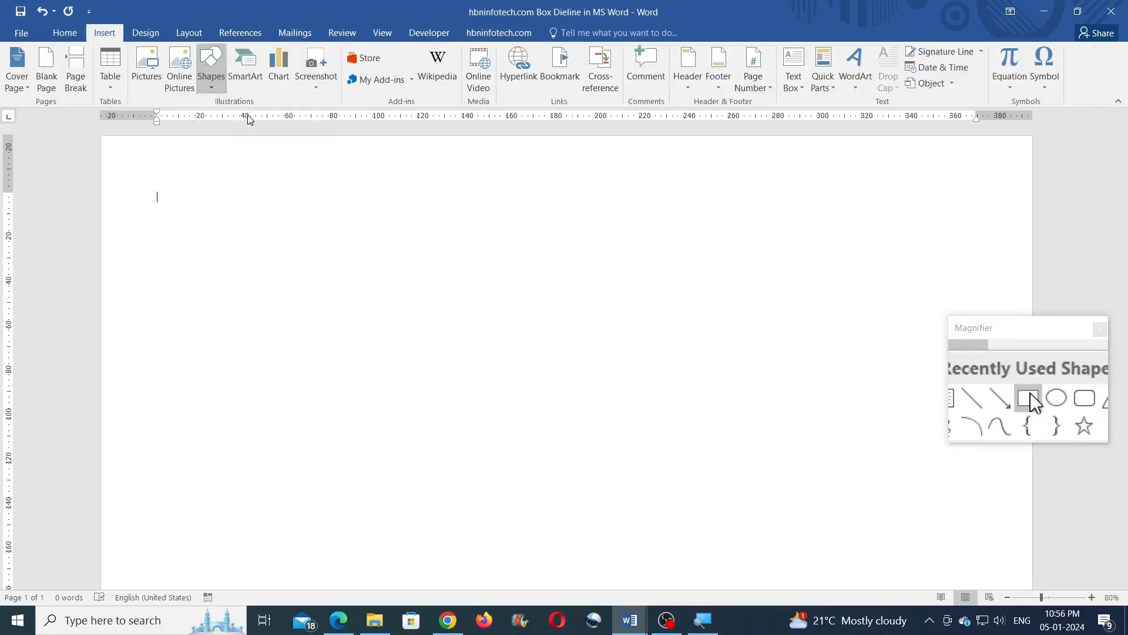
pyautogui.moveTo(357, 229); pyautogui.dragTo(582, 474)
# - Set the rectangle's height to 80 mm and its width to 60 mm
pyautogui.click(943, 57)
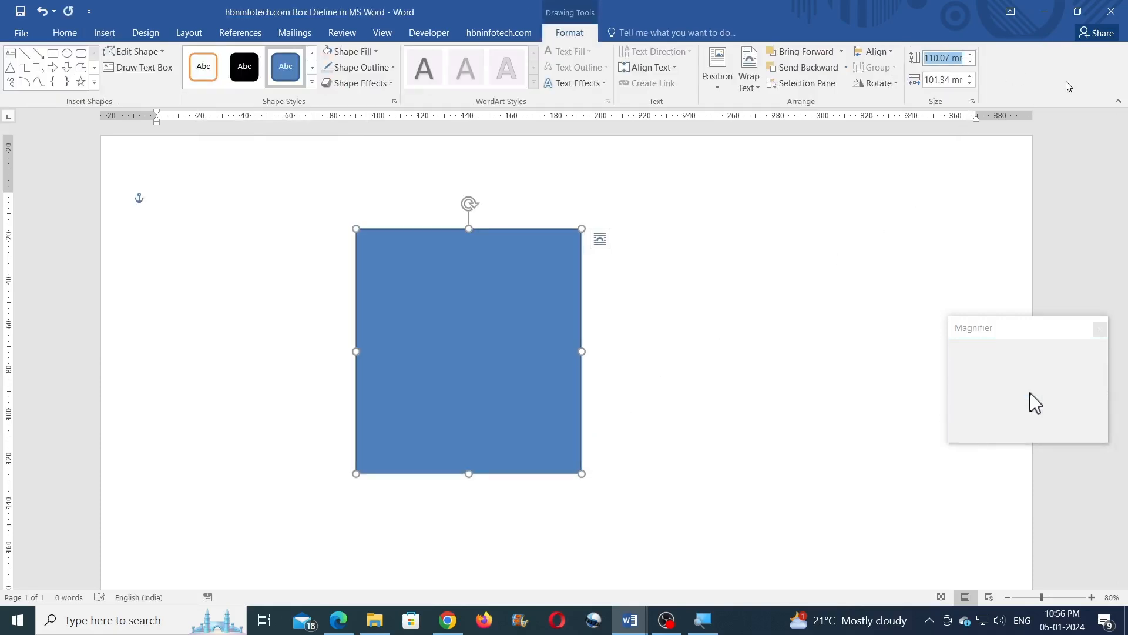
pyautogui.write('80')
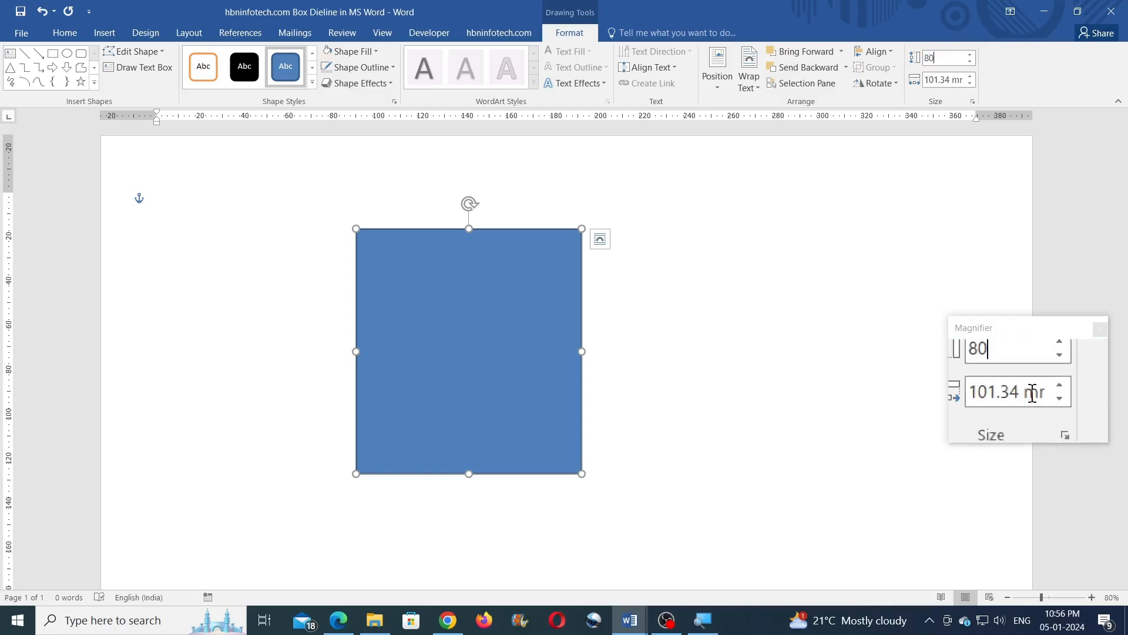
pyautogui.click(957, 80)
pyautogui.write('60')
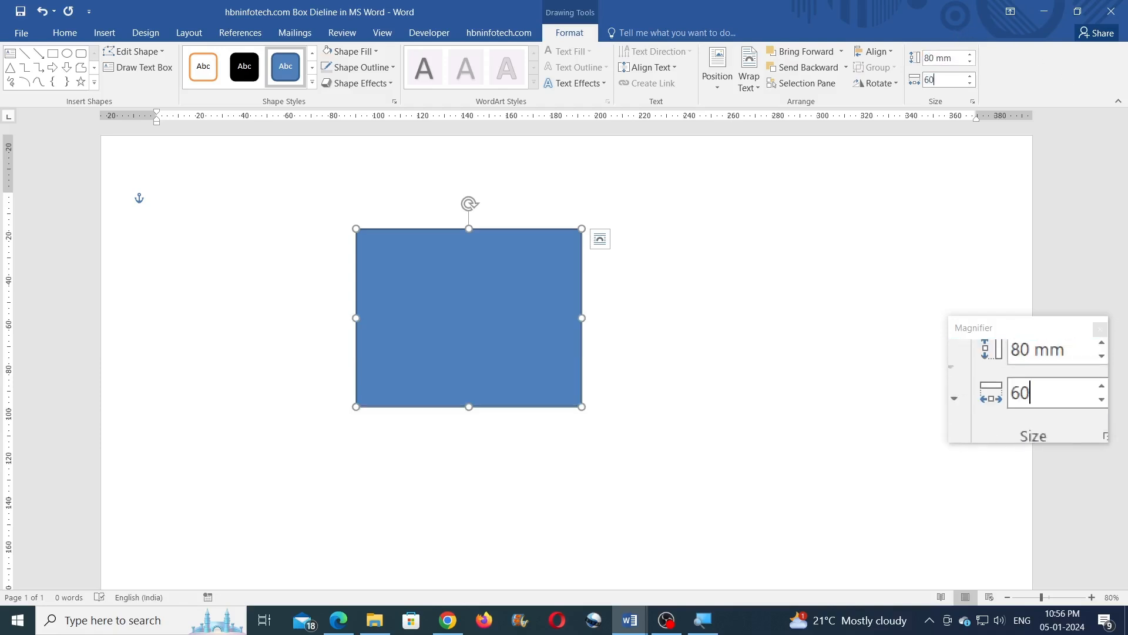
pyautogui.press('Return')
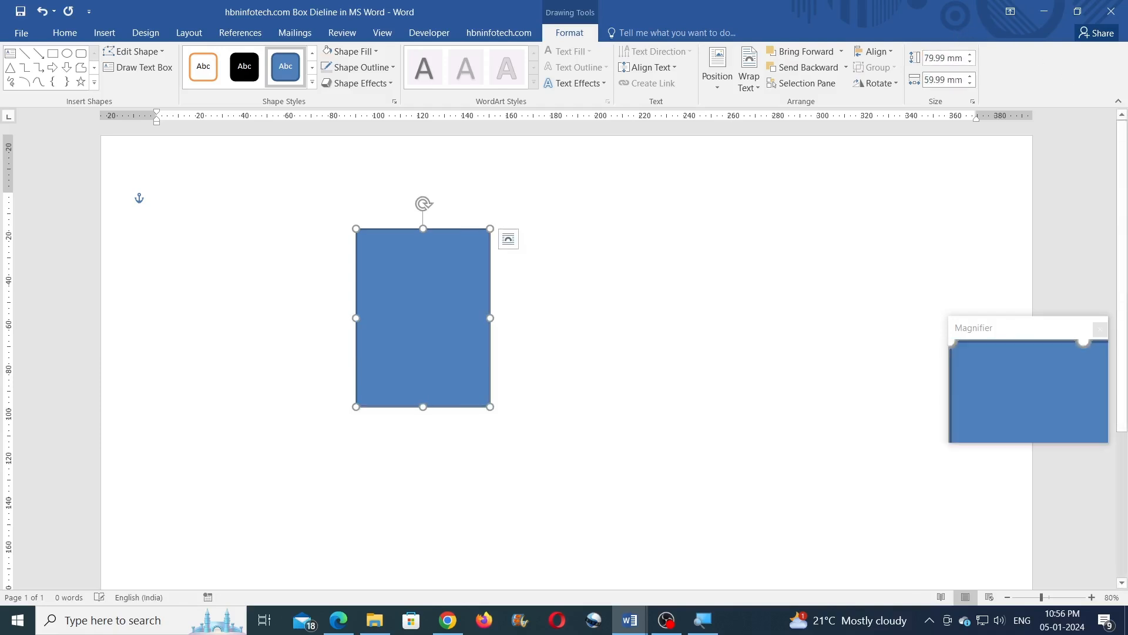
# - Fill the rectangle with a lighter blue theme color and place a duplicate of it to its right
pyautogui.click(360, 52)
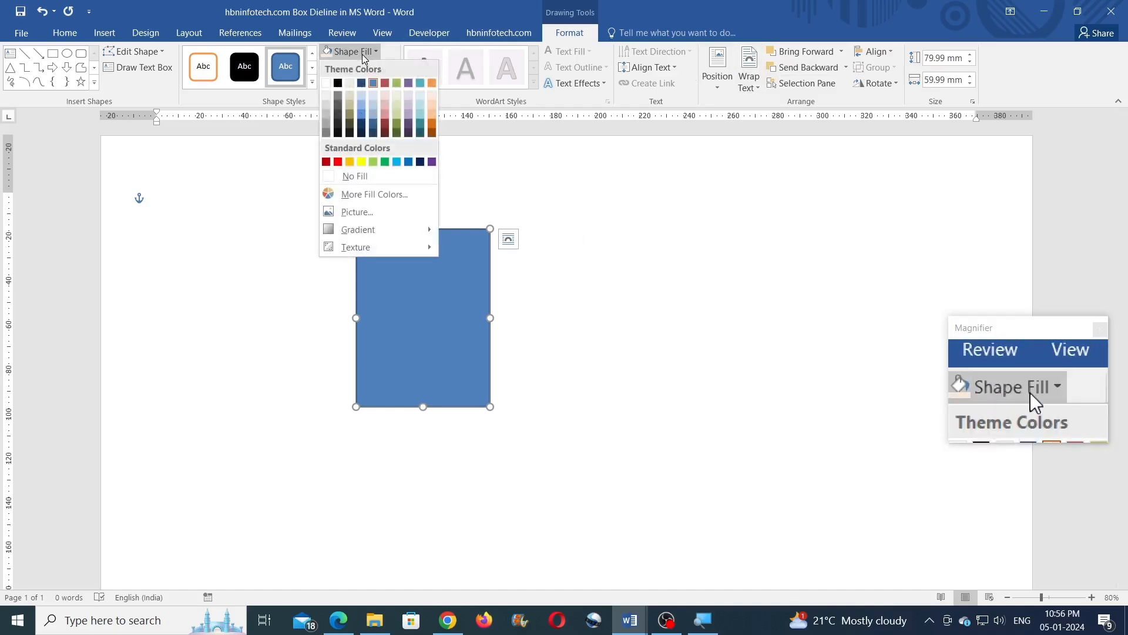
pyautogui.click(373, 115)
pyautogui.moveTo(418, 335); pyautogui.dragTo(562, 390)
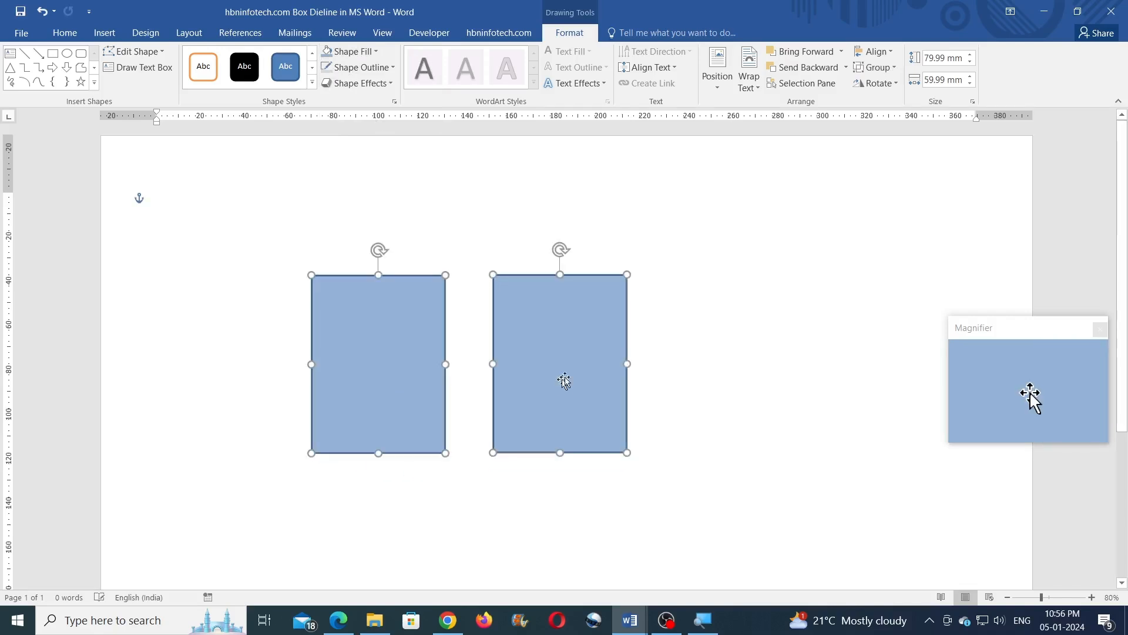
pyautogui.press('Escape')
# - Set the width of the duplicated rectangle to 30 mm
pyautogui.click(595, 352)
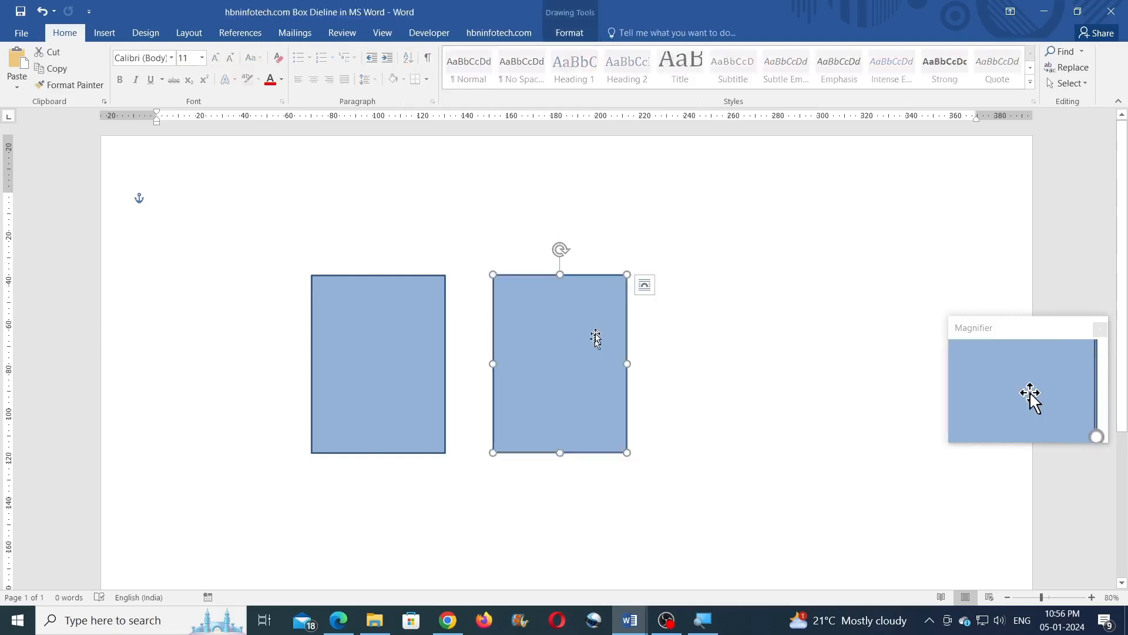
pyautogui.click(591, 38)
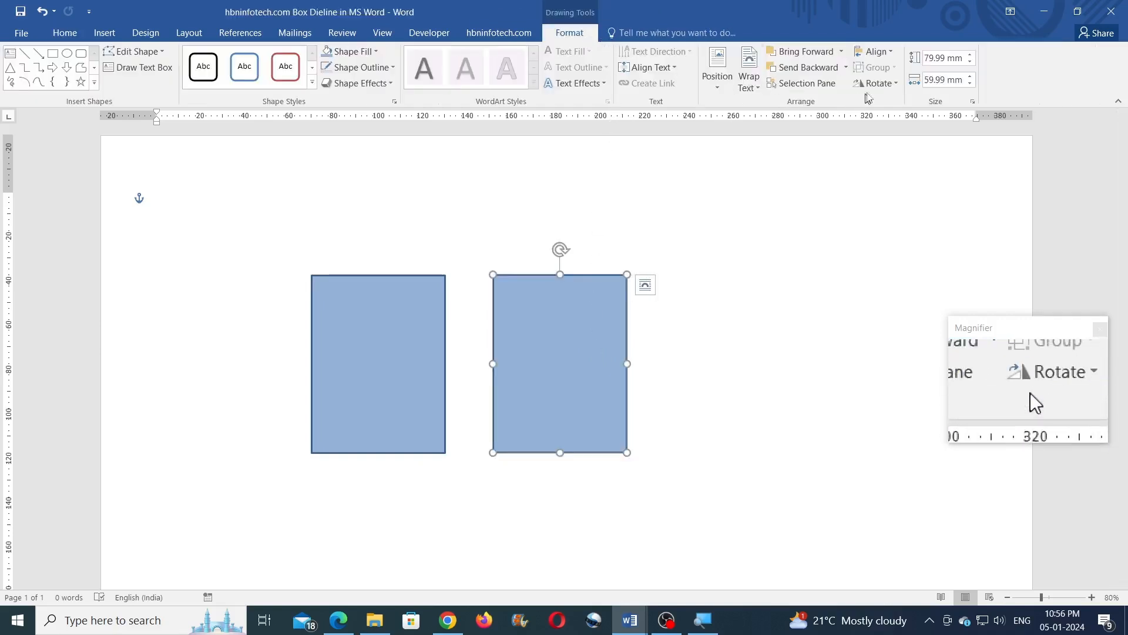
pyautogui.click(954, 80)
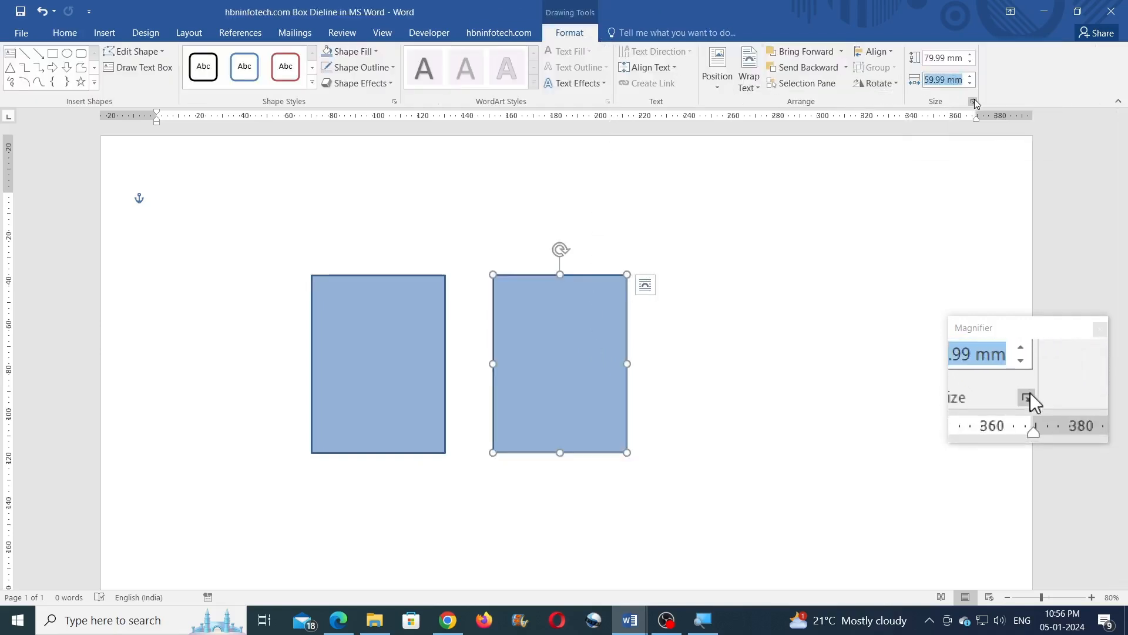
pyautogui.write('30')
pyautogui.press('Return')
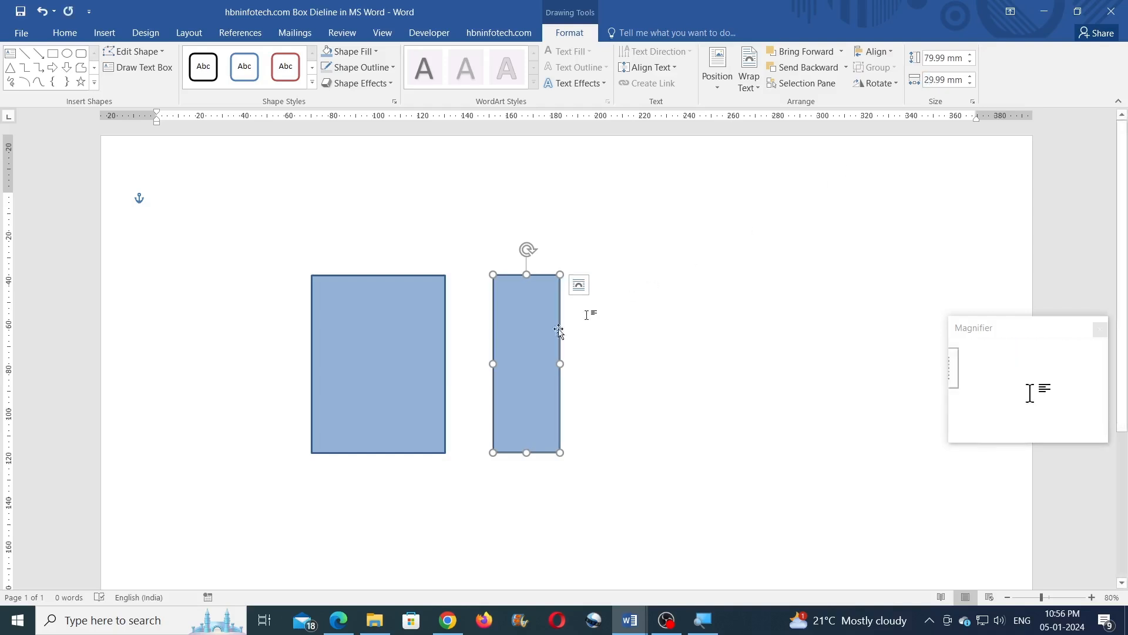
# - Snap the 30 mm panel against the first panel's right edge and duplicate the pair alongside to form four adjoining panels
pyautogui.moveTo(526, 366); pyautogui.dragTo(481, 363)
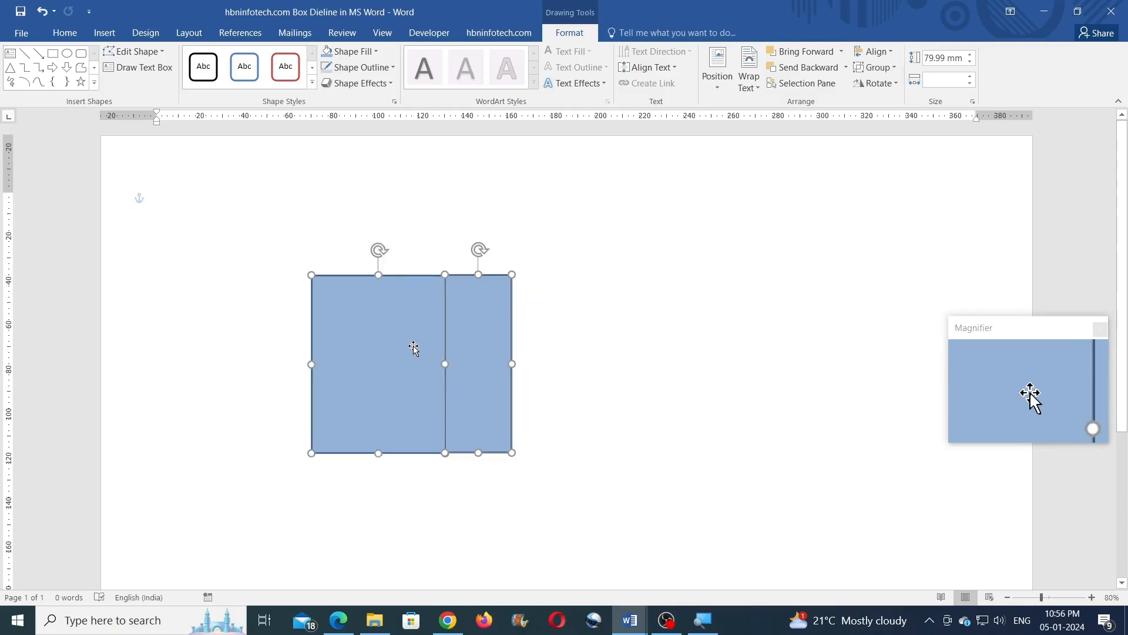
pyautogui.moveTo(427, 353); pyautogui.dragTo(598, 340)
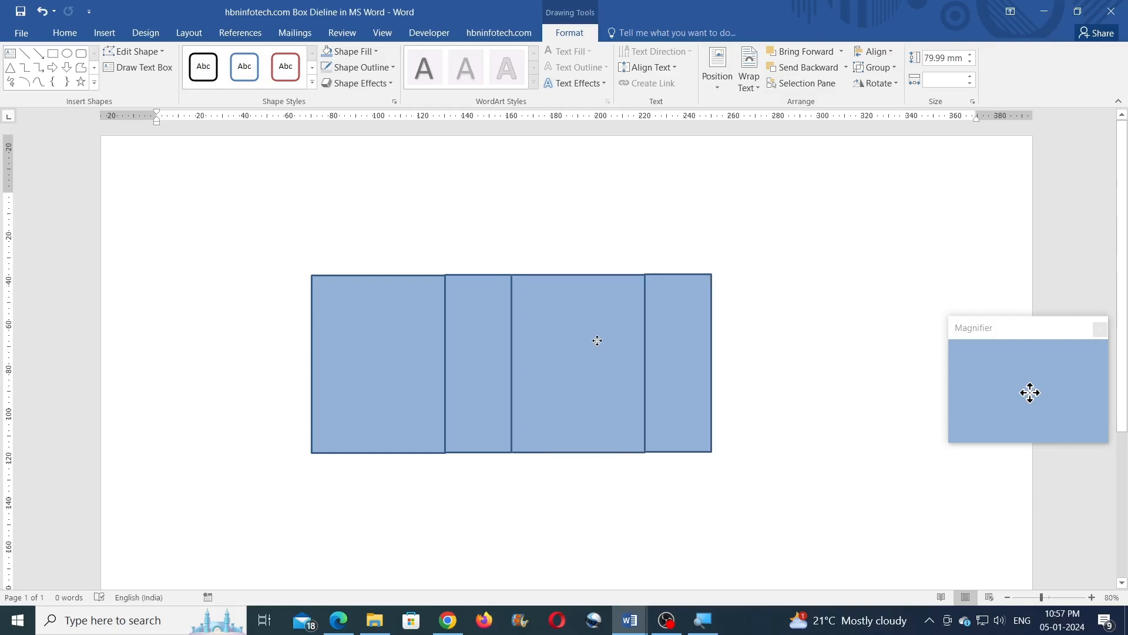
# - Select all four adjoining panels and align them by their top edges
pyautogui.keyDown('shift'); pyautogui.click(472, 341); pyautogui.keyUp('shift')
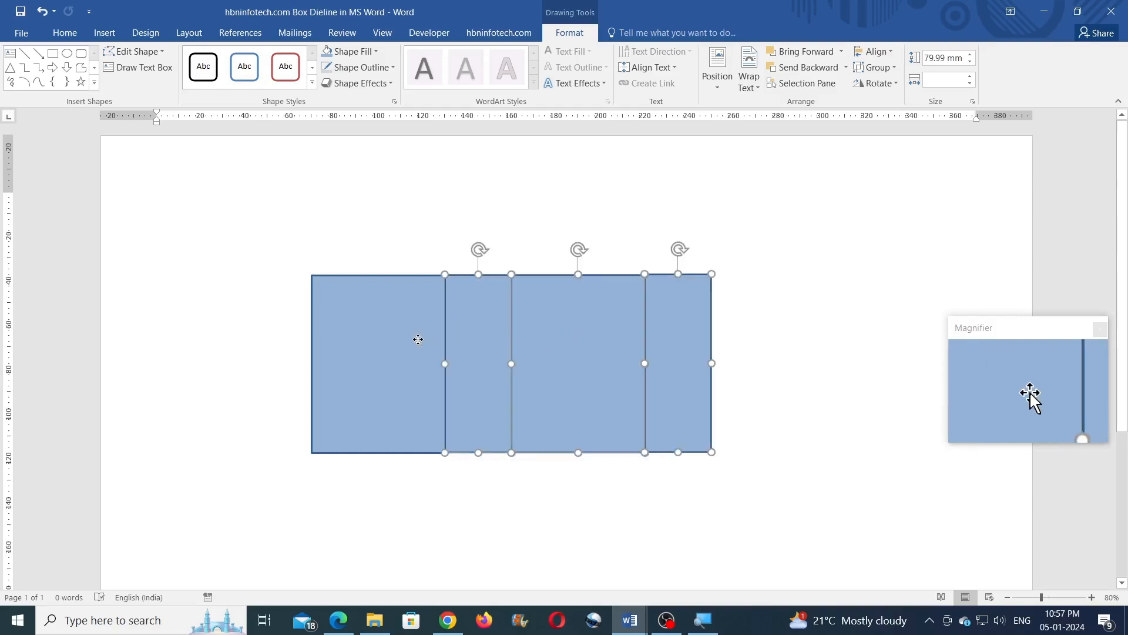
pyautogui.keyDown('shift'); pyautogui.click(418, 340); pyautogui.keyUp('shift')
pyautogui.click(874, 52)
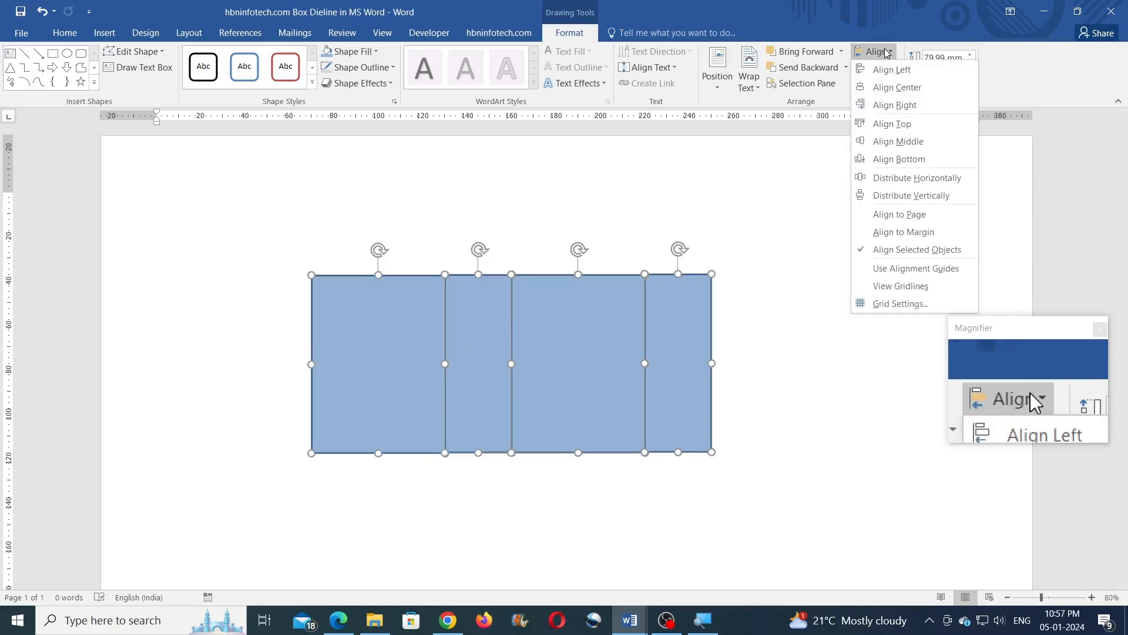
pyautogui.click(894, 124)
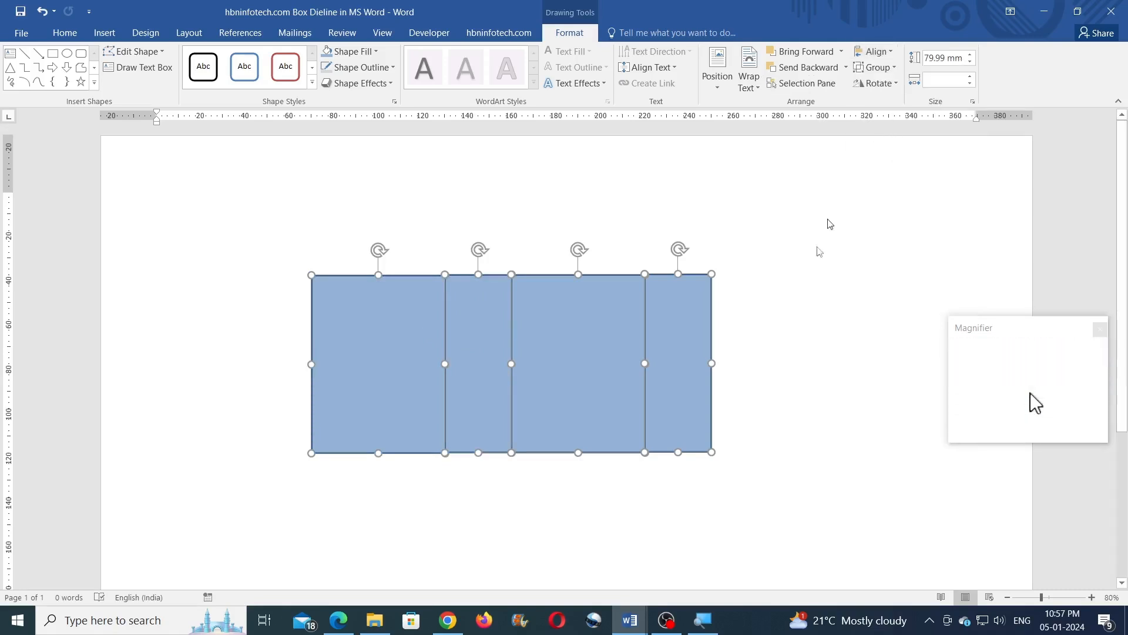
pyautogui.click(761, 278)
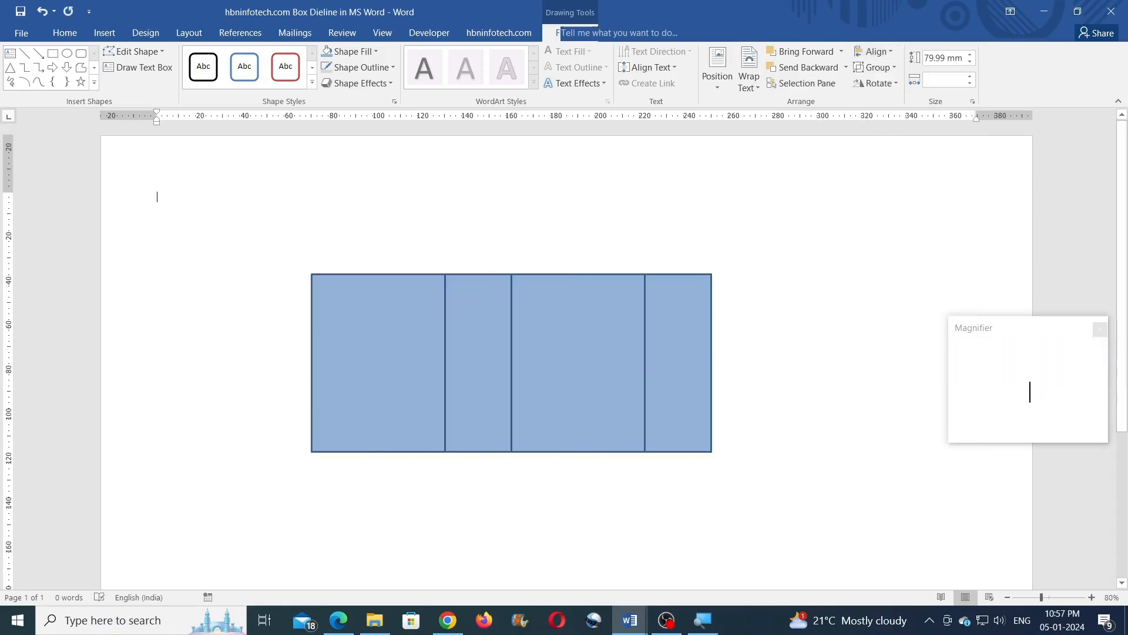
# - Duplicate the first 30 mm panel, rotate the copy 90 degrees and seat it on the first panel's top edge, flush at the left
pyautogui.click(482, 392)
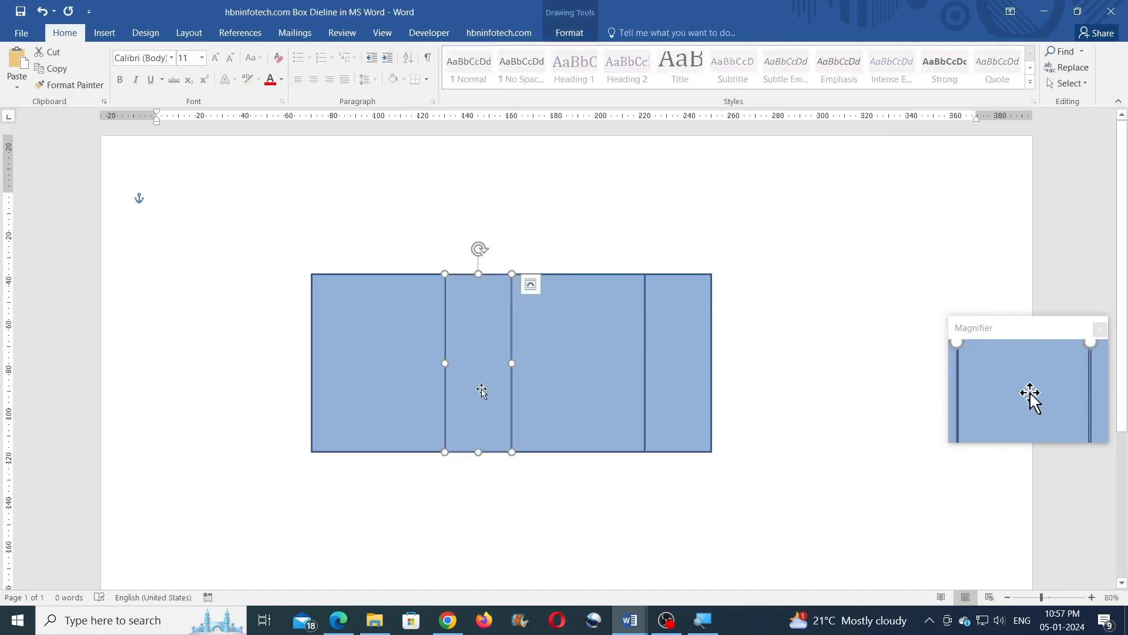
pyautogui.moveTo(479, 371); pyautogui.dragTo(237, 293)
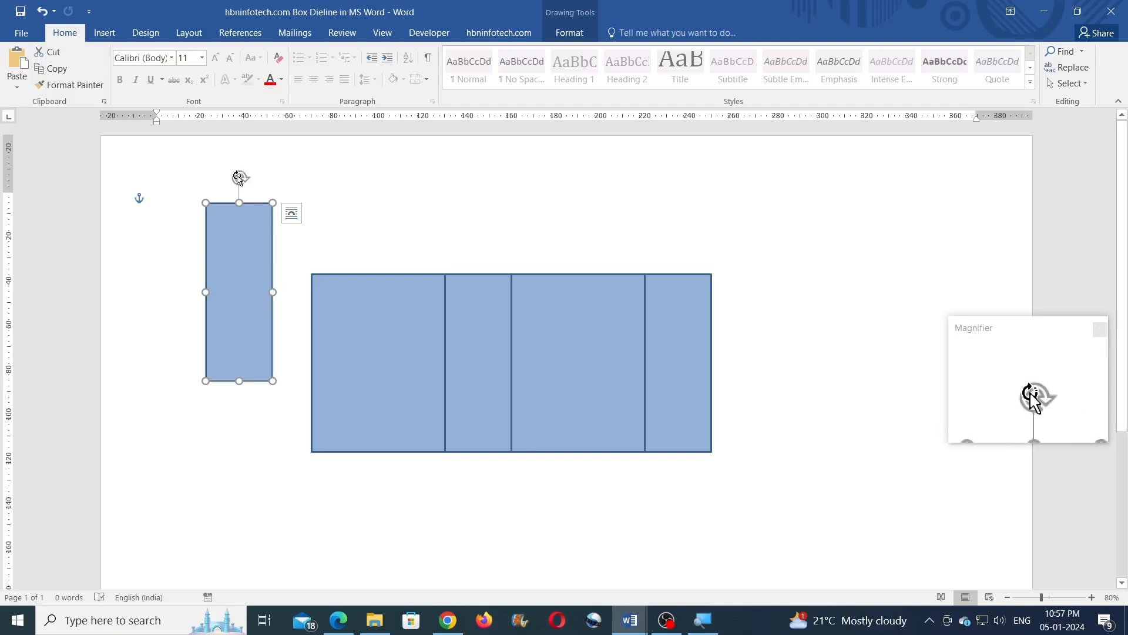
pyautogui.moveTo(239, 177); pyautogui.dragTo(353, 300)
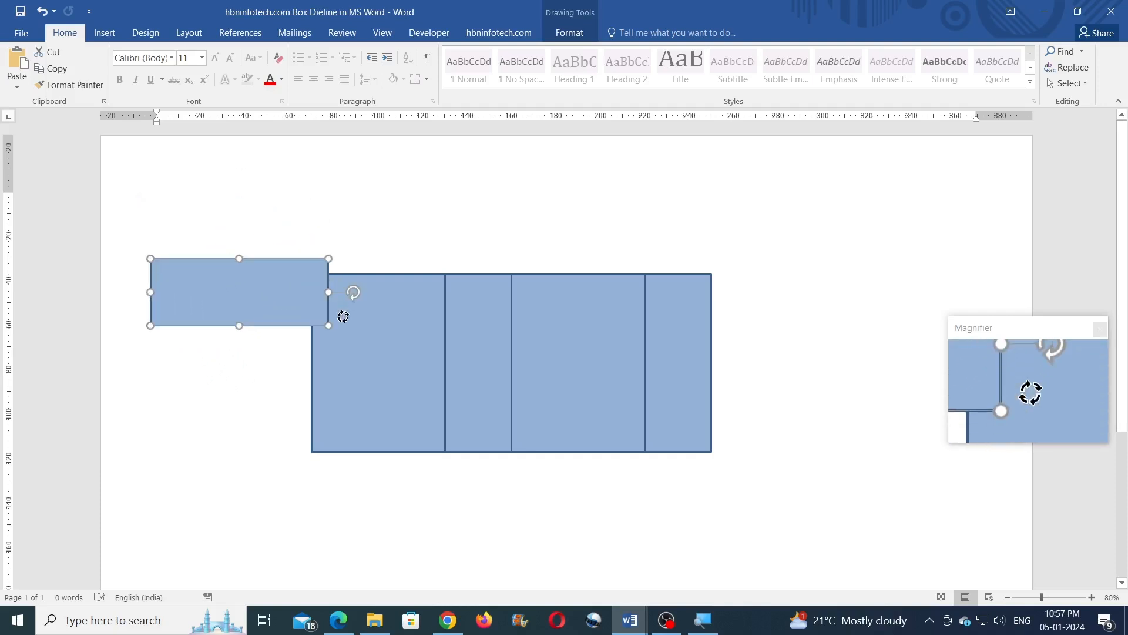
pyautogui.moveTo(211, 297); pyautogui.dragTo(369, 247)
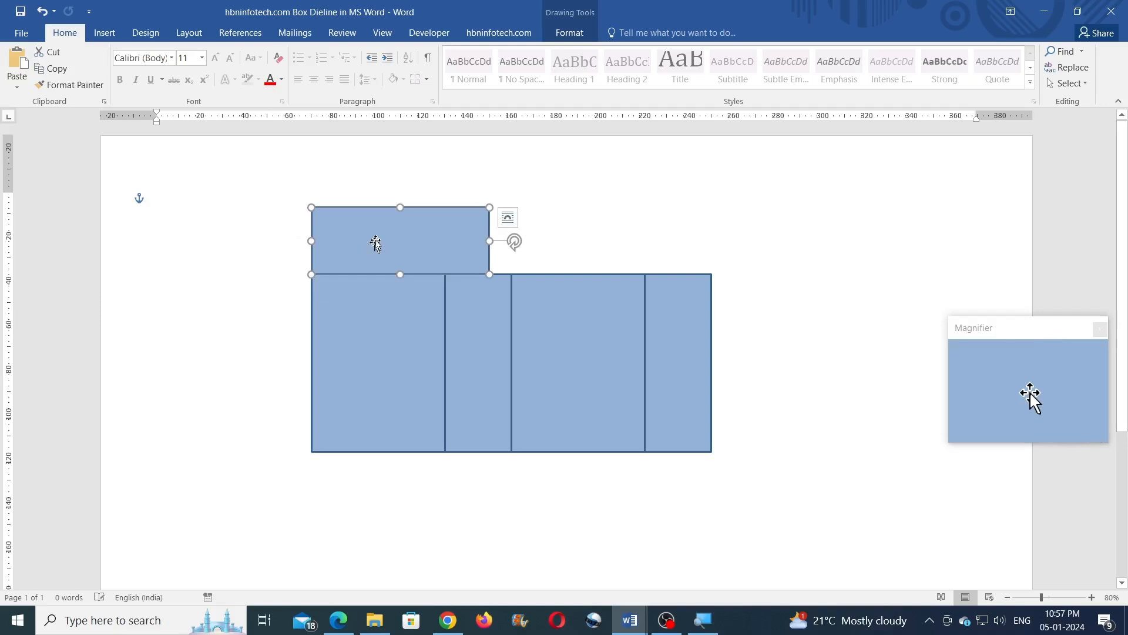
# - Set the rotated top flap's height to 60 mm to match the width of the panel below it
pyautogui.click(570, 33)
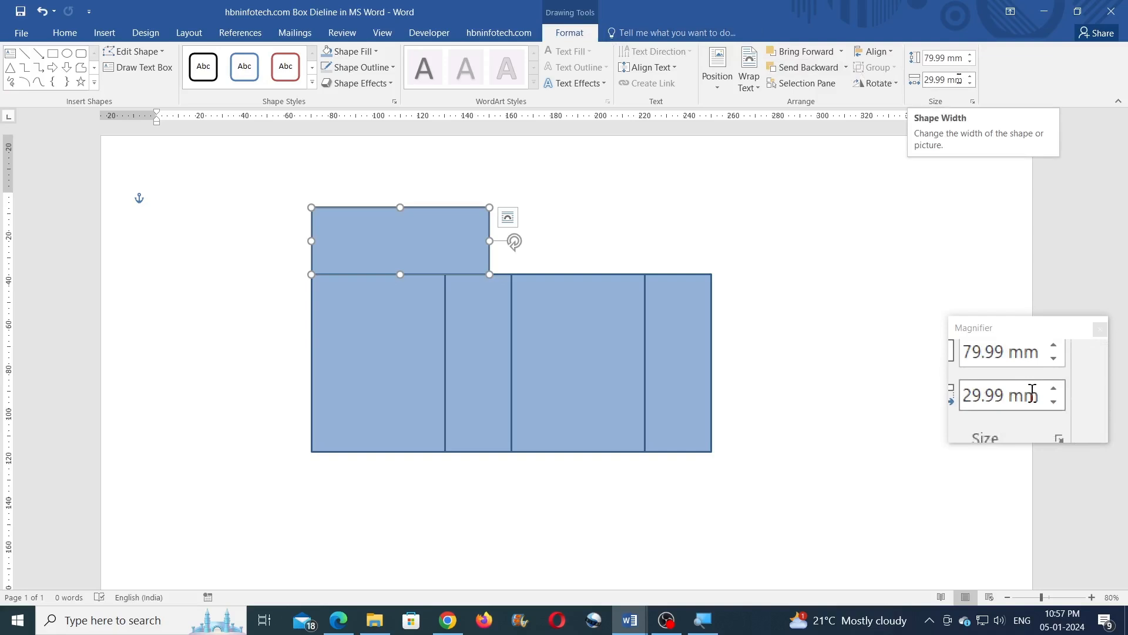
pyautogui.click(959, 58)
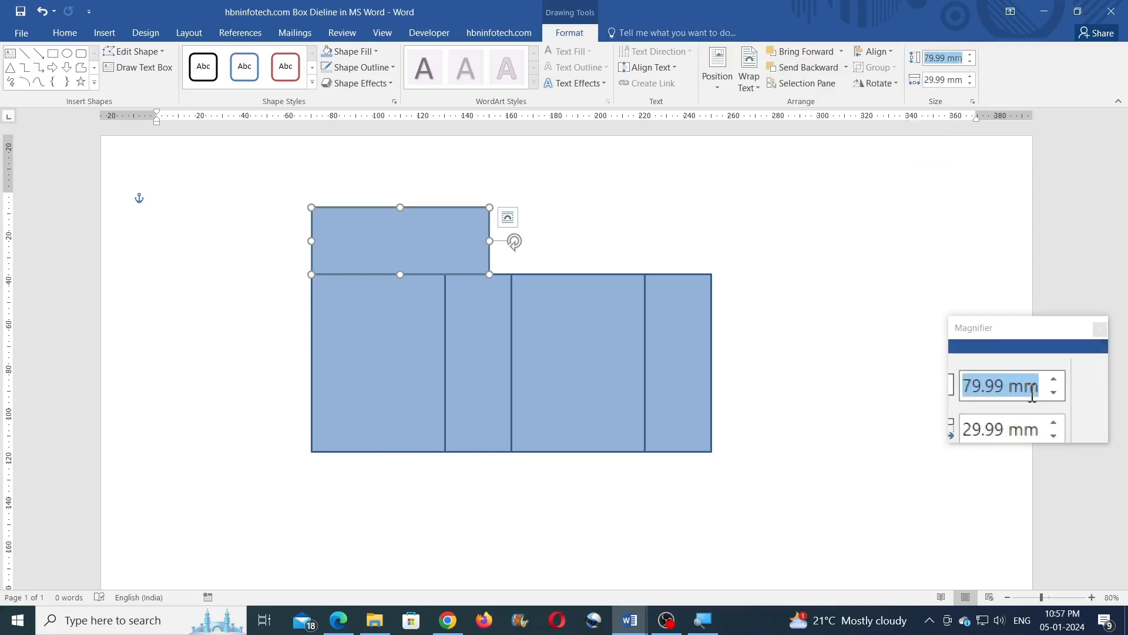
pyautogui.write('60')
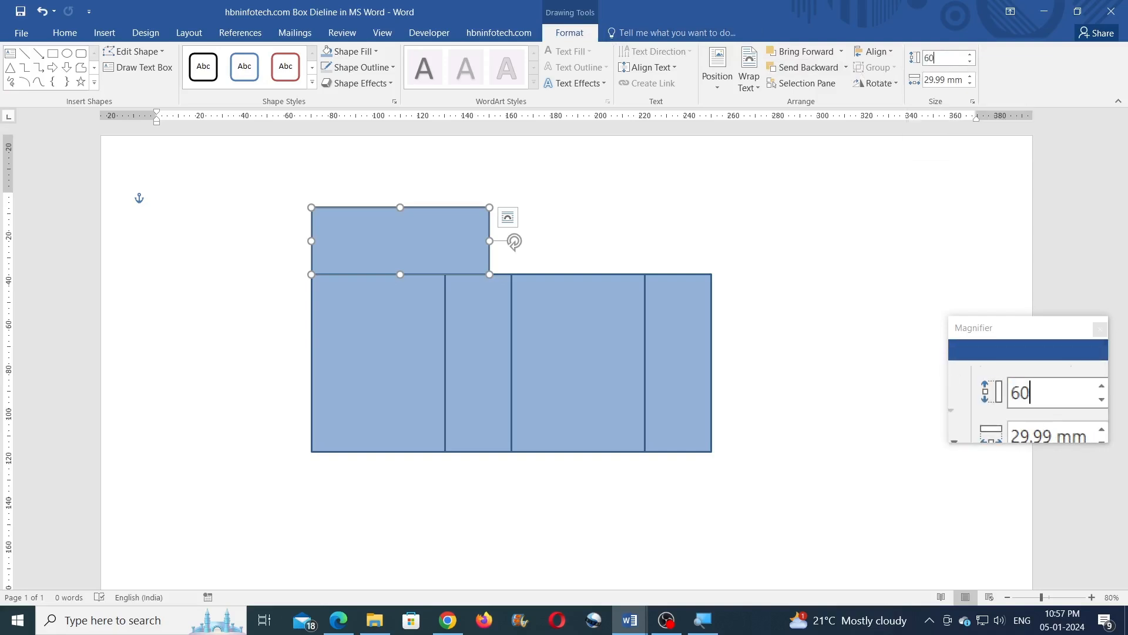
pyautogui.press('Return')
pyautogui.moveTo(426, 227); pyautogui.dragTo(404, 245)
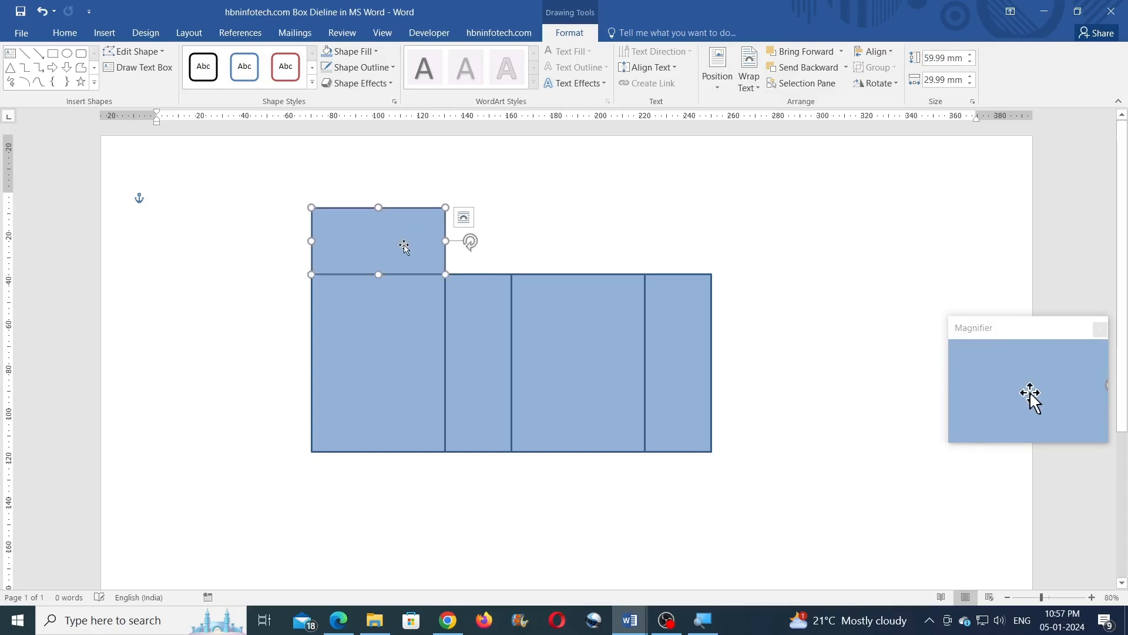
# - Place a duplicate of the top flap directly beneath the third panel, aligned with that panel's sides
pyautogui.moveTo(389, 247); pyautogui.dragTo(583, 483)
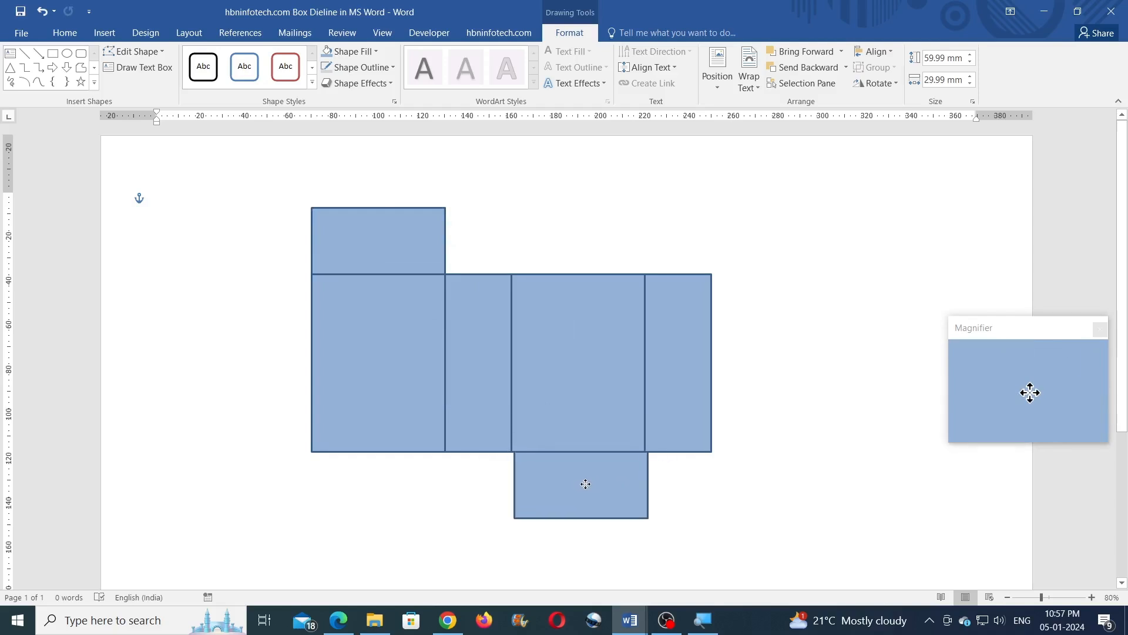
pyautogui.moveTo(584, 484); pyautogui.dragTo(583, 484)
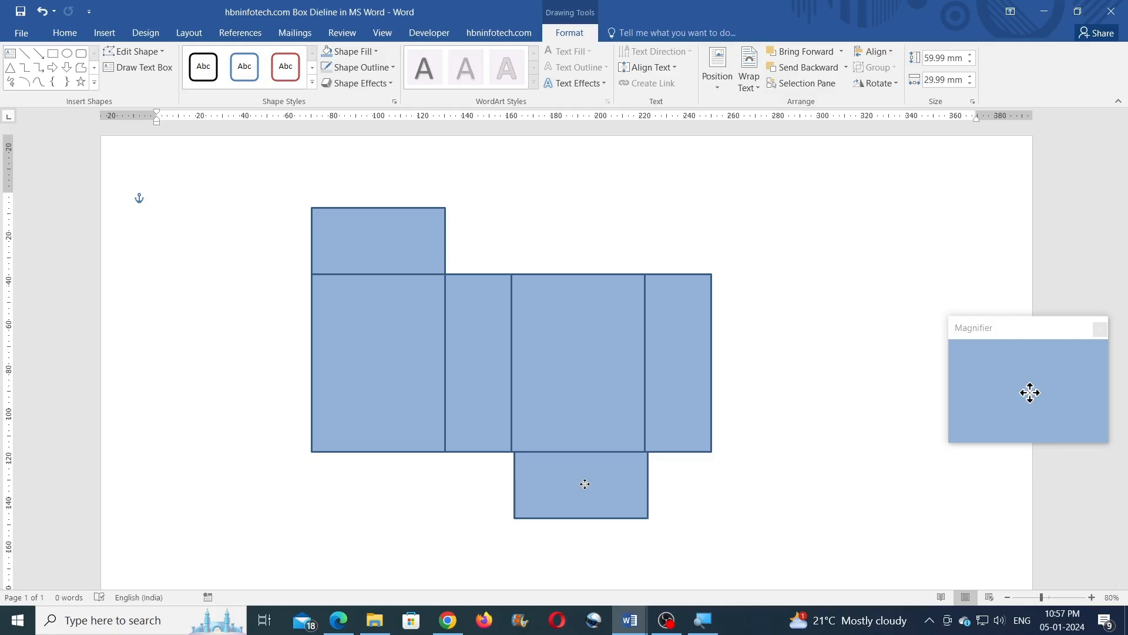
pyautogui.moveTo(584, 483); pyautogui.dragTo(585, 484)
pyautogui.click(157, 198)
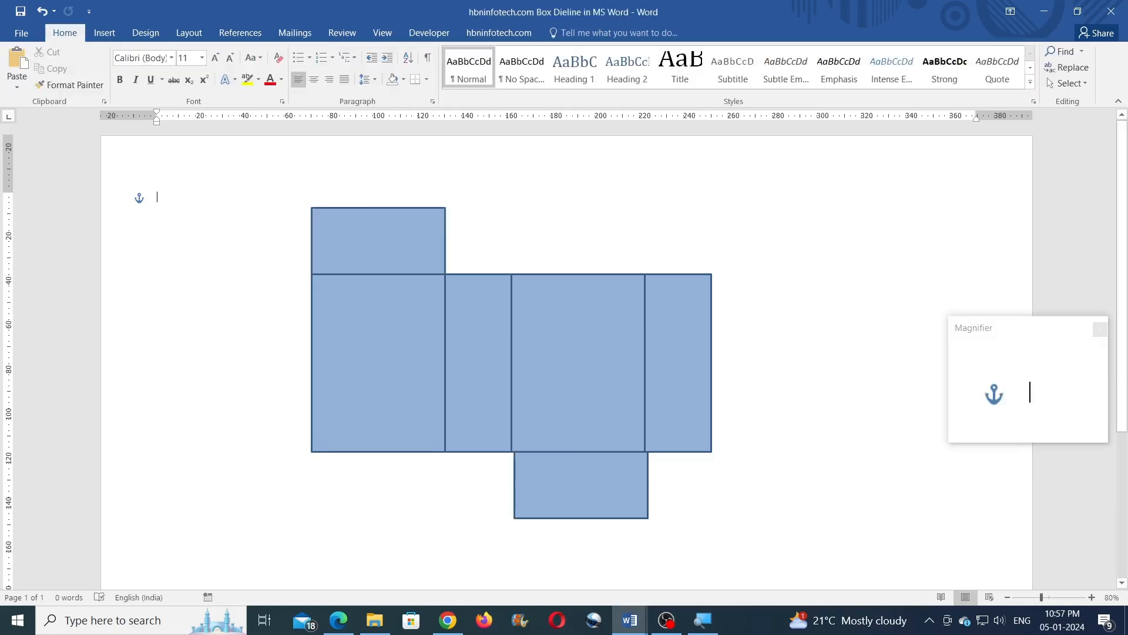
# - Draw a rounded rectangle about 71 mm wide and 14 mm high in the empty space above the third panel
pyautogui.click(141, 196)
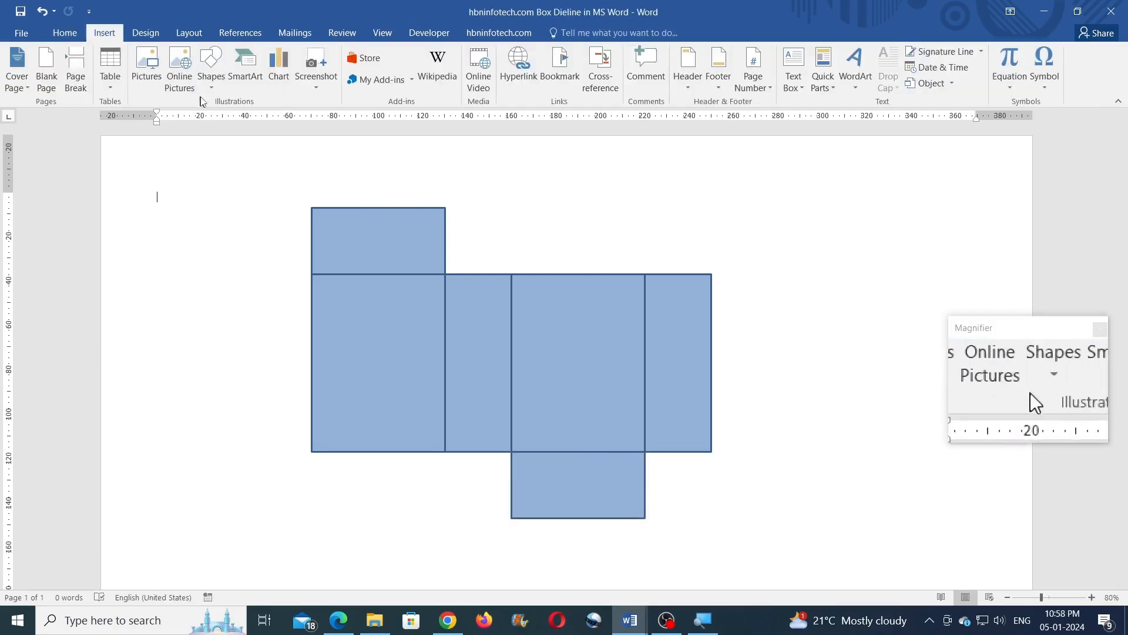
pyautogui.click(212, 88)
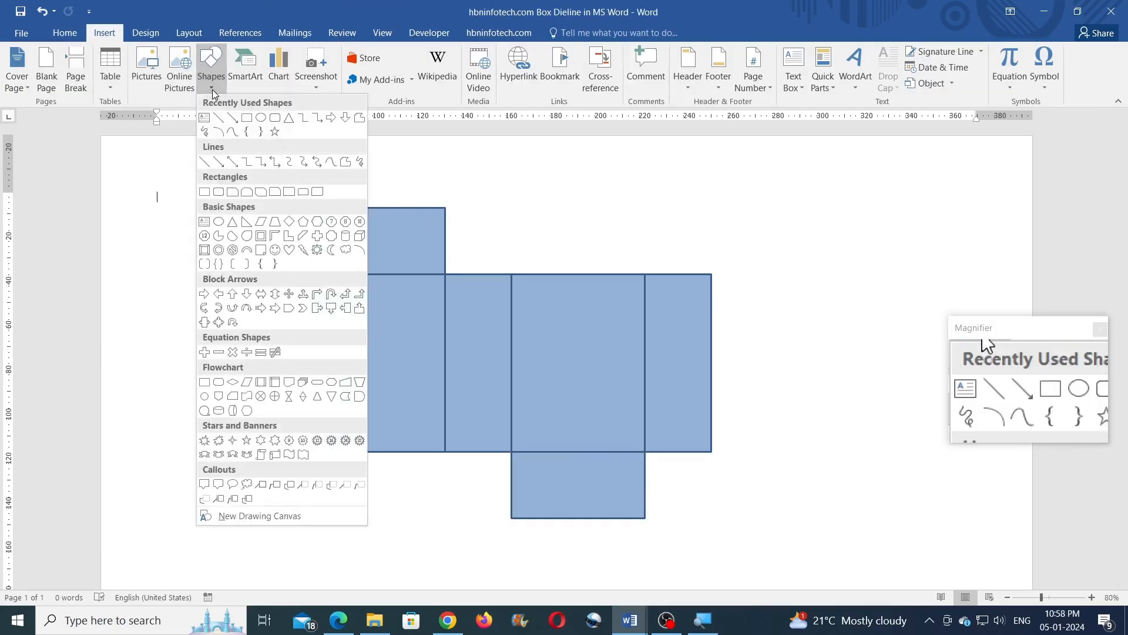
pyautogui.click(274, 120)
pyautogui.moveTo(518, 204)
pyautogui.mouseDown()
pyautogui.moveTo(629, 238)
pyautogui.moveTo(677, 235)
pyautogui.mouseUp()
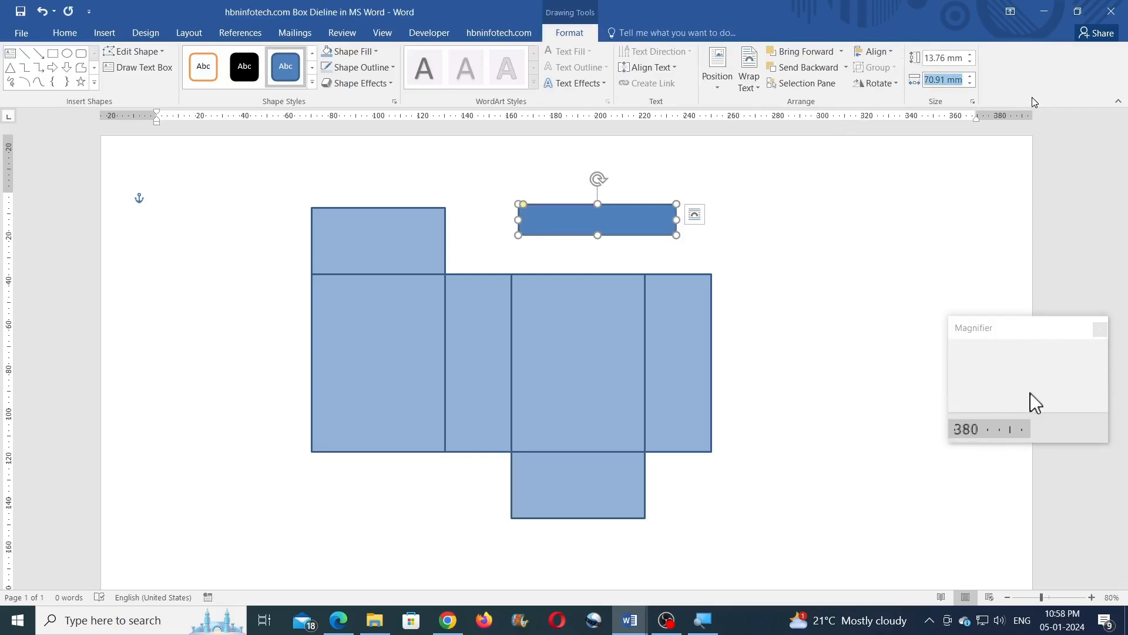
# - Set the rounded rectangle's width to 60 mm and its height to 10 mm
pyautogui.write('60')
pyautogui.press('Return')
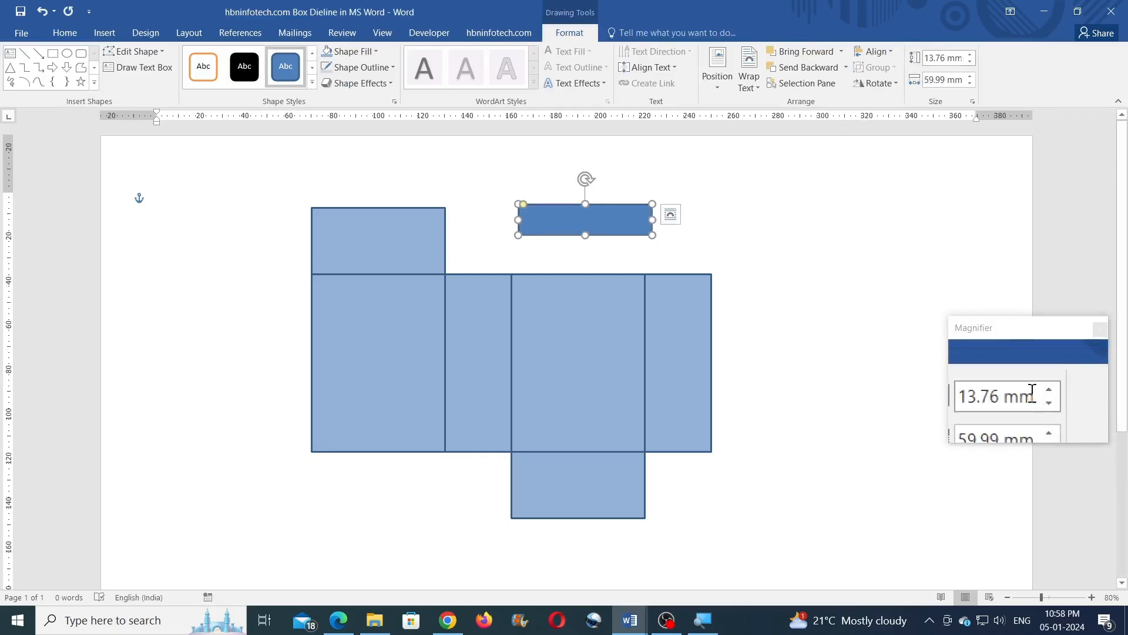
pyautogui.click(962, 56)
pyautogui.press('Return')
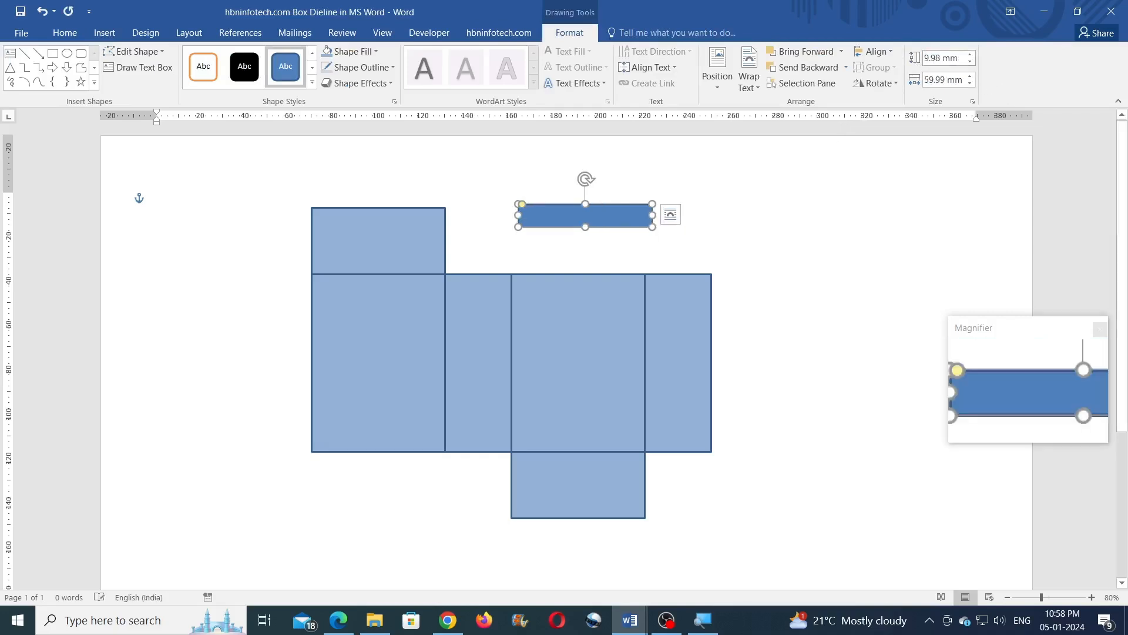
# - Move the rounded rectangle above the top flap and fill it with the same lighter blue theme color as the panels
pyautogui.moveTo(556, 210); pyautogui.dragTo(349, 176)
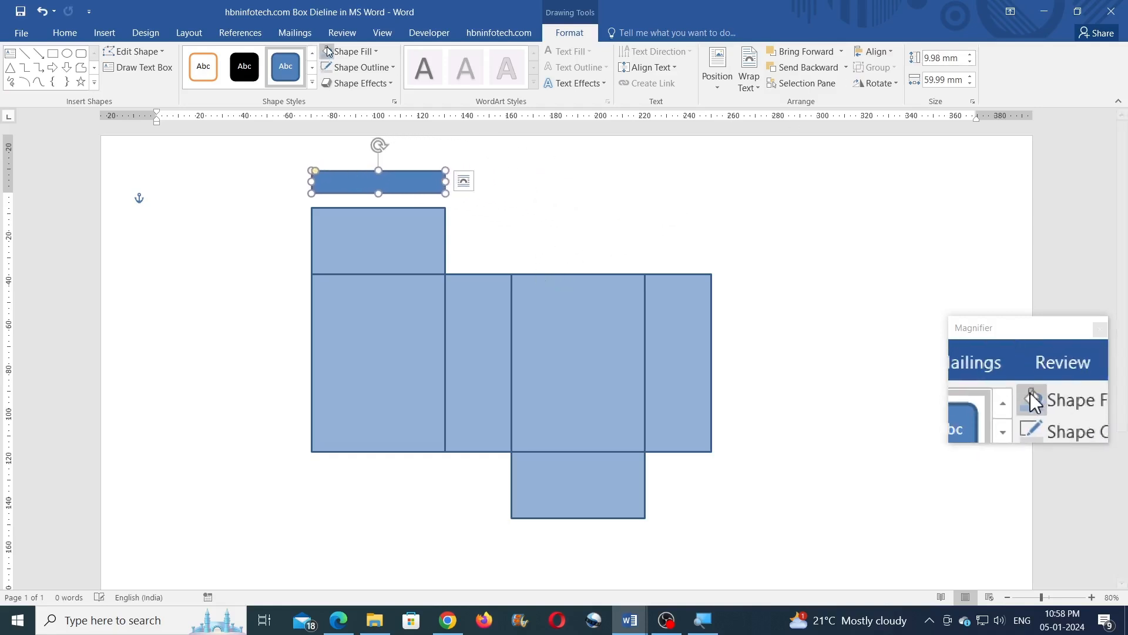
pyautogui.click(371, 52)
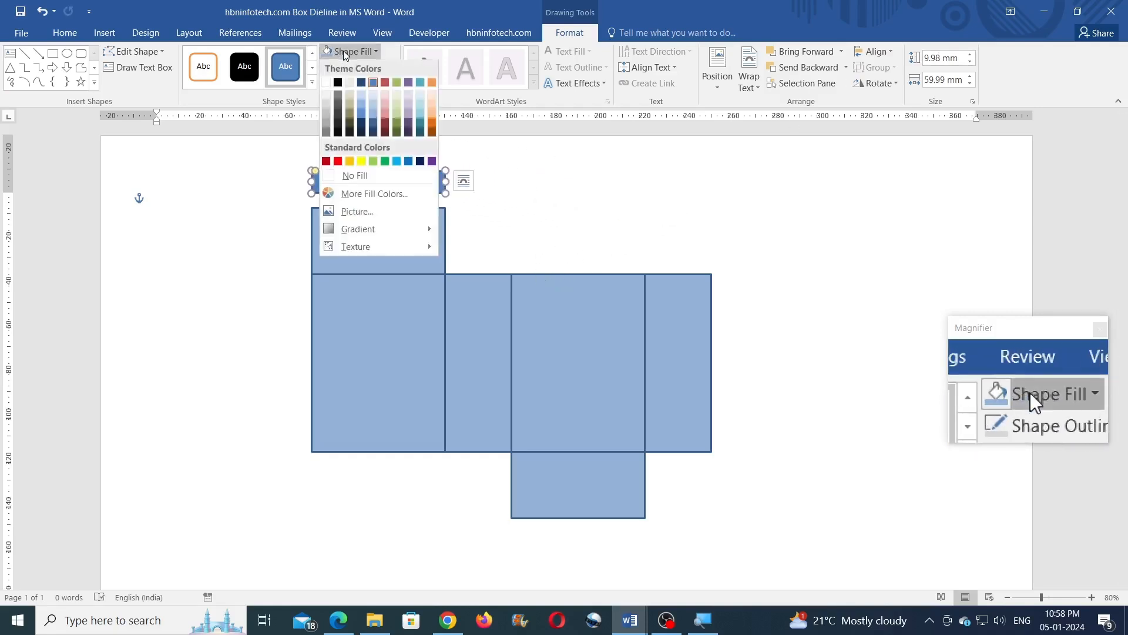
pyautogui.click(374, 113)
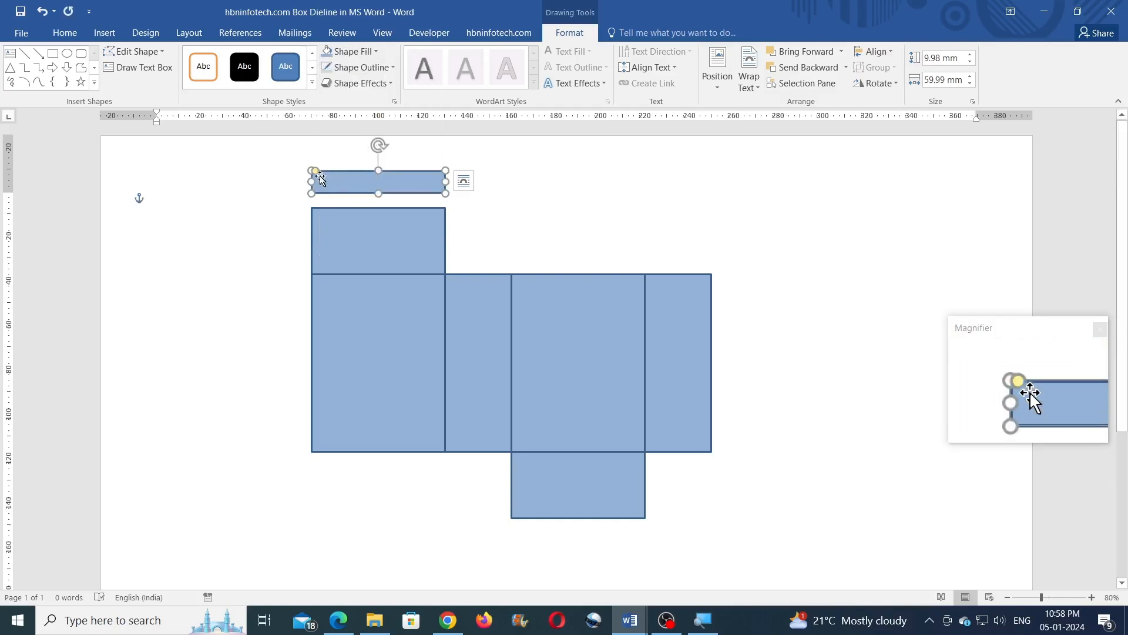
# - Round the strip's corners fully into semicircular ends and move it down against the top flap's upper edge
pyautogui.moveTo(316, 172); pyautogui.dragTo(322, 169)
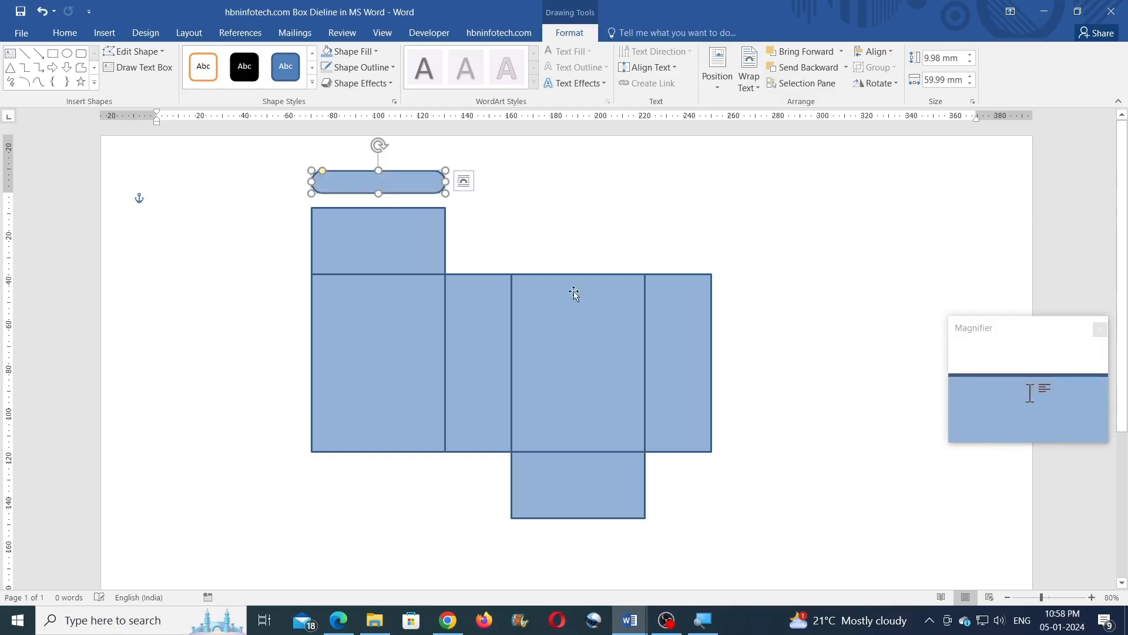
pyautogui.click(1090, 596)
pyautogui.click(1090, 596)
pyautogui.click(1090, 597)
pyautogui.click(1090, 596)
pyautogui.click(1091, 596)
pyautogui.click(1091, 597)
pyautogui.click(1091, 597)
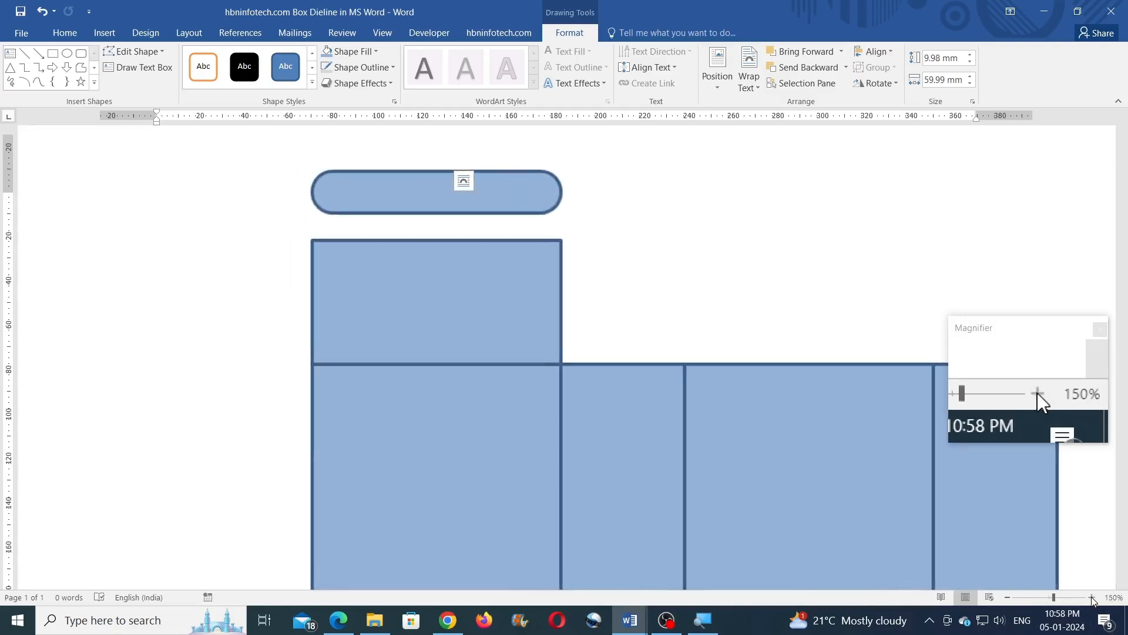
pyautogui.click(1091, 598)
pyautogui.click(1091, 599)
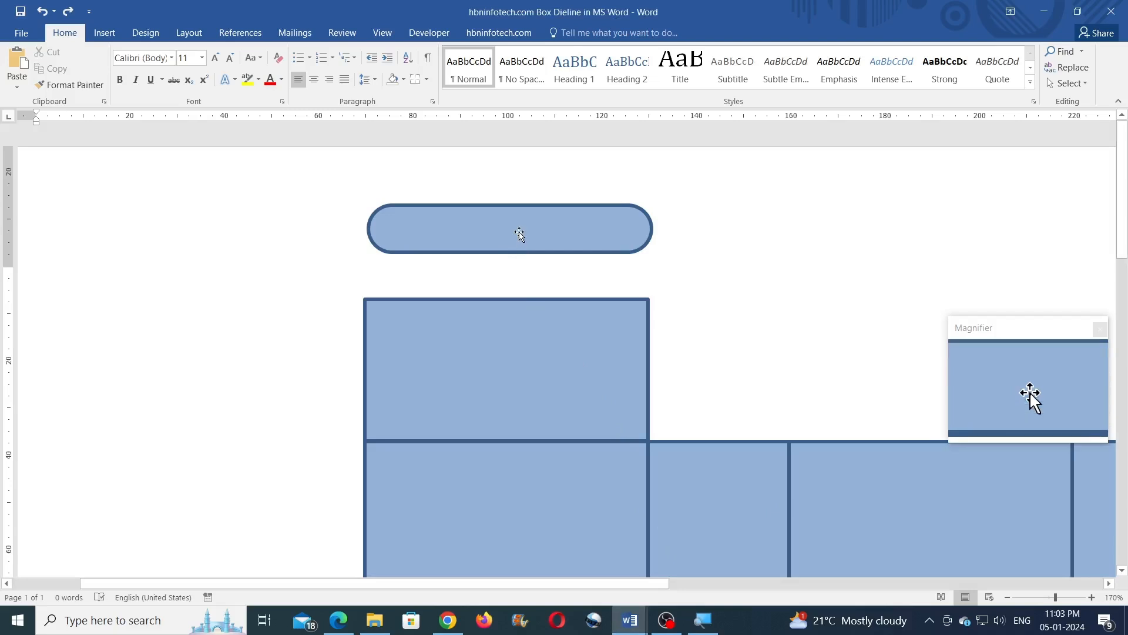
pyautogui.moveTo(519, 234); pyautogui.dragTo(515, 280)
# - Select the rounded strip together with the top flap and align them by their horizontal centers
pyautogui.keyDown('shift'); pyautogui.click(508, 347); pyautogui.keyUp('shift')
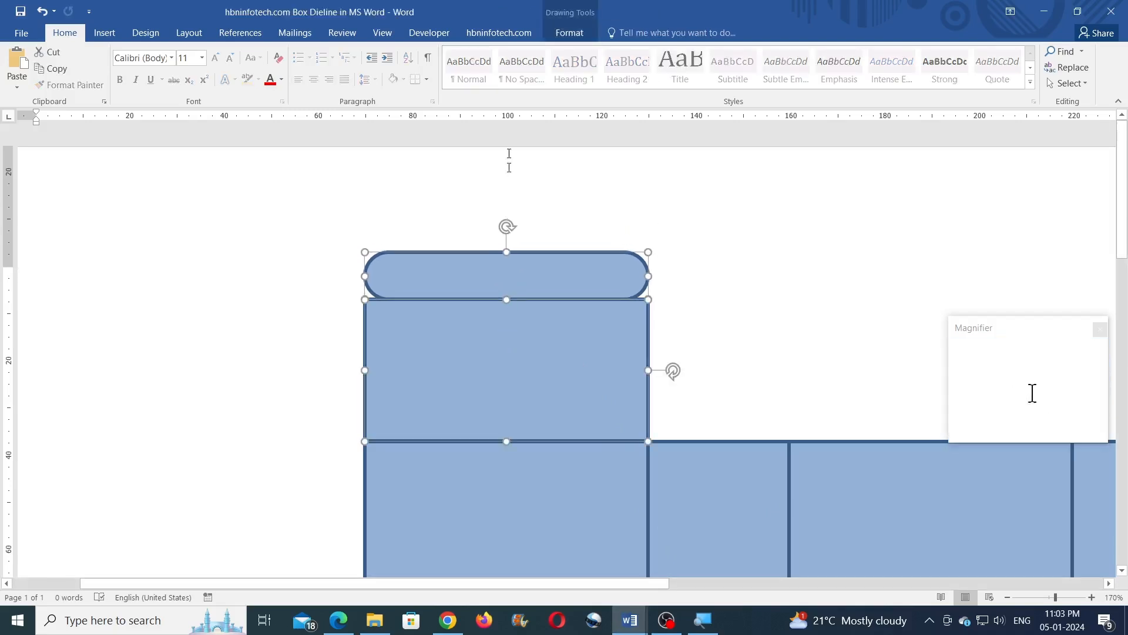
pyautogui.click(570, 32)
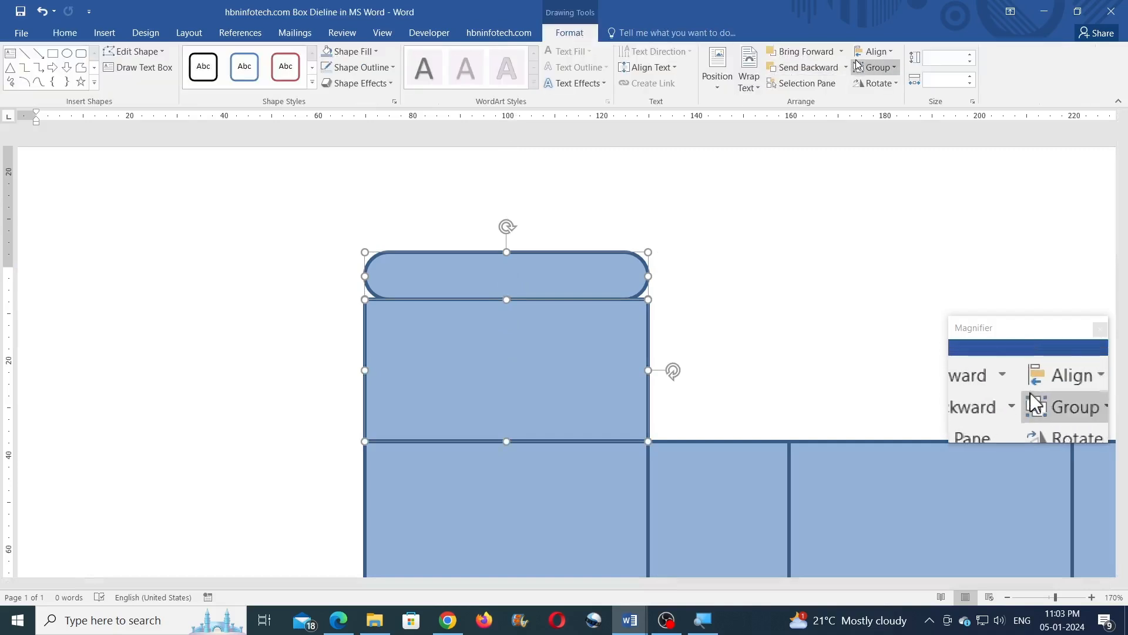
pyautogui.click(874, 52)
pyautogui.click(895, 88)
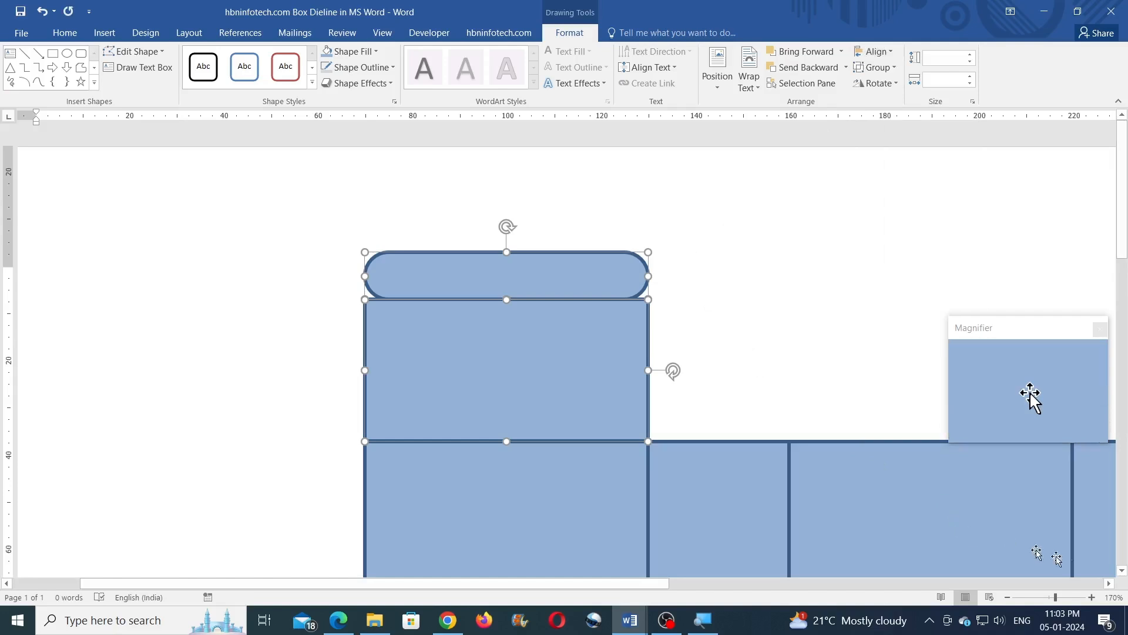
# - Select the rounded strip above the top flap and start editing its outline points
pyautogui.click(1092, 597)
pyautogui.click(1092, 597)
pyautogui.click(1092, 597)
pyautogui.click(1092, 597)
pyautogui.click(1092, 597)
pyautogui.click(1092, 597)
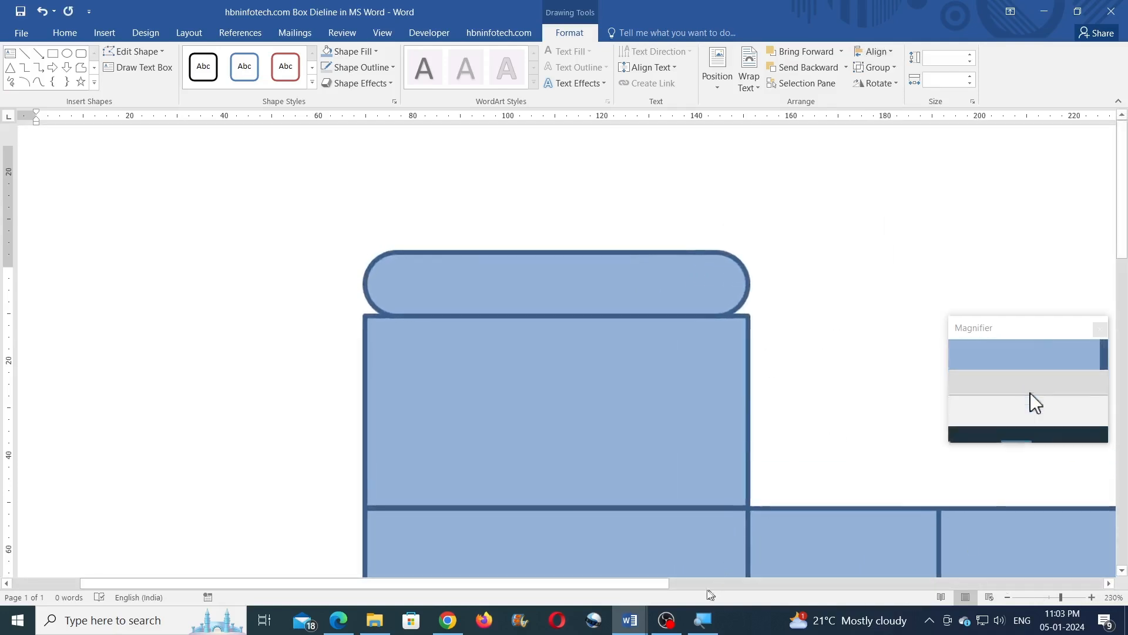
pyautogui.click(661, 587)
pyautogui.moveTo(647, 588); pyautogui.dragTo(264, 585)
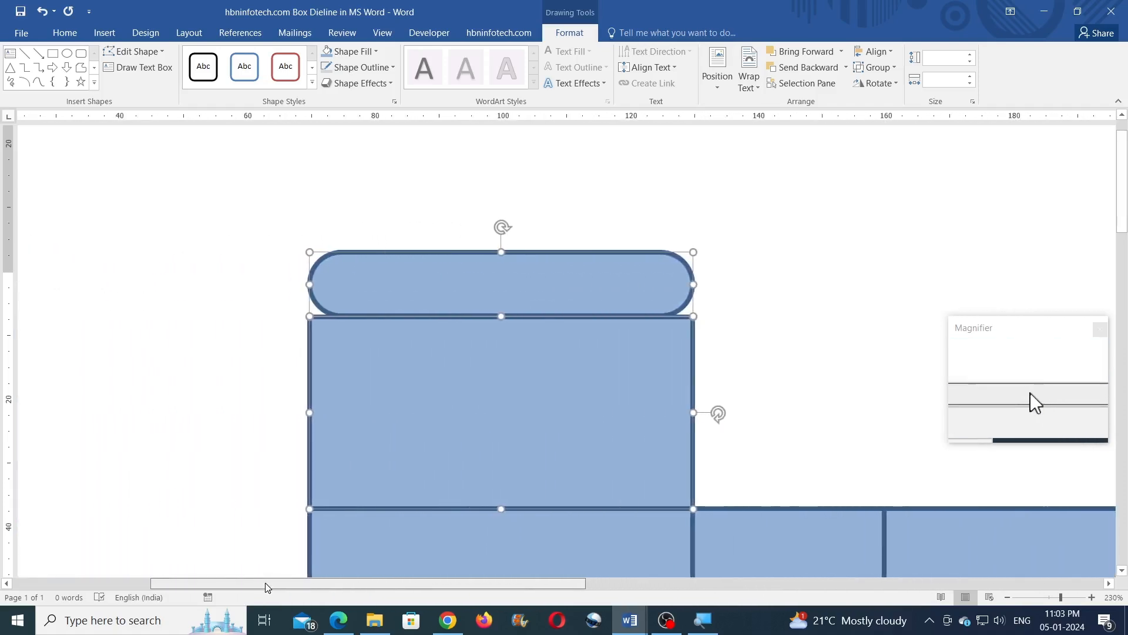
pyautogui.click(630, 281)
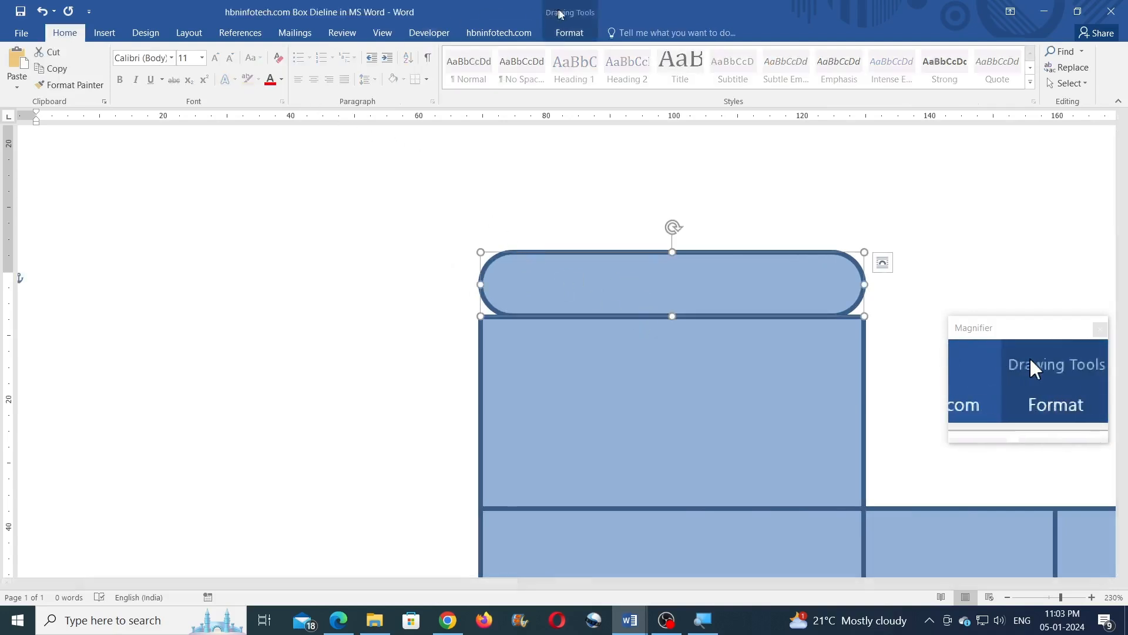
pyautogui.click(568, 33)
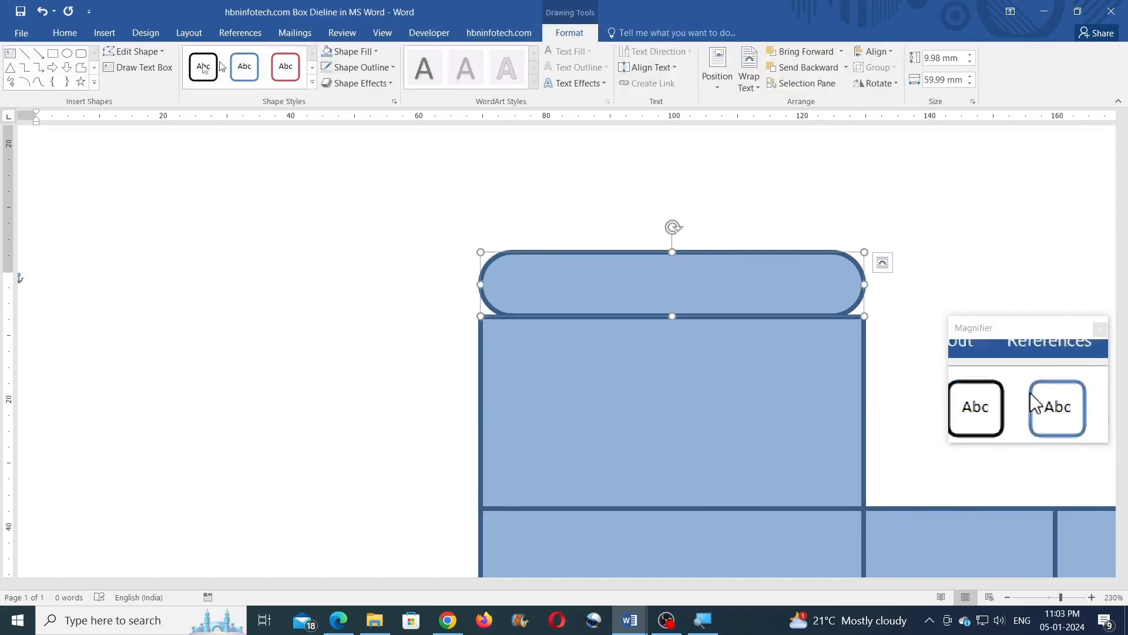
pyautogui.click(153, 54)
pyautogui.click(149, 97)
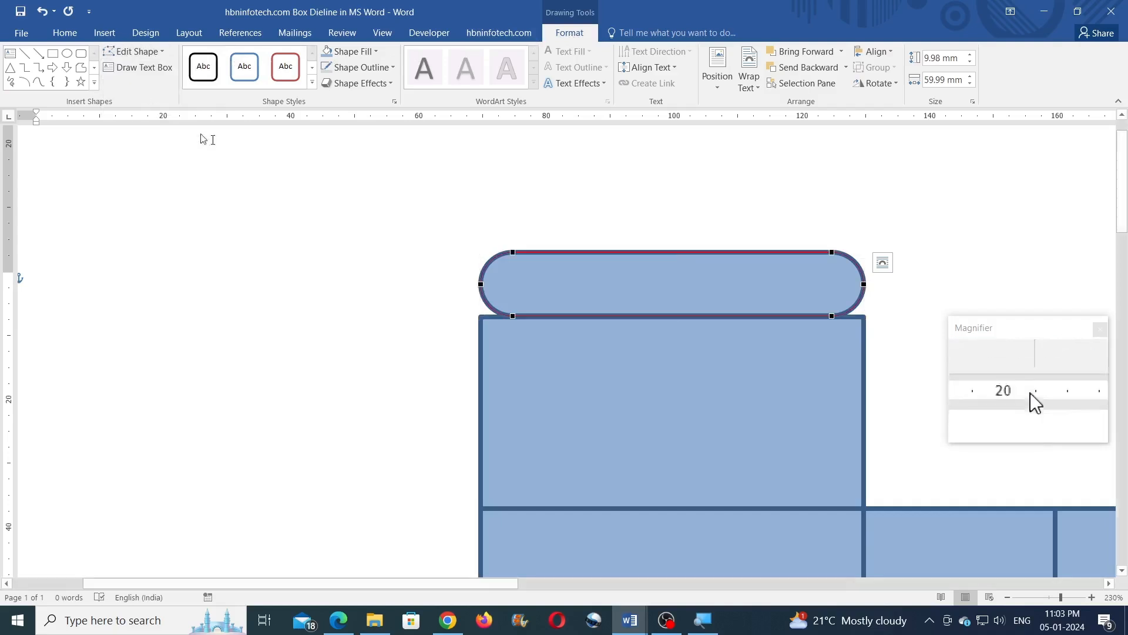
# - Straighten the strip's lower-left curve and move its bottom-left point out to the top flap's upper-left corner
pyautogui.rightClick(481, 283)
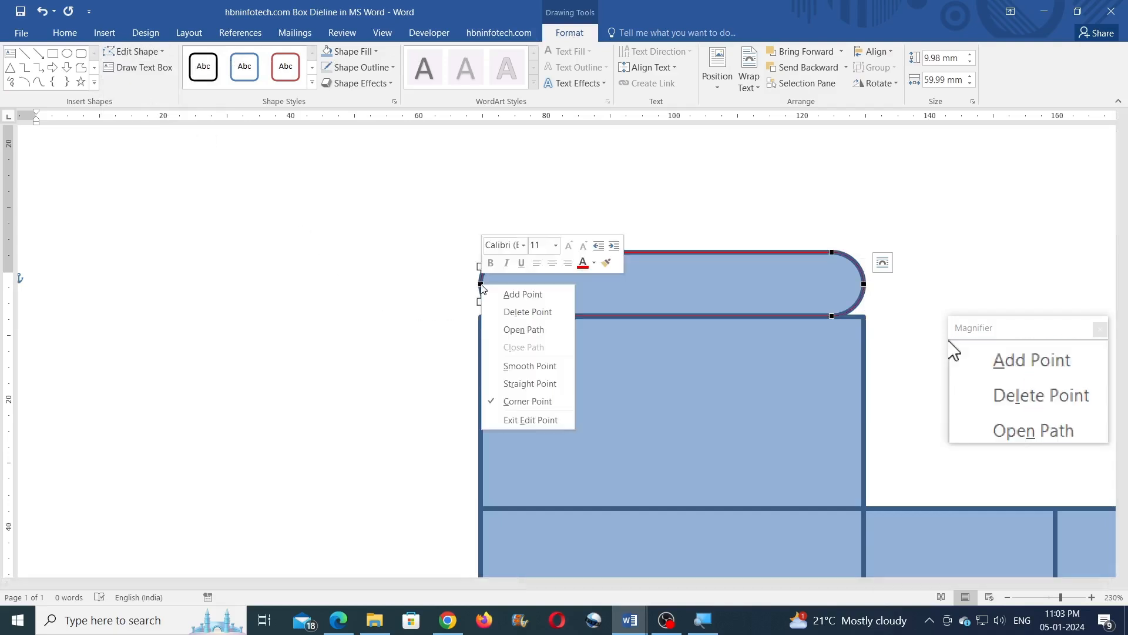
pyautogui.click(513, 401)
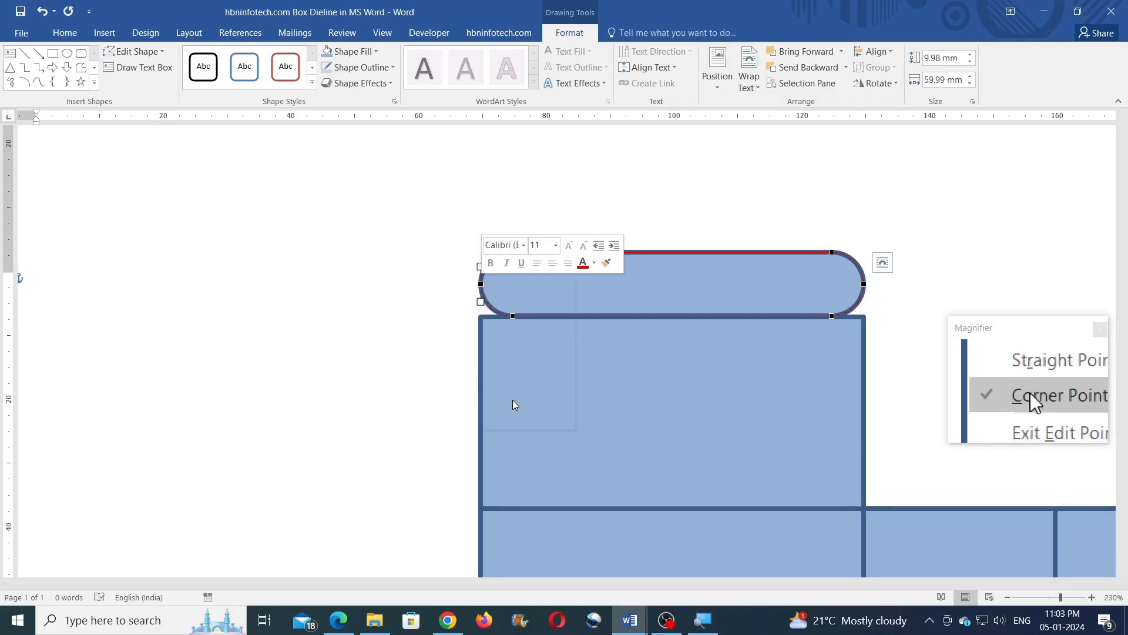
pyautogui.rightClick(480, 285)
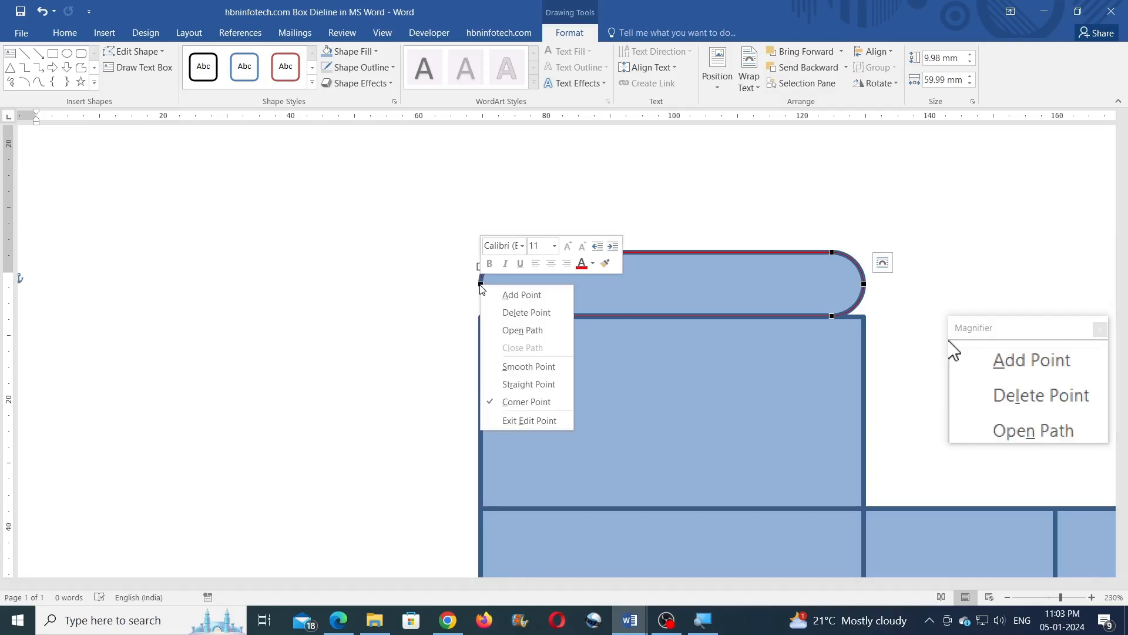
pyautogui.click(586, 316)
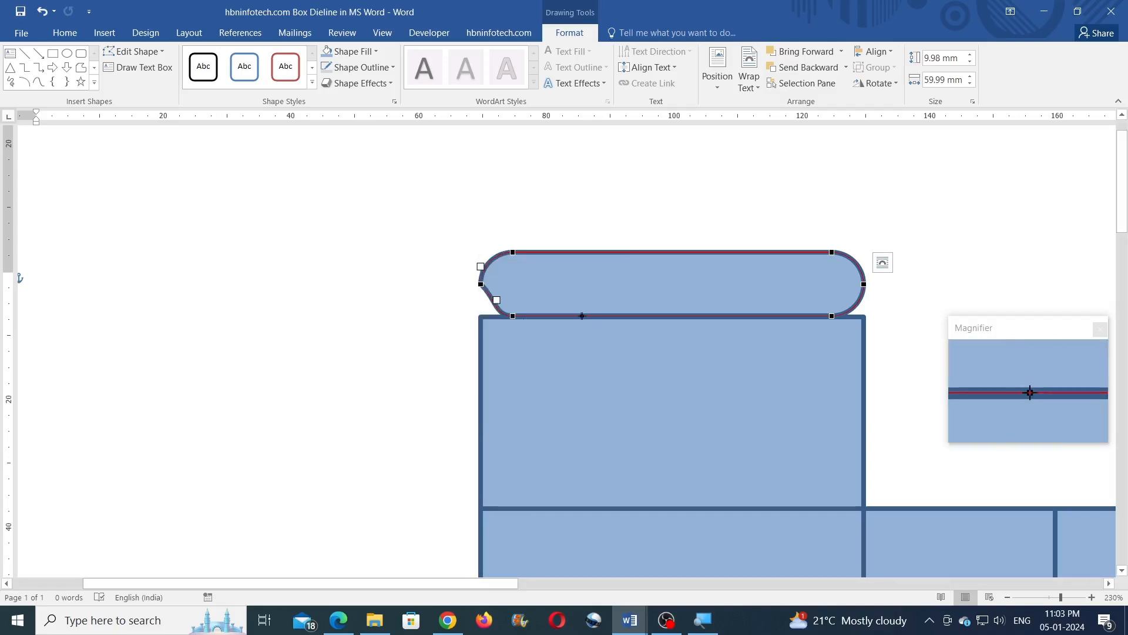
pyautogui.rightClick(512, 316)
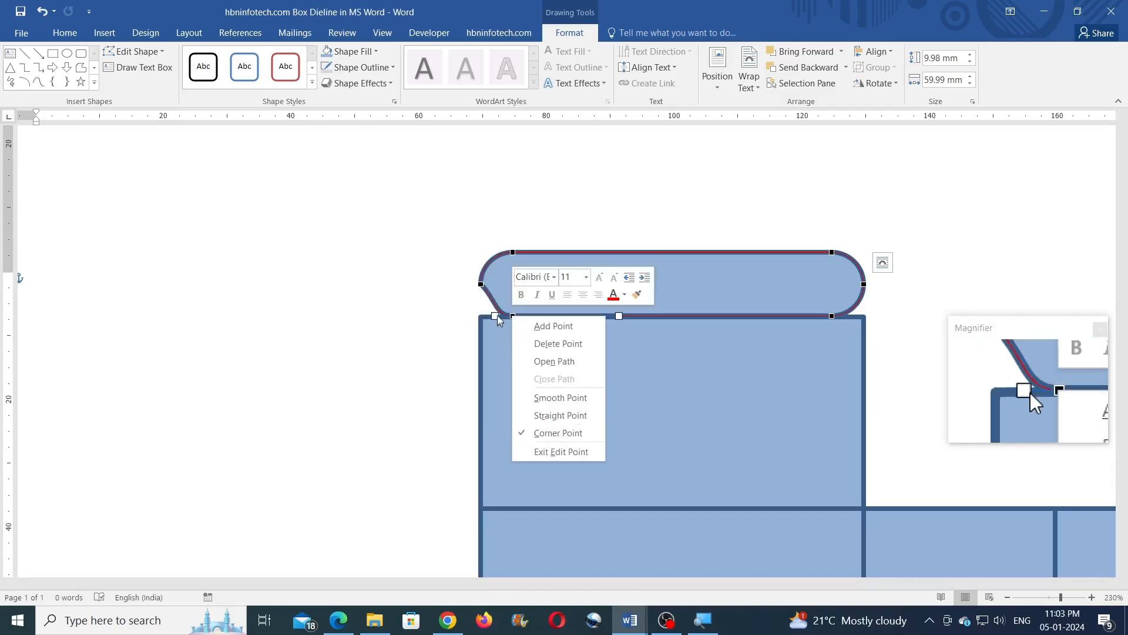
pyautogui.click(493, 299)
pyautogui.rightClick(493, 303)
pyautogui.click(534, 383)
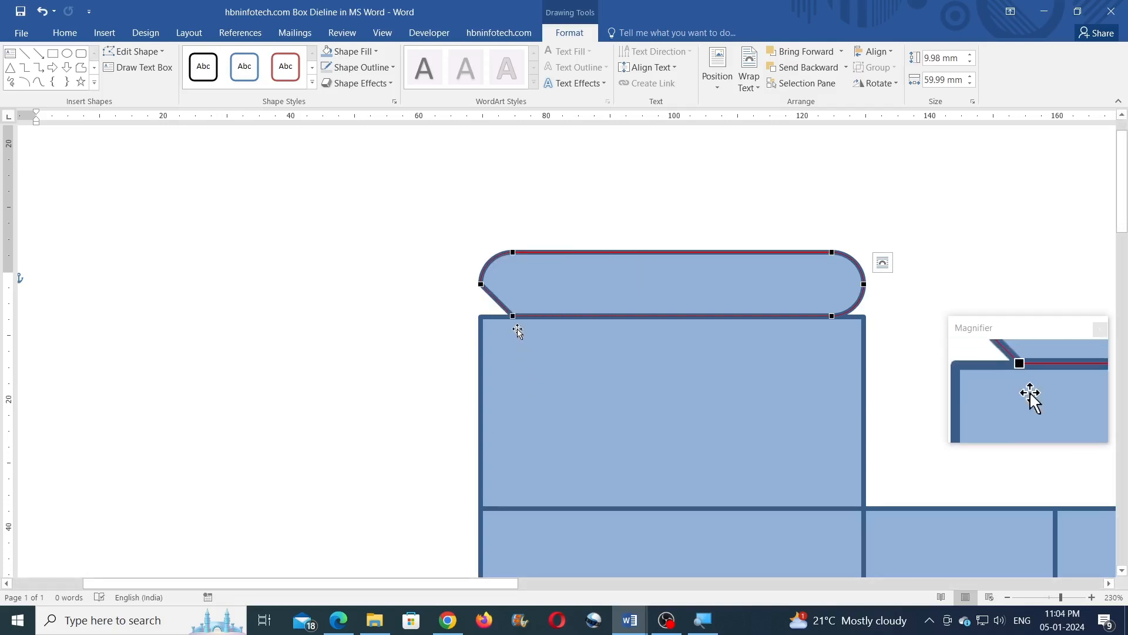
pyautogui.moveTo(513, 316); pyautogui.dragTo(481, 317)
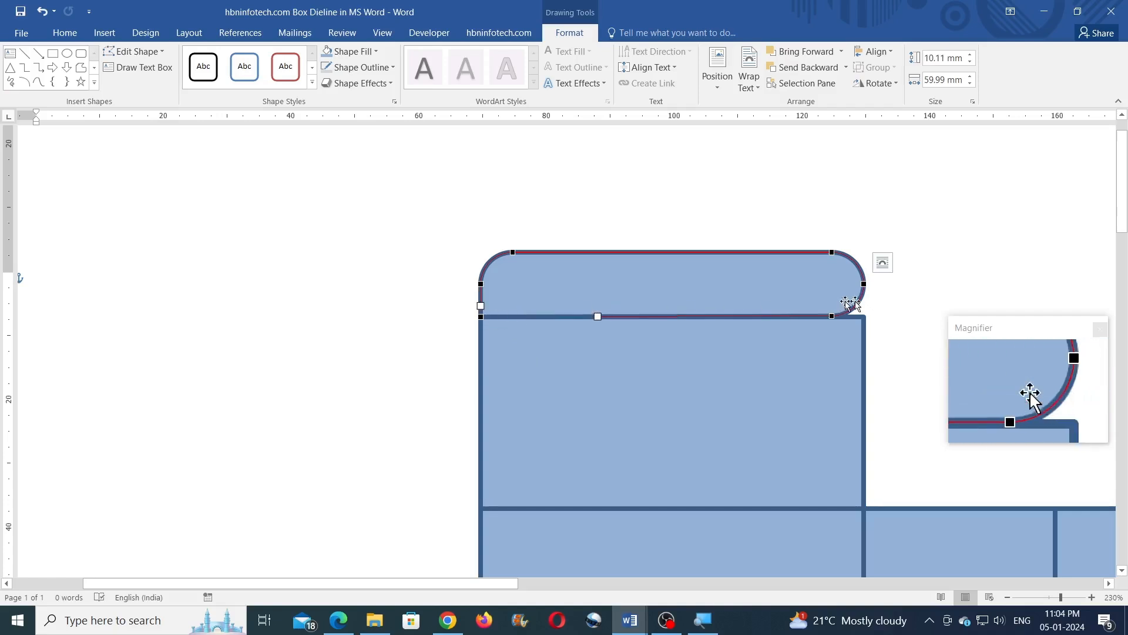
# - Straighten the strip's lower-right curve, move its bottom-right point to the top flap's upper-right corner, and finish point editing
pyautogui.rightClick(862, 283)
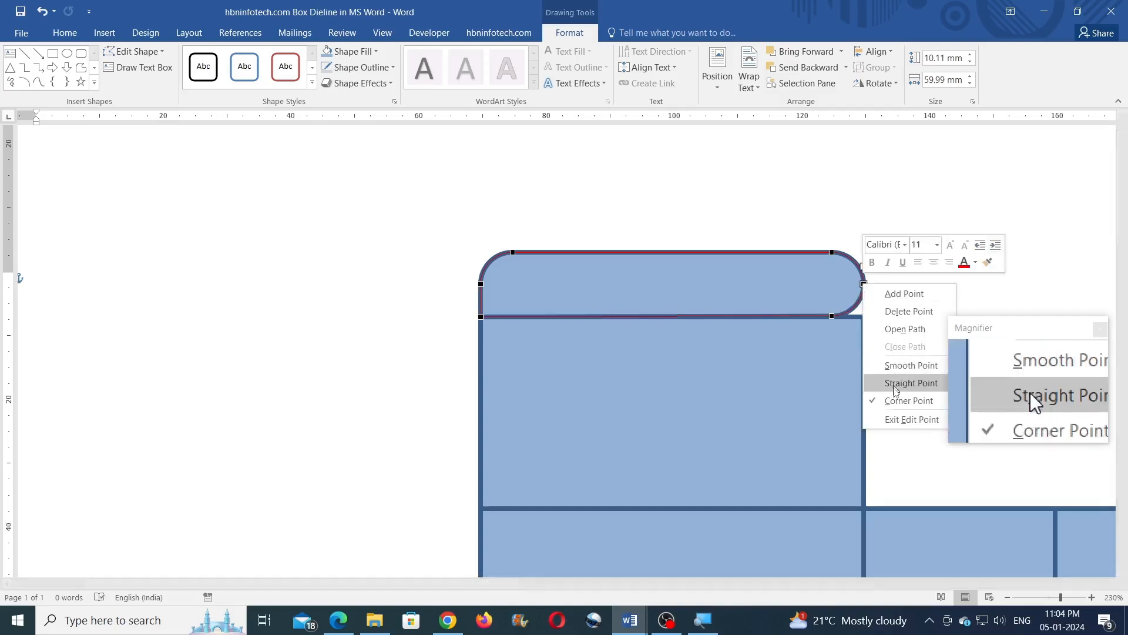
pyautogui.rightClick(831, 317)
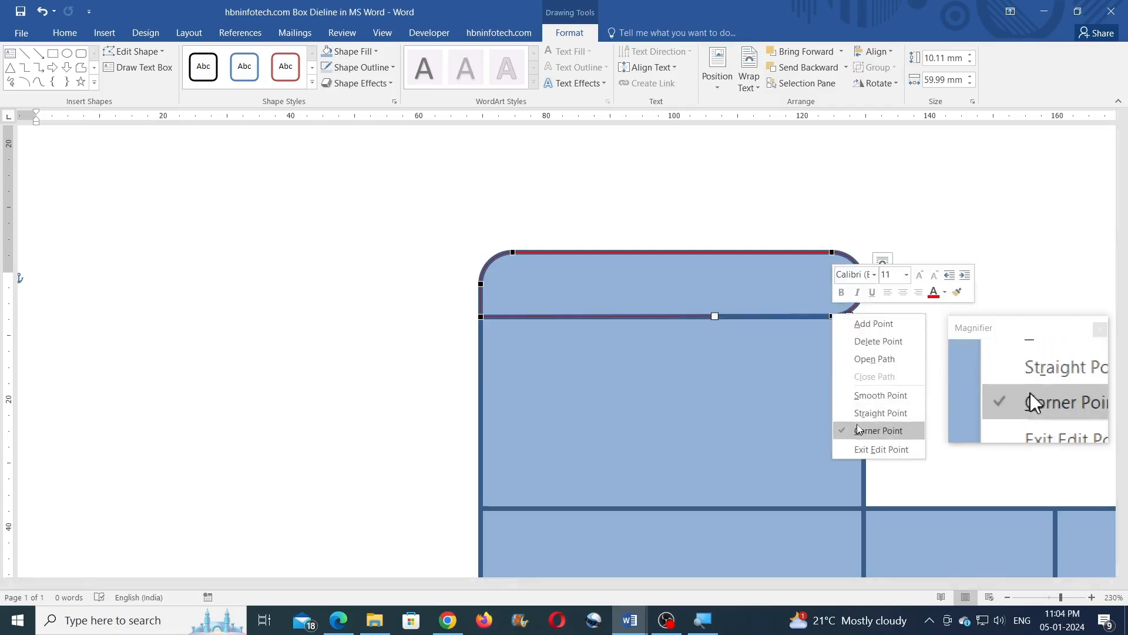
pyautogui.click(814, 316)
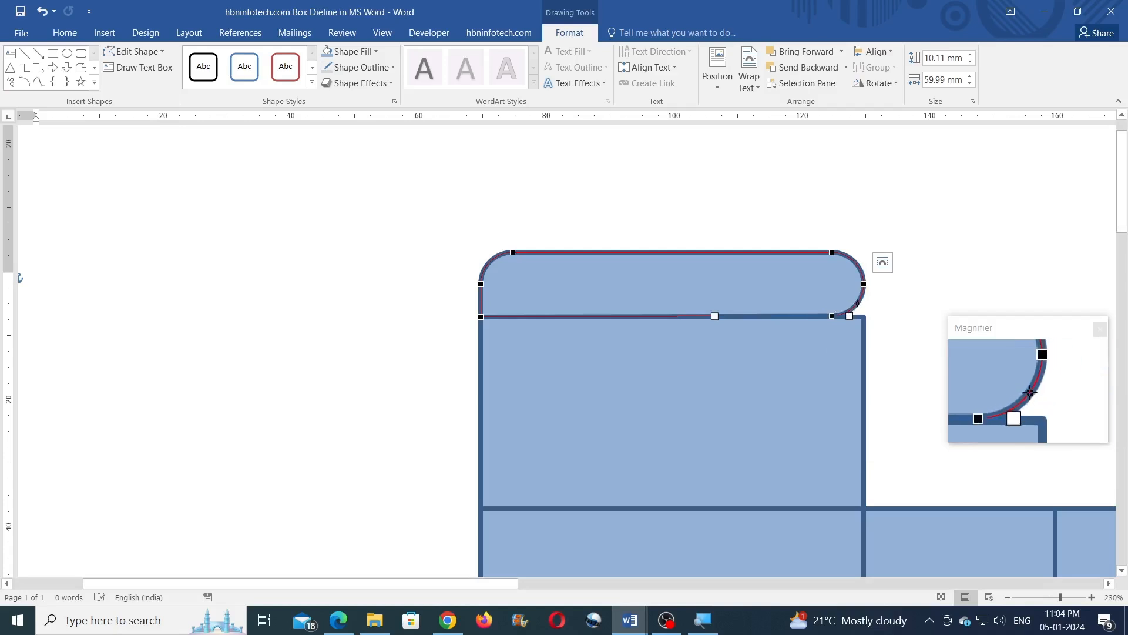
pyautogui.rightClick(857, 303)
pyautogui.click(882, 383)
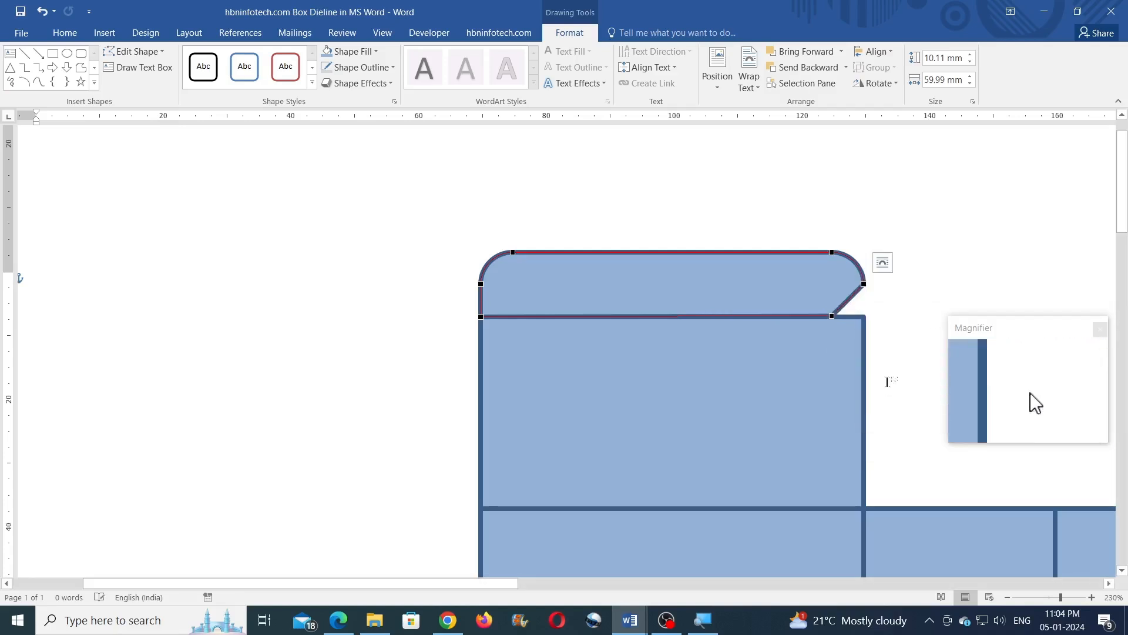
pyautogui.moveTo(832, 316); pyautogui.dragTo(863, 317)
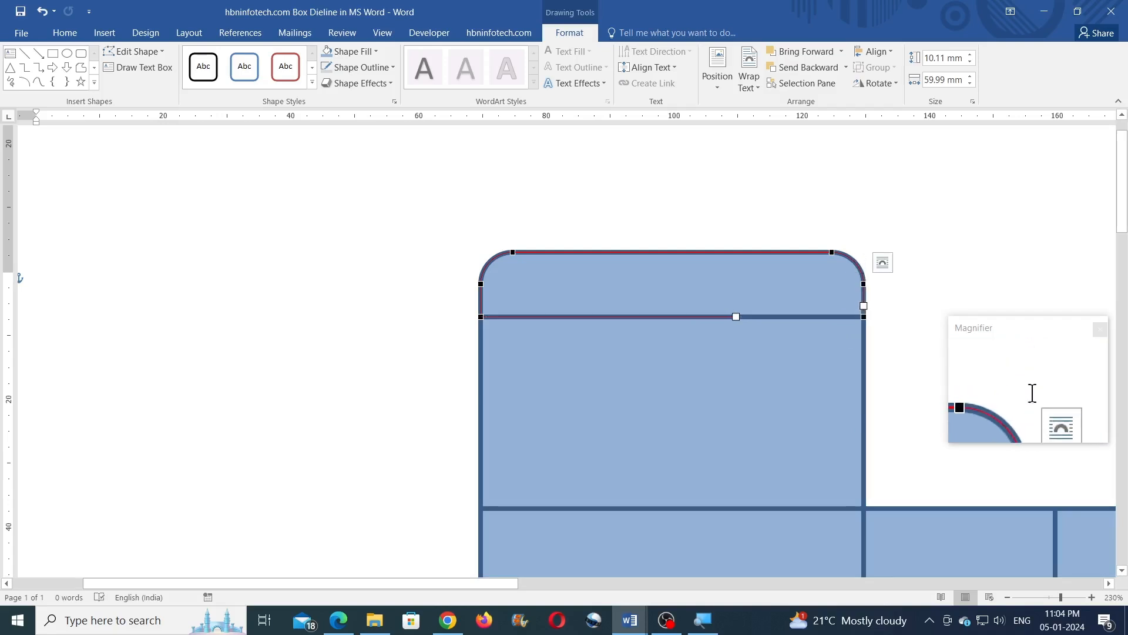
pyautogui.click(860, 263)
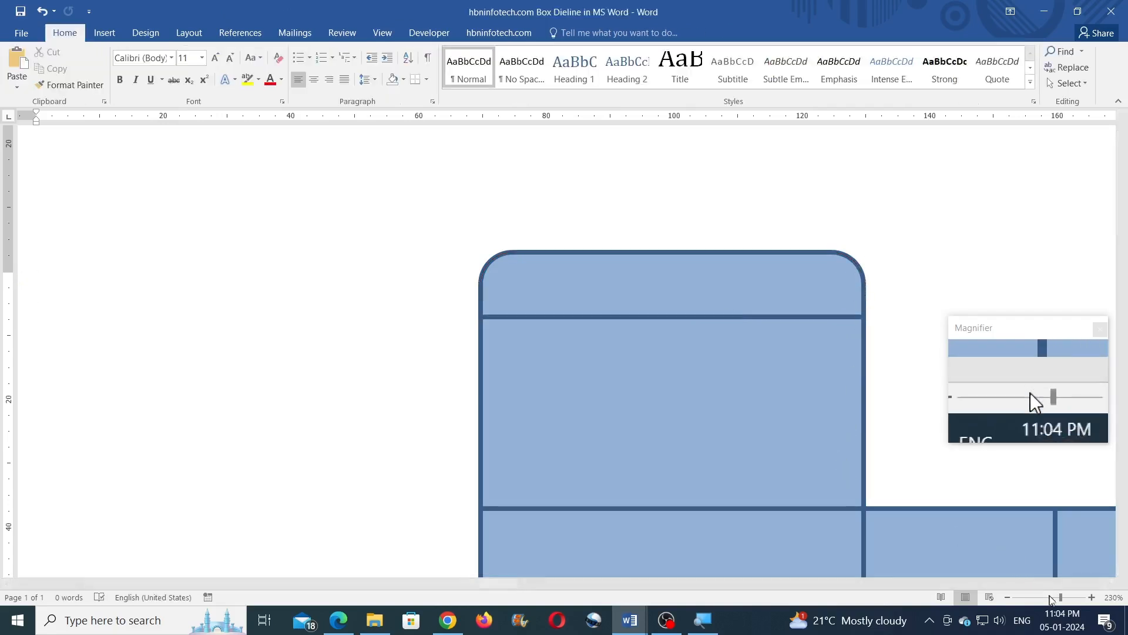
# - Duplicate the tuck tab above the top flap and place the copy below the bottom flap
pyautogui.moveTo(1061, 597); pyautogui.dragTo(1050, 597)
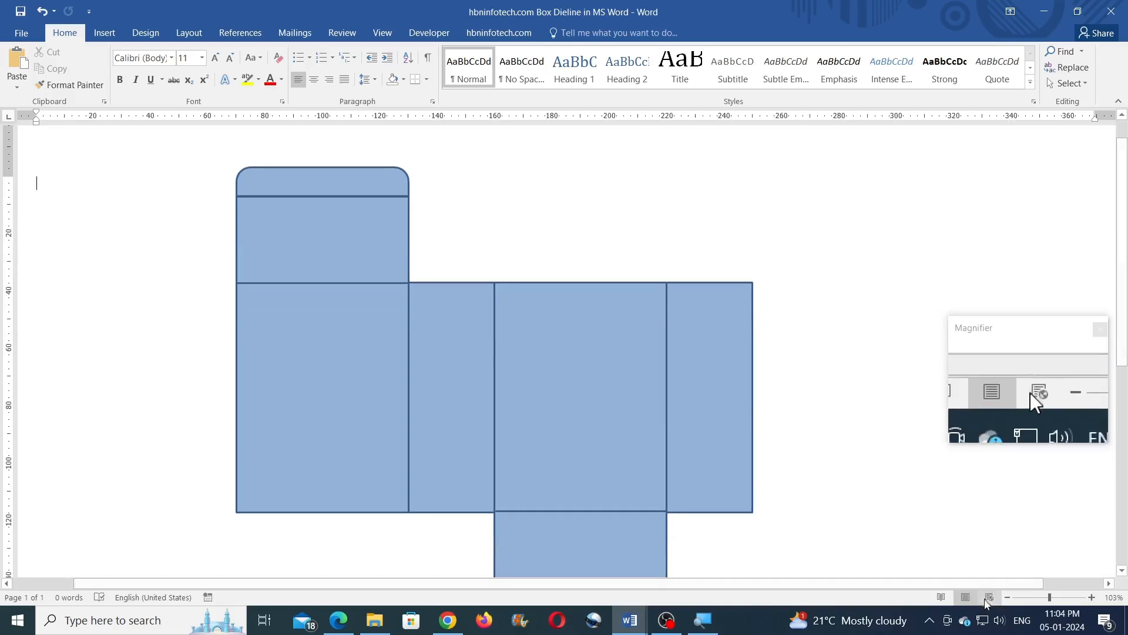
pyautogui.click(1007, 597)
pyautogui.click(1007, 597)
pyautogui.click(1008, 597)
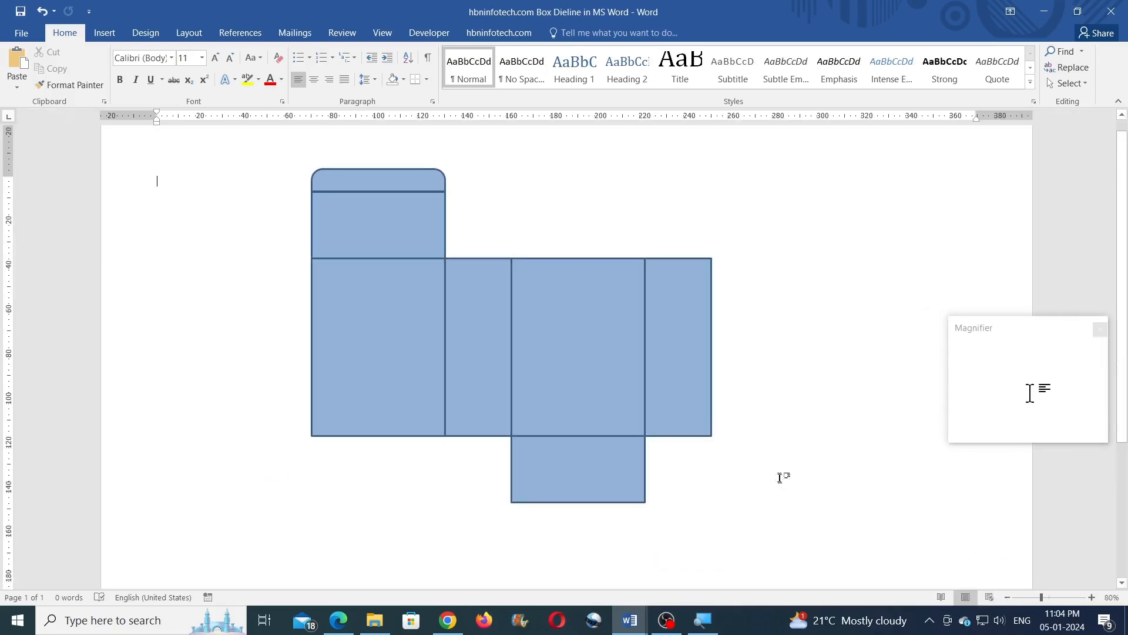
pyautogui.click(391, 152)
pyautogui.moveTo(396, 163); pyautogui.dragTo(592, 521)
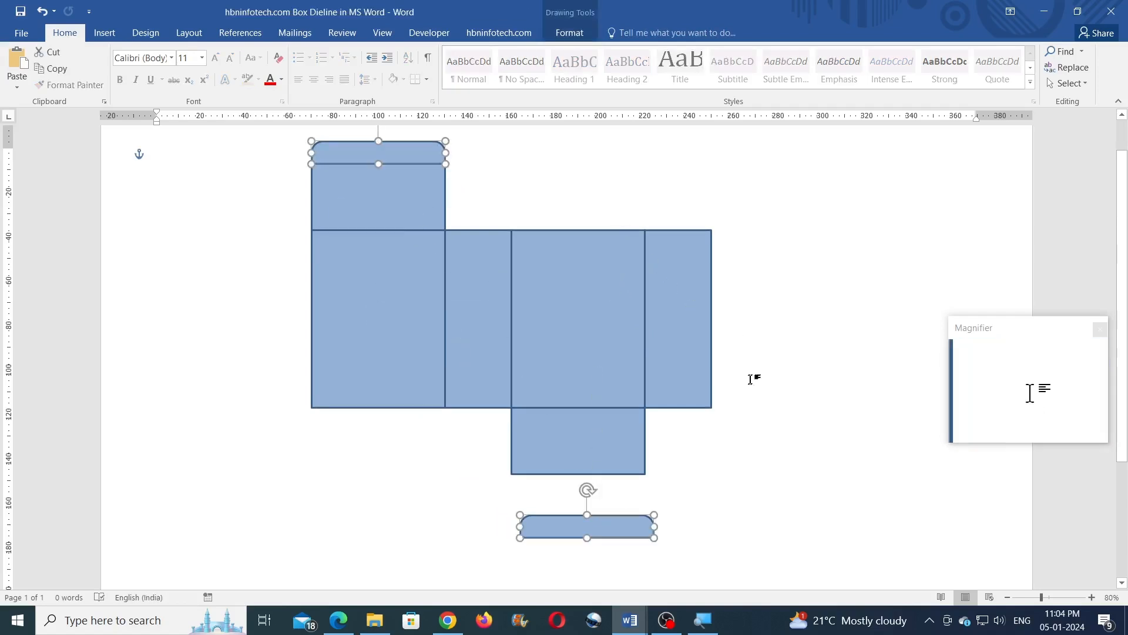
# - Flip the copied tuck tab vertically and move it flush against the bottom flap's lower edge
pyautogui.click(638, 526)
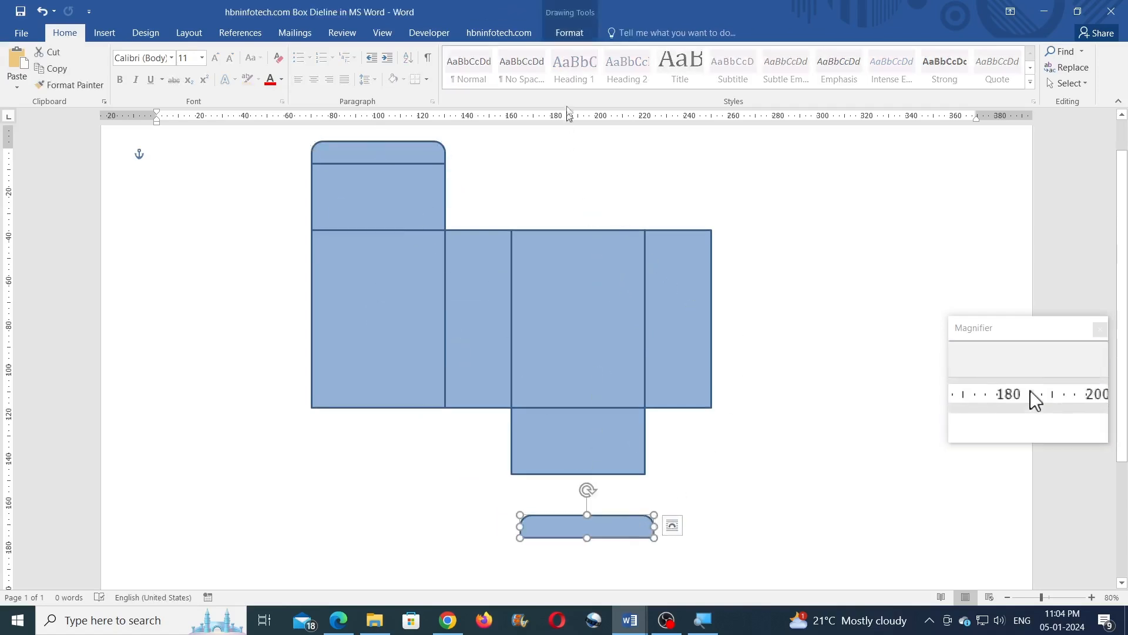
pyautogui.click(569, 33)
pyautogui.click(872, 83)
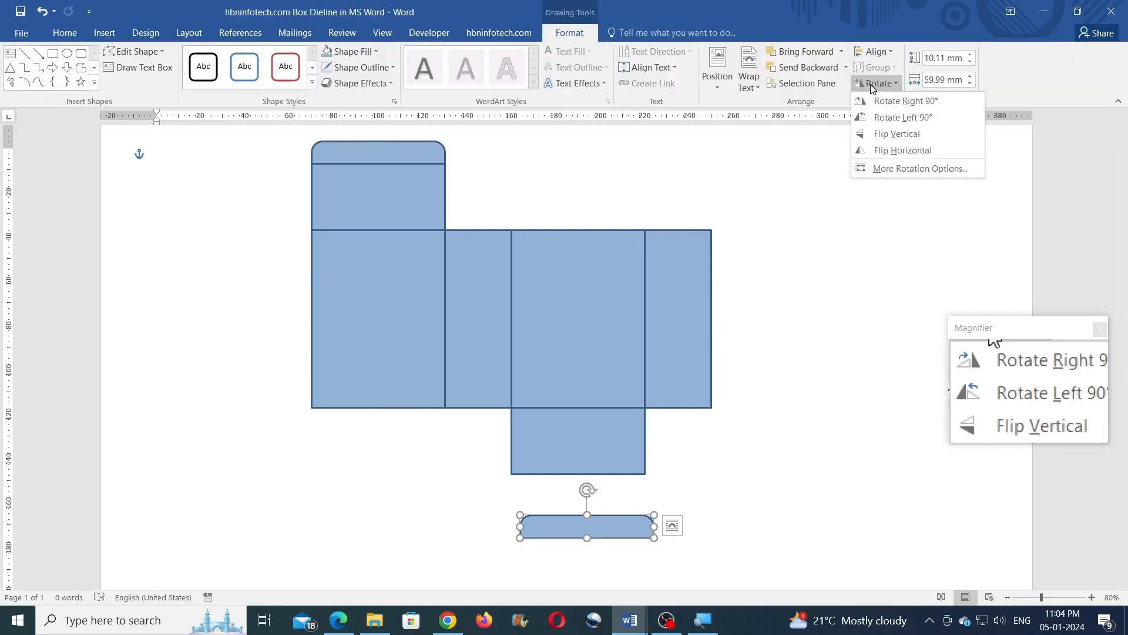
pyautogui.click(867, 136)
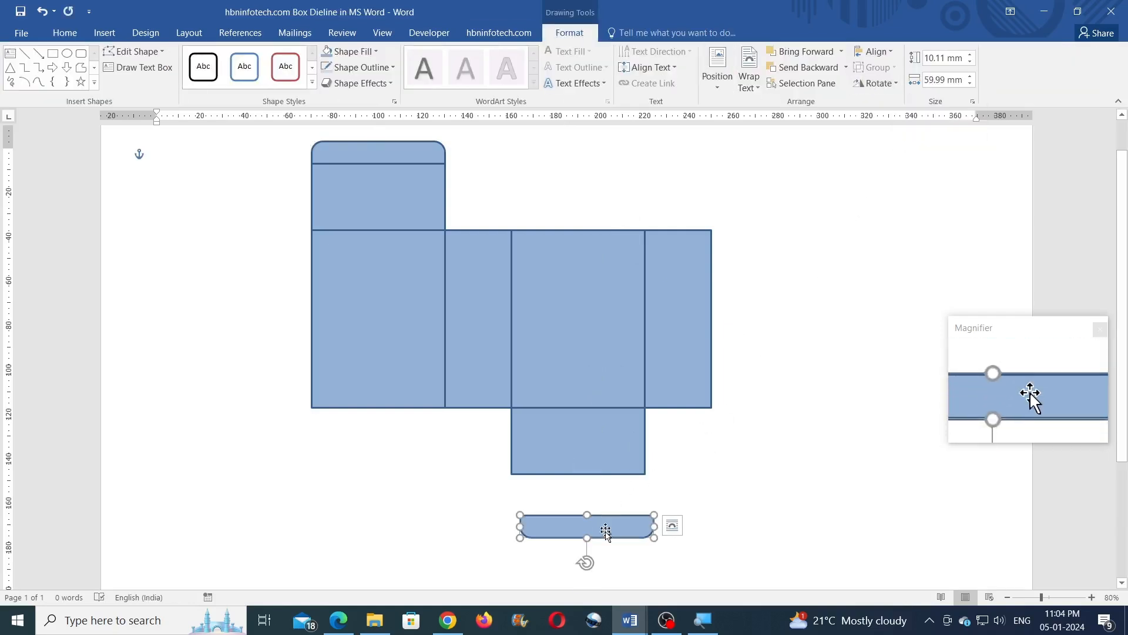
pyautogui.moveTo(607, 527); pyautogui.dragTo(595, 486)
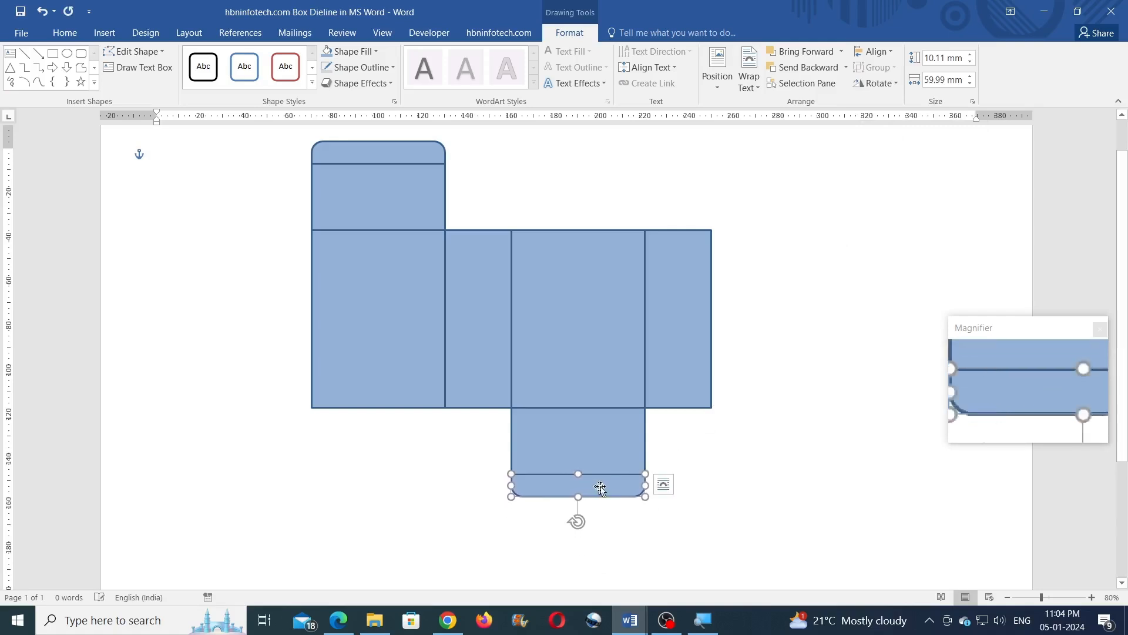
pyautogui.click(685, 478)
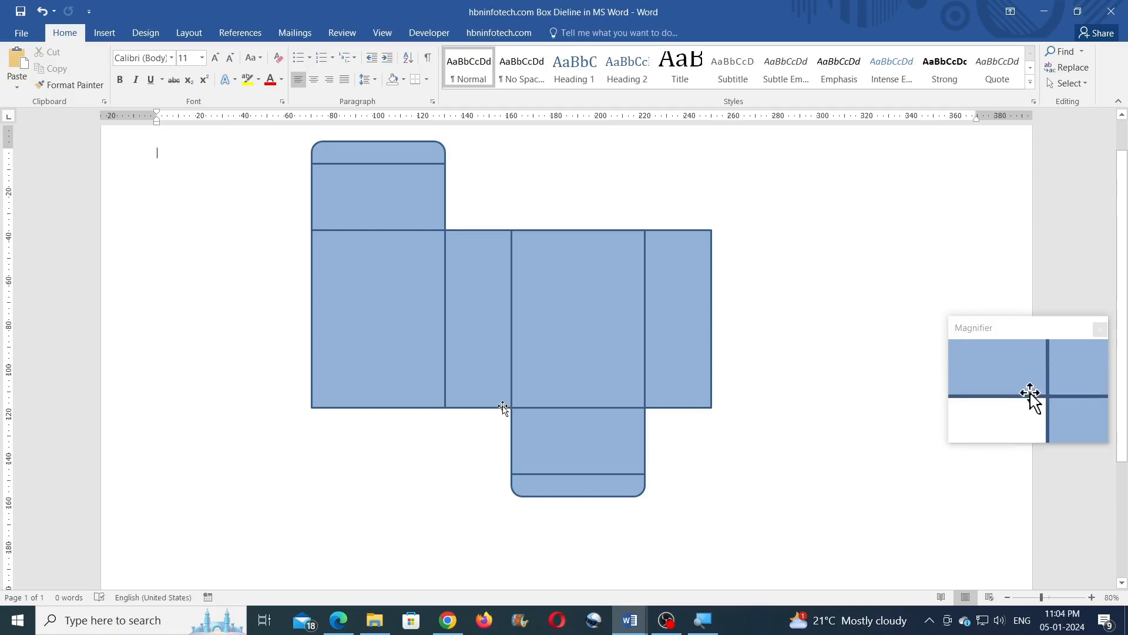
# - Duplicate the first narrow side panel, shorten the copy to about 25 mm high, and place it on that panel's upper edge
pyautogui.scroll(2, 503, 410)
pyautogui.click(477, 329)
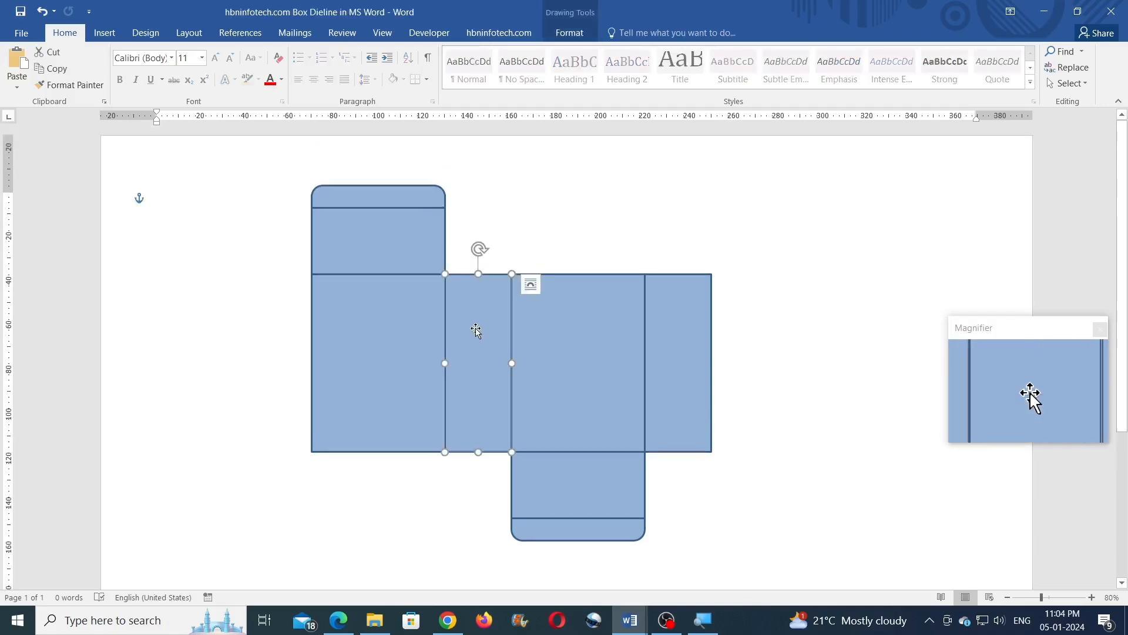
pyautogui.moveTo(476, 331); pyautogui.dragTo(785, 255)
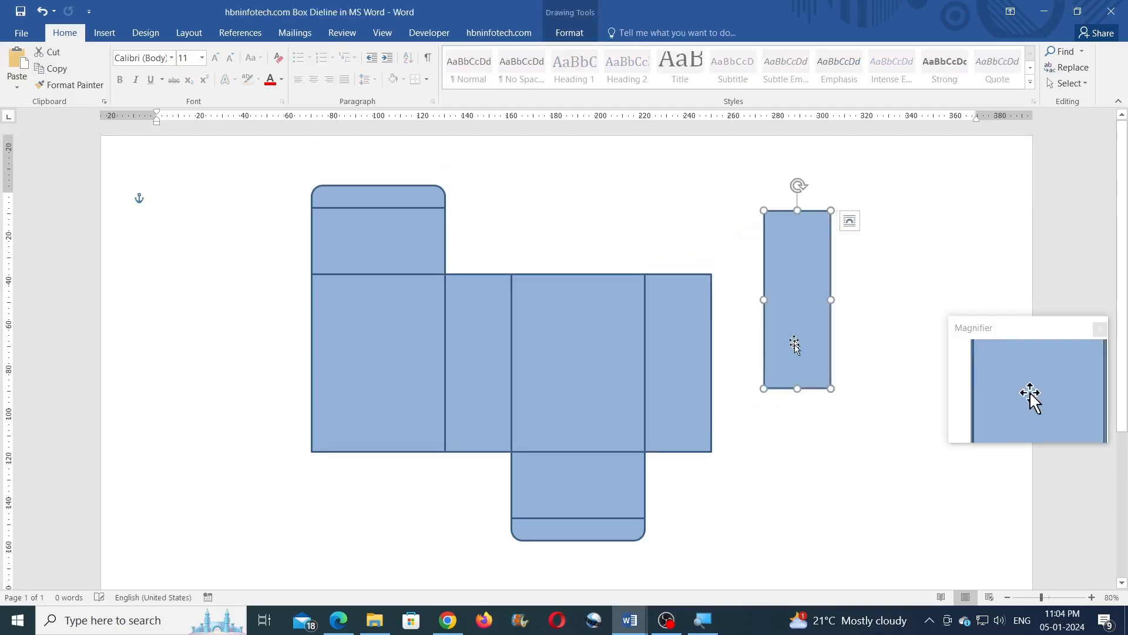
pyautogui.moveTo(798, 211); pyautogui.dragTo(798, 324)
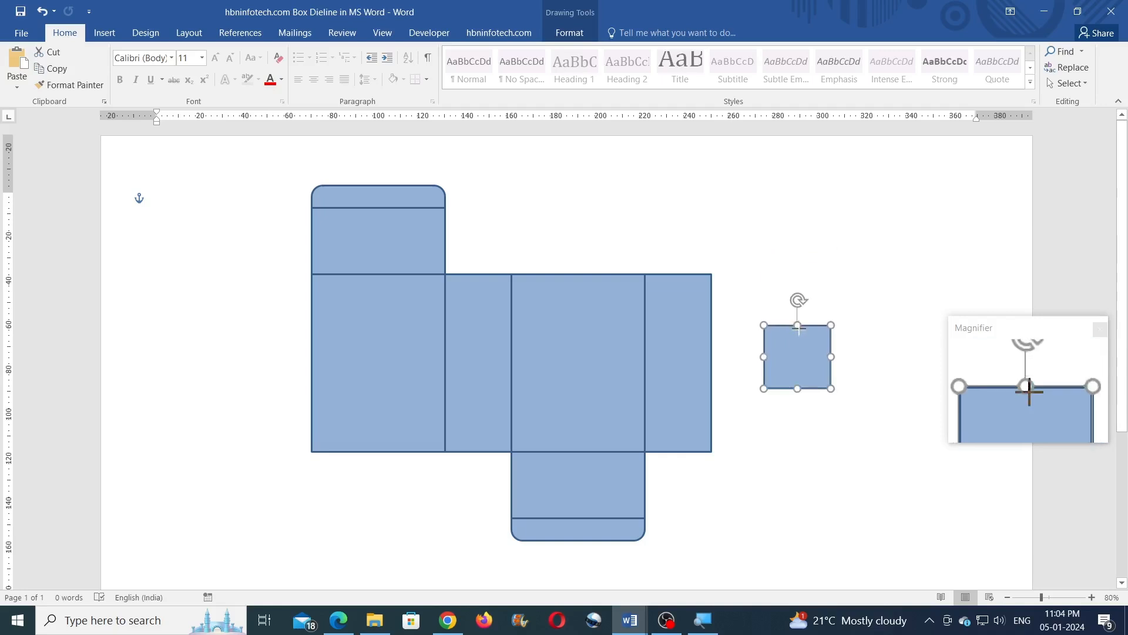
pyautogui.moveTo(786, 369); pyautogui.dragTo(470, 246)
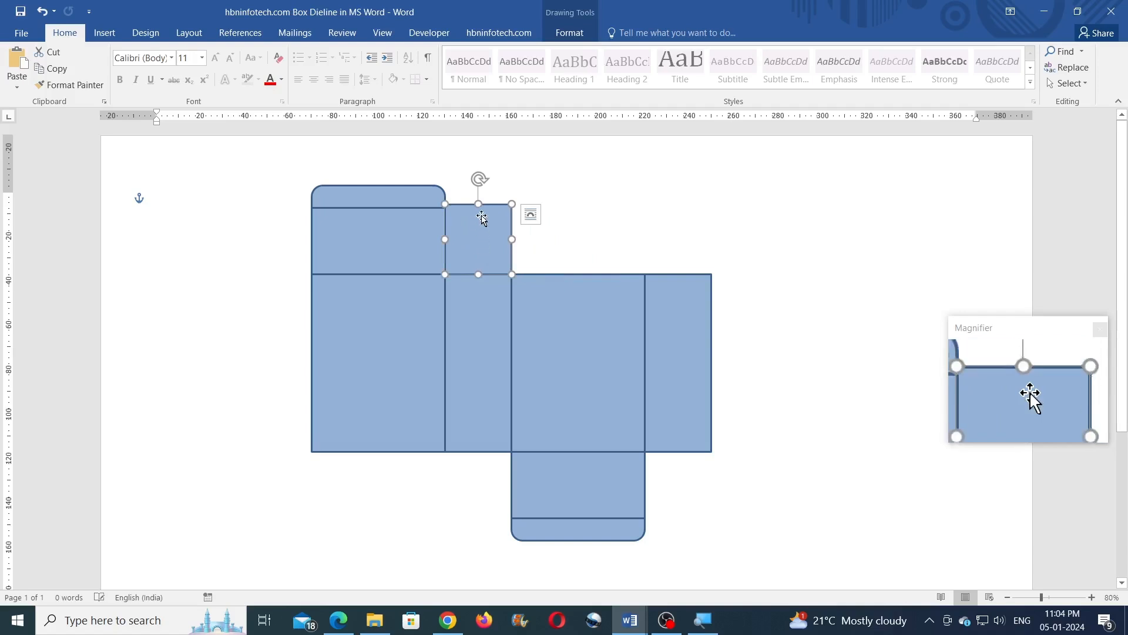
pyautogui.moveTo(479, 204); pyautogui.dragTo(479, 218)
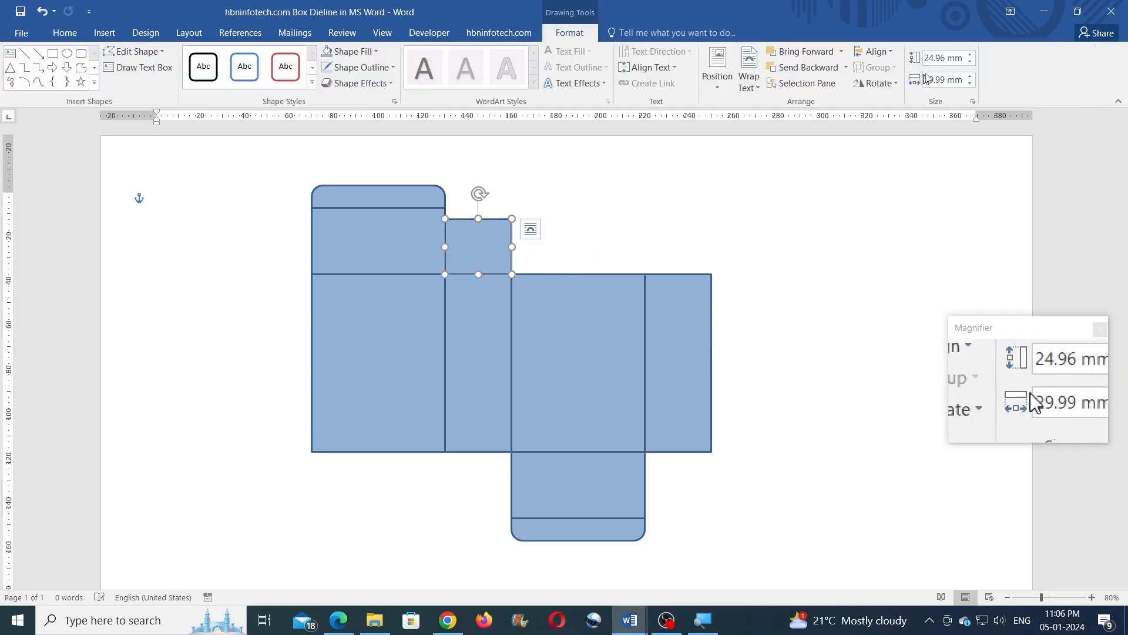
# - Set the small side flap's height to 22 mm and move it back down against the narrow panel's upper edge
pyautogui.click(941, 57)
pyautogui.write('2')
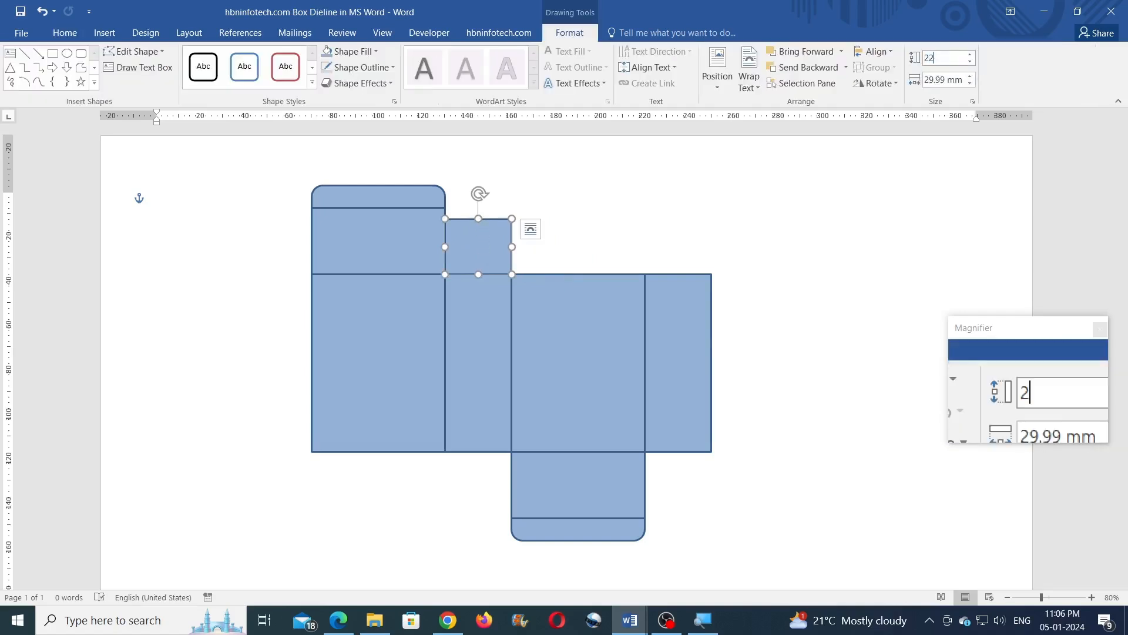
pyautogui.write('2')
pyautogui.press('Return')
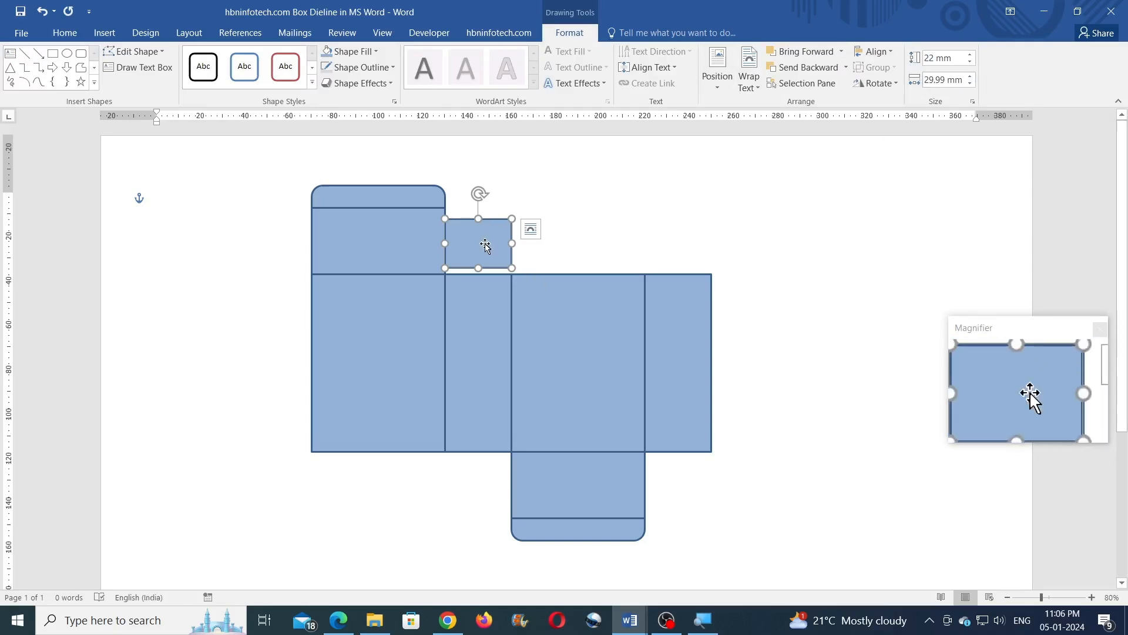
pyautogui.moveTo(486, 246); pyautogui.dragTo(486, 252)
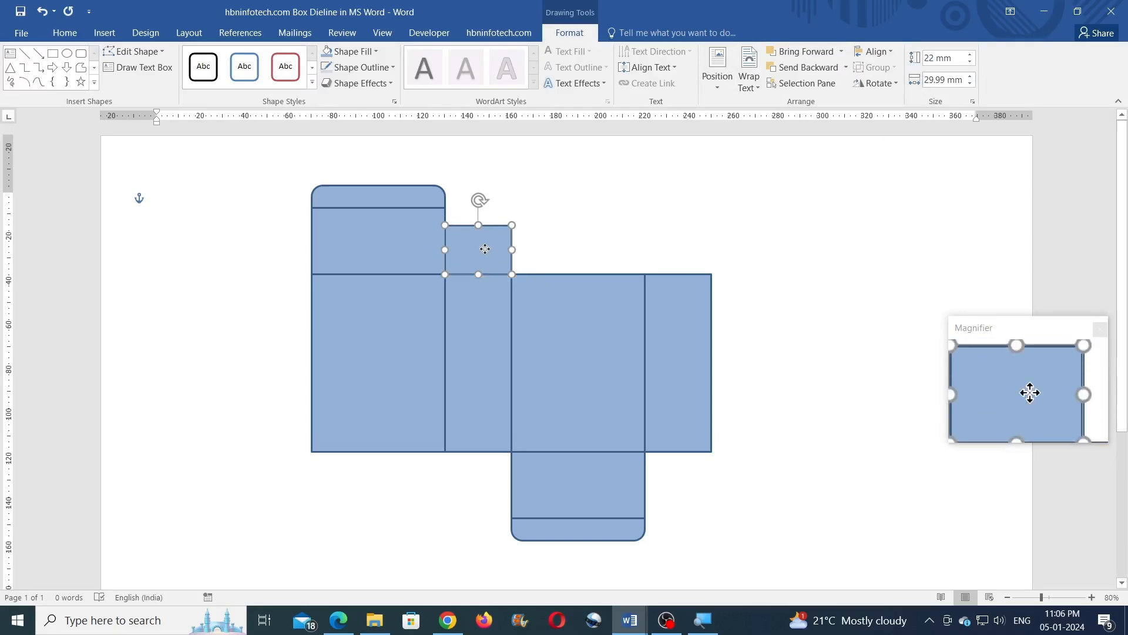
# - Add a point low on the small side flap's left edge, then move that point and the upper-left corner inward
pyautogui.click(1092, 597)
pyautogui.click(1092, 597)
pyautogui.click(1092, 597)
pyautogui.click(1092, 597)
pyautogui.click(1092, 597)
pyautogui.click(1092, 597)
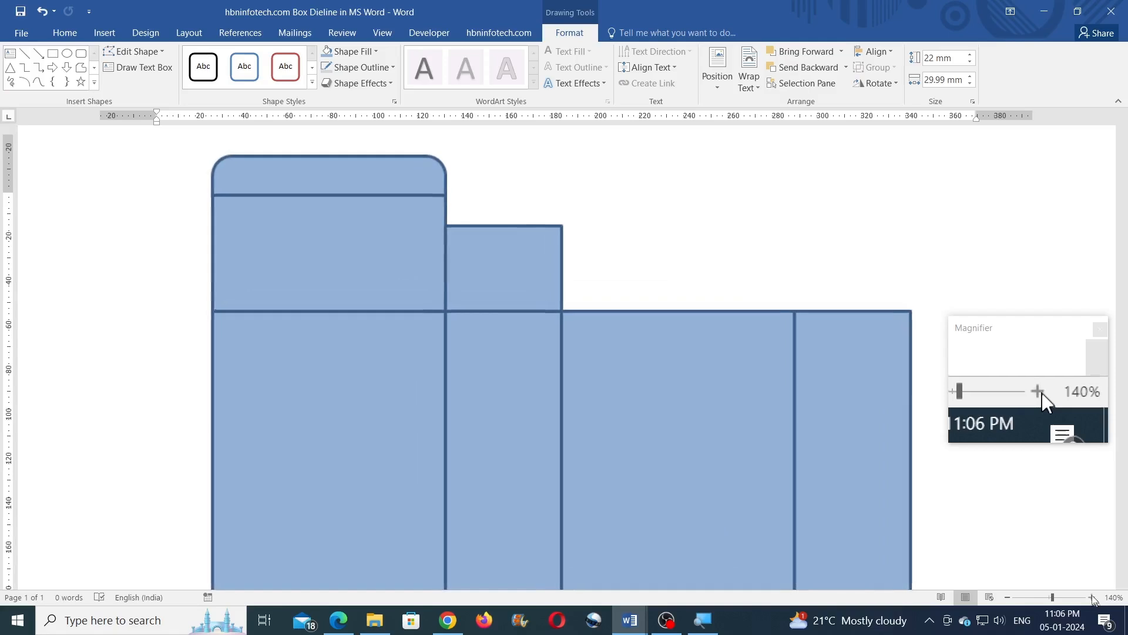
pyautogui.click(122, 51)
pyautogui.click(129, 88)
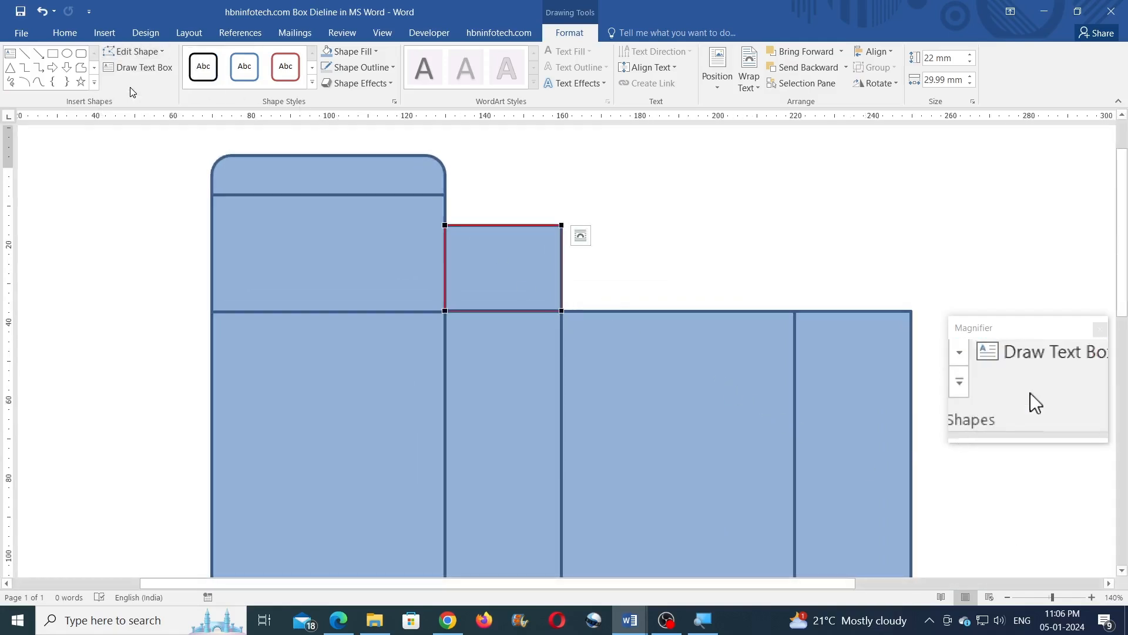
pyautogui.rightClick(445, 288)
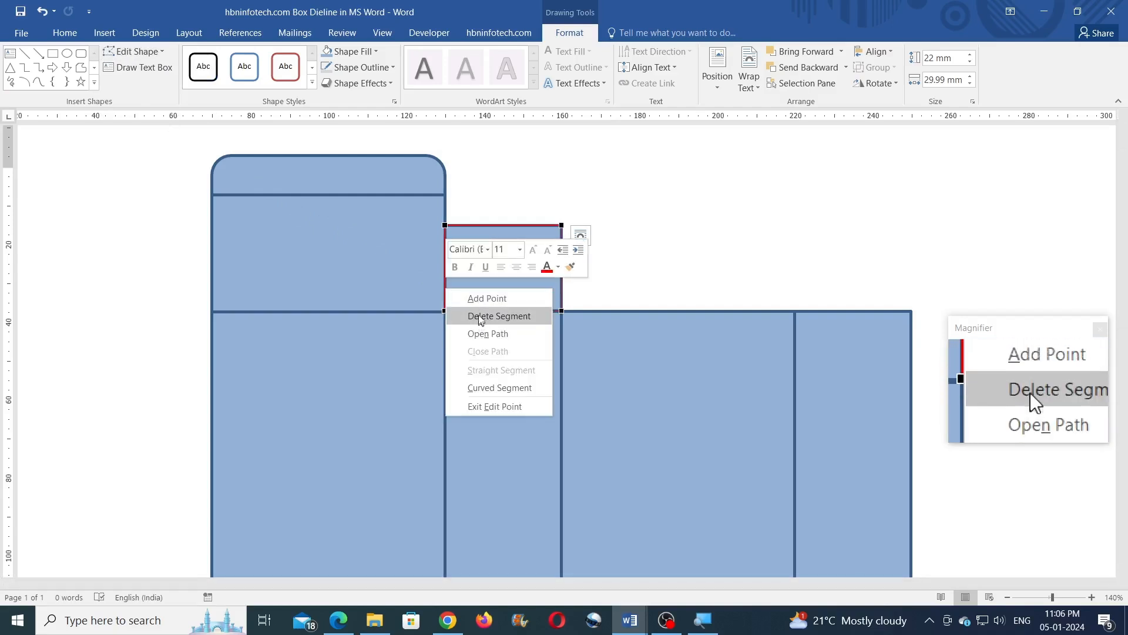
pyautogui.click(481, 298)
pyautogui.moveTo(446, 288); pyautogui.dragTo(457, 288)
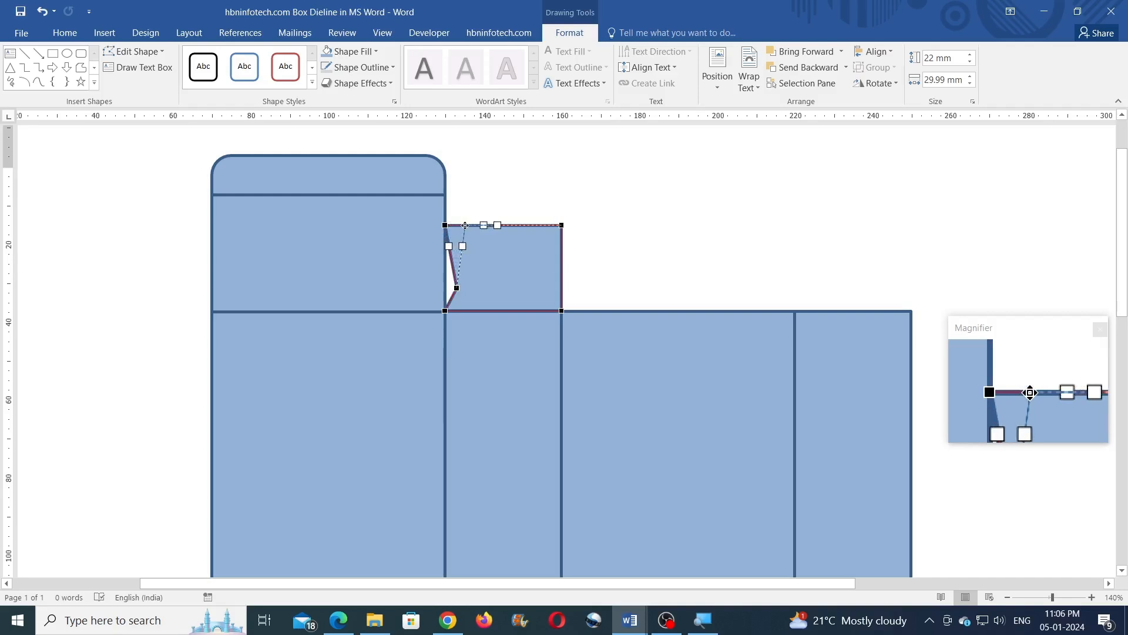
# - Add two points to the small flap's right edge and convert the bulging curve above them to a straight segment
pyautogui.rightClick(561, 283)
pyautogui.click(592, 292)
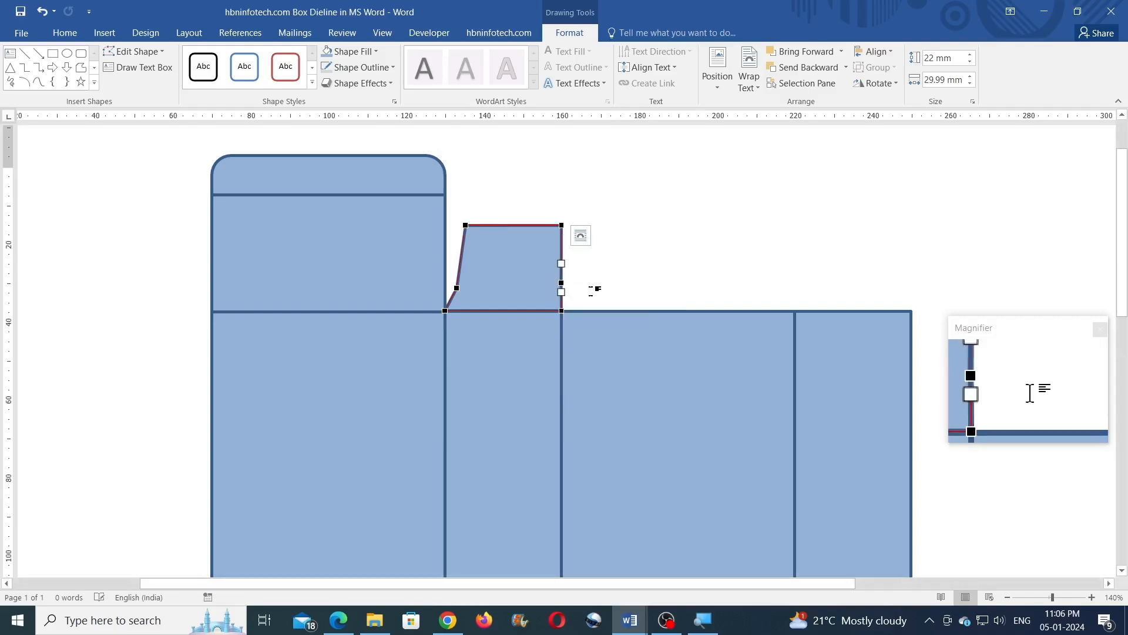
pyautogui.rightClick(560, 255)
pyautogui.click(590, 262)
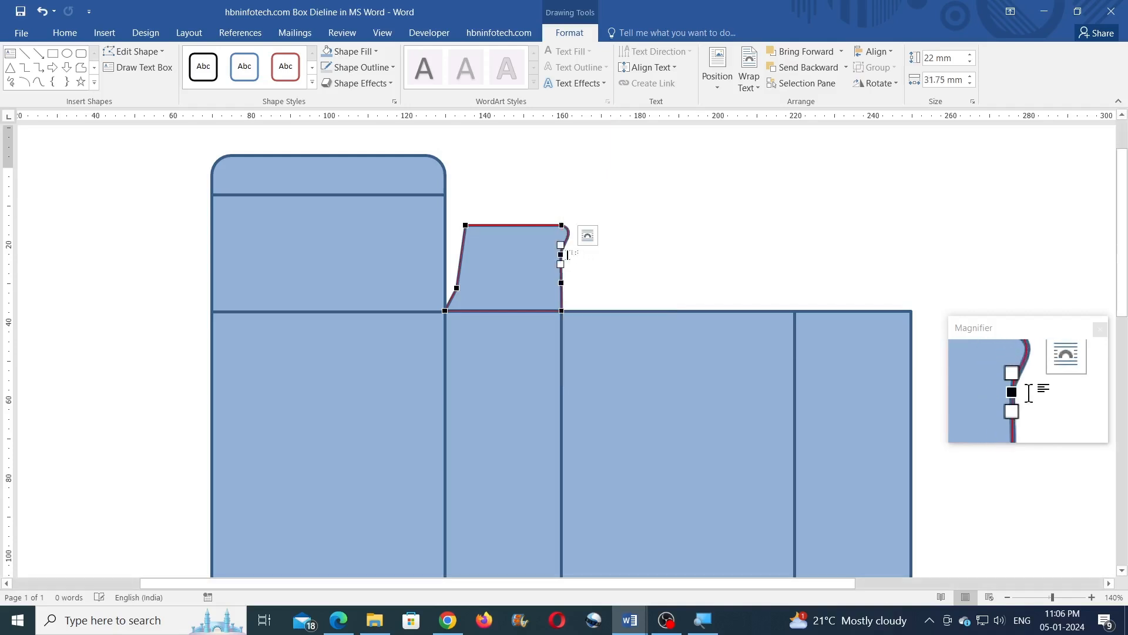
pyautogui.rightClick(566, 240)
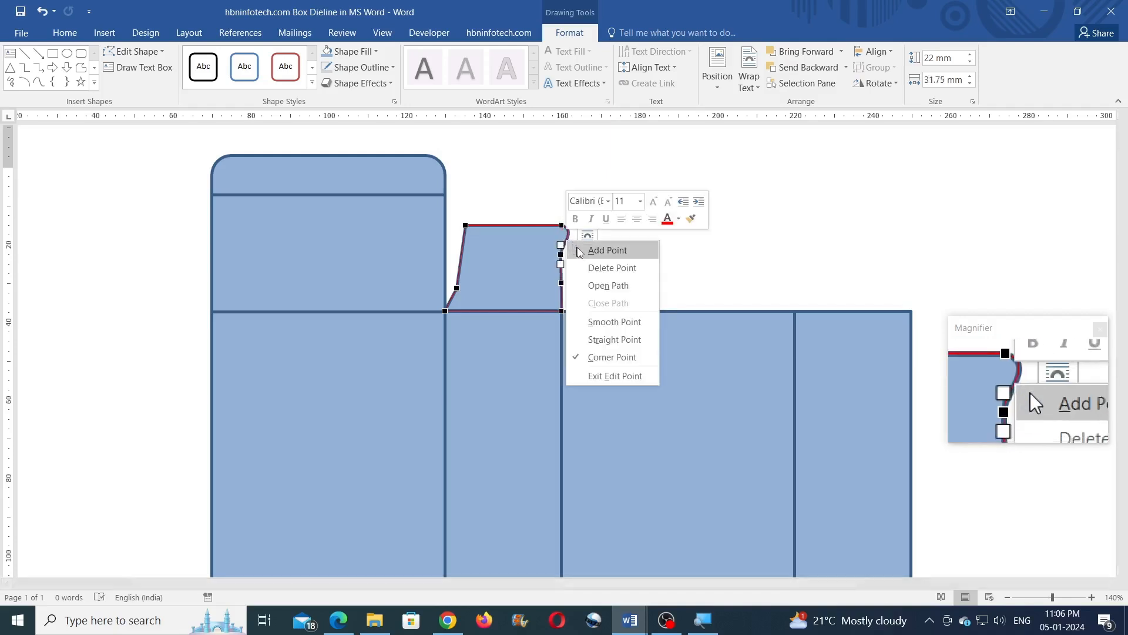
pyautogui.click(593, 336)
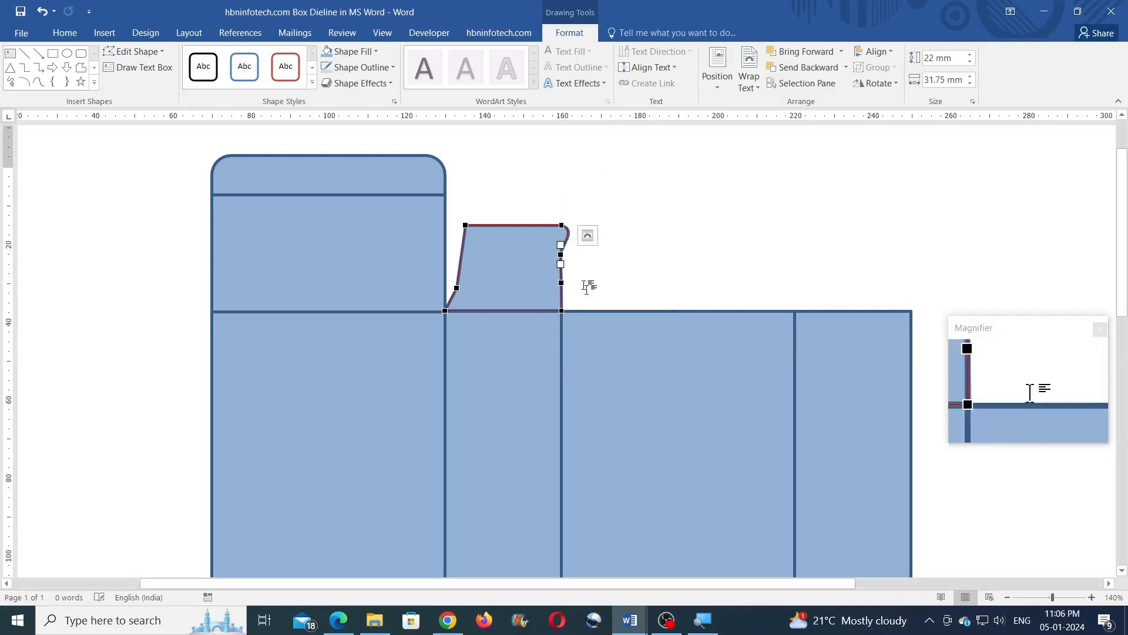
pyautogui.rightClick(566, 231)
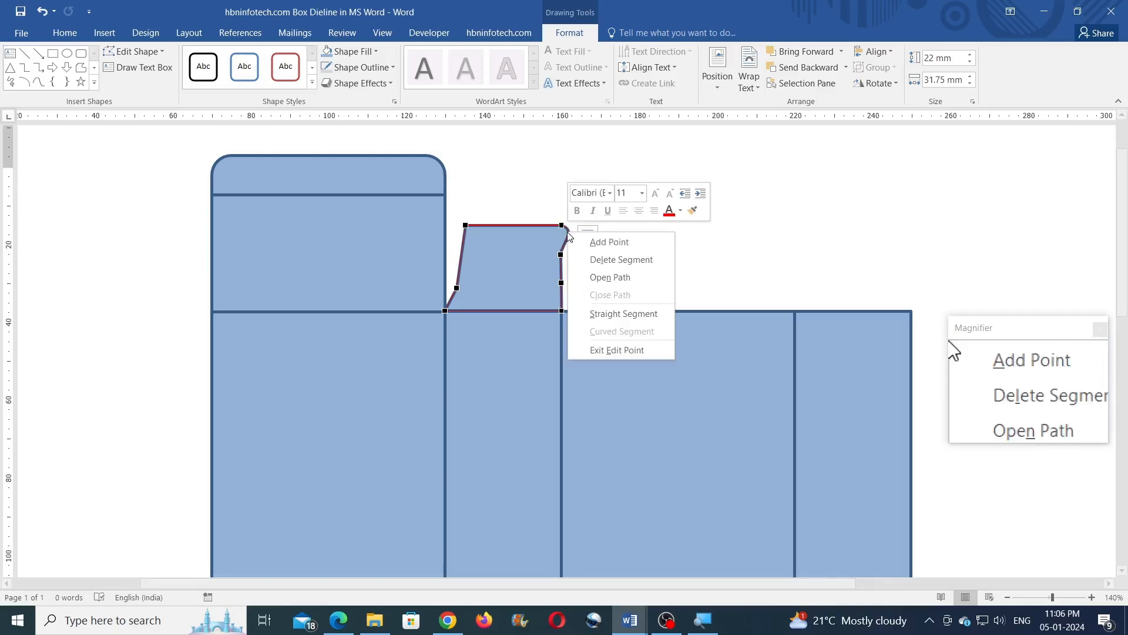
pyautogui.click(599, 312)
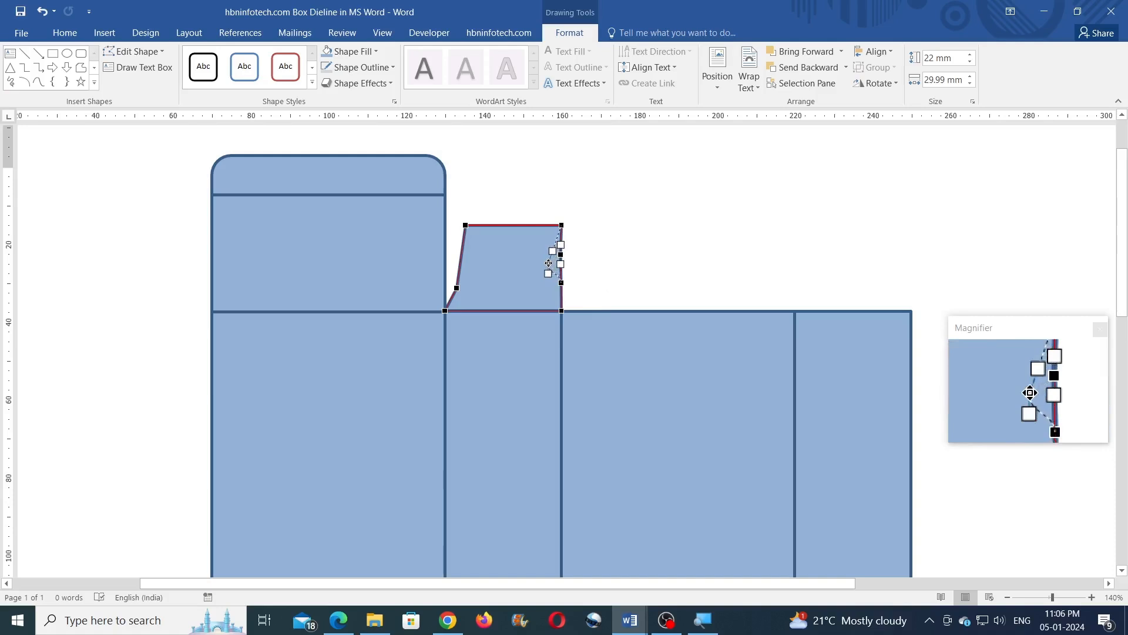
# - Move the upper added point and the upper-right corner inward, and make the segment between the two added points straight
pyautogui.moveTo(548, 263); pyautogui.dragTo(548, 264)
pyautogui.moveTo(561, 225); pyautogui.dragTo(544, 225)
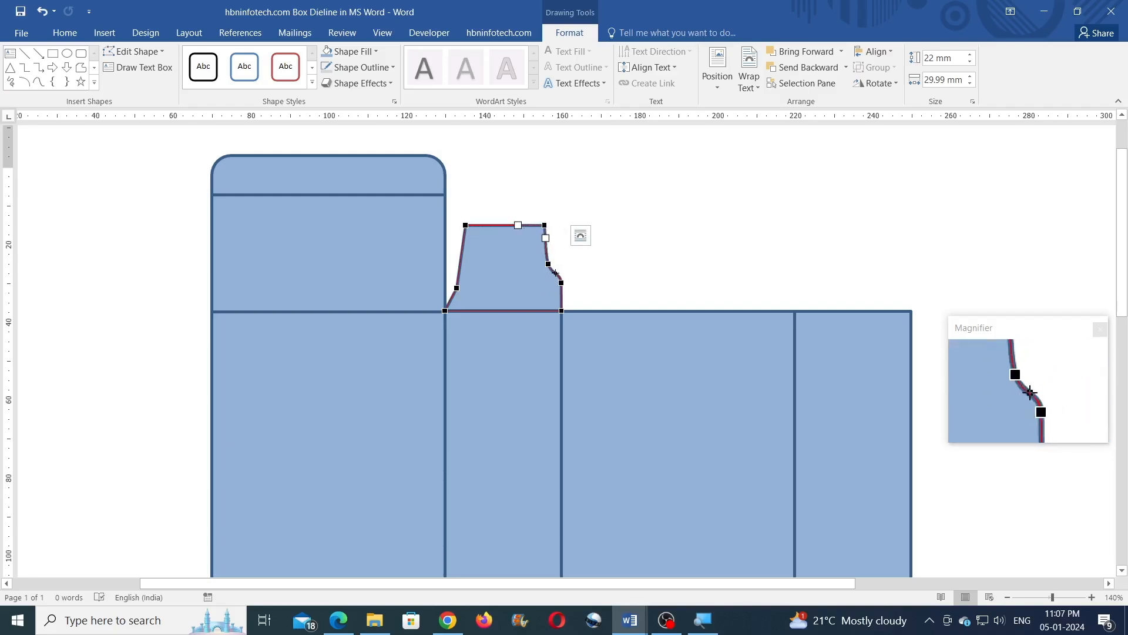
pyautogui.rightClick(556, 273)
pyautogui.click(600, 355)
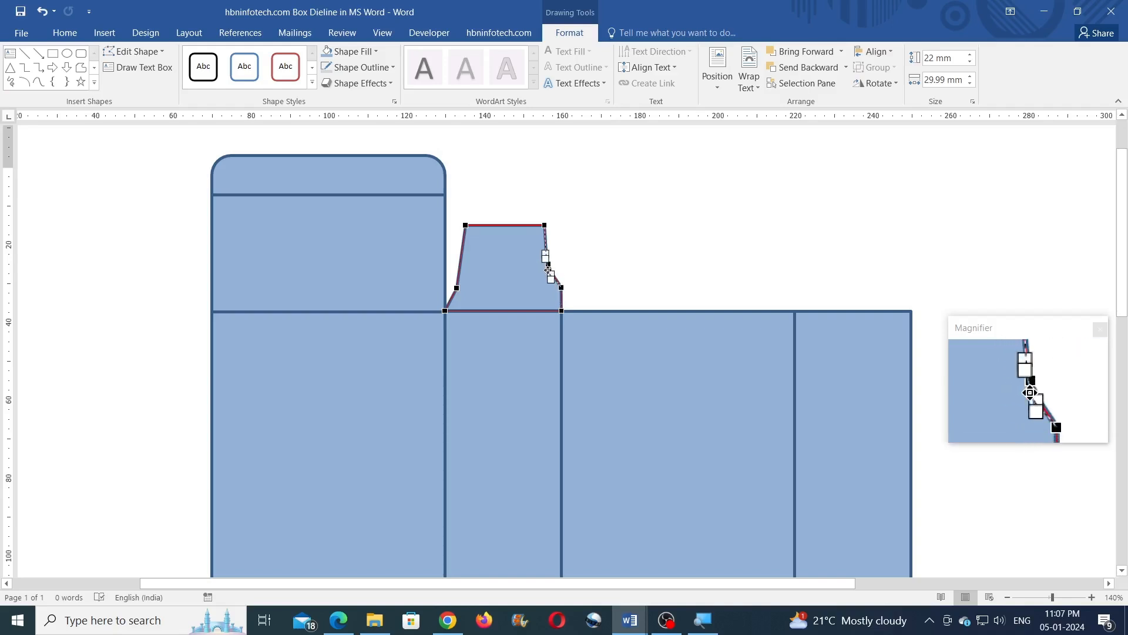
# - Shift the right edge's upper added point down and the upper-right corner further inward, then straighten the short sloping segment below
pyautogui.moveTo(548, 270); pyautogui.dragTo(547, 270)
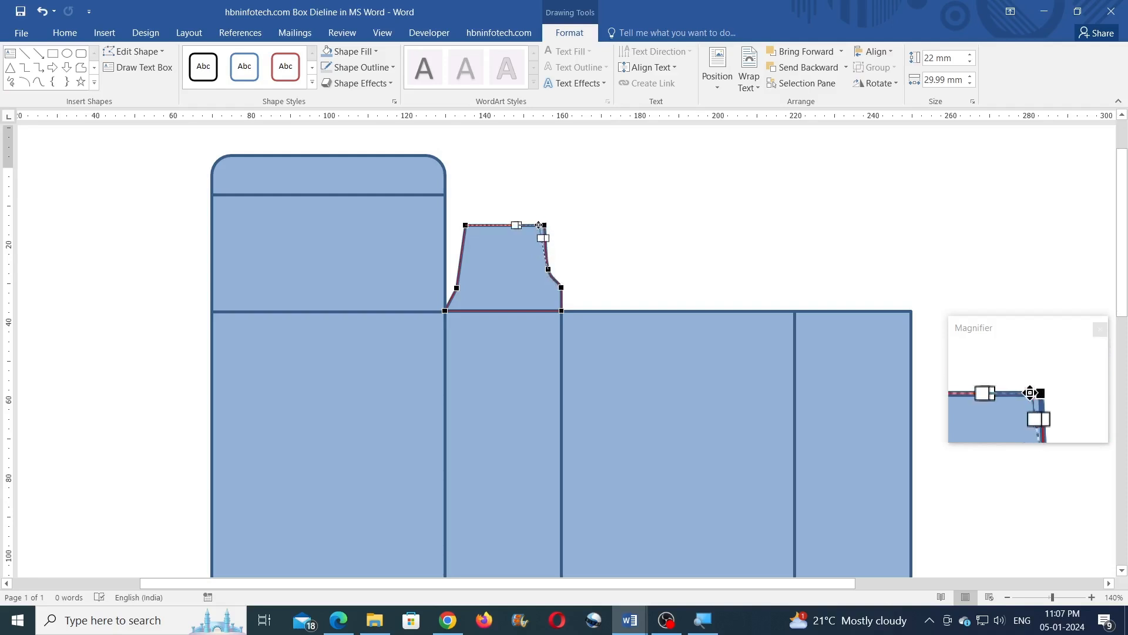
pyautogui.moveTo(539, 225); pyautogui.dragTo(539, 226)
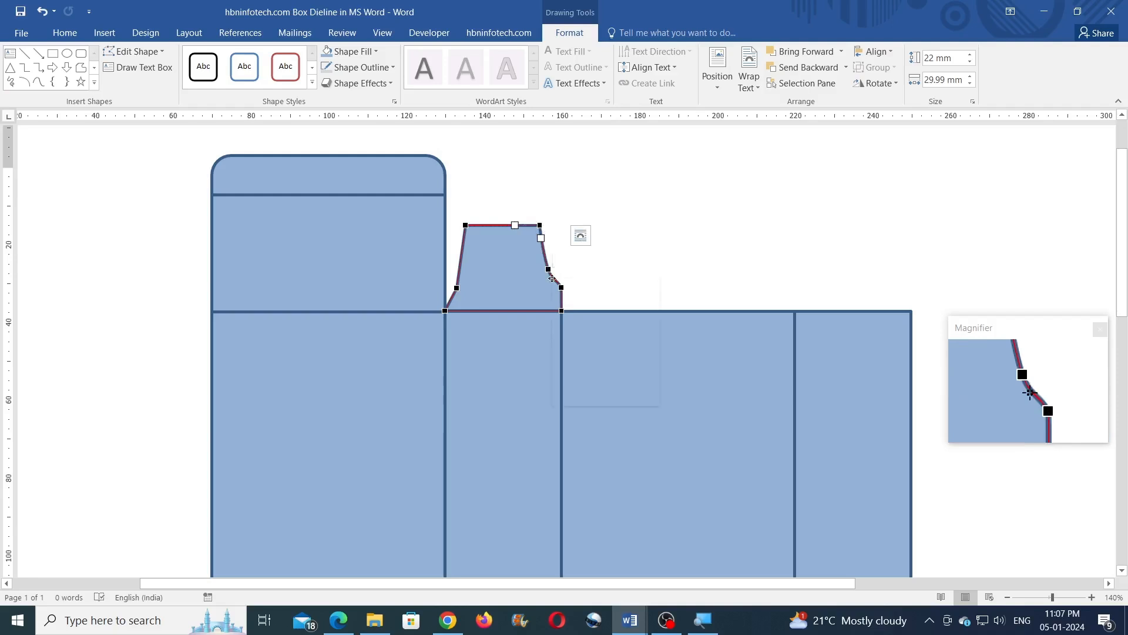
pyautogui.rightClick(552, 278)
pyautogui.click(601, 360)
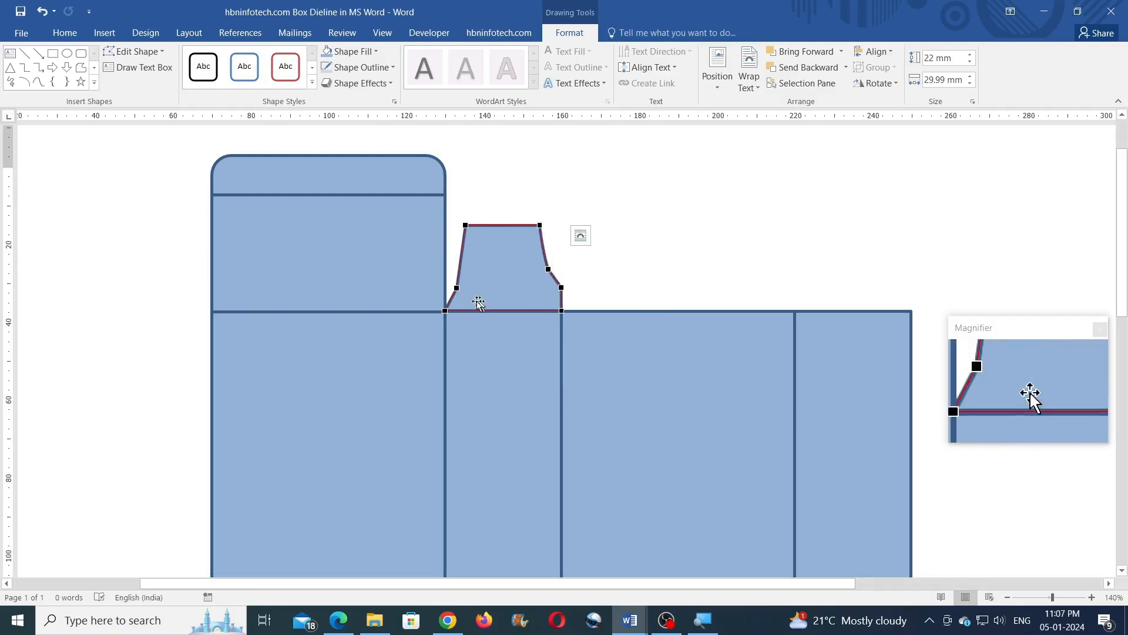
pyautogui.click(612, 252)
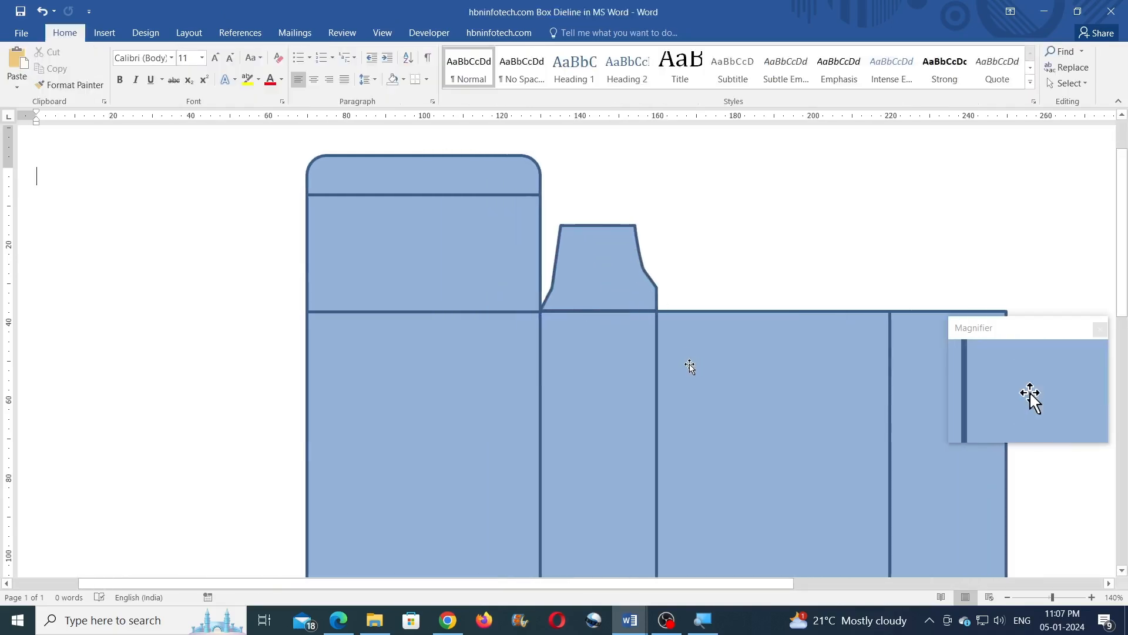
# - Reopen the small flap's points for editing and nudge the added left-edge point slightly further inward
pyautogui.click(1008, 597)
pyautogui.click(1007, 598)
pyautogui.click(1007, 597)
pyautogui.click(1007, 597)
pyautogui.click(1007, 597)
pyautogui.click(1007, 597)
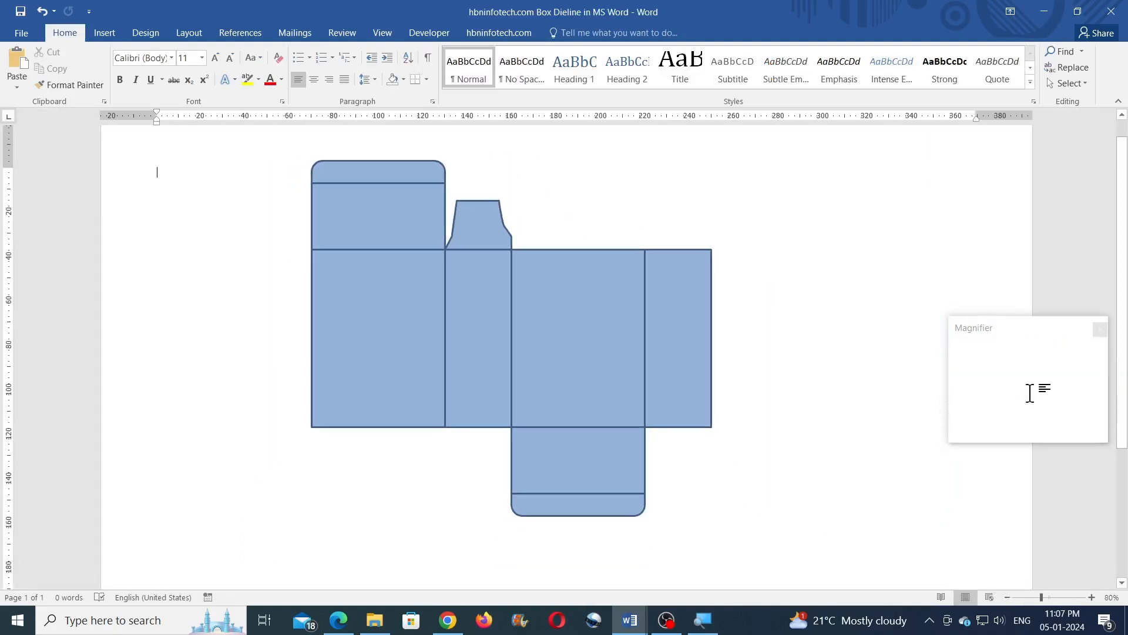
pyautogui.click(493, 234)
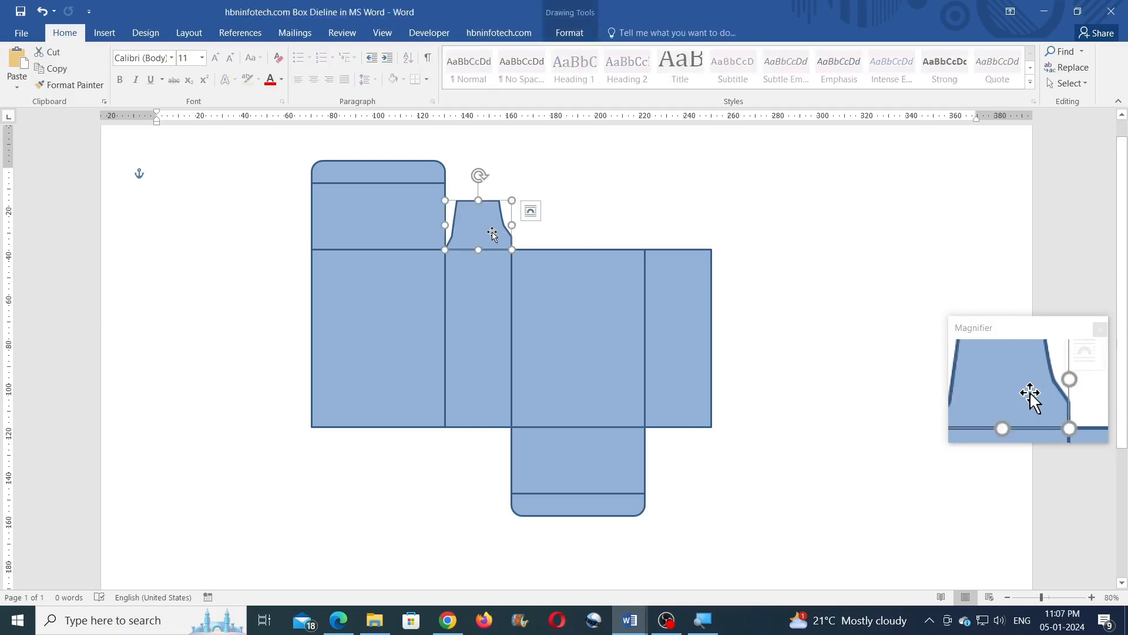
pyautogui.click(559, 35)
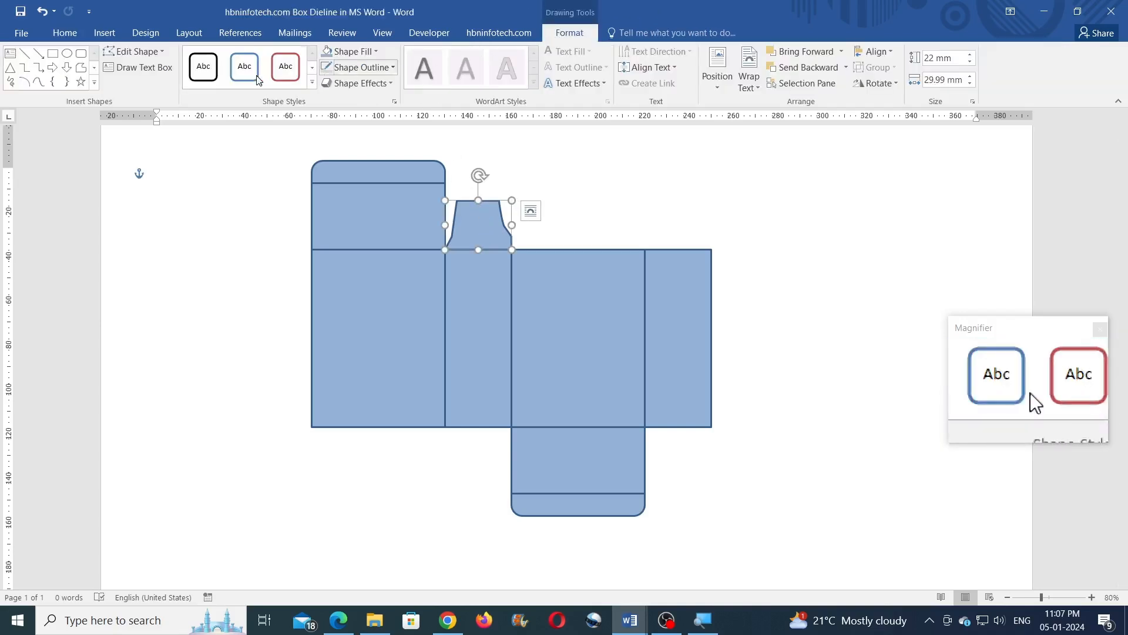
pyautogui.click(134, 51)
pyautogui.click(129, 88)
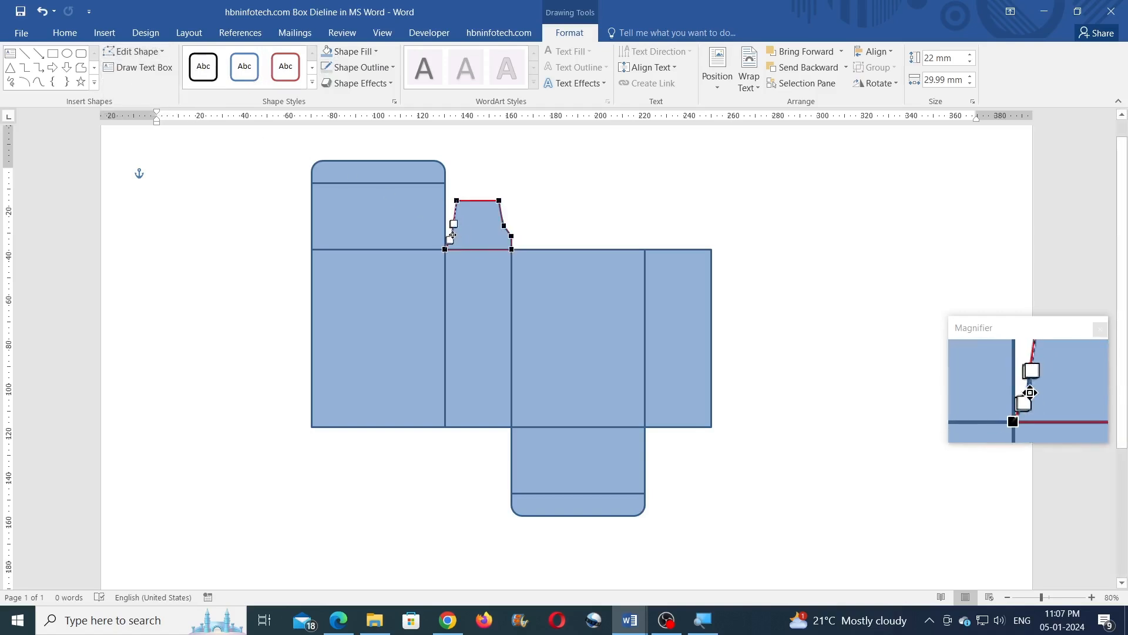
pyautogui.click(551, 227)
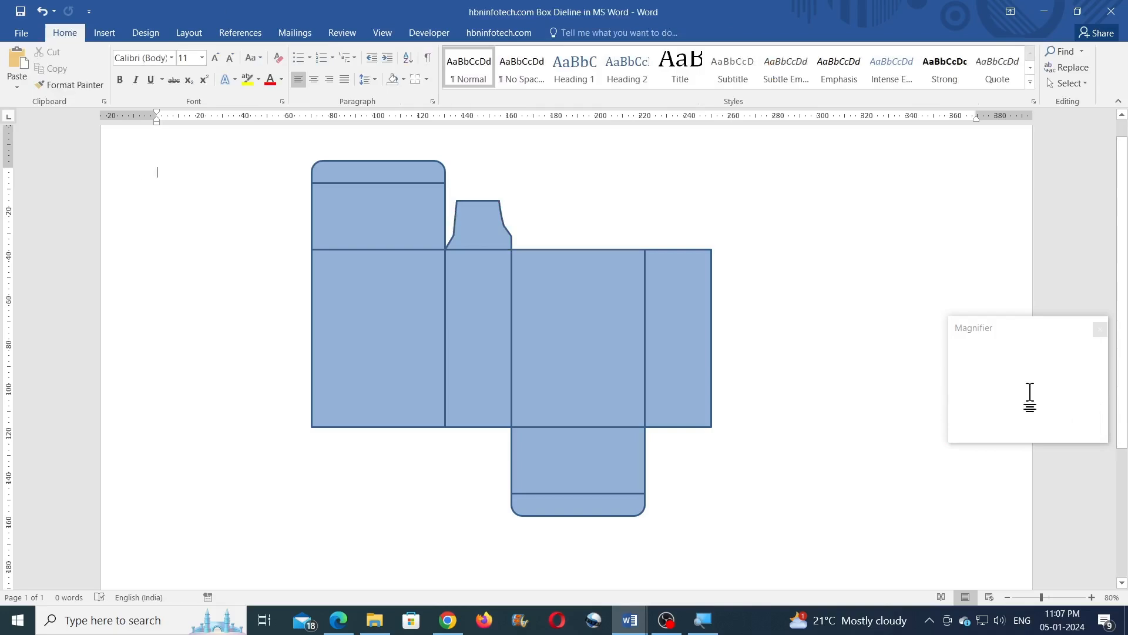
# - Duplicate the shaped side flap and place the copy above the second narrow side panel
pyautogui.click(484, 230)
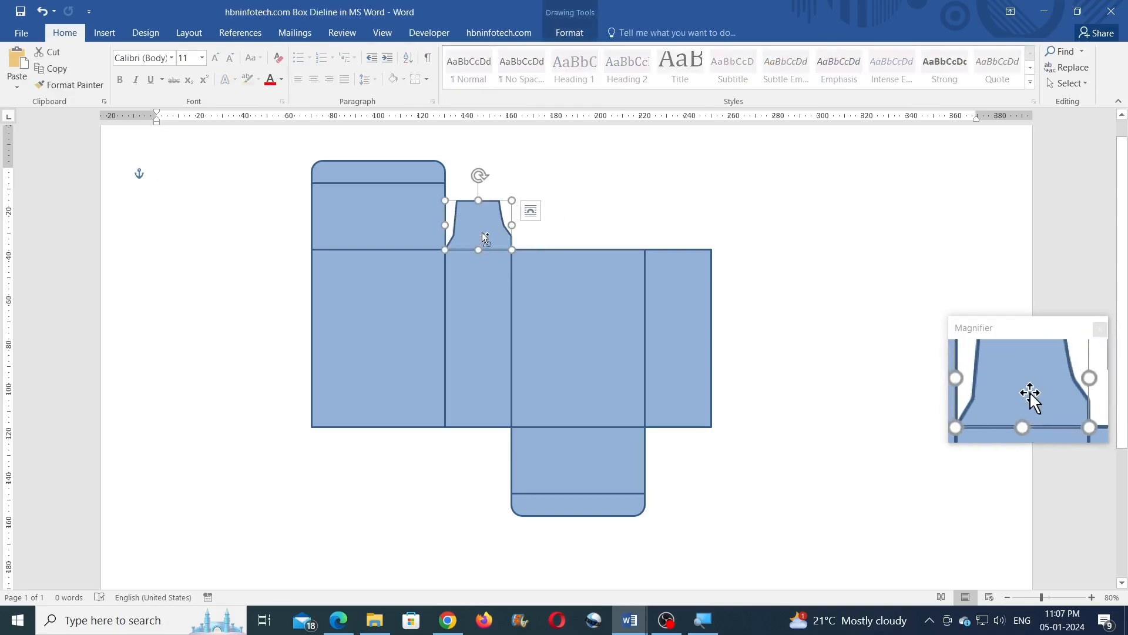
pyautogui.moveTo(484, 235); pyautogui.dragTo(657, 219)
pyautogui.click(741, 223)
pyautogui.click(680, 224)
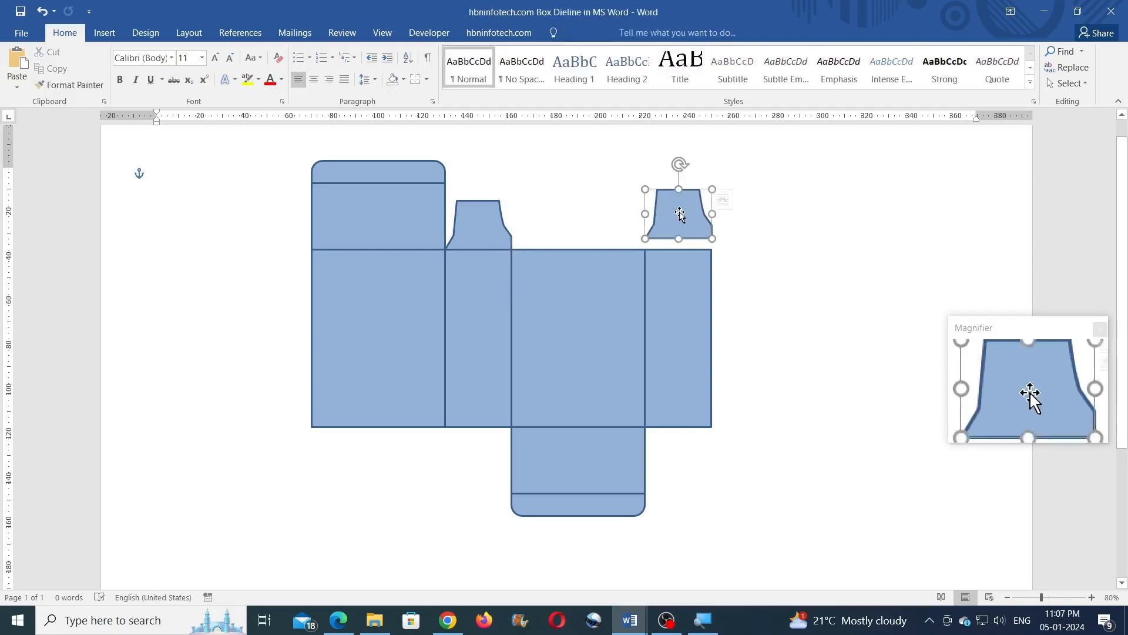
# - Flip the copied flap horizontally and move it flush against the second narrow panel's upper edge
pyautogui.click(582, 36)
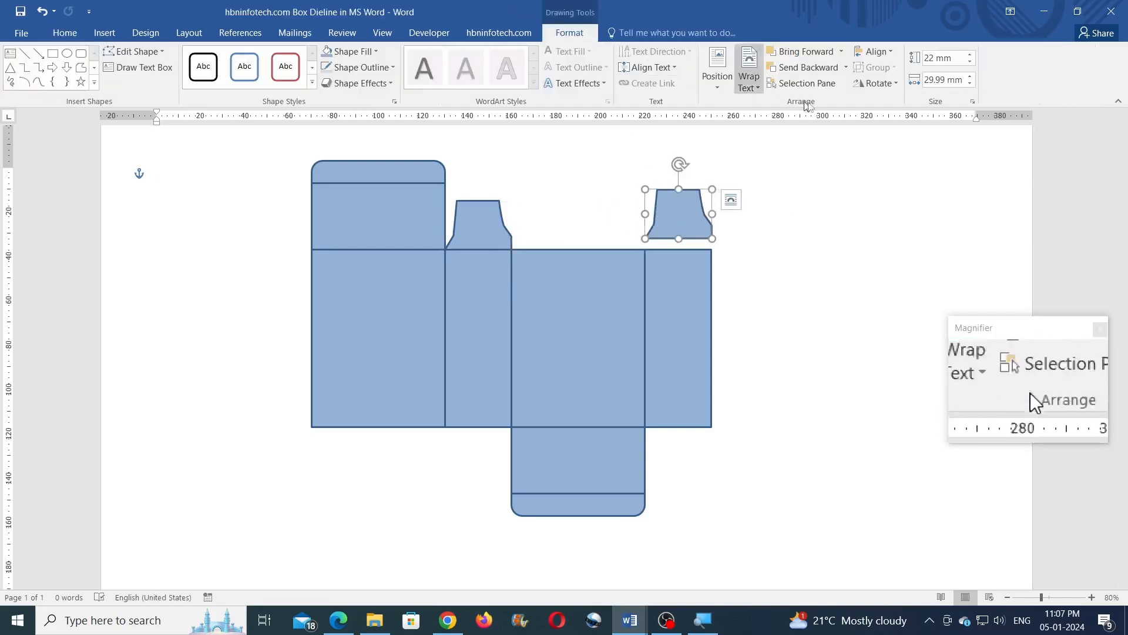
pyautogui.click(884, 88)
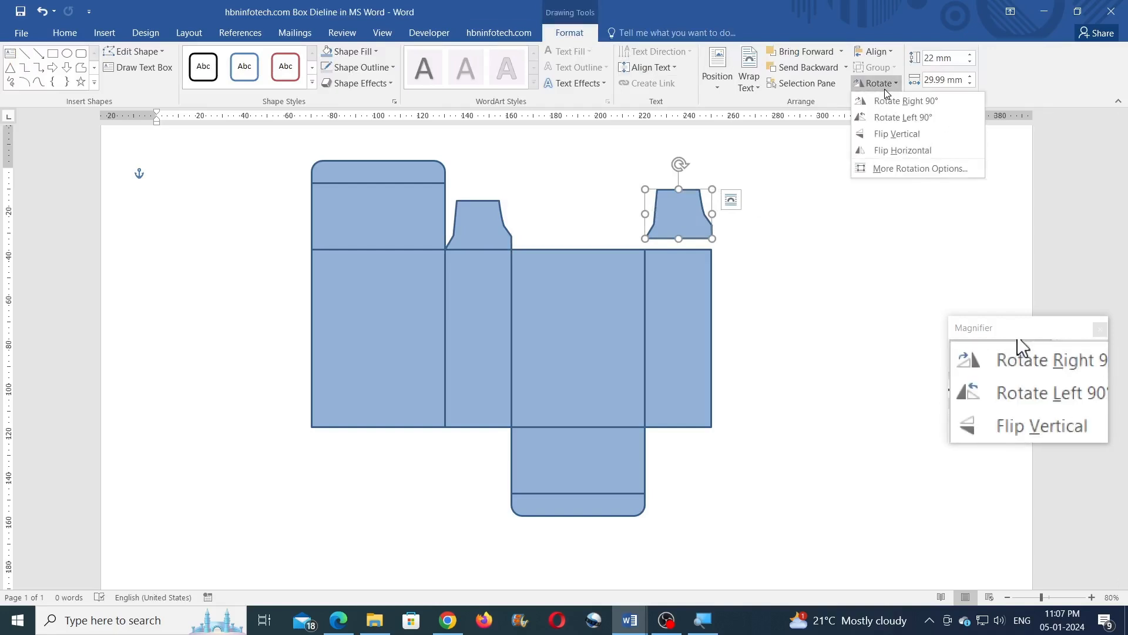
pyautogui.click(899, 150)
pyautogui.moveTo(671, 223); pyautogui.dragTo(670, 234)
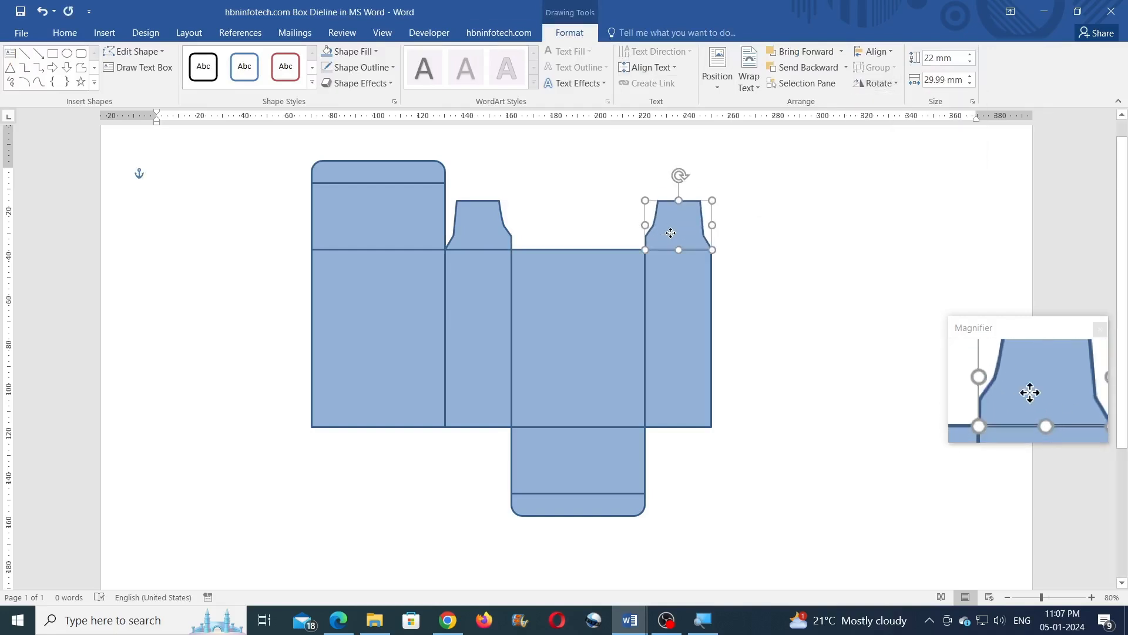
pyautogui.click(781, 243)
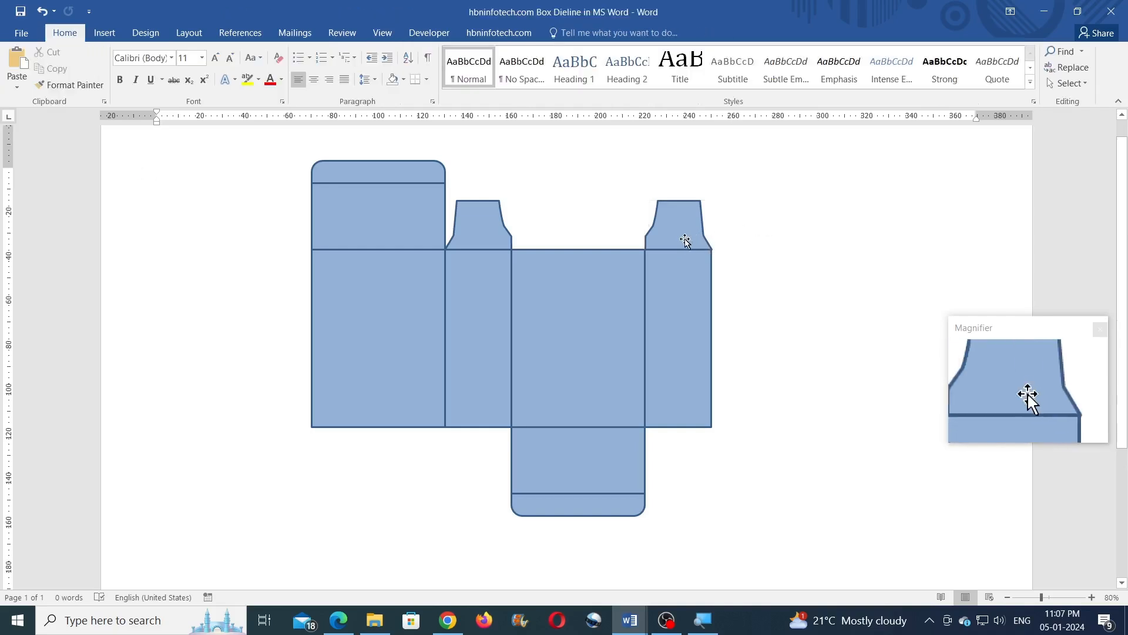
pyautogui.click(770, 241)
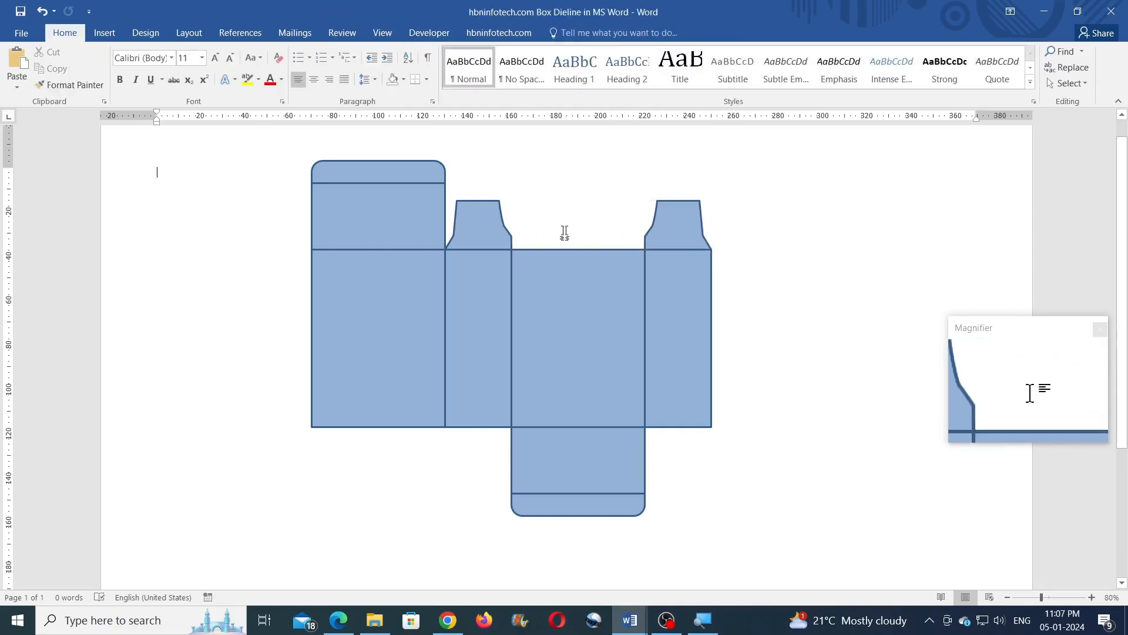
# - Place a vertically flipped copy of the first side flap flush against the second narrow panel's lower edge
pyautogui.click(504, 232)
pyautogui.moveTo(493, 237); pyautogui.dragTo(768, 480)
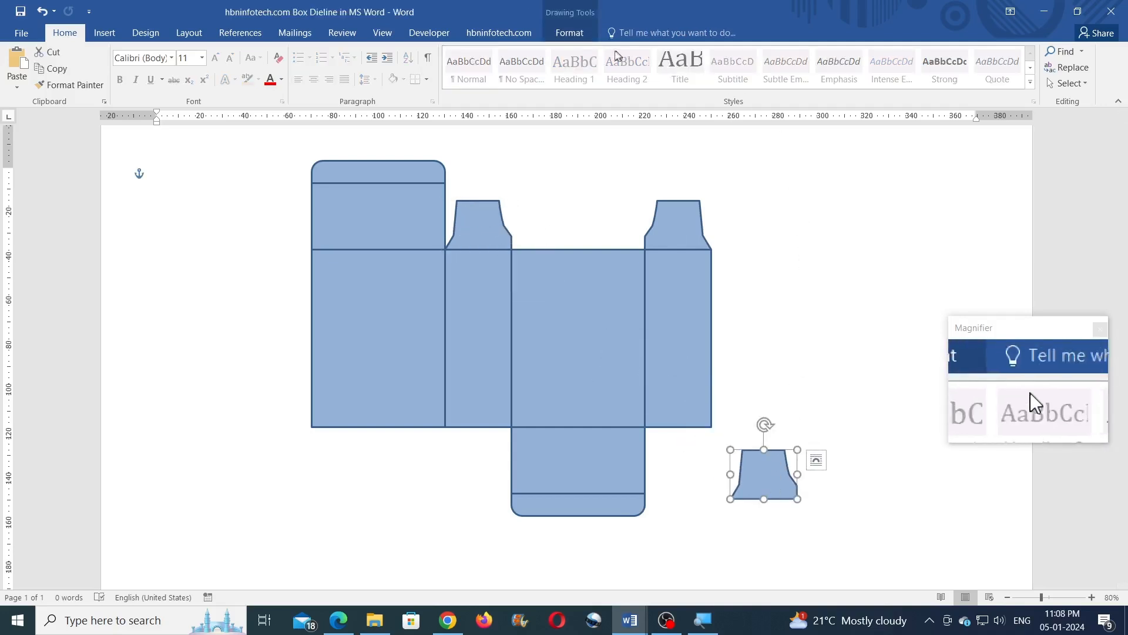
pyautogui.click(581, 37)
pyautogui.click(878, 83)
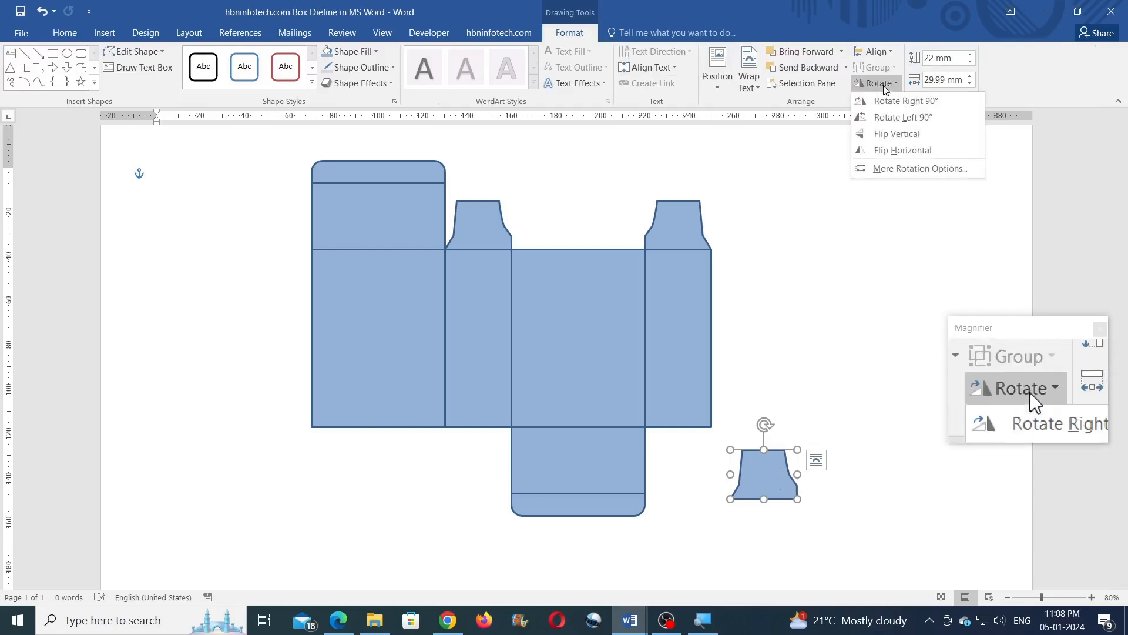
pyautogui.click(895, 134)
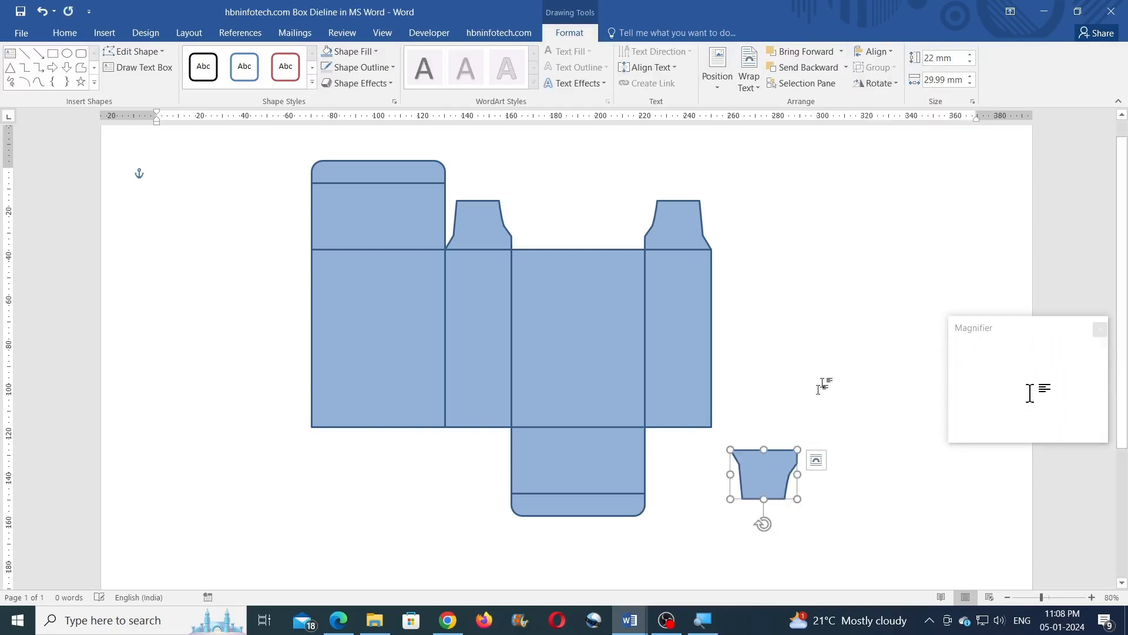
pyautogui.moveTo(772, 464); pyautogui.dragTo(686, 437)
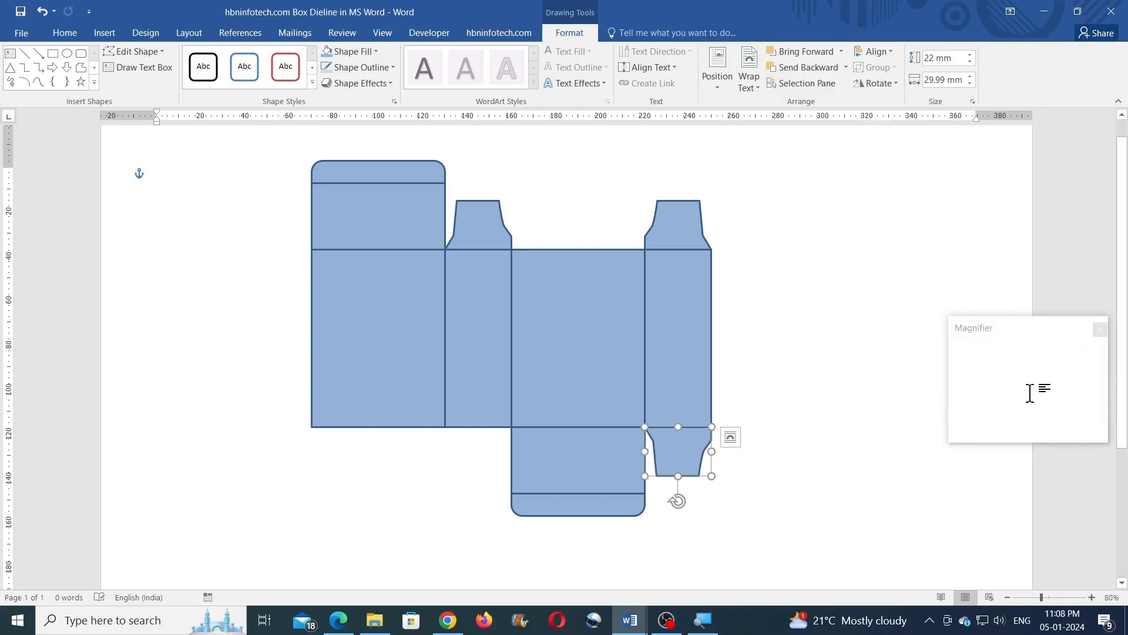
pyautogui.press('Escape')
# - Place a vertically flipped copy of the second narrow panel's upper flap flush against the first narrow panel's lower edge
pyautogui.click(681, 235)
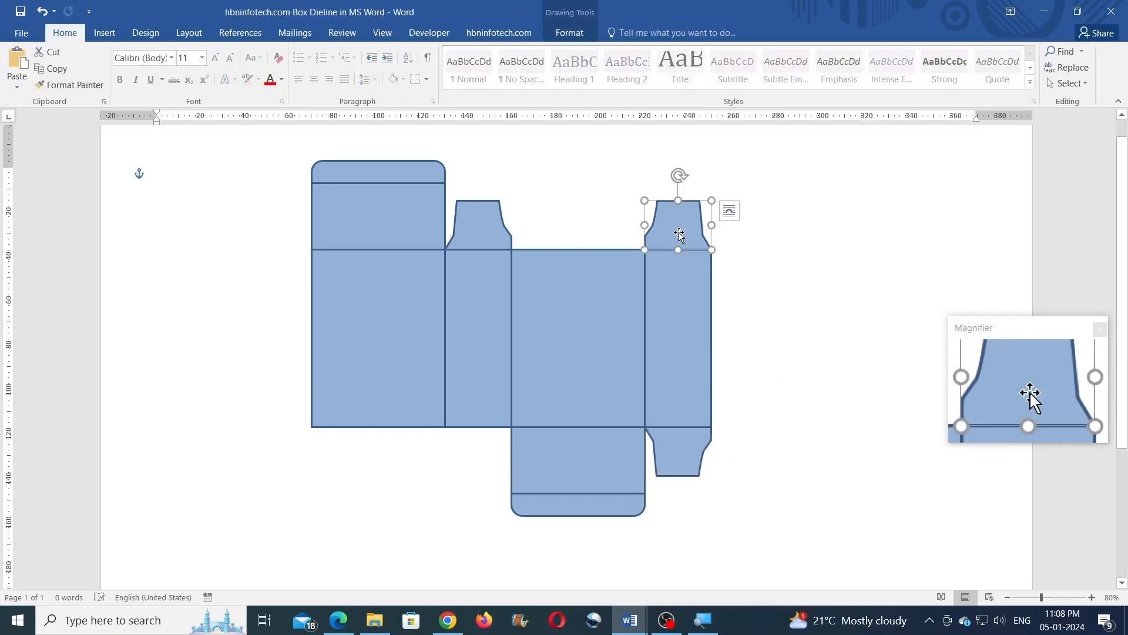
pyautogui.moveTo(680, 235); pyautogui.dragTo(431, 483)
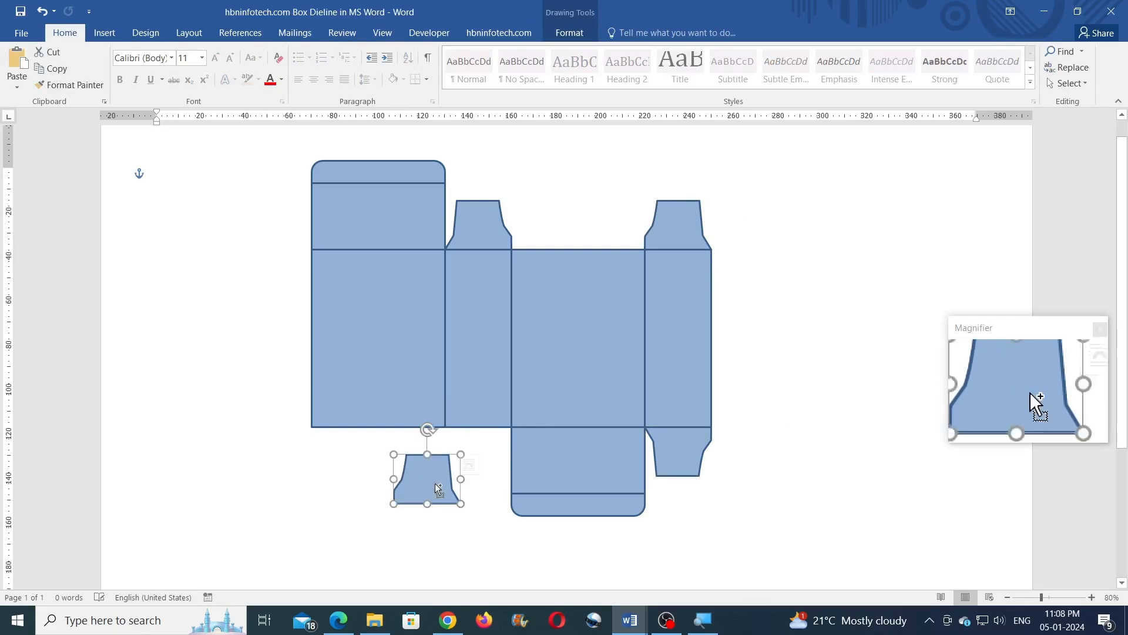
pyautogui.click(569, 33)
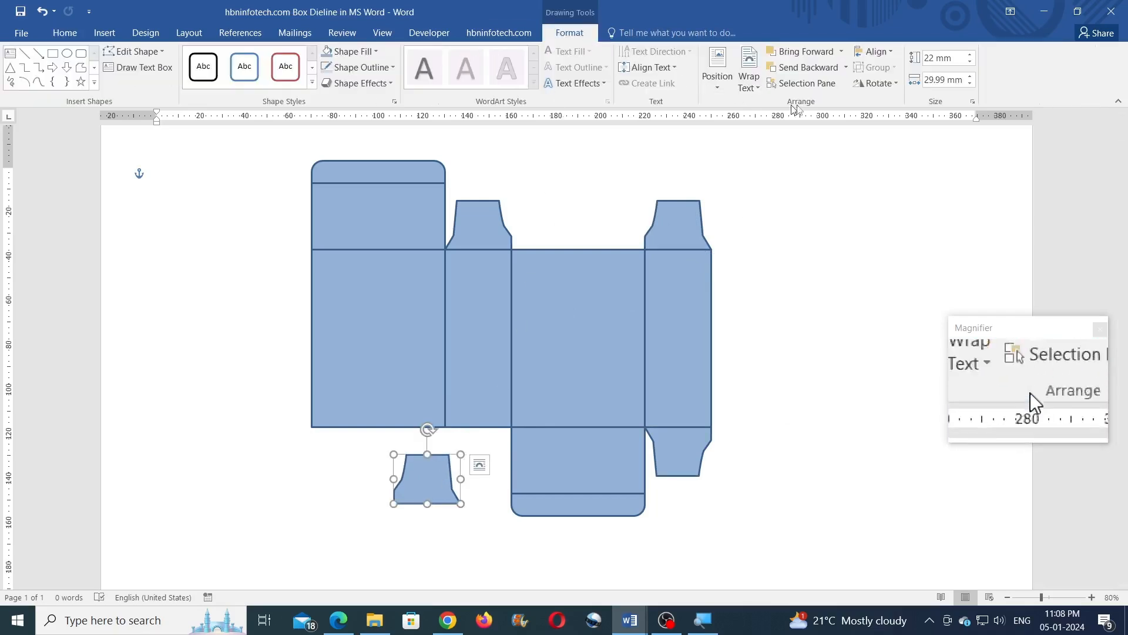
pyautogui.click(893, 83)
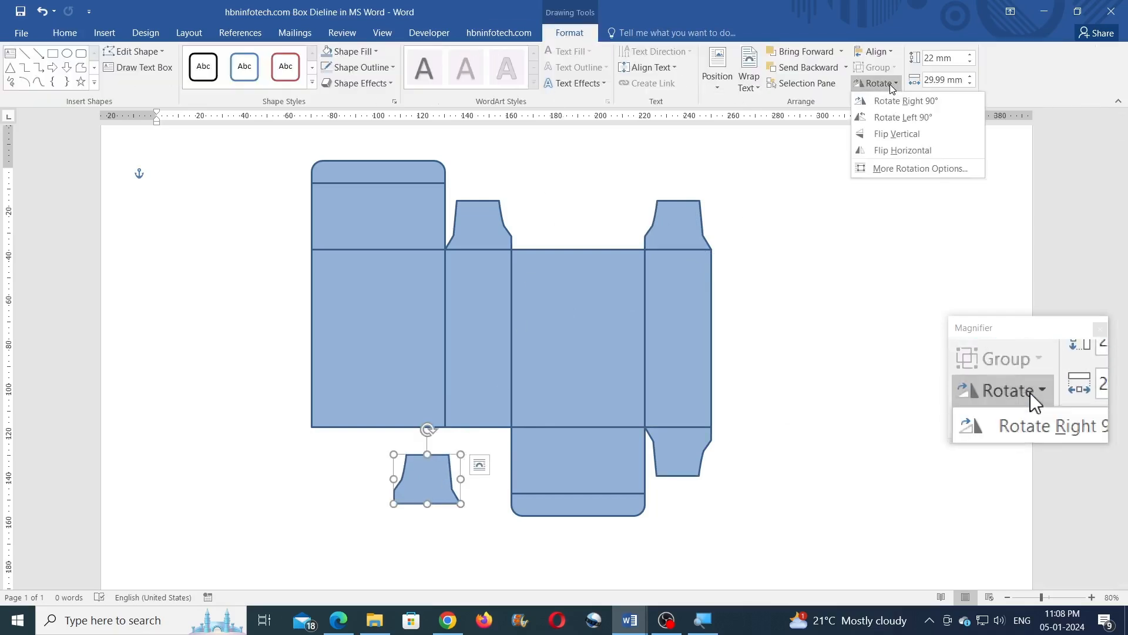
pyautogui.click(881, 136)
pyautogui.moveTo(434, 475); pyautogui.dragTo(472, 452)
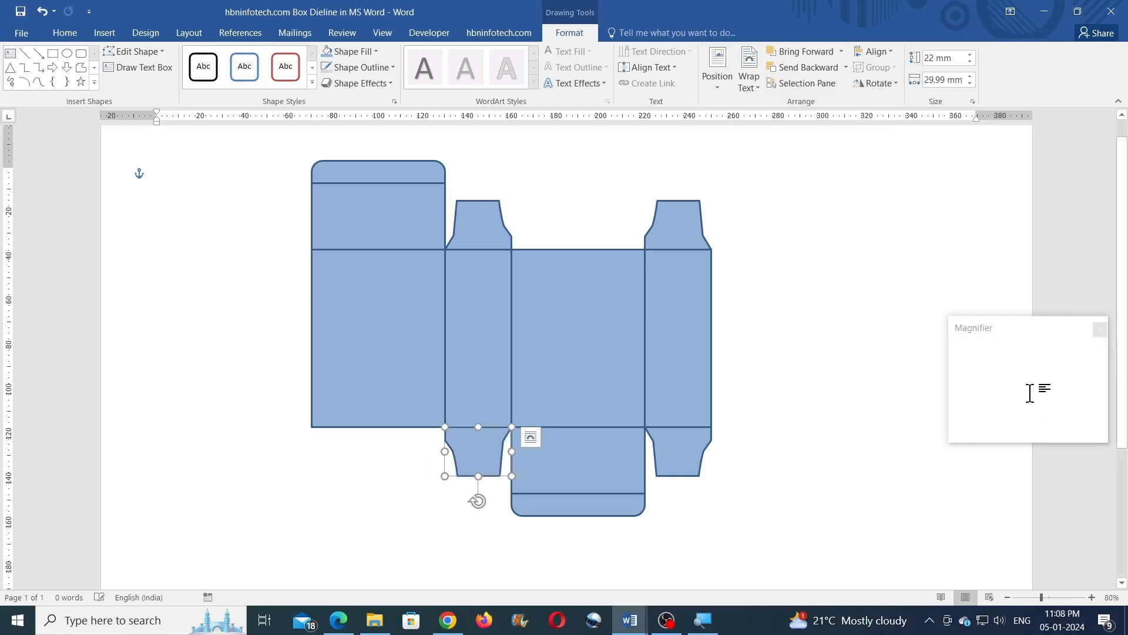
pyautogui.press('Escape')
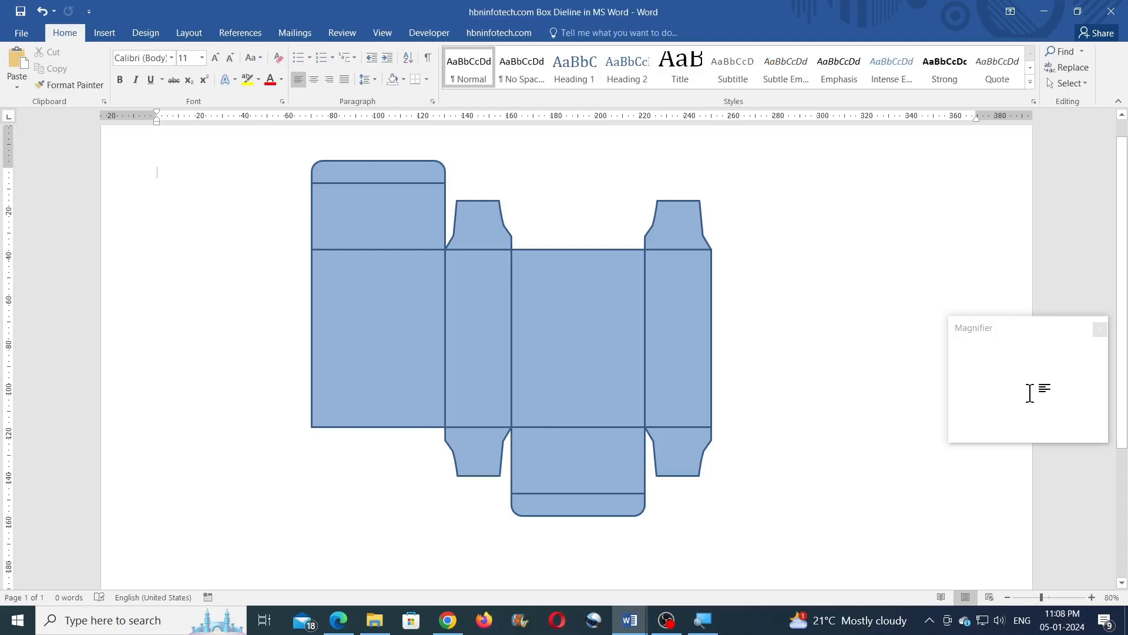
# - Duplicate the first narrow panel into the empty area left of the dieline and set the copy's width to 7 mm
pyautogui.click(486, 326)
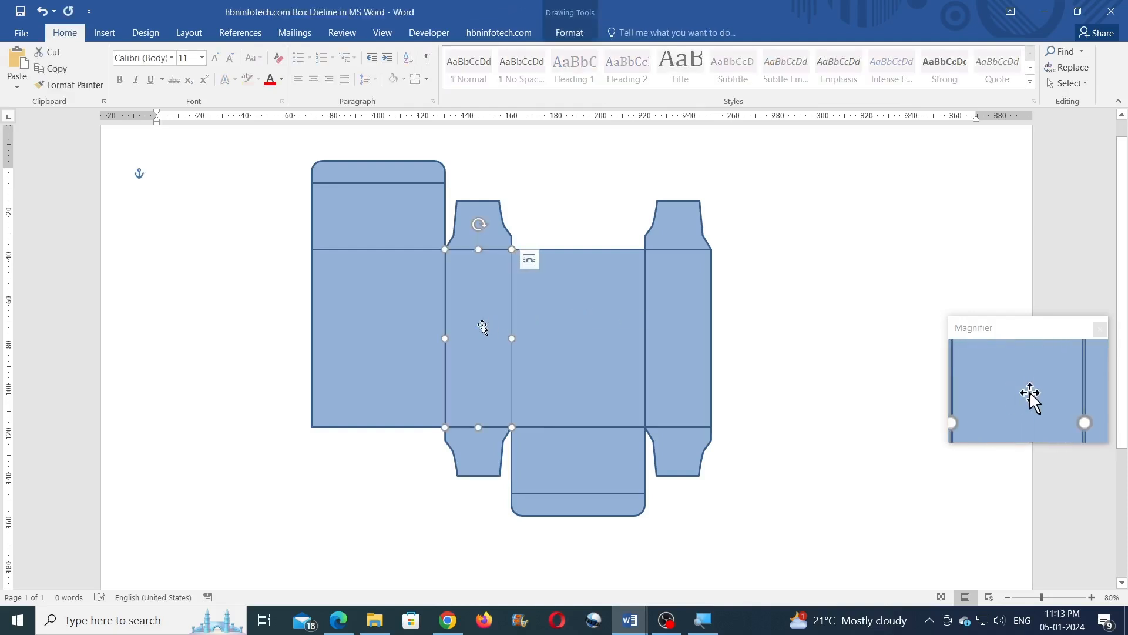
pyautogui.moveTo(483, 330); pyautogui.dragTo(230, 326)
pyautogui.click(570, 33)
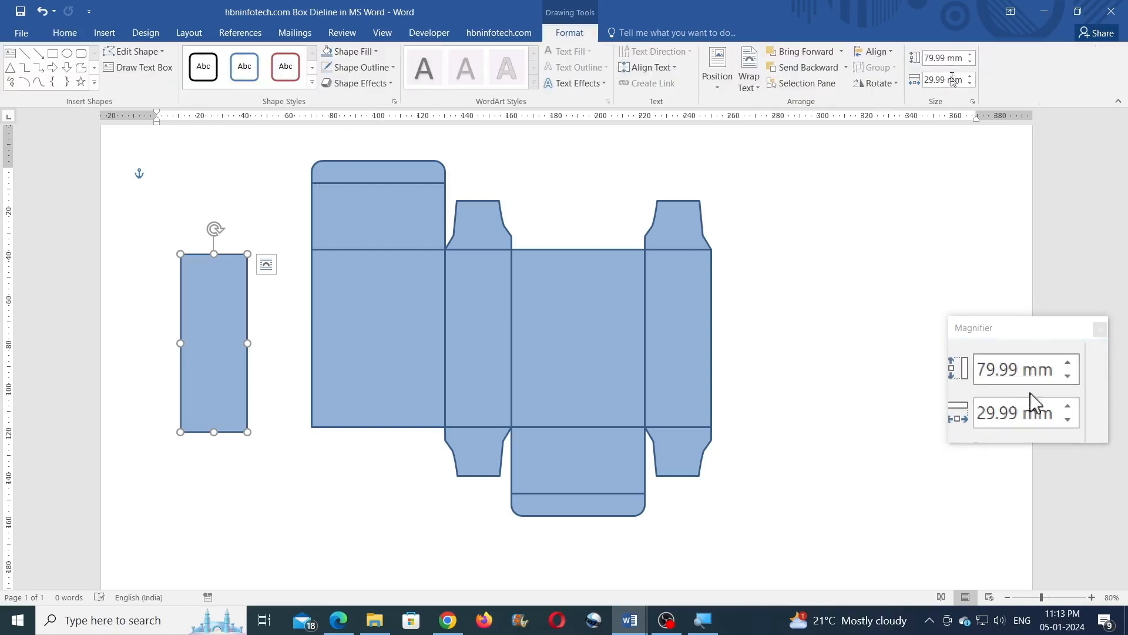
pyautogui.write('7')
pyautogui.press('Return')
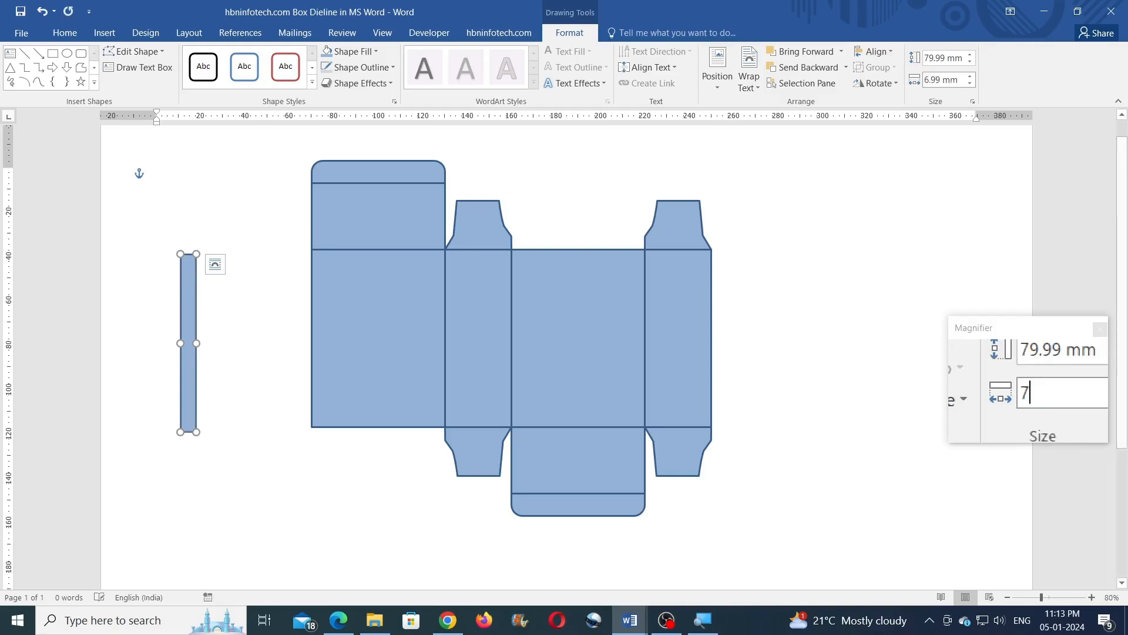
# - Duplicate the 7 mm strip beside itself and set the left strip's height to 68 mm
pyautogui.moveTo(184, 315)
pyautogui.mouseDown()
pyautogui.moveTo(231, 312)
pyautogui.moveTo(195, 315)
pyautogui.mouseUp()
pyautogui.click(268, 338)
pyautogui.click(201, 305)
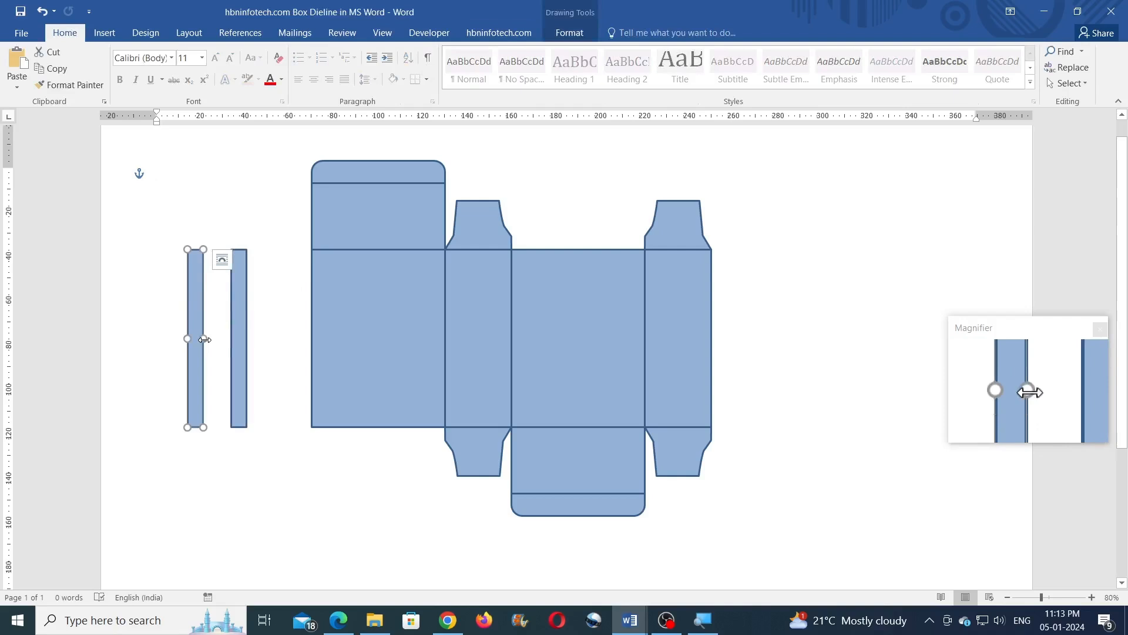
pyautogui.moveTo(204, 339); pyautogui.dragTo(213, 339)
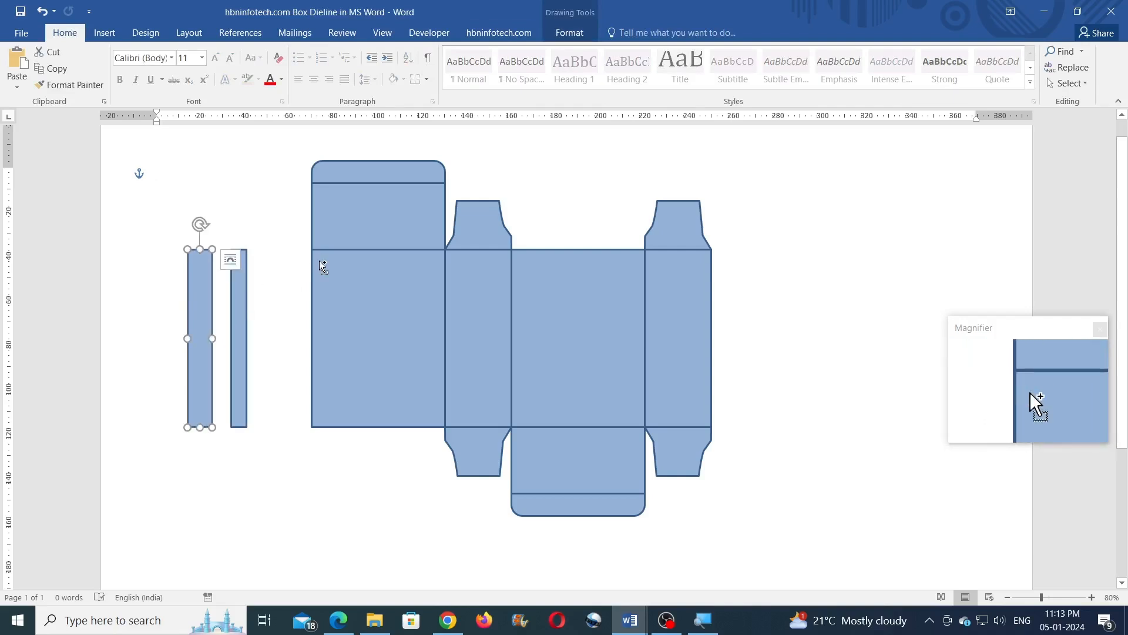
pyautogui.hotkey('ctrl', 'z')
pyautogui.click(584, 35)
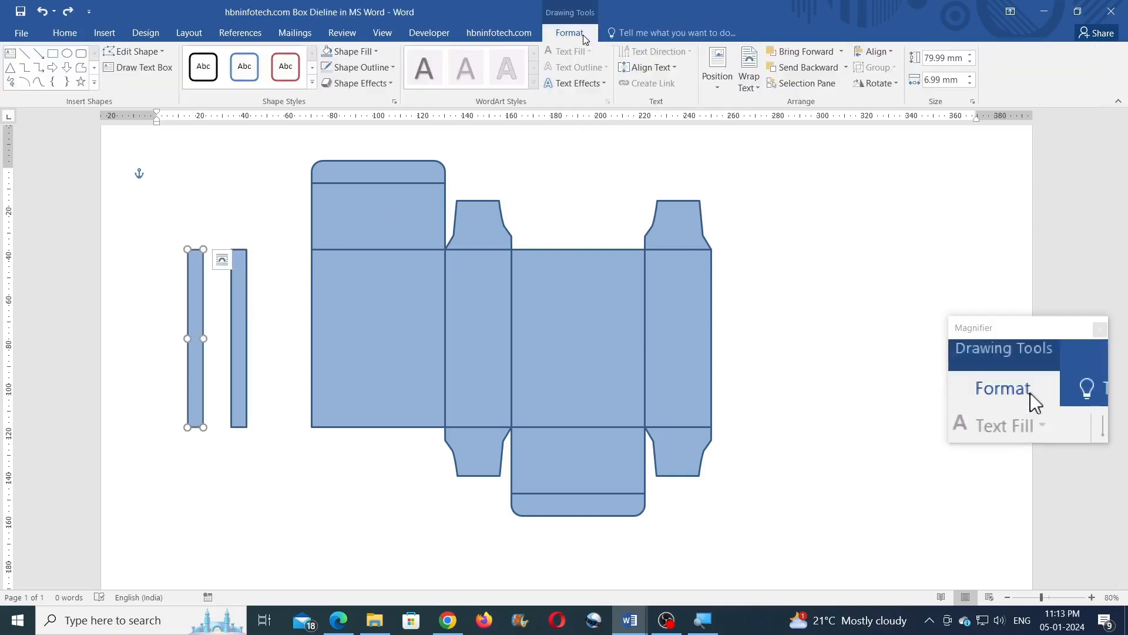
pyautogui.click(958, 61)
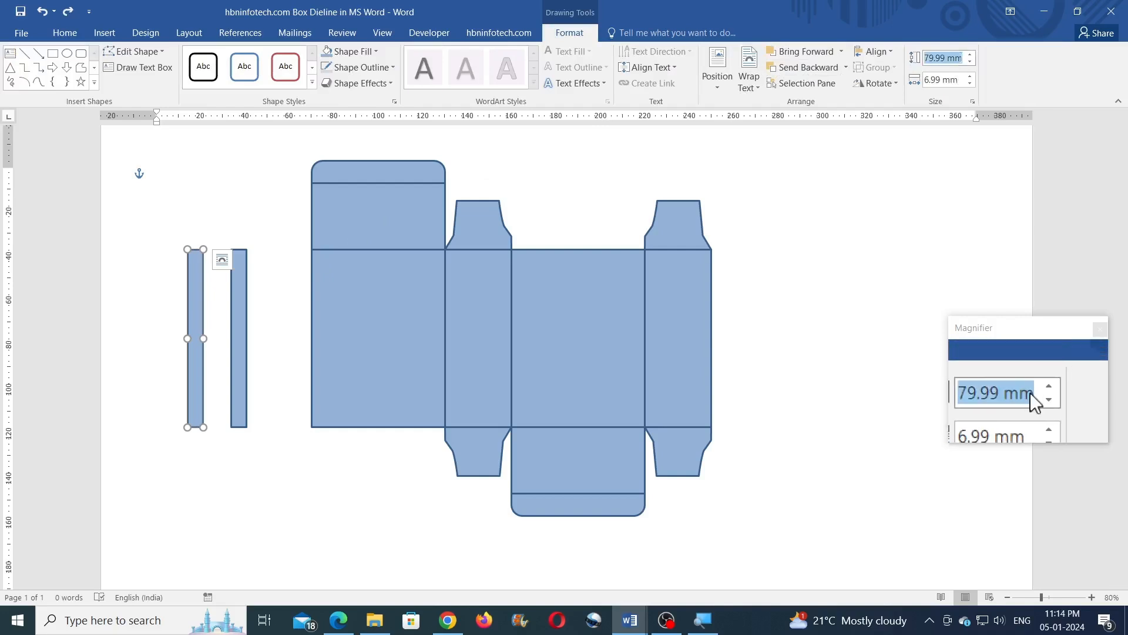
pyautogui.write('68')
pyautogui.press('Return')
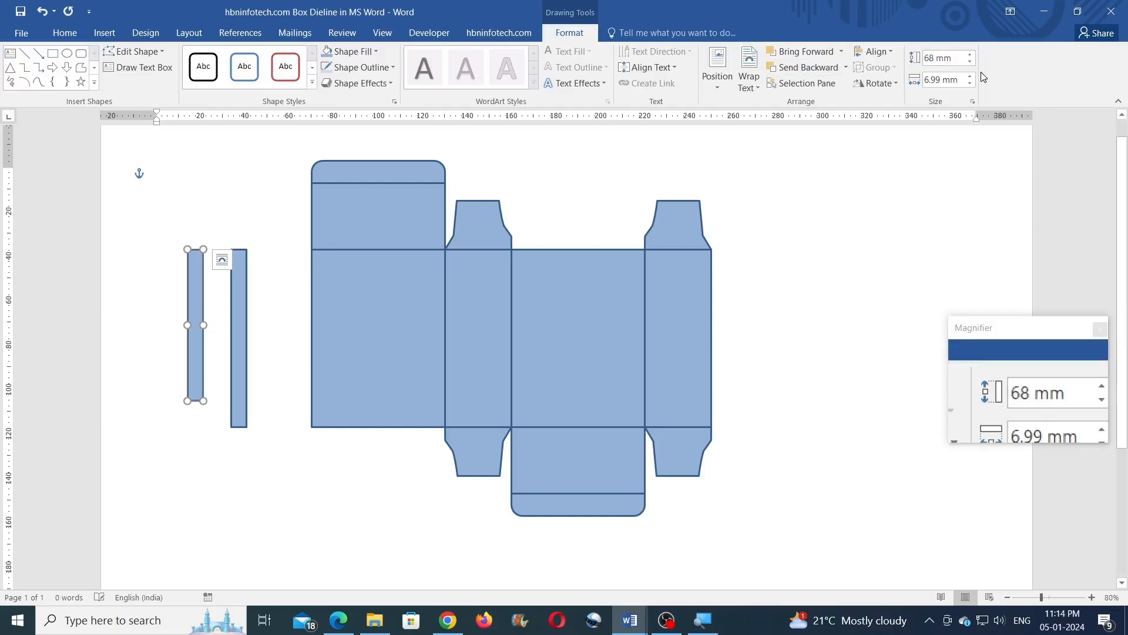
# - Move the shorter strip against the taller strip's left edge and align the middles of both strips
pyautogui.moveTo(196, 325); pyautogui.dragTo(224, 335)
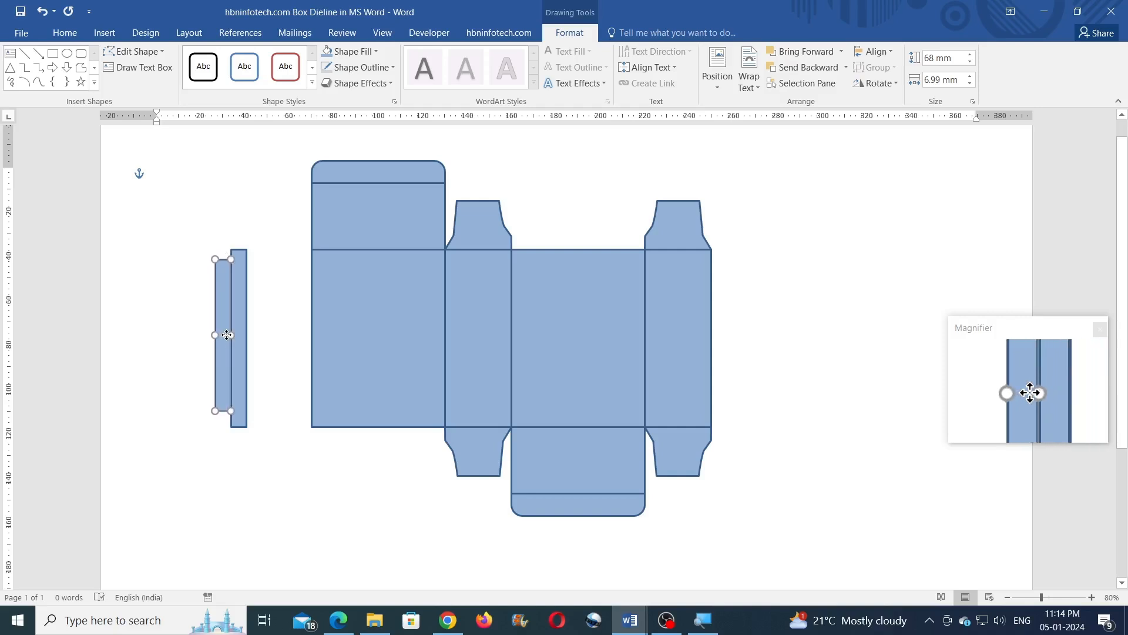
pyautogui.keyDown('shift'); pyautogui.click(241, 315); pyautogui.keyUp('shift')
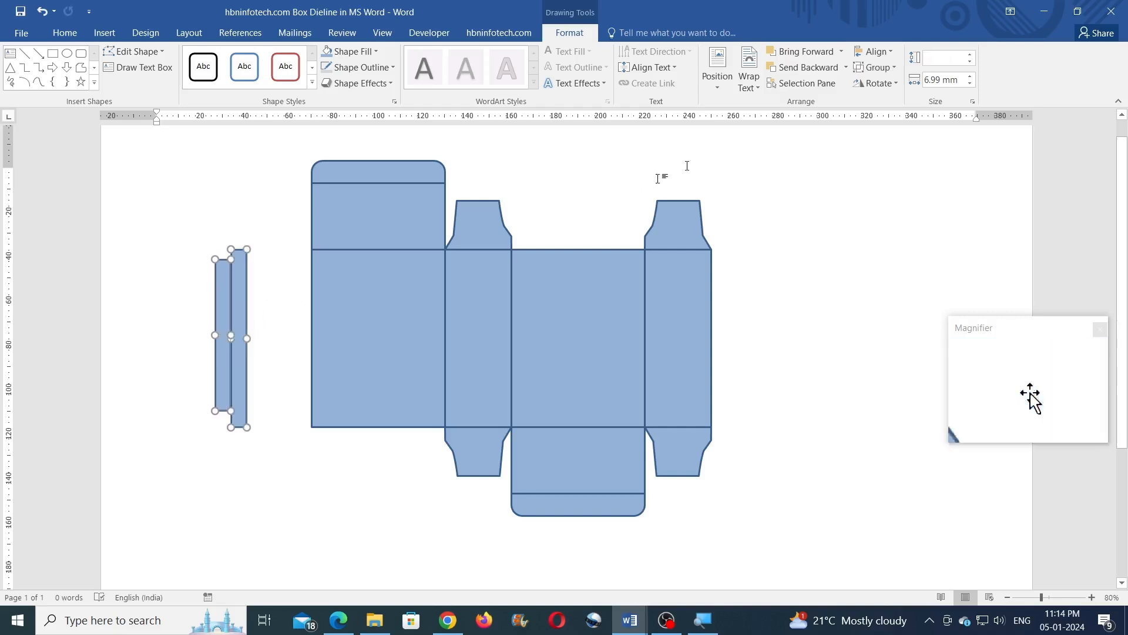
pyautogui.click(881, 52)
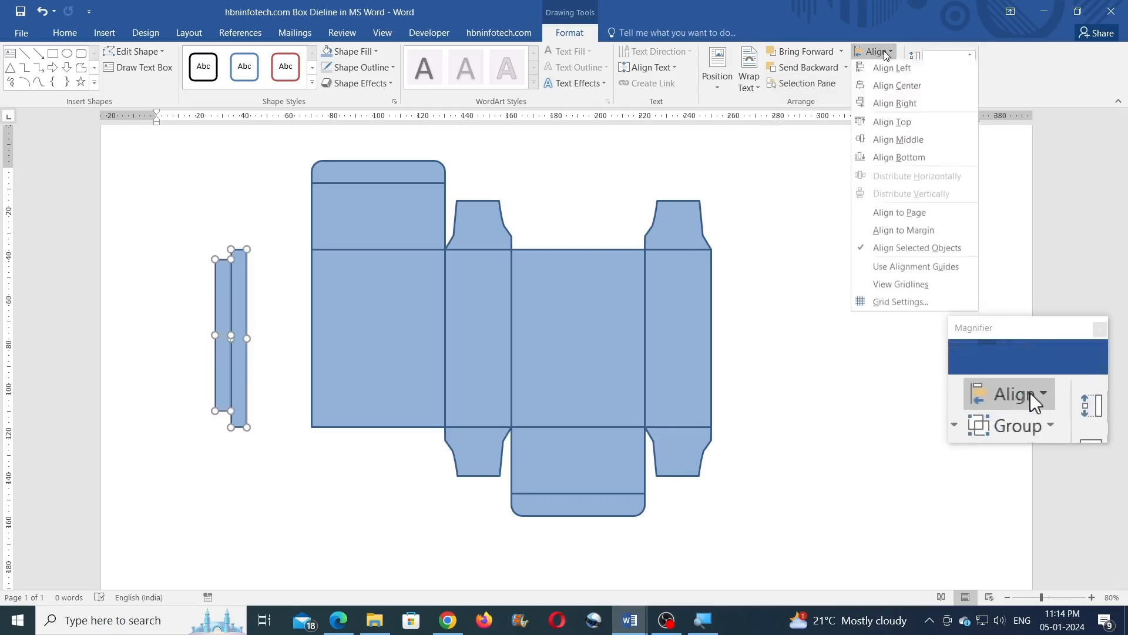
pyautogui.click(908, 143)
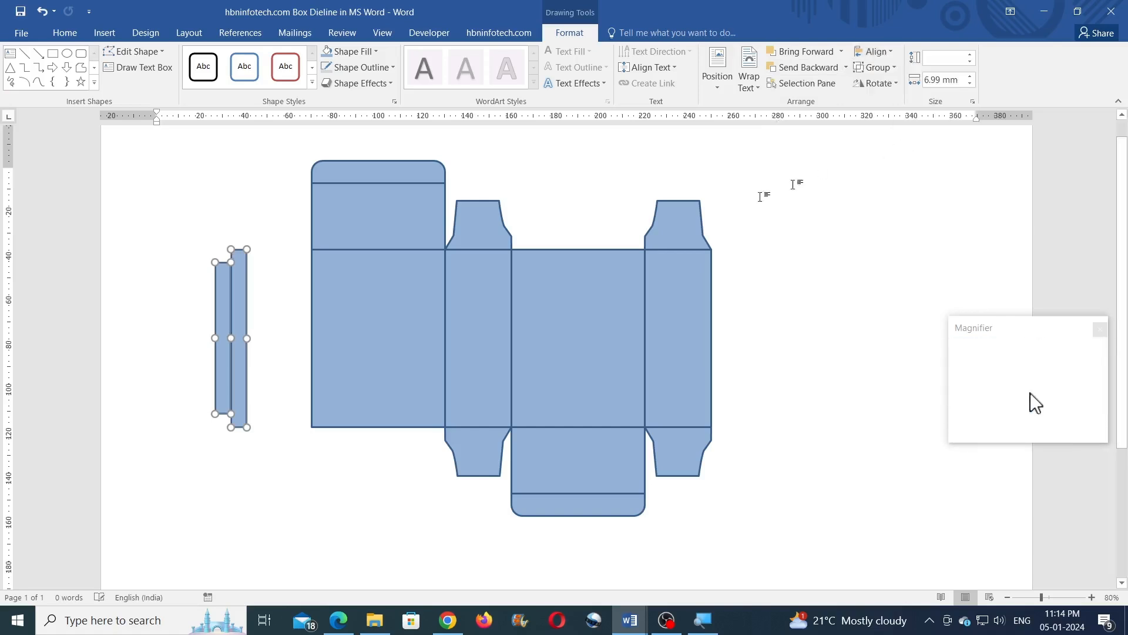
# - Edit the taller strip's points, moving its two left corners inward to meet the ends of the shorter strip
pyautogui.click(1092, 597)
pyautogui.click(1092, 597)
pyautogui.click(1092, 597)
pyautogui.click(1092, 597)
pyautogui.click(1092, 597)
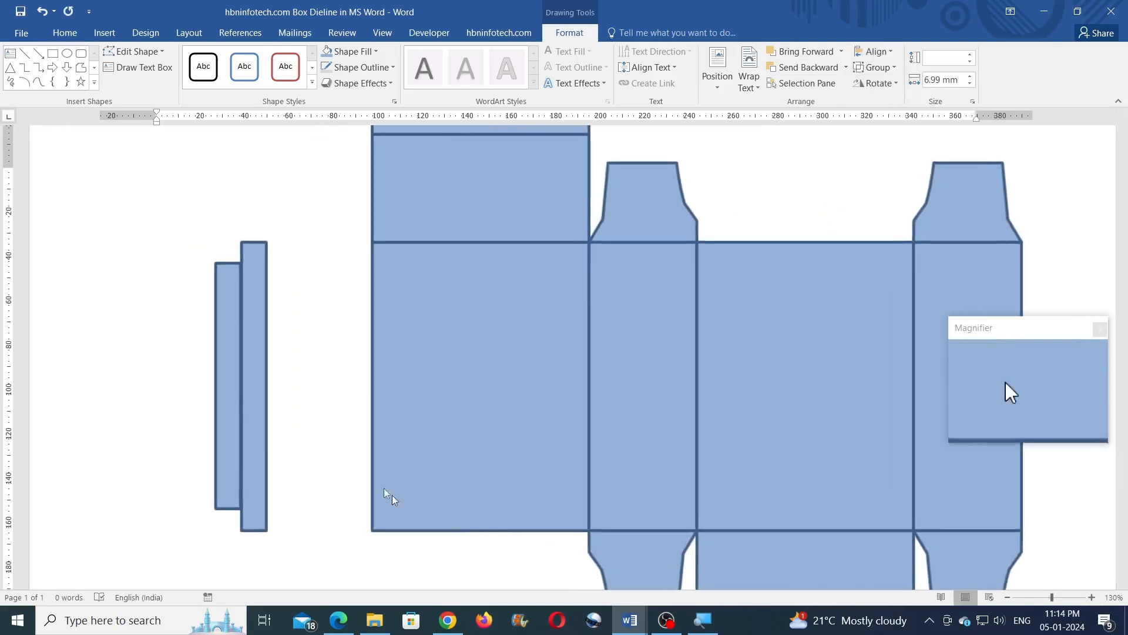
pyautogui.click(282, 352)
pyautogui.click(254, 309)
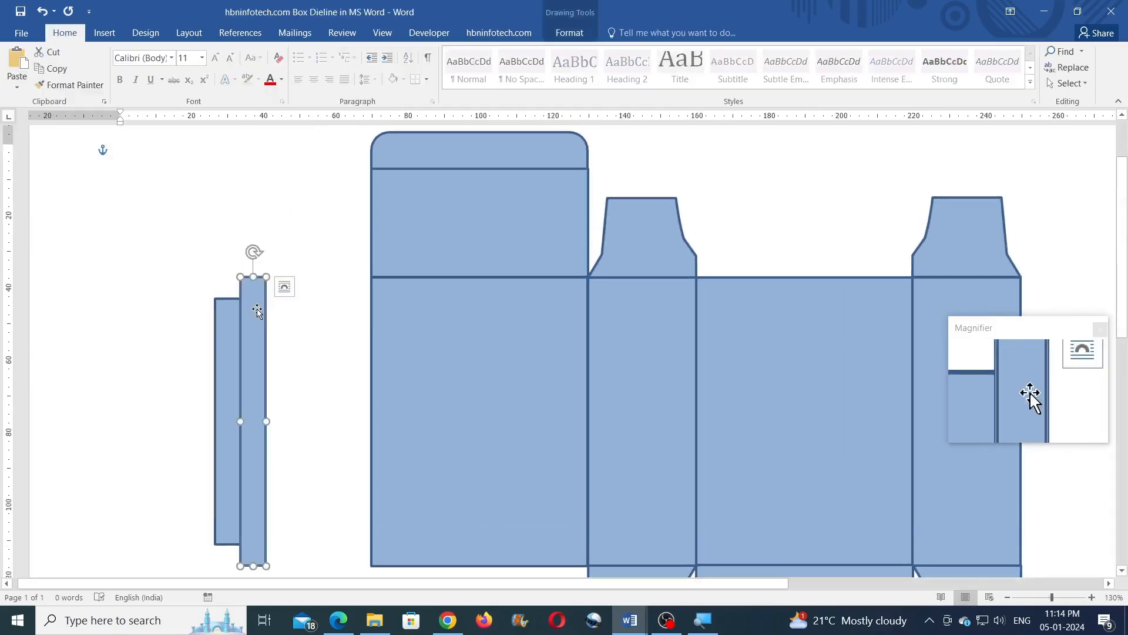
pyautogui.click(567, 34)
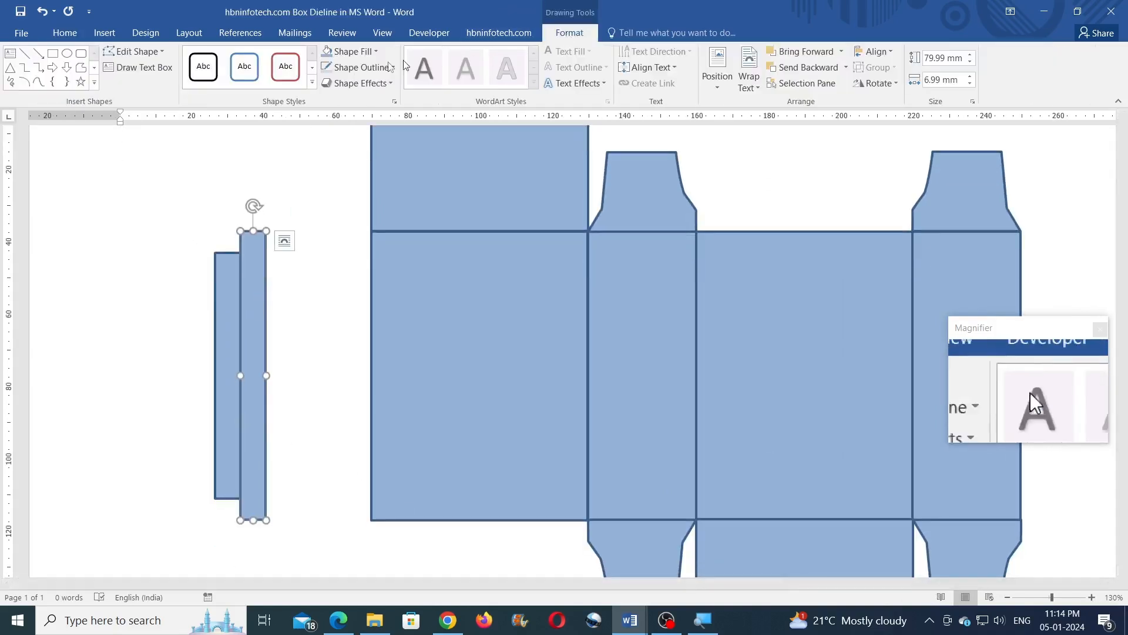
pyautogui.click(143, 51)
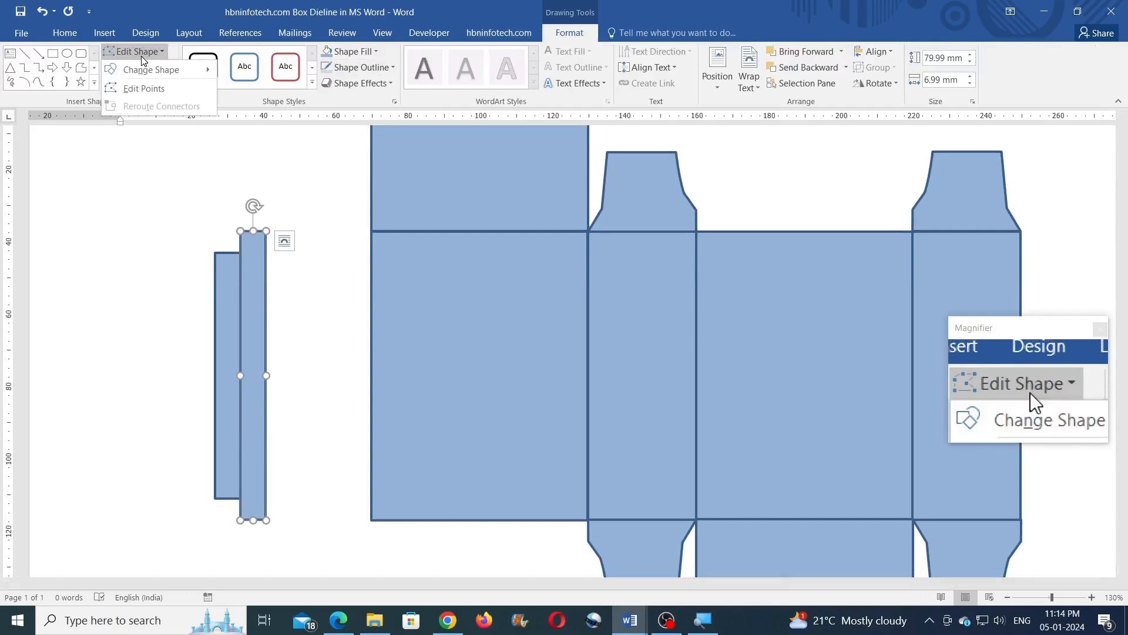
pyautogui.click(141, 88)
pyautogui.click(239, 251)
pyautogui.moveTo(241, 251); pyautogui.dragTo(241, 253)
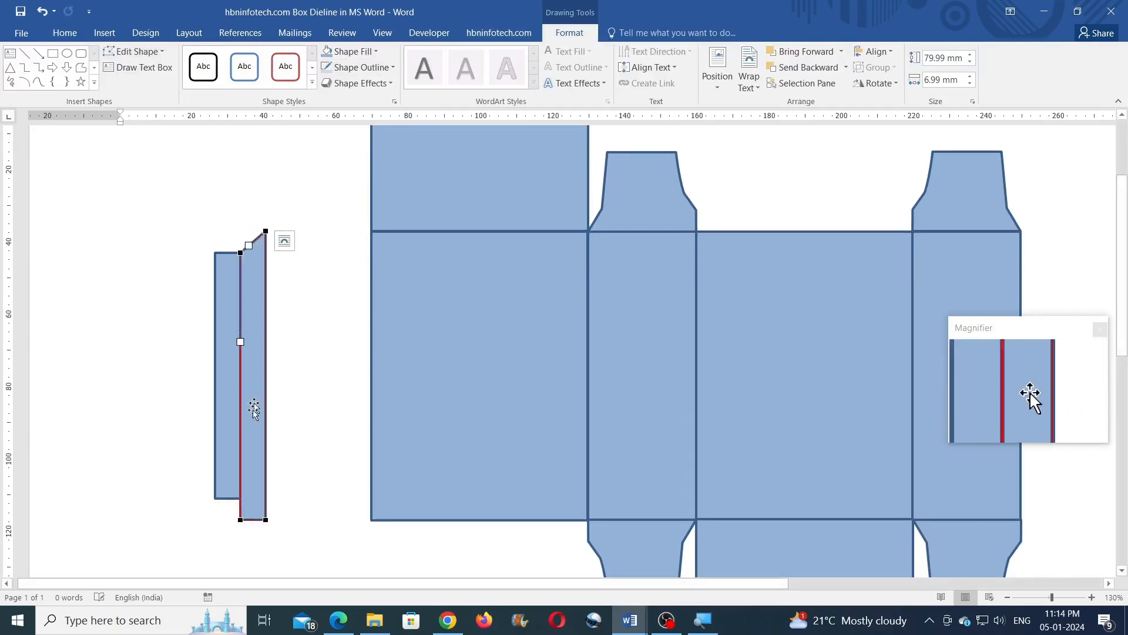
pyautogui.moveTo(240, 520); pyautogui.dragTo(240, 498)
pyautogui.click(293, 382)
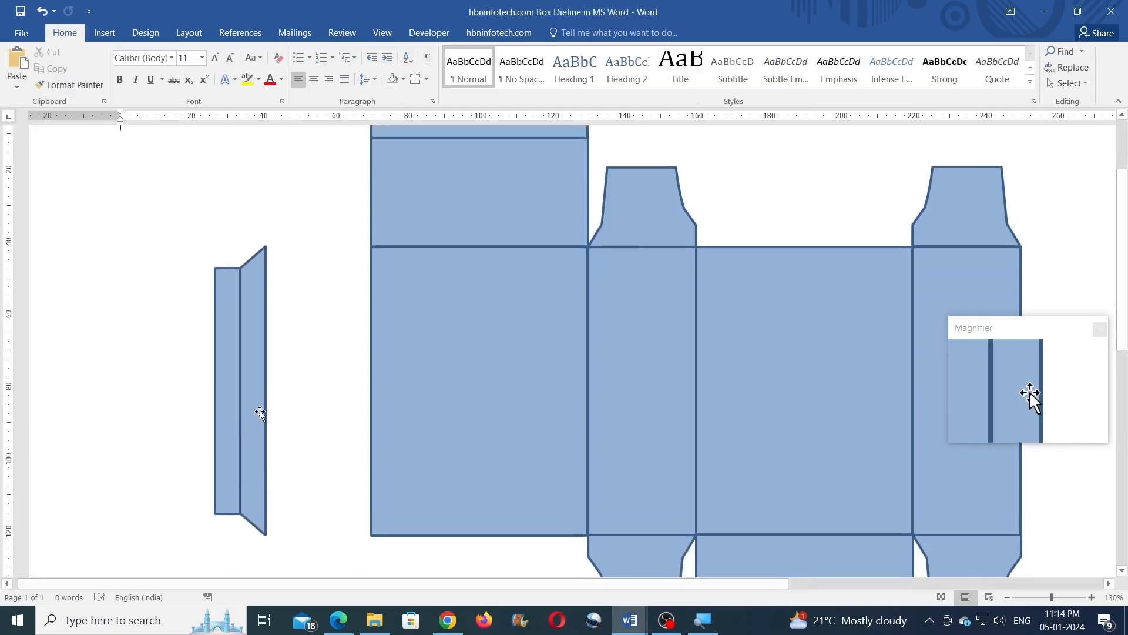
# - Move the angled glue flap flush against the first wide panel's left edge and delete the shorter guide strip
pyautogui.moveTo(256, 371); pyautogui.dragTo(356, 367)
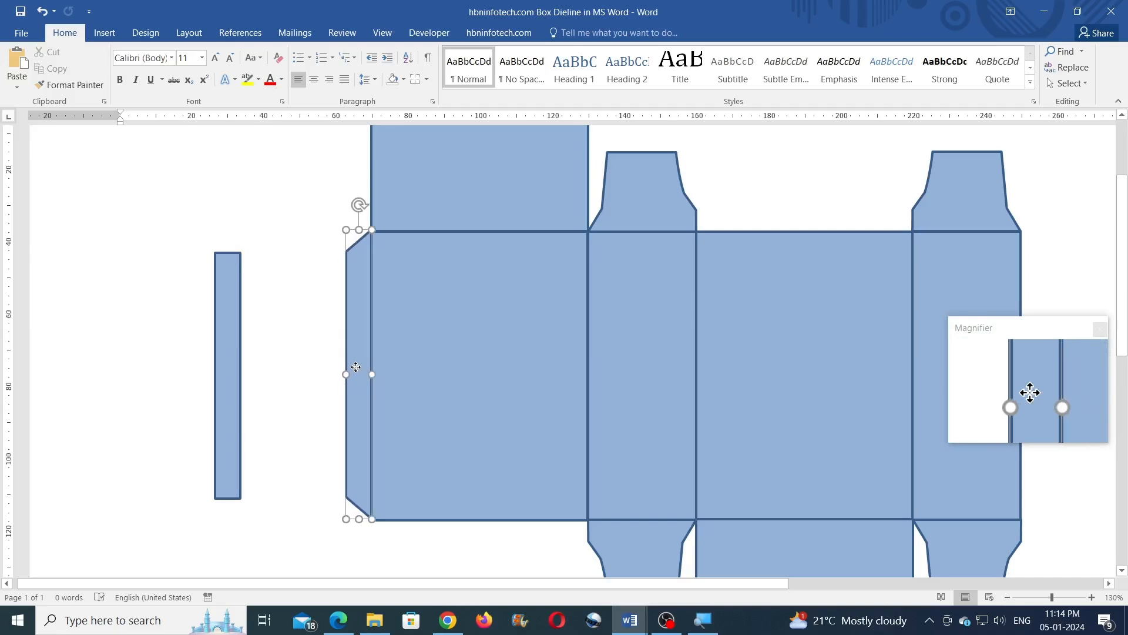
pyautogui.click(225, 357)
pyautogui.press('Delete')
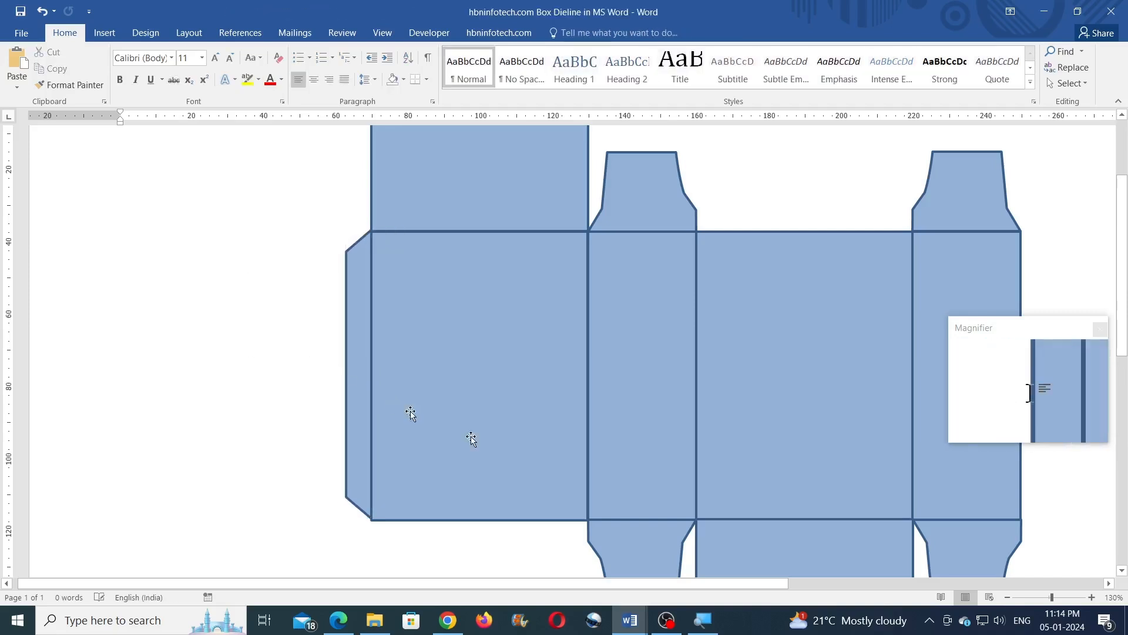
# - Select all the dieline shapes together and move them to the left side of the page
pyautogui.moveTo(1043, 598); pyautogui.dragTo(1040, 599)
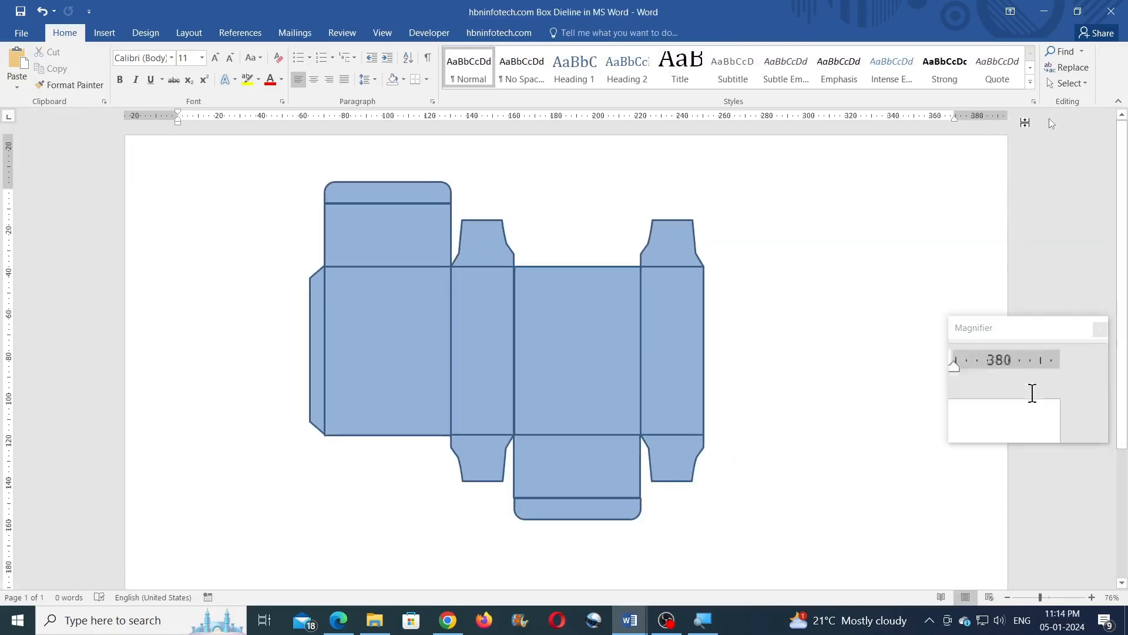
pyautogui.click(1089, 83)
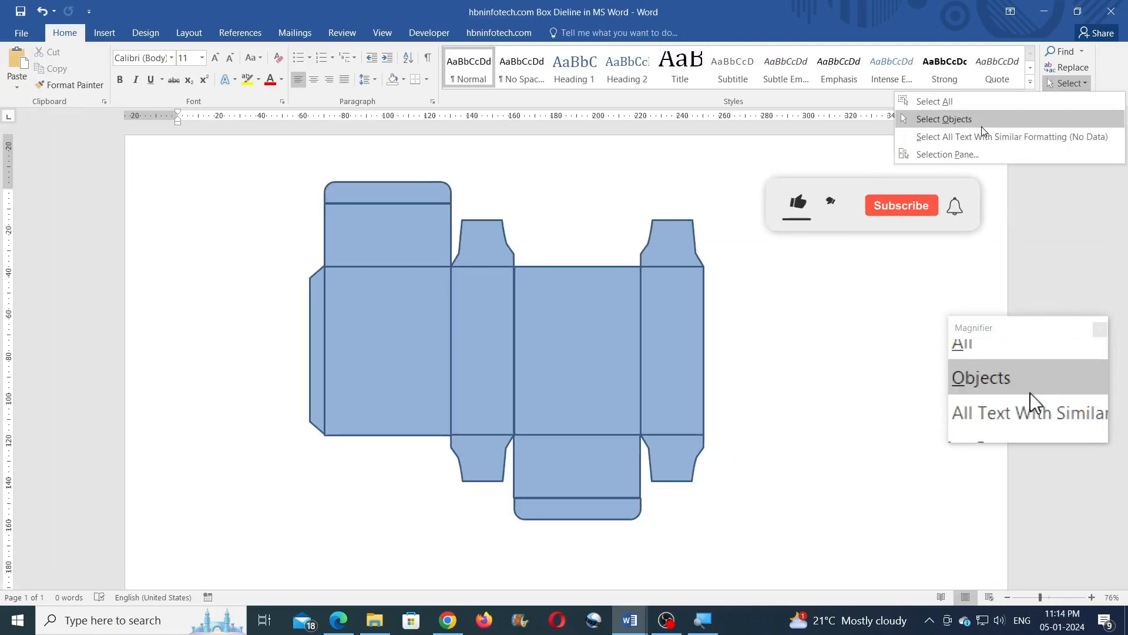
pyautogui.click(967, 120)
pyautogui.moveTo(272, 174)
pyautogui.mouseDown()
pyautogui.moveTo(527, 347)
pyautogui.moveTo(754, 552)
pyautogui.mouseUp()
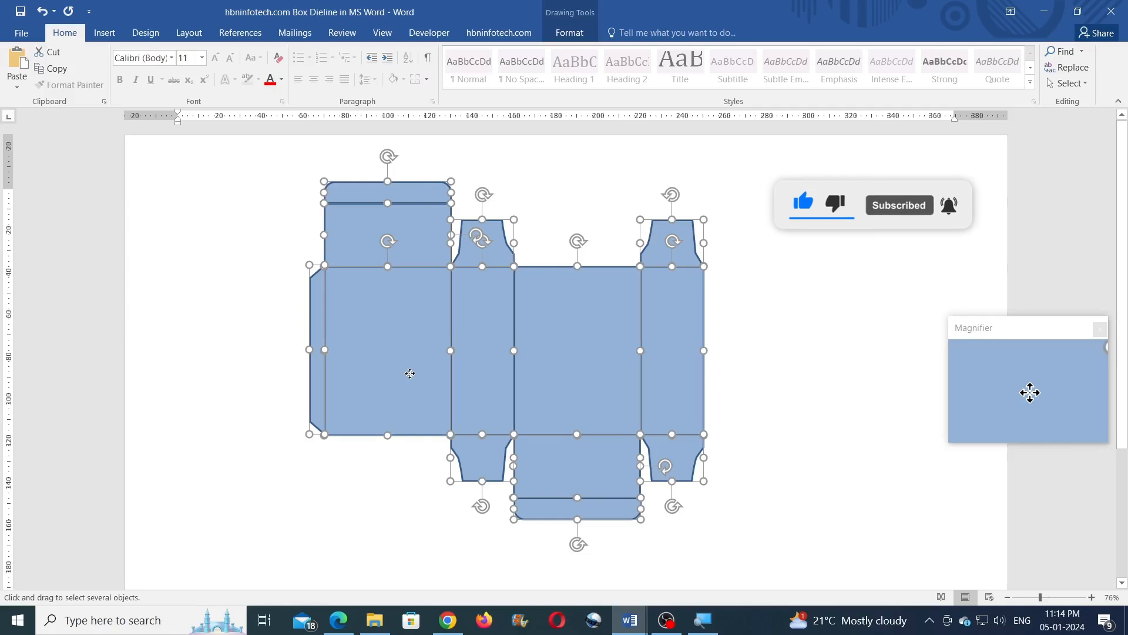
pyautogui.moveTo(676, 362); pyautogui.dragTo(486, 383)
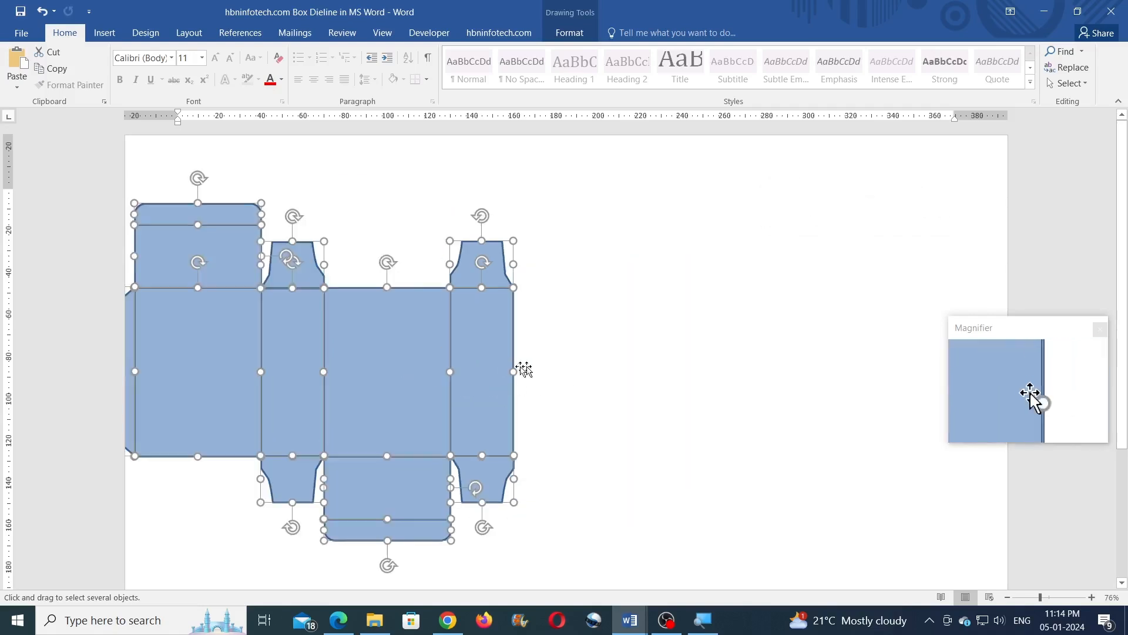
pyautogui.moveTo(540, 369); pyautogui.dragTo(535, 366)
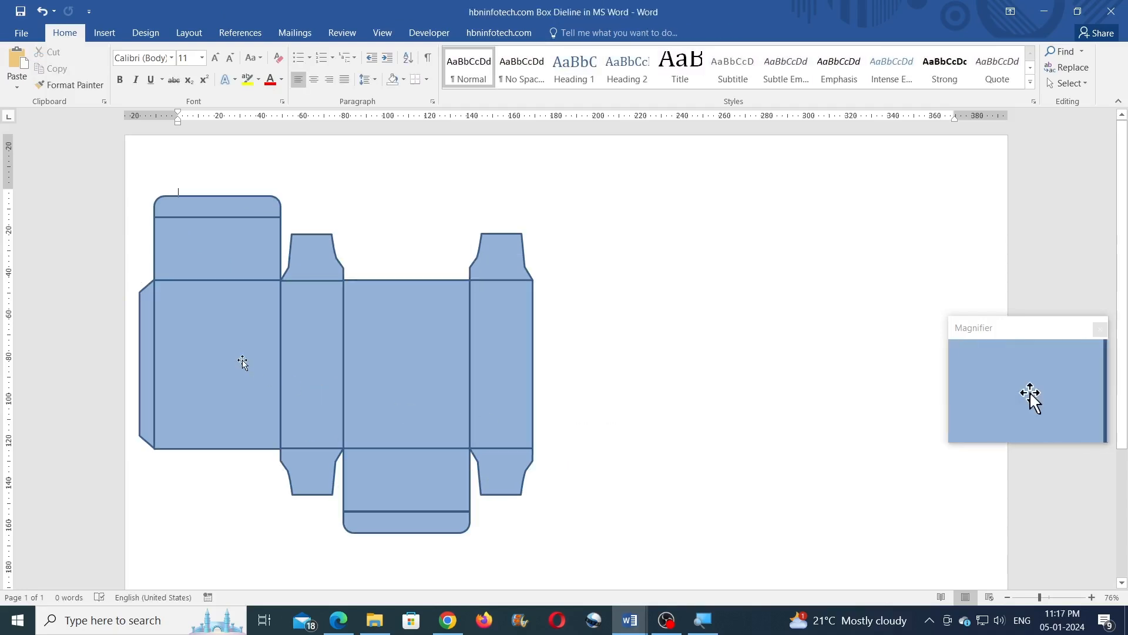
# - Duplicate the first wide panel into the empty area right of the dieline and select only the copy
pyautogui.click(231, 343)
pyautogui.moveTo(209, 348); pyautogui.dragTo(688, 344)
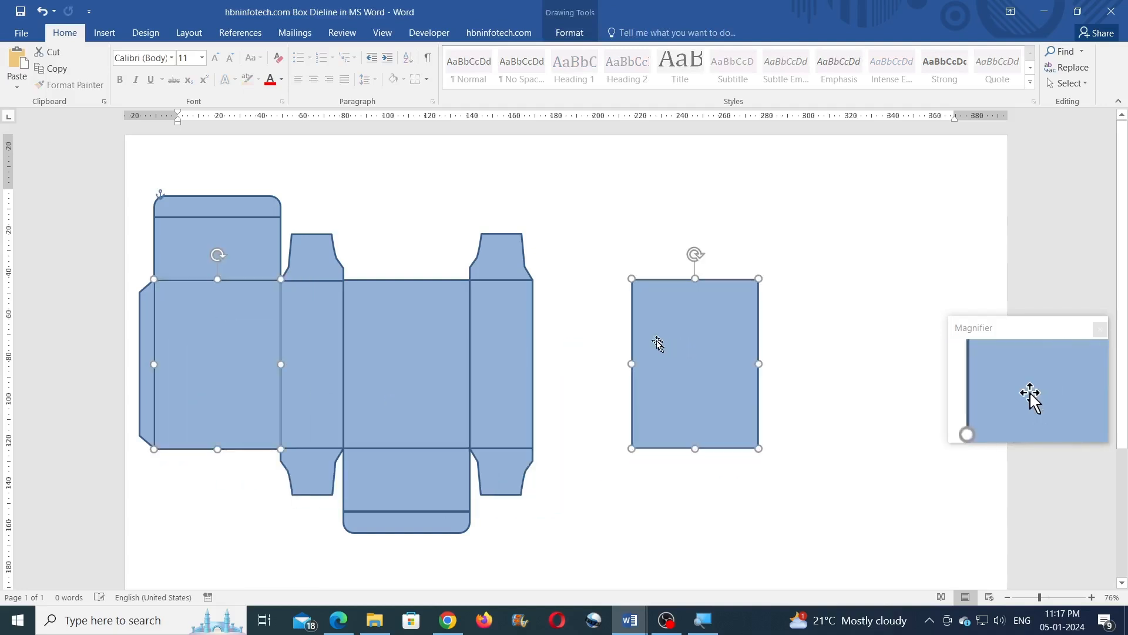
pyautogui.click(660, 257)
pyautogui.click(662, 333)
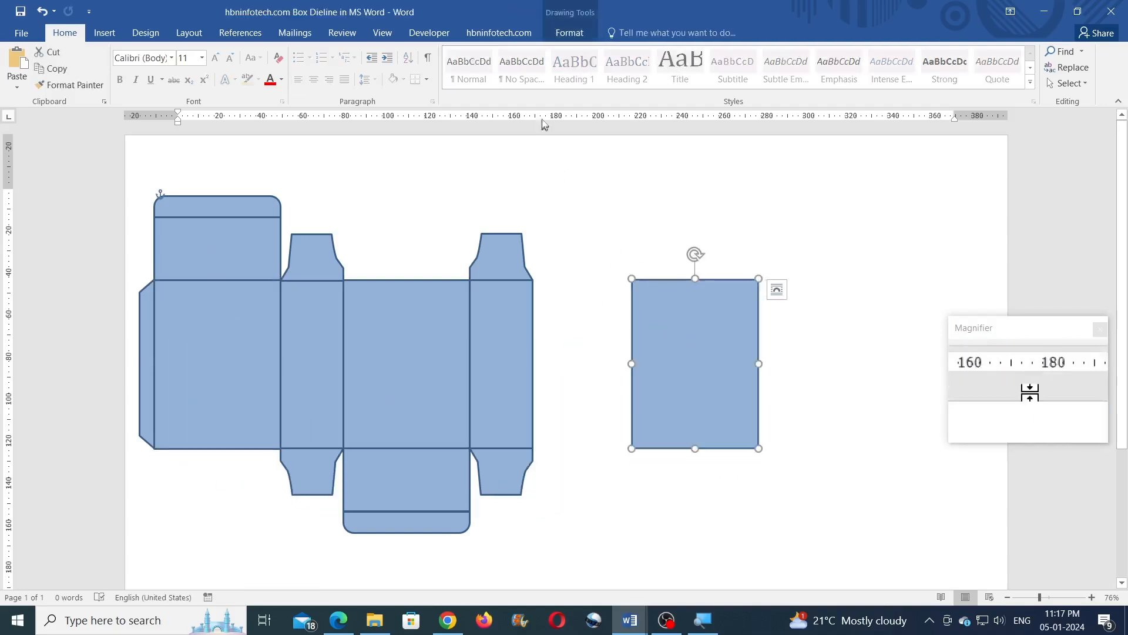
# - Apply the Isometric Right Up parallel 3-D rotation to the copied wide panel beside the dieline
pyautogui.click(570, 33)
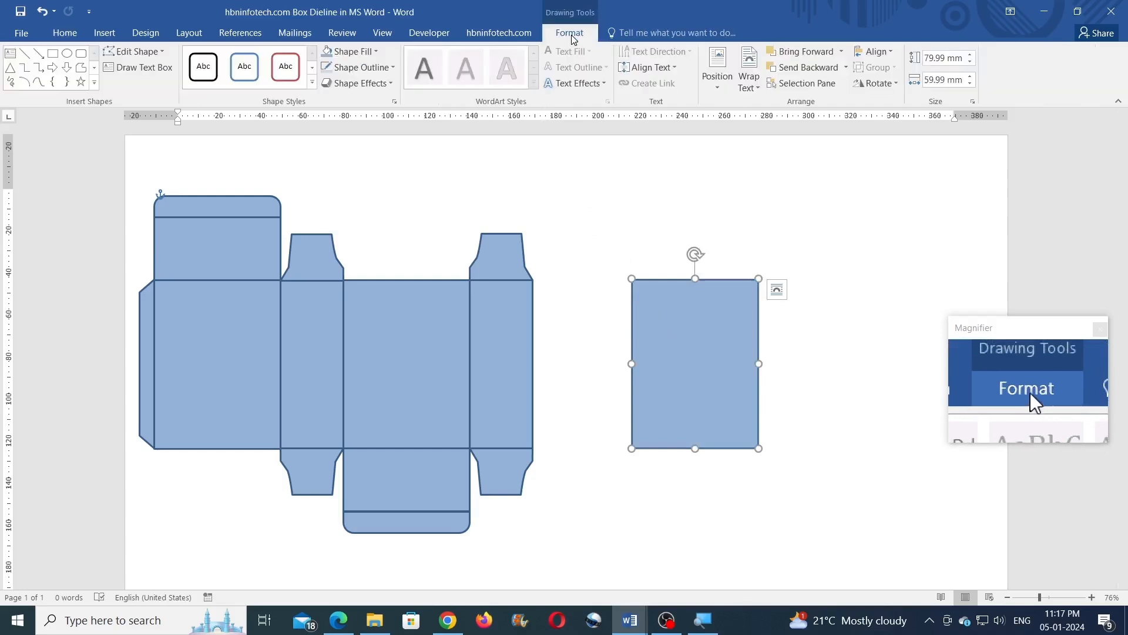
pyautogui.click(352, 83)
pyautogui.moveTo(347, 296)
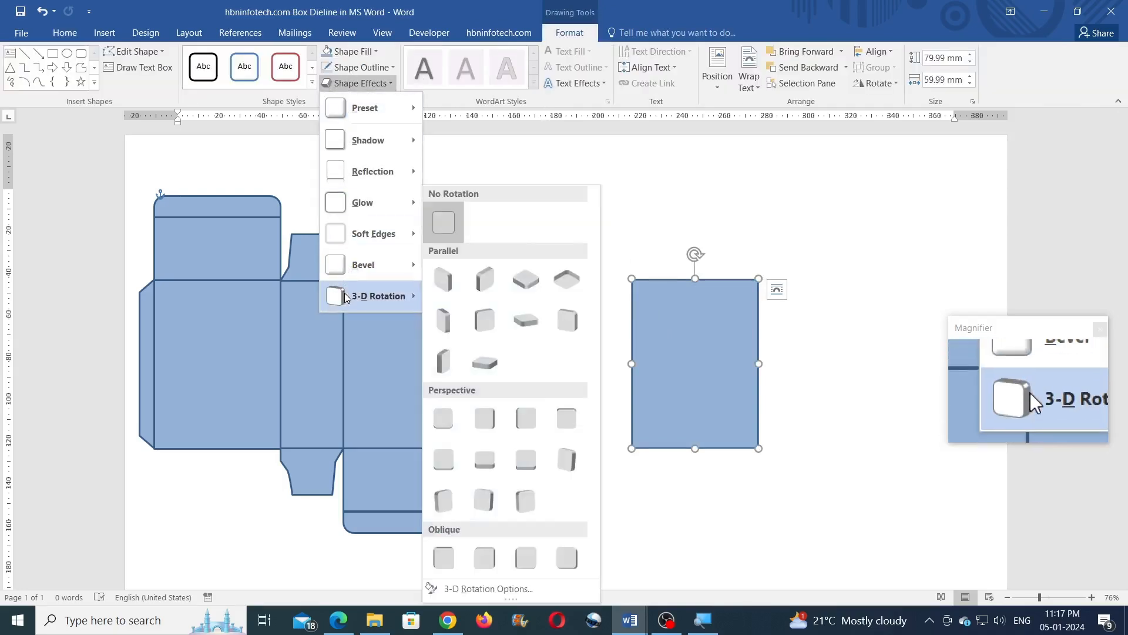
pyautogui.click(481, 278)
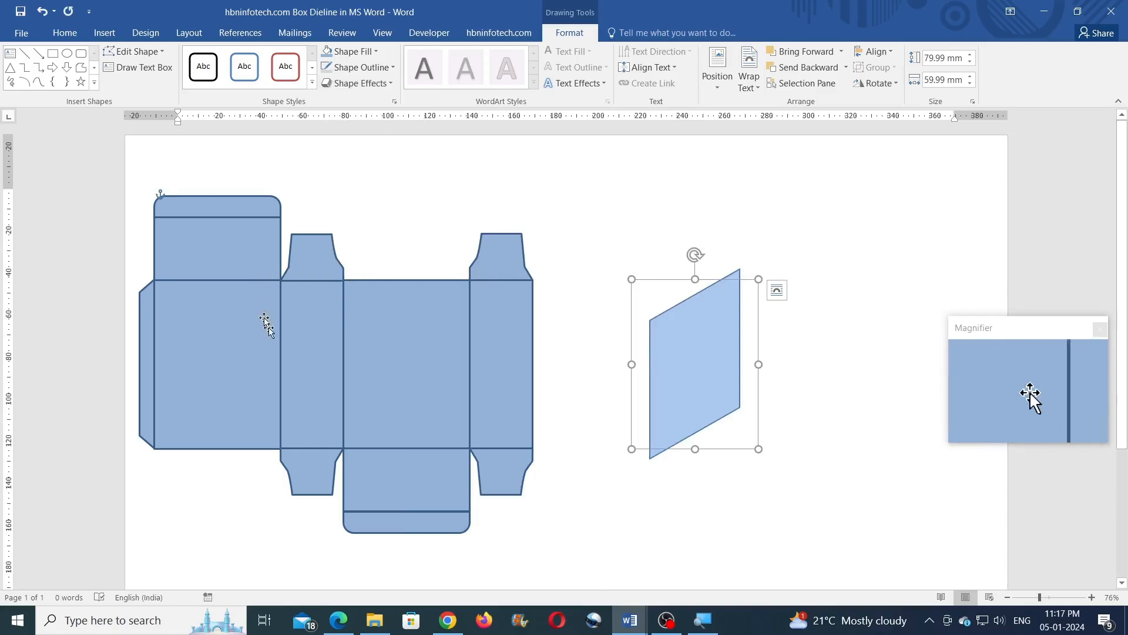
# - Copy the first narrow dieline panel beside the rotated wide panel and apply the Isometric Left Down 3-D rotation to the copy
pyautogui.click(308, 353)
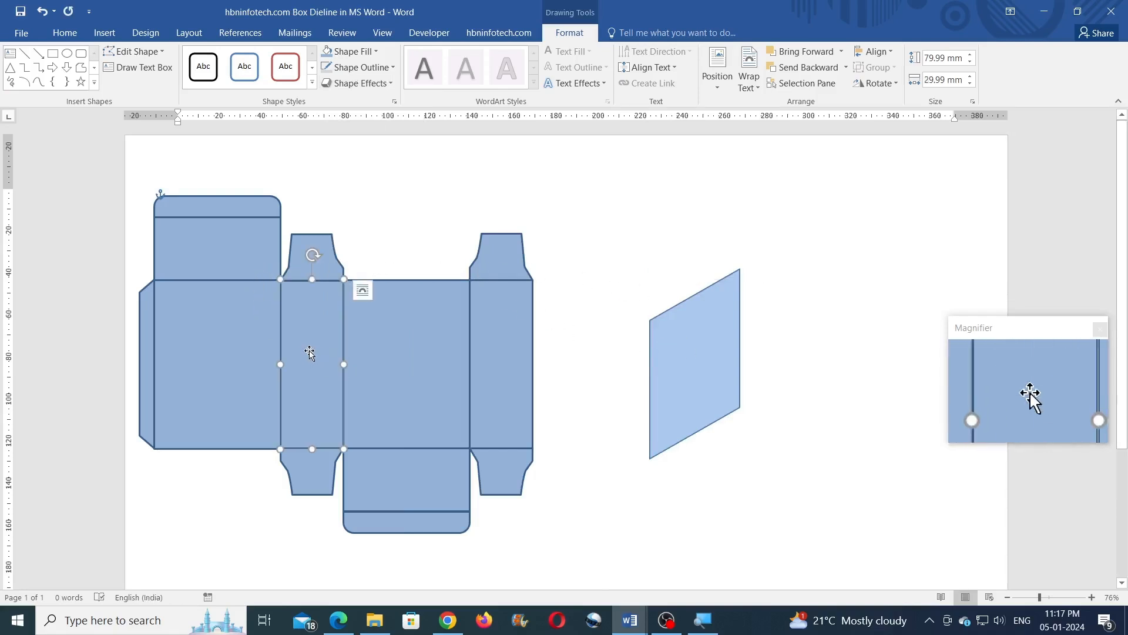
pyautogui.moveTo(311, 355); pyautogui.dragTo(788, 351)
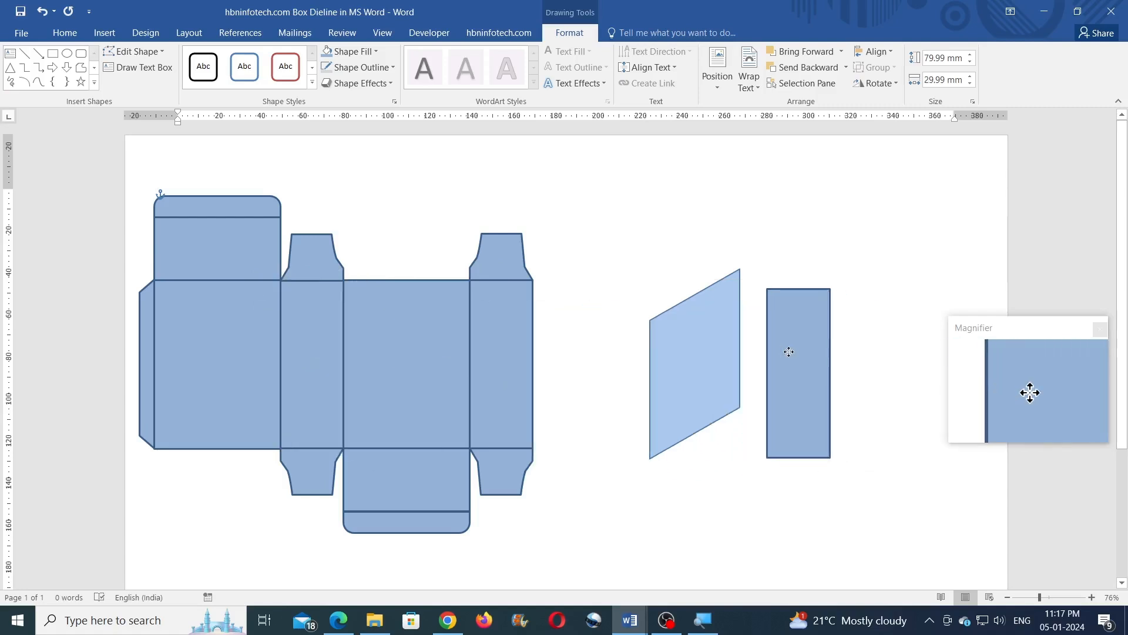
pyautogui.click(365, 85)
pyautogui.moveTo(363, 297)
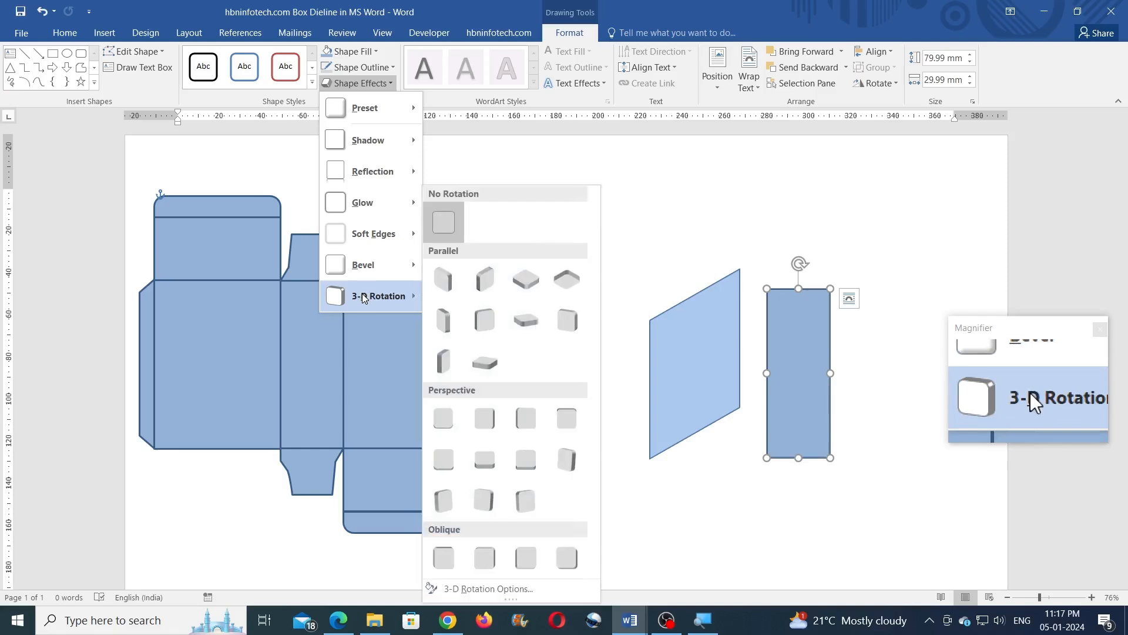
pyautogui.click(443, 280)
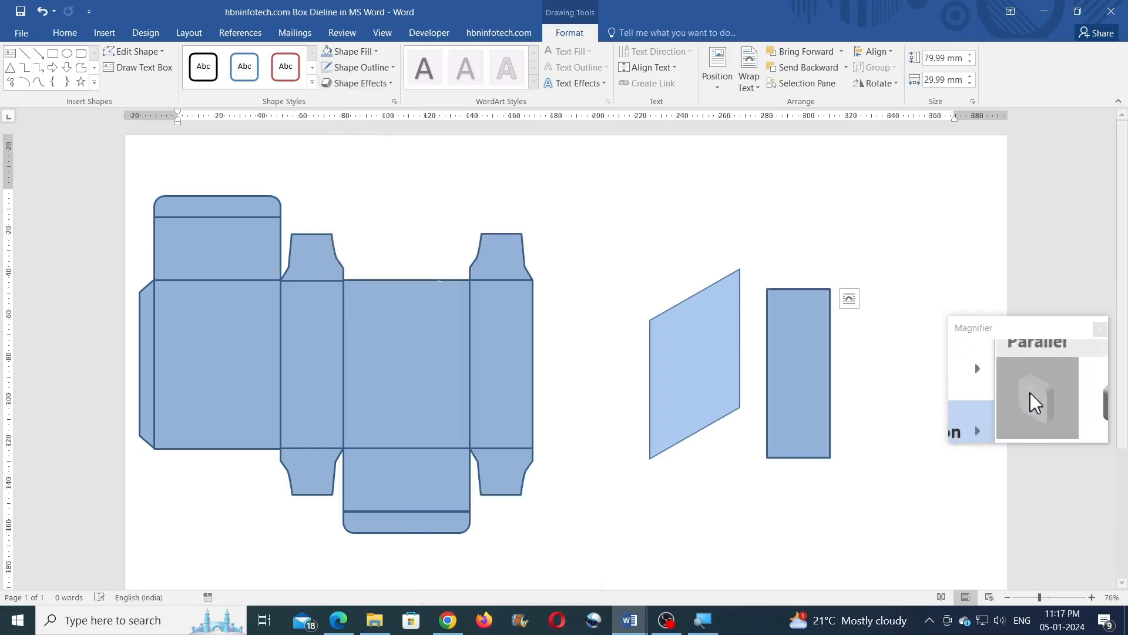
# - Join the rotated narrow panel to the rotated wide panel's right edge and place a copy of it on the left edge
pyautogui.moveTo(811, 428); pyautogui.dragTo(760, 383)
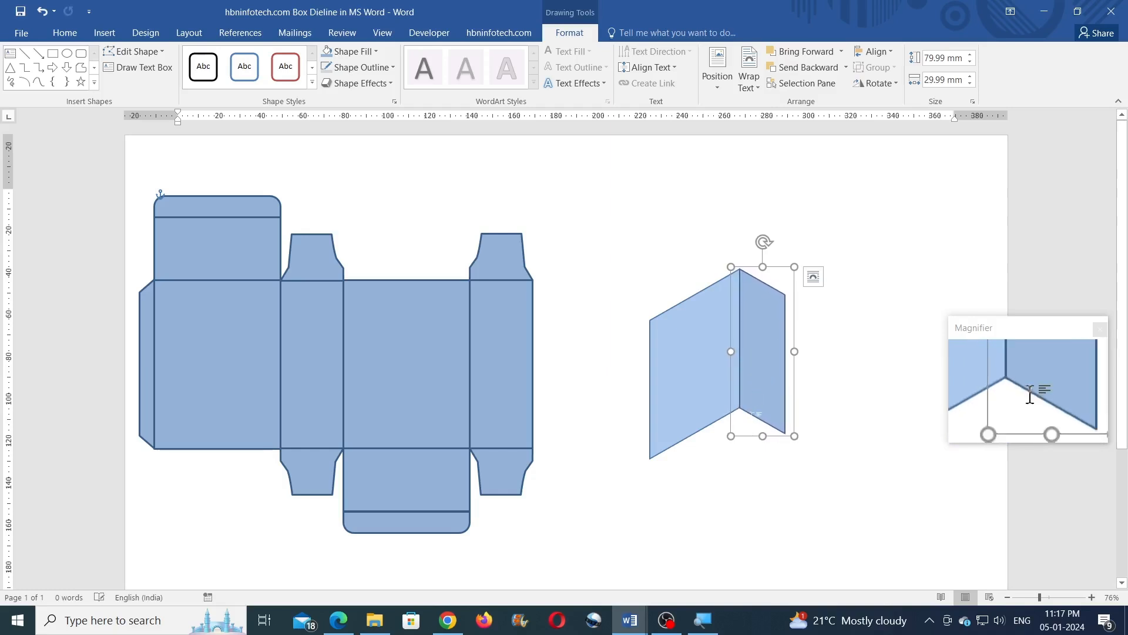
pyautogui.click(689, 391)
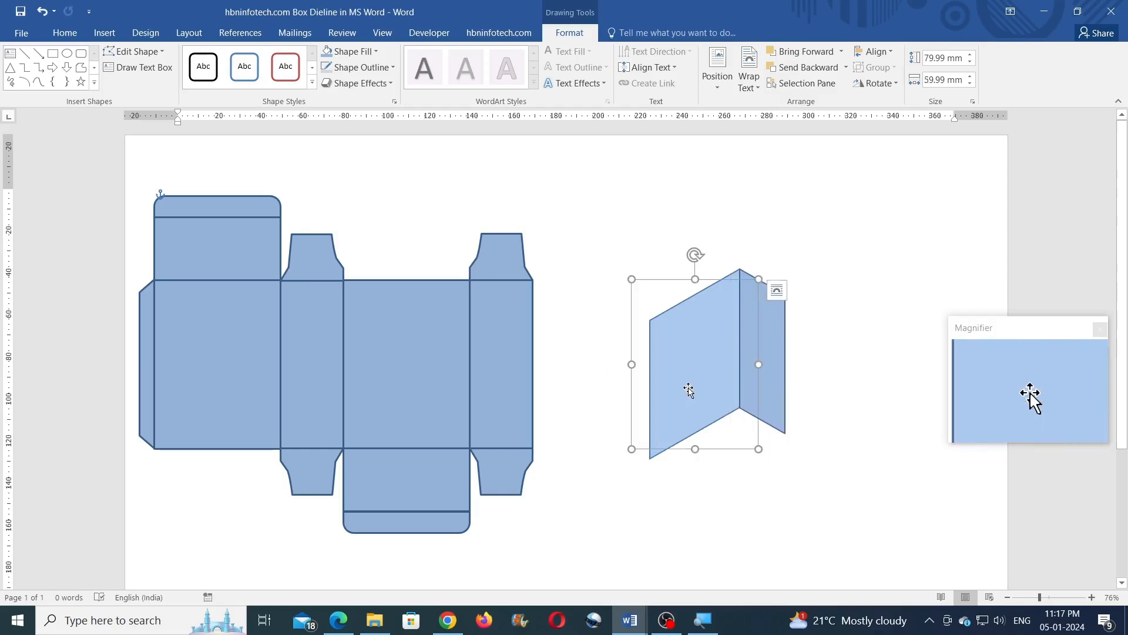
pyautogui.click(768, 359)
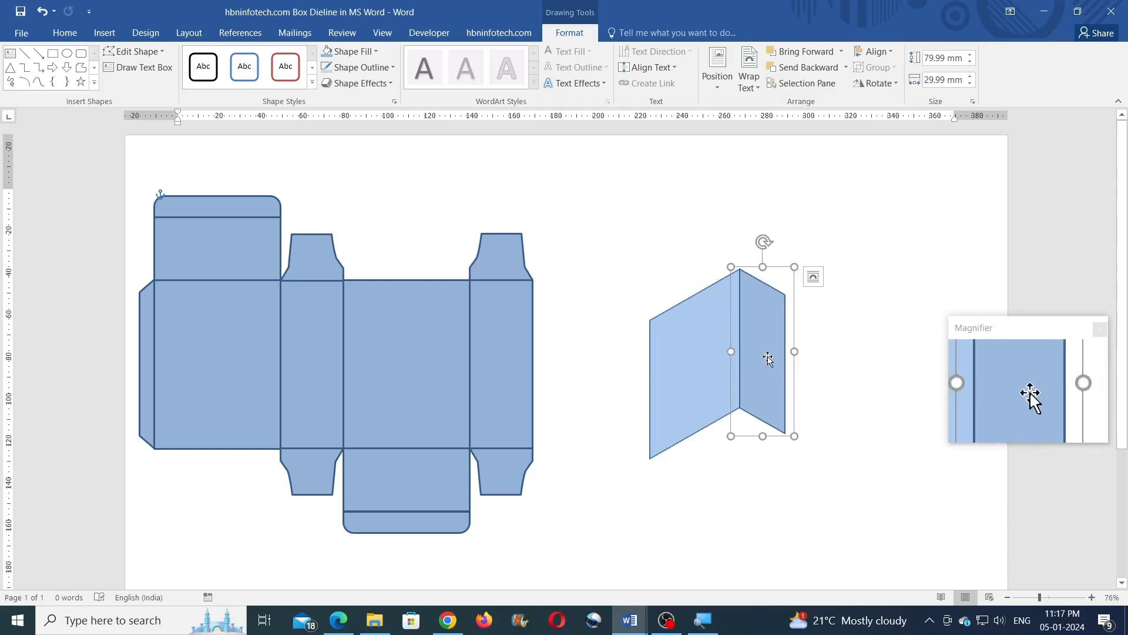
pyautogui.moveTo(770, 363); pyautogui.dragTo(686, 395)
pyautogui.click(825, 301)
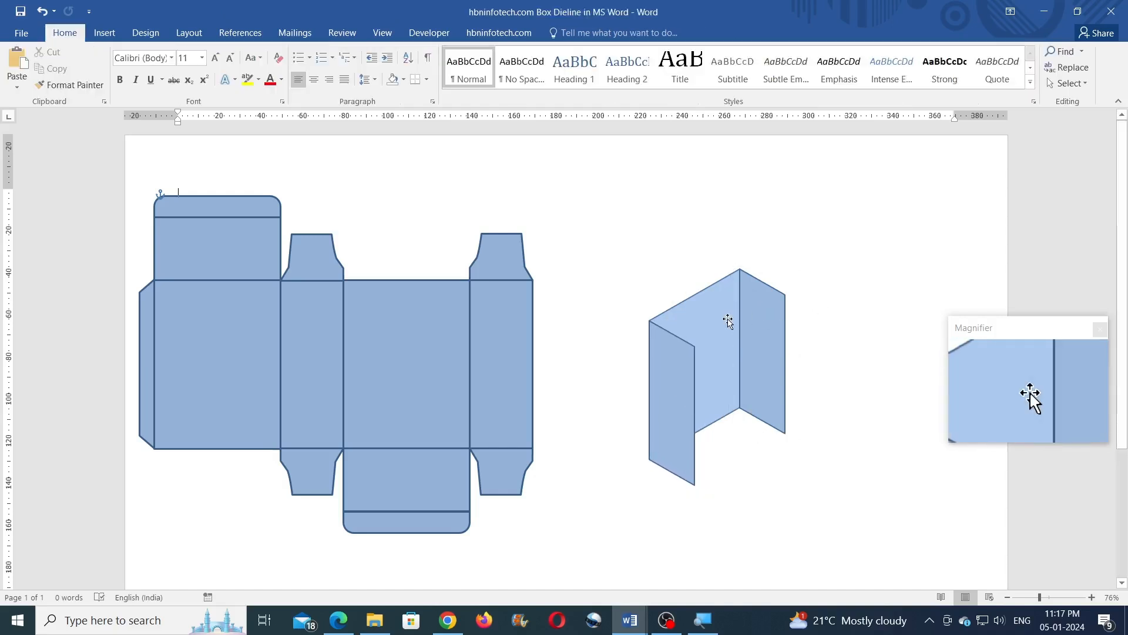
# - Copy the rotated wide panel to the front so it closes the box between the two narrow side faces
pyautogui.click(728, 320)
pyautogui.moveTo(728, 321)
pyautogui.mouseDown()
pyautogui.moveTo(763, 380)
pyautogui.moveTo(749, 329)
pyautogui.mouseUp()
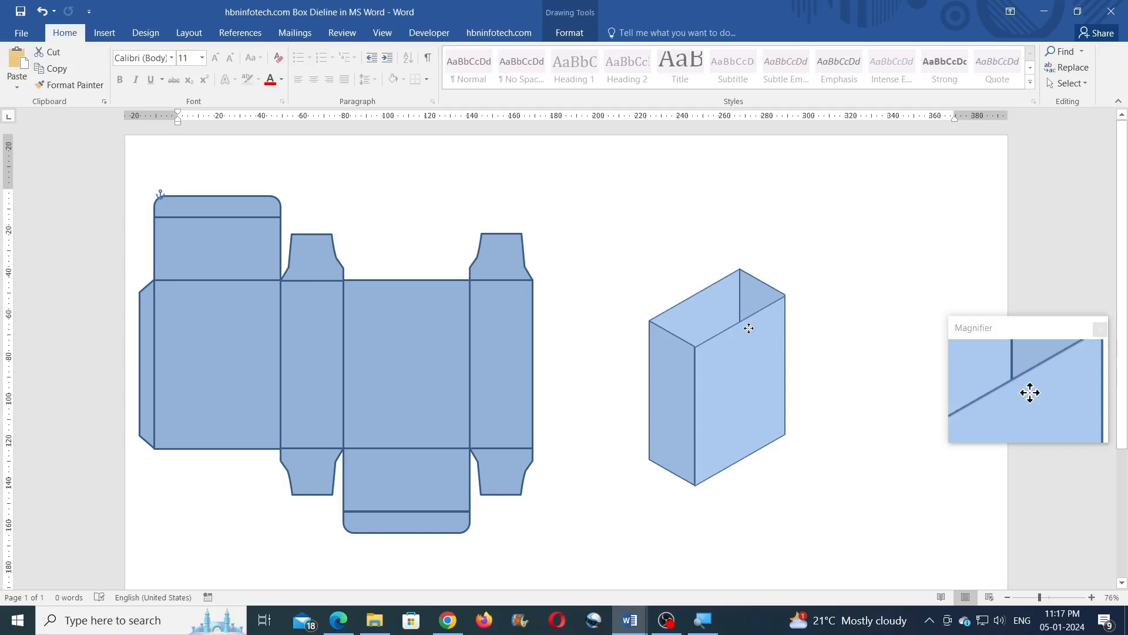
pyautogui.click(838, 320)
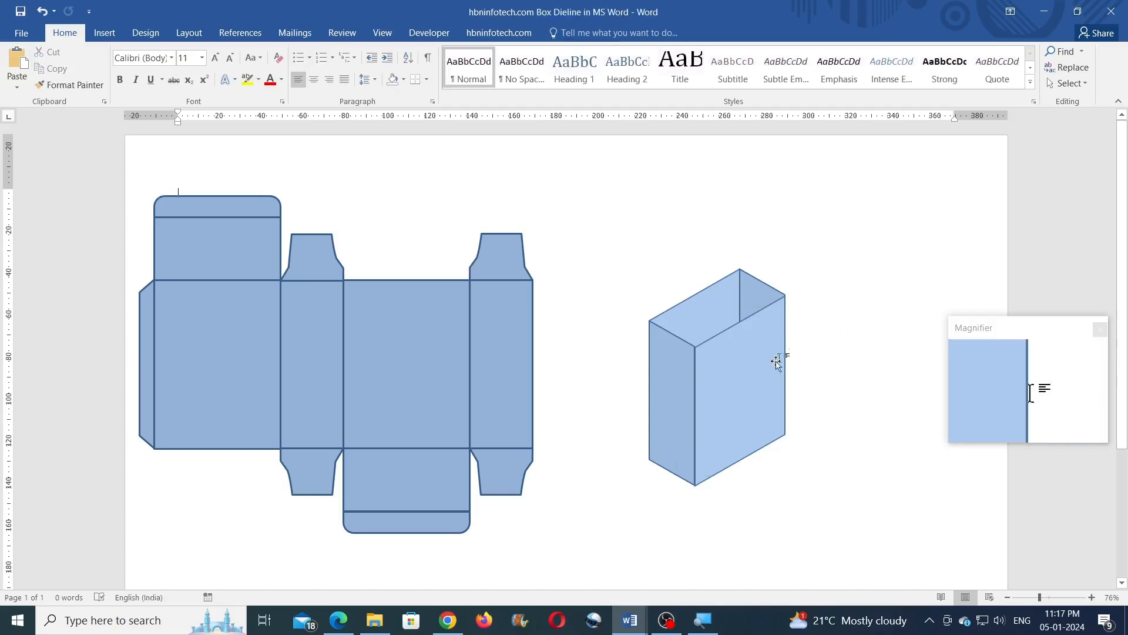
# - Fine-tune the positions of the front face and the left side face so the edges of the 3-D box meet
pyautogui.click(754, 396)
pyautogui.hotkey('ctrl', 'z')
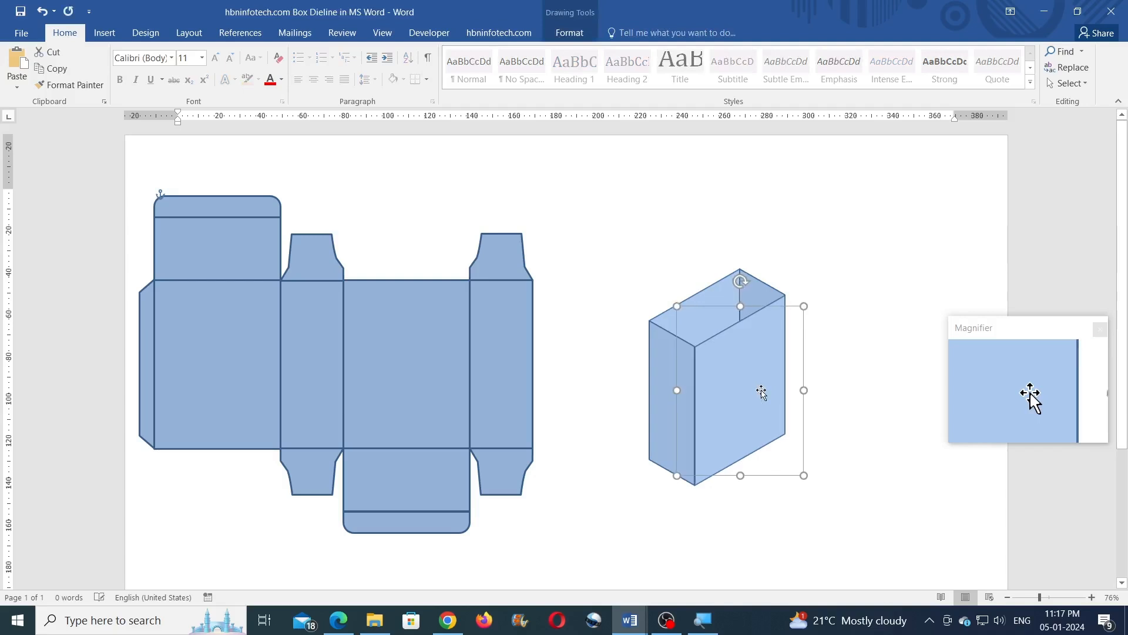
pyautogui.click(798, 345)
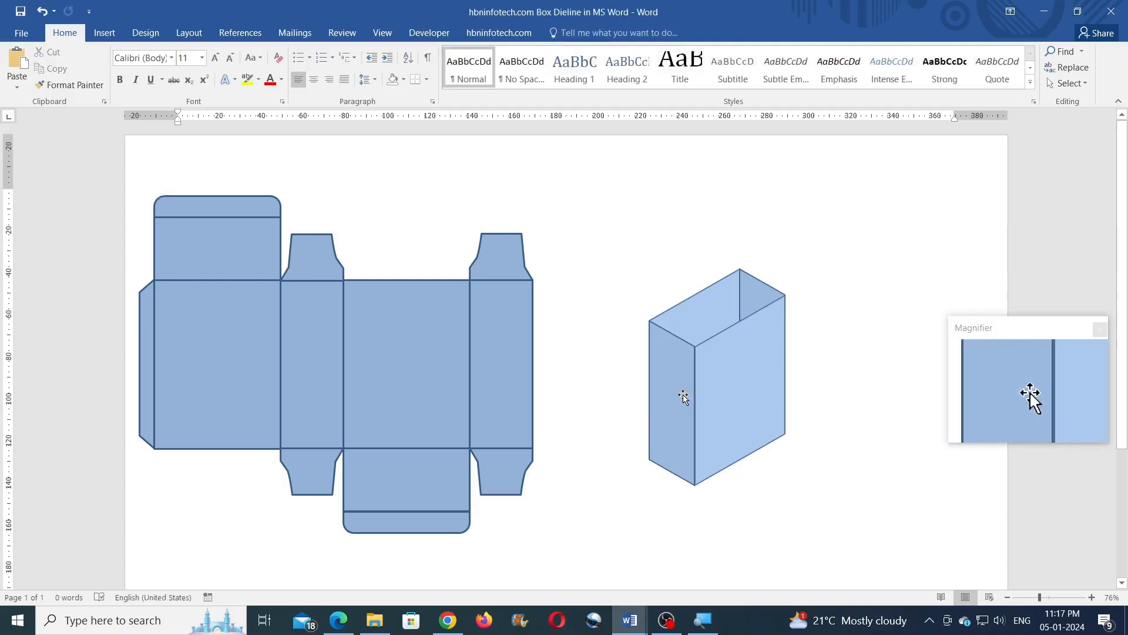
pyautogui.click(691, 435)
pyautogui.click(788, 360)
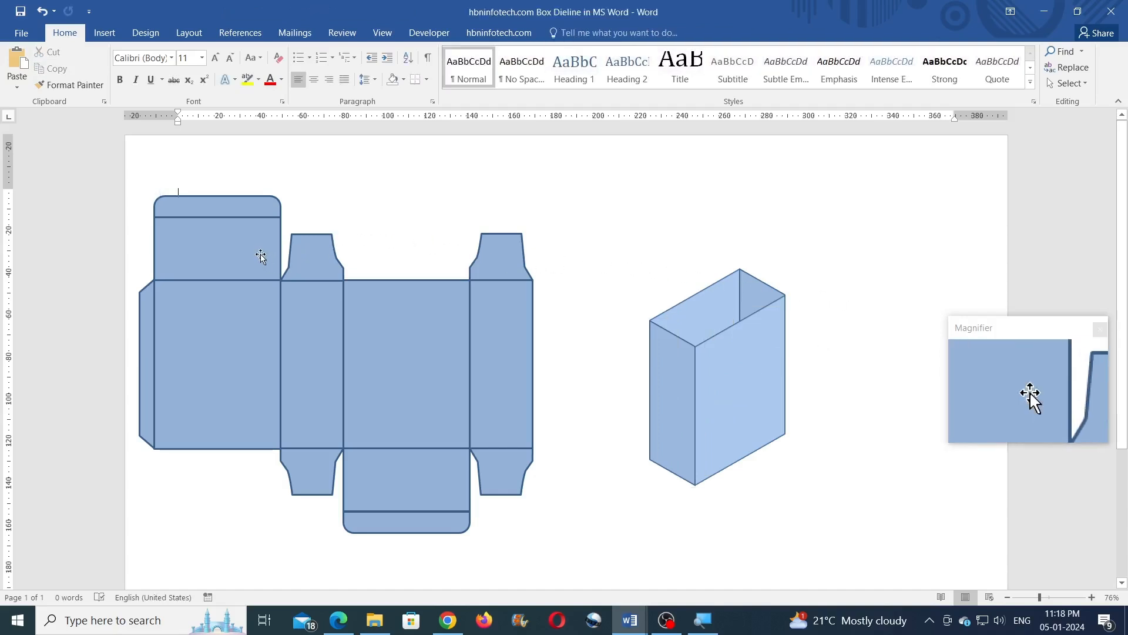
# - Try an Isometric Right Up rotation on a copy of the dieline's top closure panel, and delete the copy
pyautogui.click(245, 262)
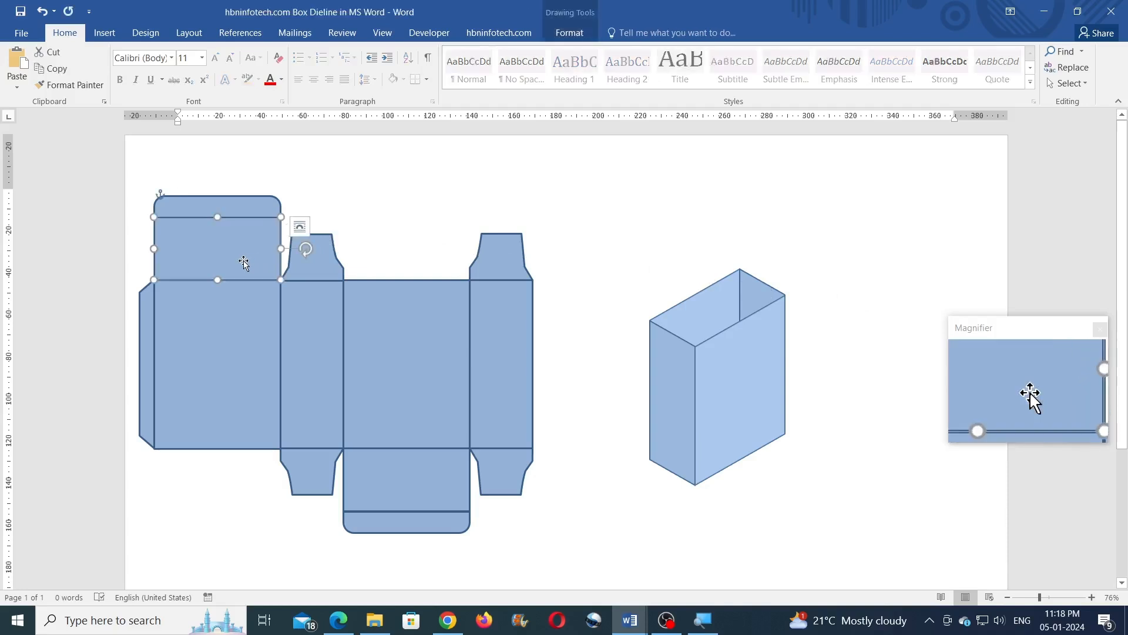
pyautogui.moveTo(271, 260); pyautogui.dragTo(679, 238)
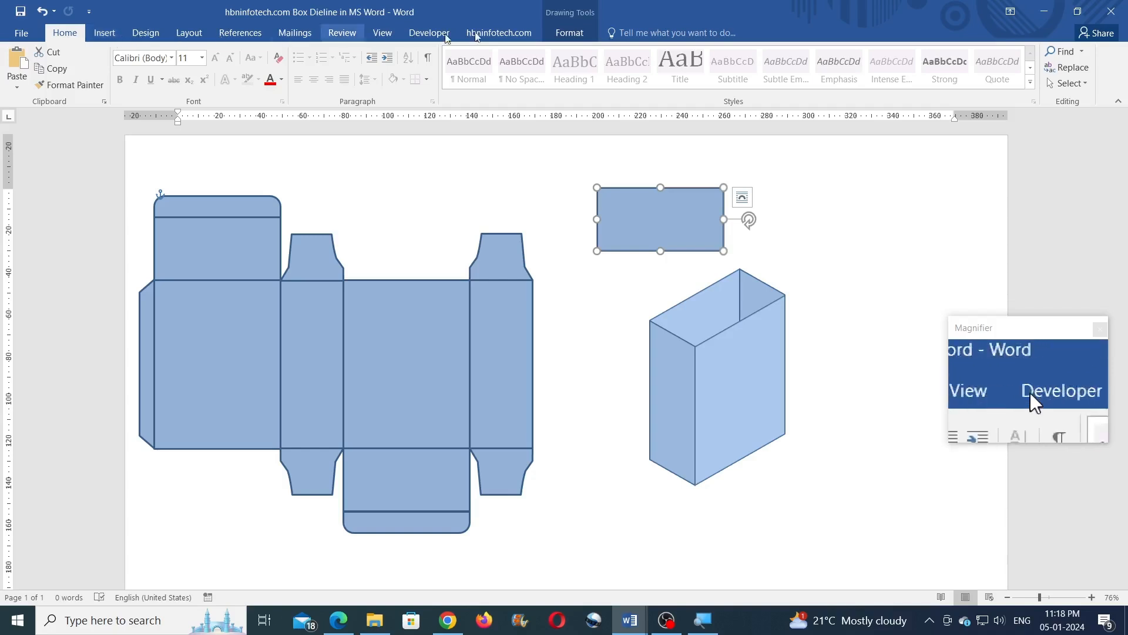
pyautogui.click(569, 33)
pyautogui.click(354, 84)
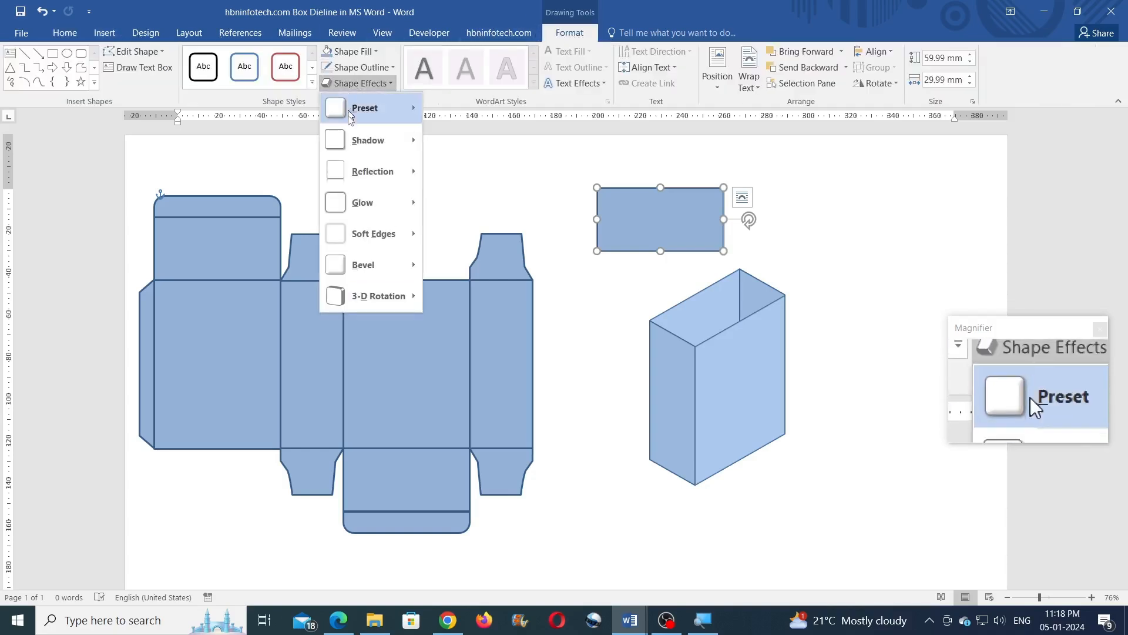
pyautogui.moveTo(365, 295)
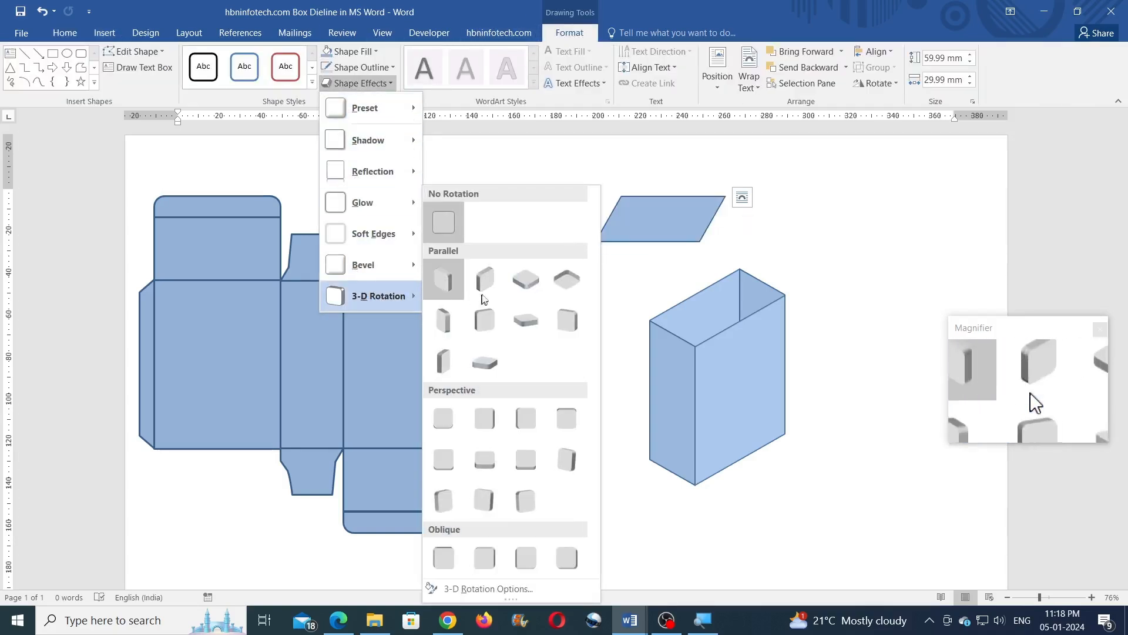
pyautogui.click(485, 281)
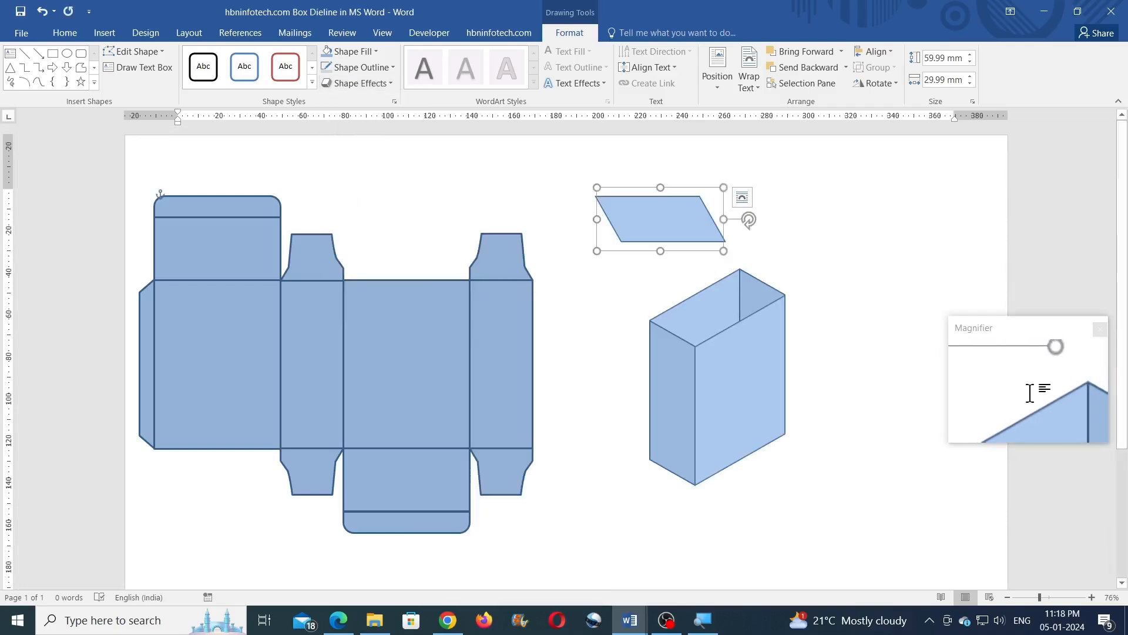
pyautogui.press('Delete')
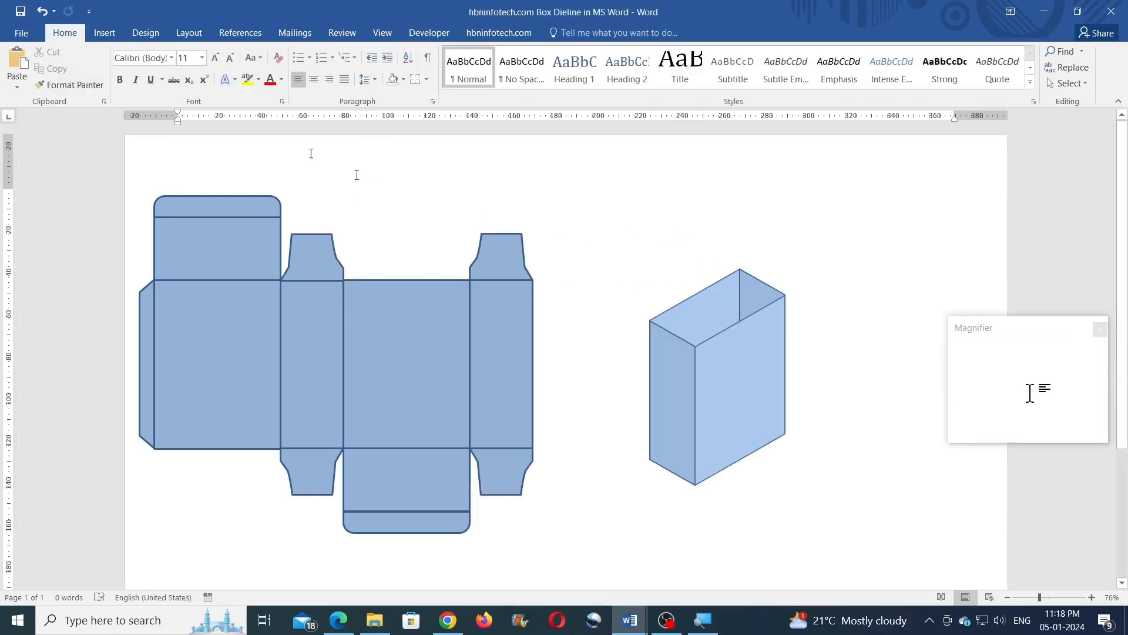
# - Draw a rectangle above the 3-D box, 60 mm wide and 30 mm high, filled with the dieline's light blue
pyautogui.click(105, 33)
pyautogui.click(211, 87)
pyautogui.click(247, 121)
pyautogui.moveTo(605, 201)
pyautogui.mouseDown()
pyautogui.moveTo(650, 242)
pyautogui.moveTo(712, 254)
pyautogui.mouseUp()
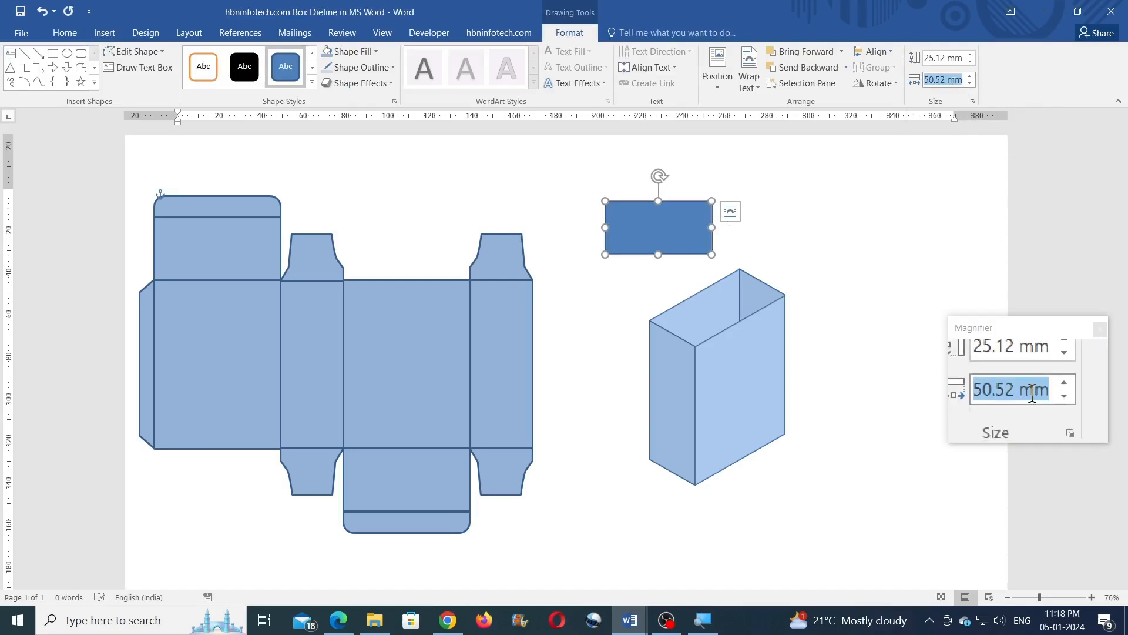
pyautogui.write('60')
pyautogui.press('Return')
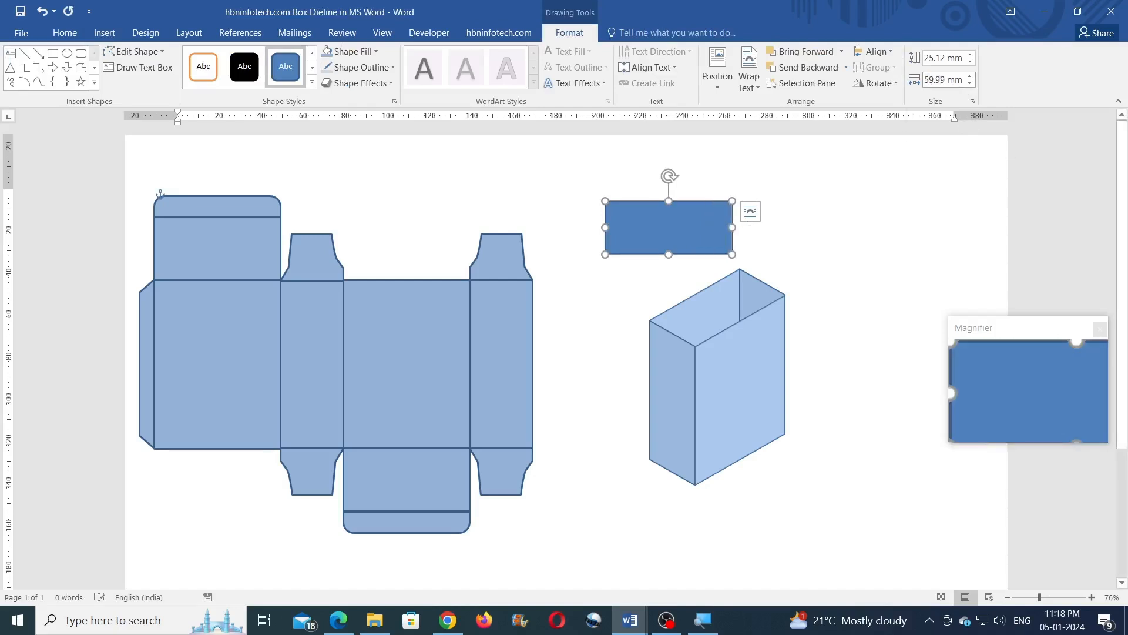
pyautogui.click(960, 59)
pyautogui.write('30')
pyautogui.press('Return')
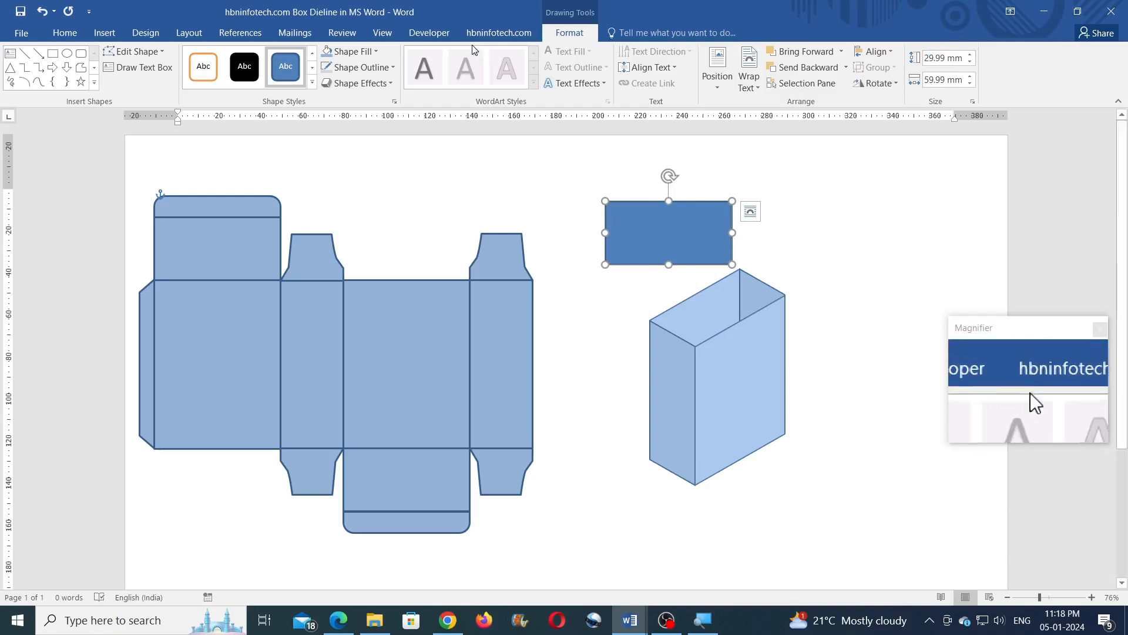
pyautogui.click(355, 52)
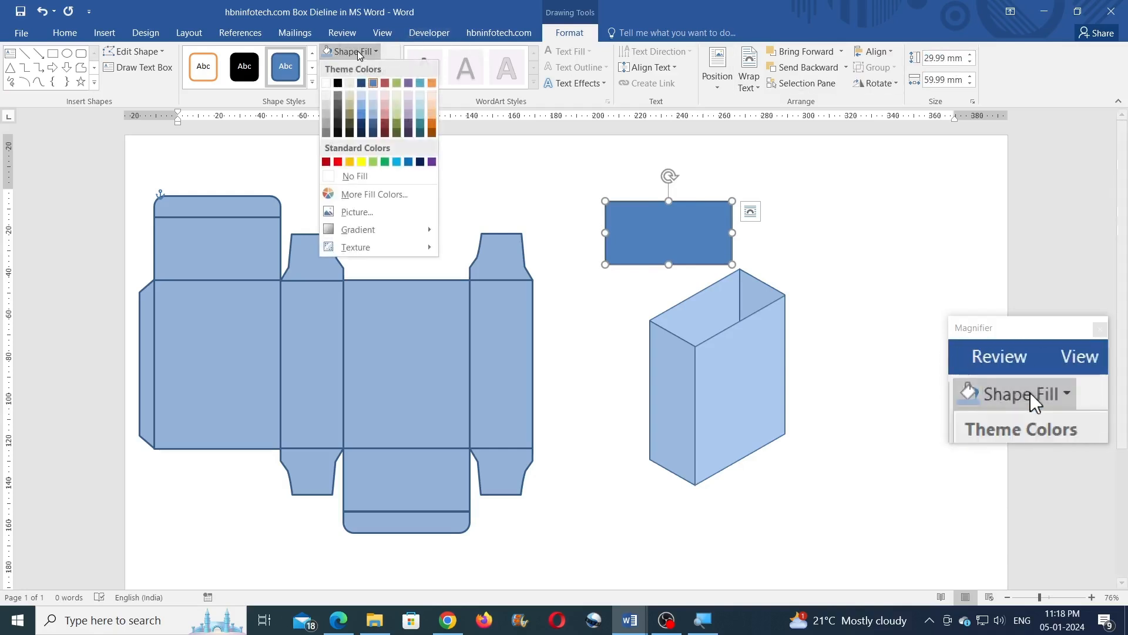
pyautogui.click(375, 111)
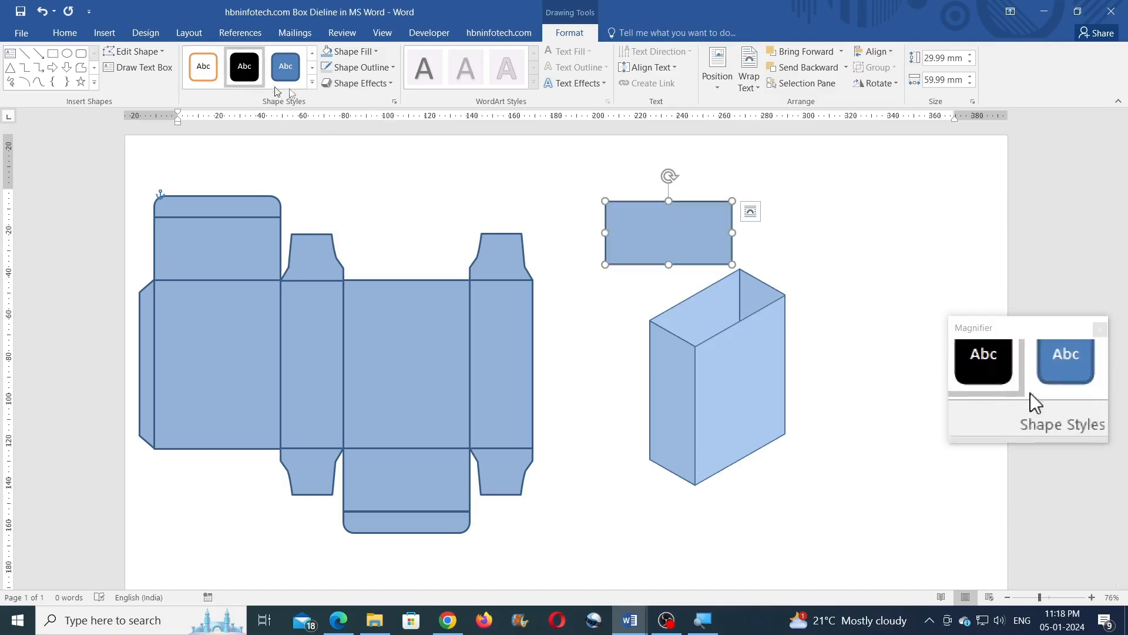
# - Apply the Isometric Right Up 3-D rotation to the new rectangle and stand it on the back face's top edge as the lid
pyautogui.click(355, 83)
pyautogui.moveTo(355, 302)
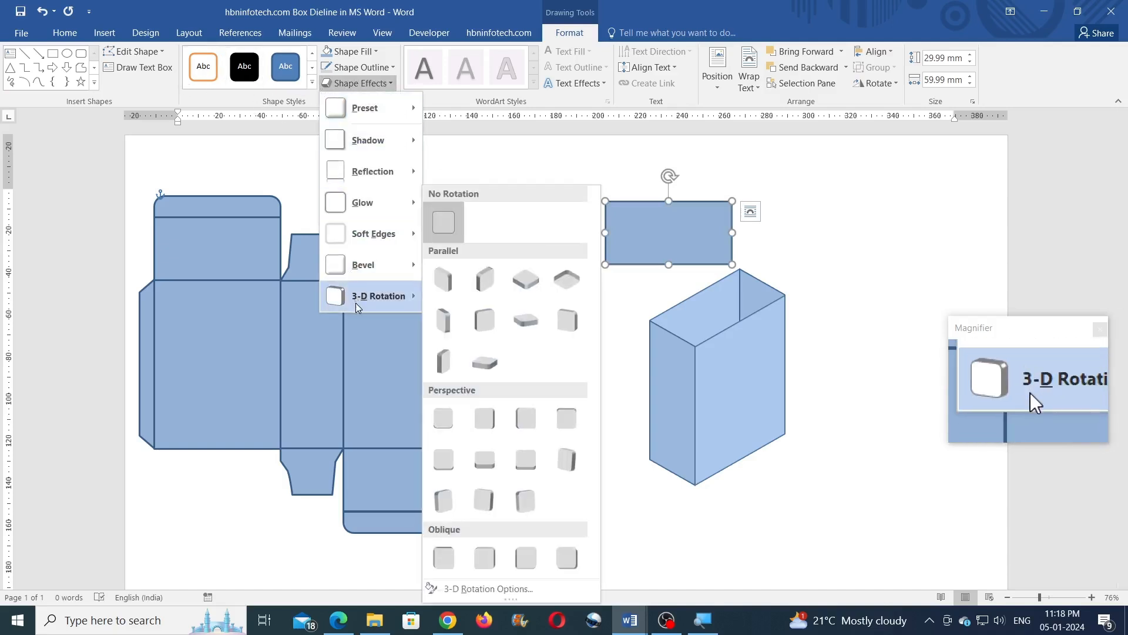
pyautogui.click(485, 281)
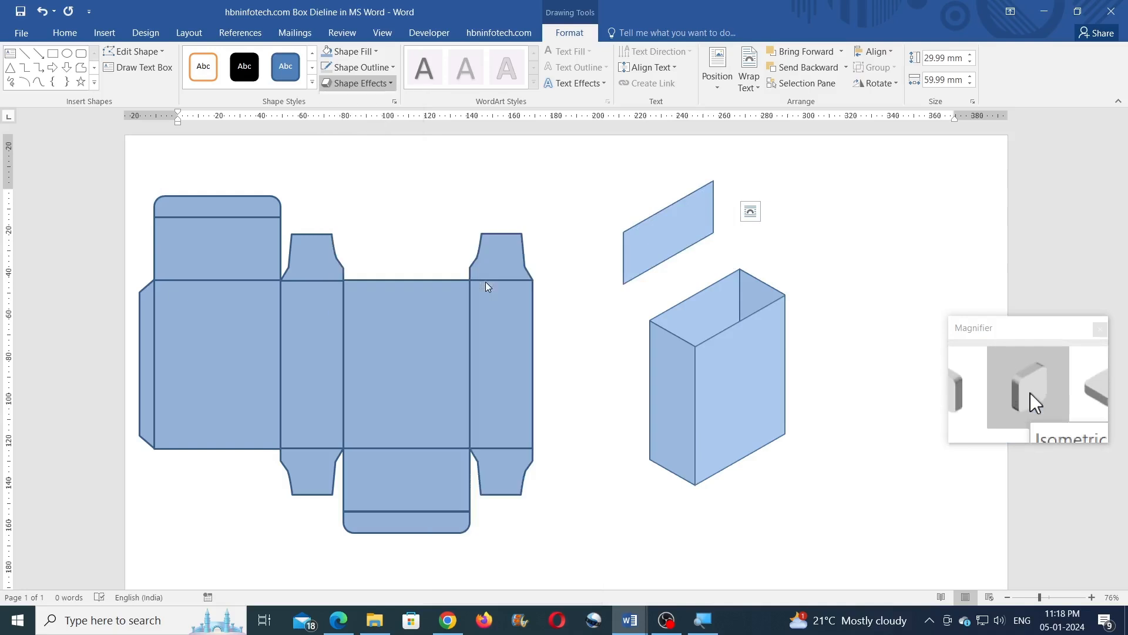
pyautogui.moveTo(671, 245); pyautogui.dragTo(684, 274)
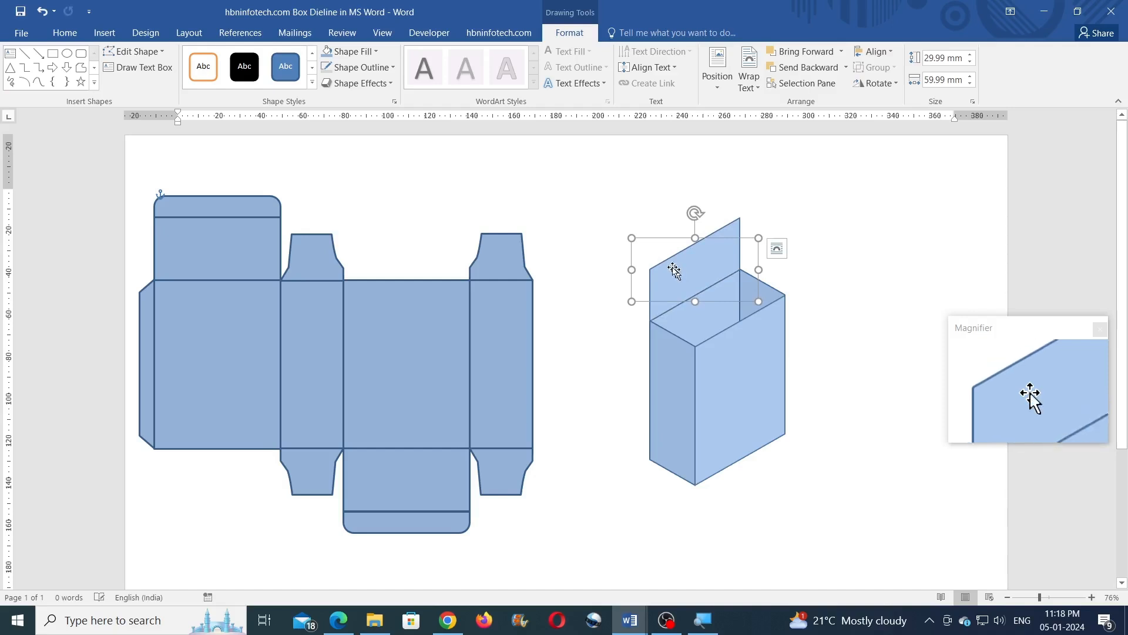
pyautogui.press('Escape')
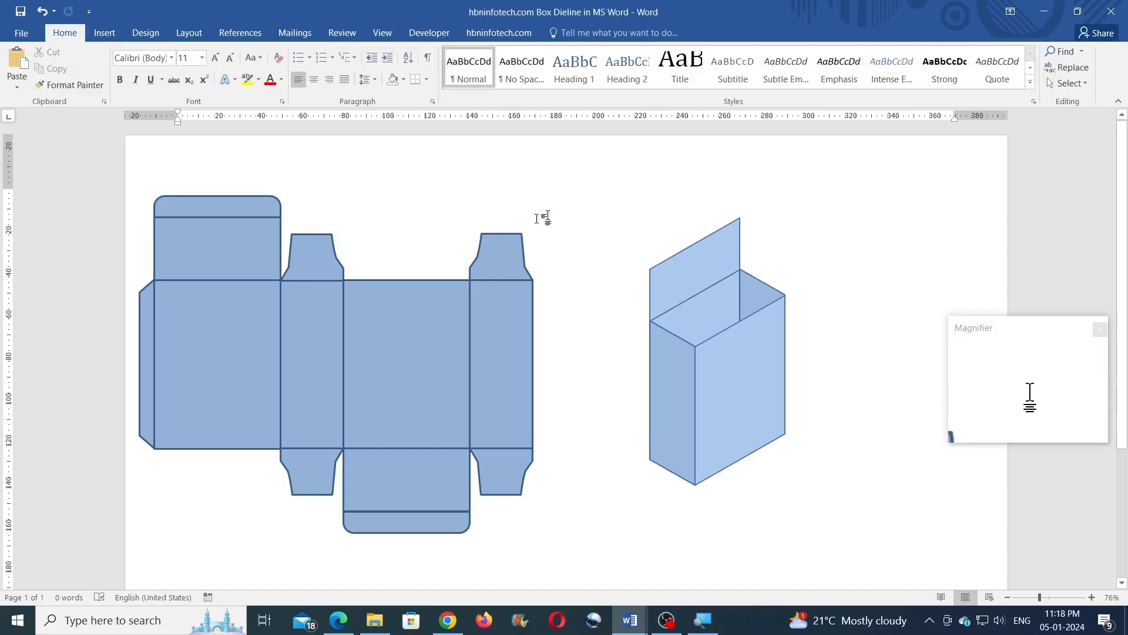
# - Place a vertically flipped copy of the dieline's upper rounded tuck flap above the 3-D box with the Isometric Top Up rotation
pyautogui.click(241, 204)
pyautogui.moveTo(246, 209)
pyautogui.mouseDown()
pyautogui.moveTo(567, 209)
pyautogui.moveTo(693, 186)
pyautogui.mouseUp()
pyautogui.click(575, 34)
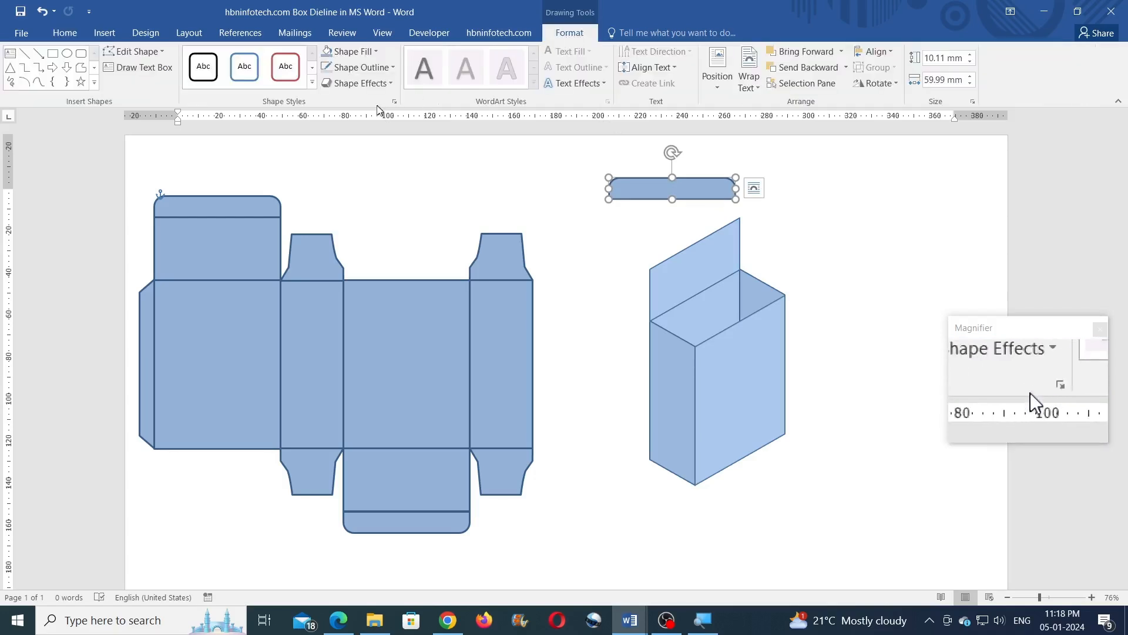
pyautogui.click(358, 84)
pyautogui.moveTo(351, 297)
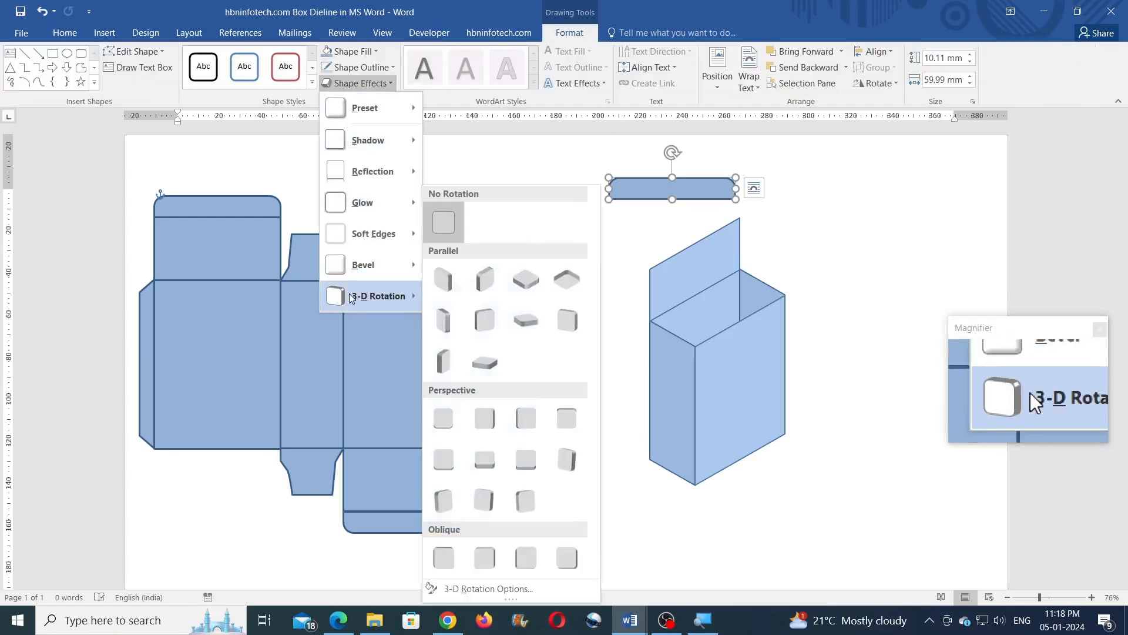
pyautogui.click(529, 284)
pyautogui.click(877, 84)
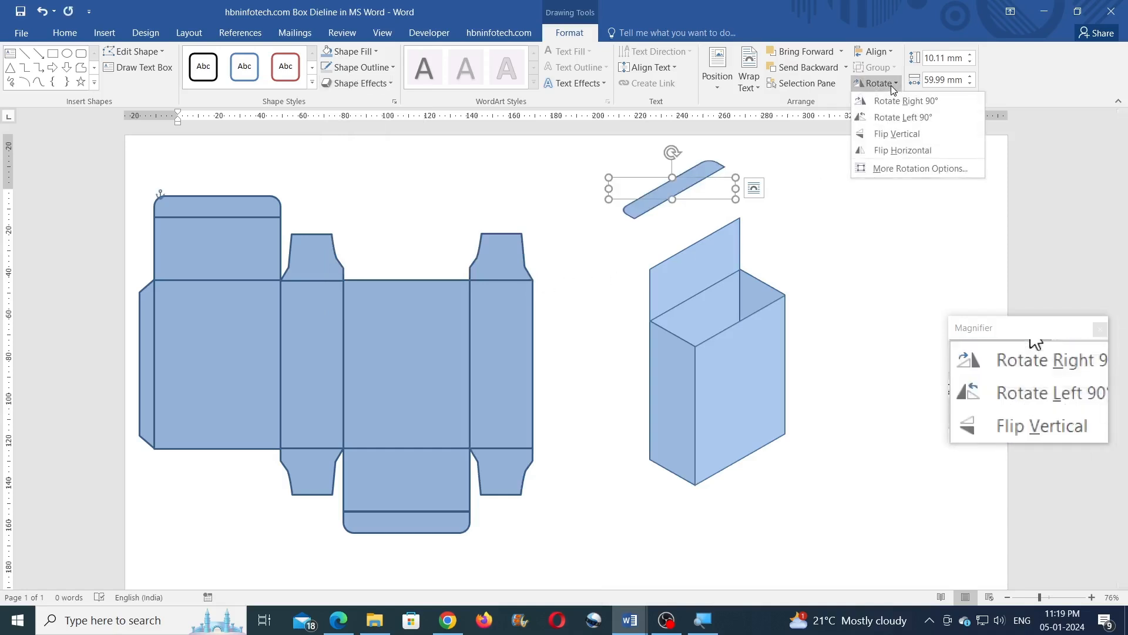
pyautogui.click(896, 134)
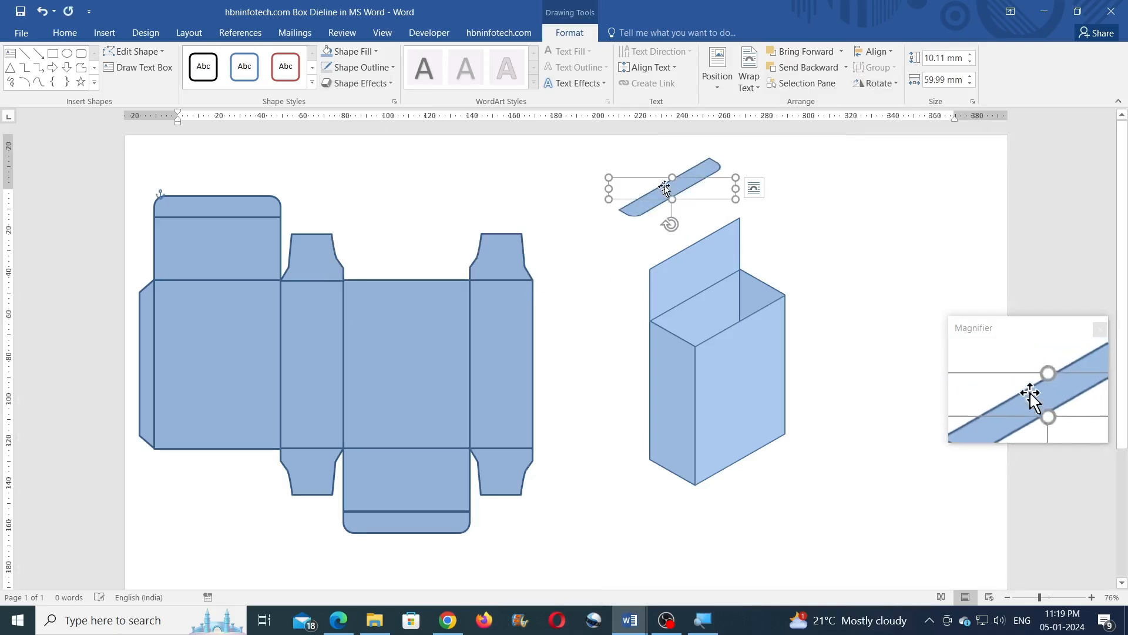
# - Attach the isometric tuck flap to the raised lid's top edge and fine-tune its alignment
pyautogui.moveTo(678, 187); pyautogui.dragTo(709, 245)
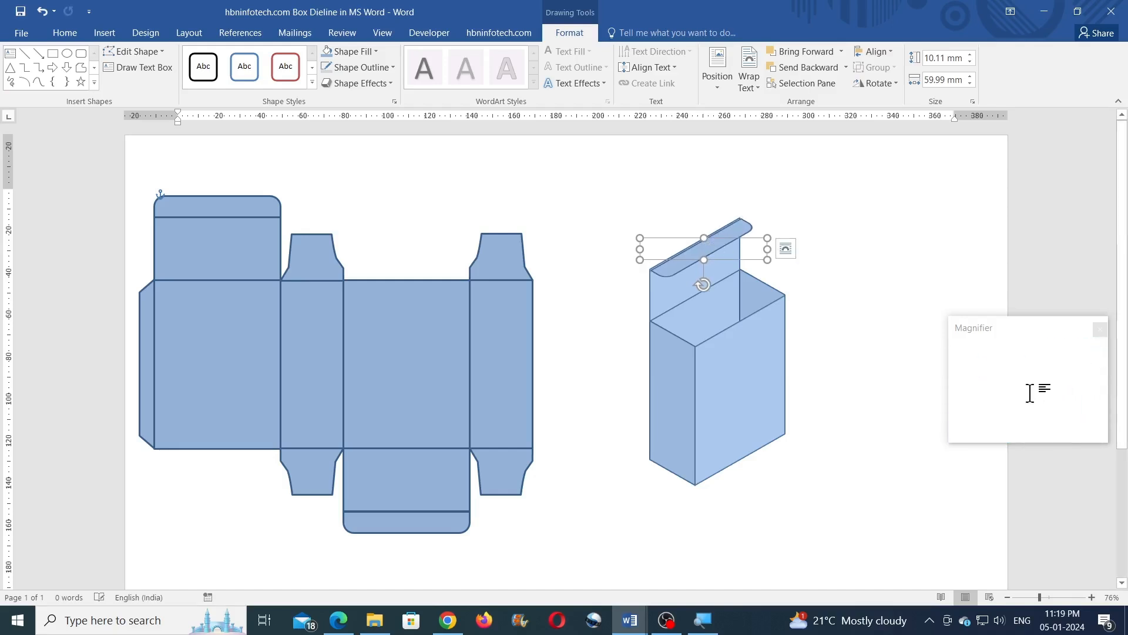
pyautogui.hotkey('ctrl', 'z')
pyautogui.press('Left')
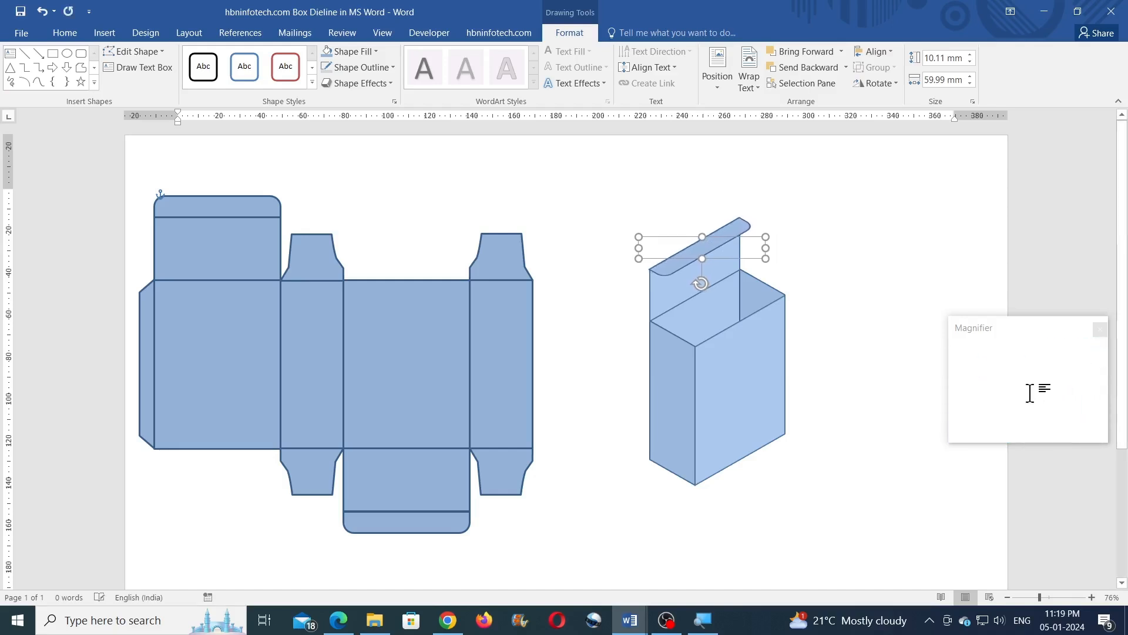
pyautogui.press('Left')
pyautogui.press('Left')
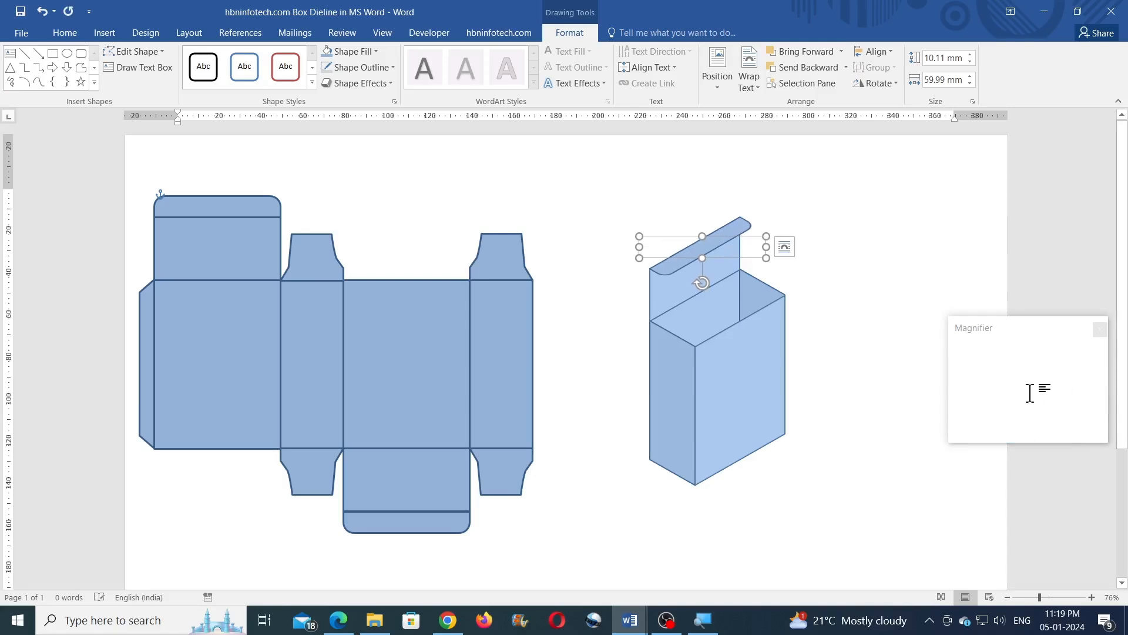
pyautogui.press('Escape')
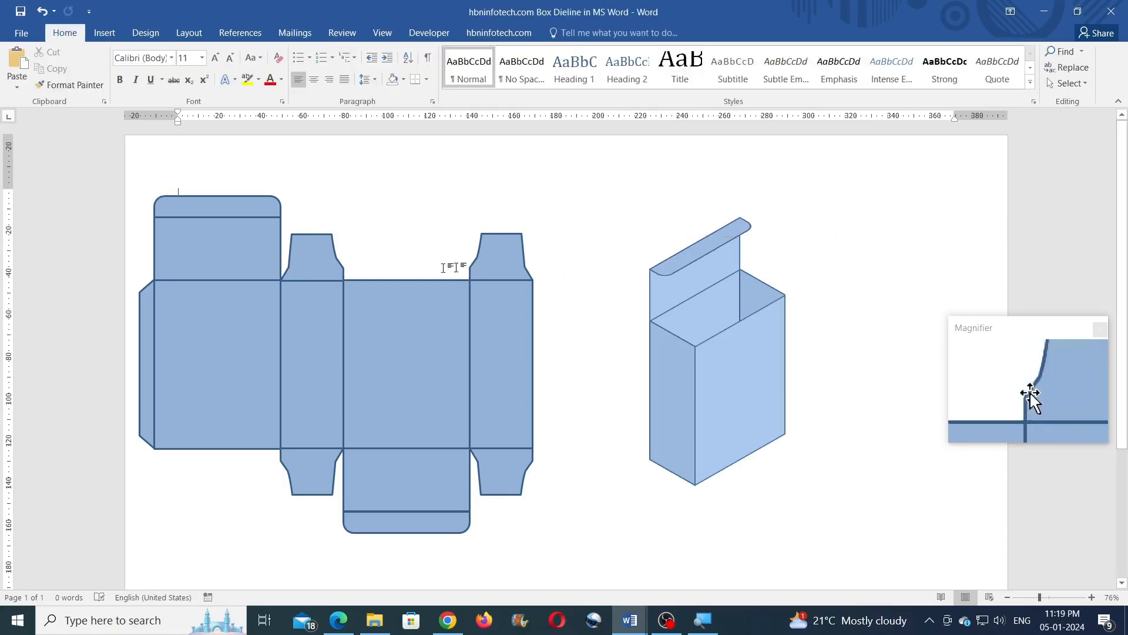
# - Place a copy of the dieline's upper-left dust flap above the 3-D box and apply the Isometric Bottom Down 3-D rotation
pyautogui.click(322, 269)
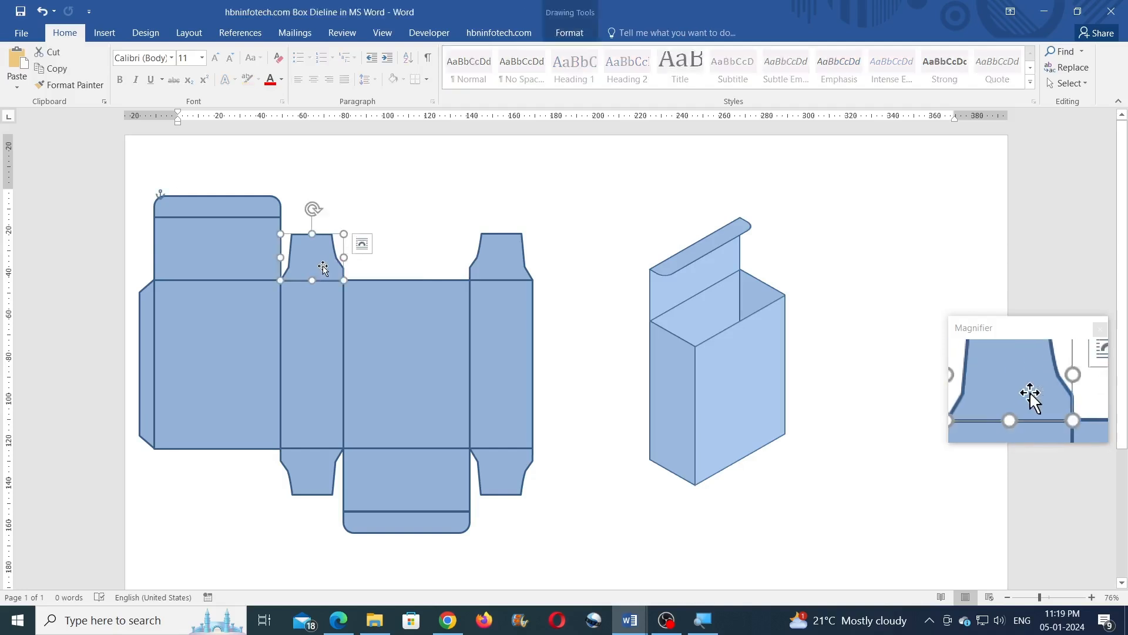
pyautogui.moveTo(325, 270); pyautogui.dragTo(610, 360)
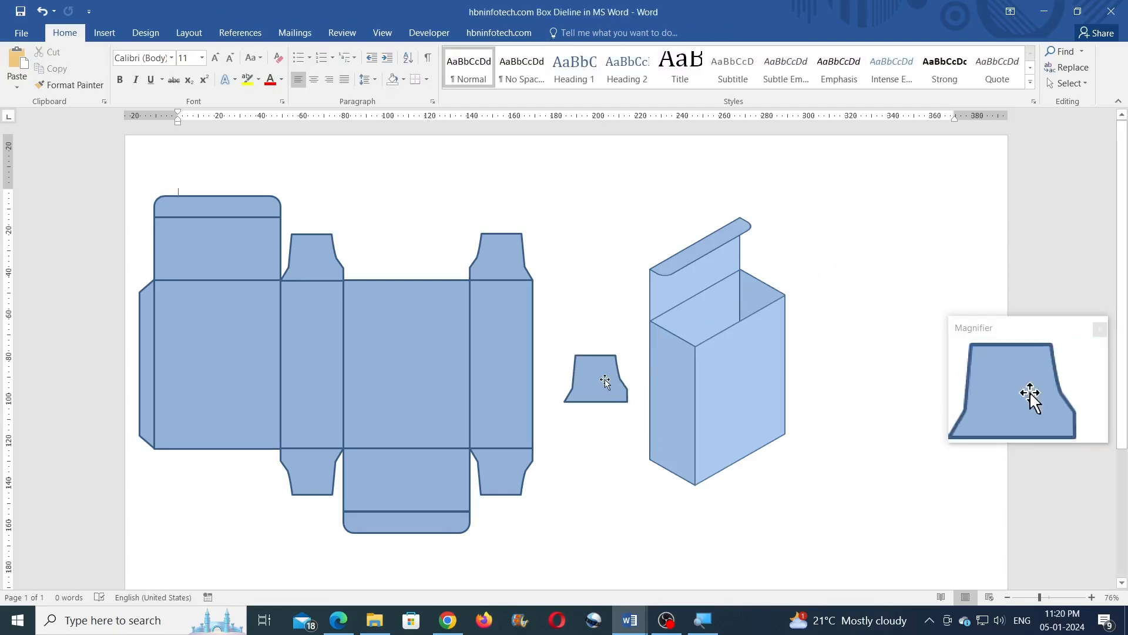
pyautogui.moveTo(605, 382)
pyautogui.mouseDown()
pyautogui.moveTo(714, 294)
pyautogui.moveTo(795, 198)
pyautogui.mouseUp()
pyautogui.click(578, 37)
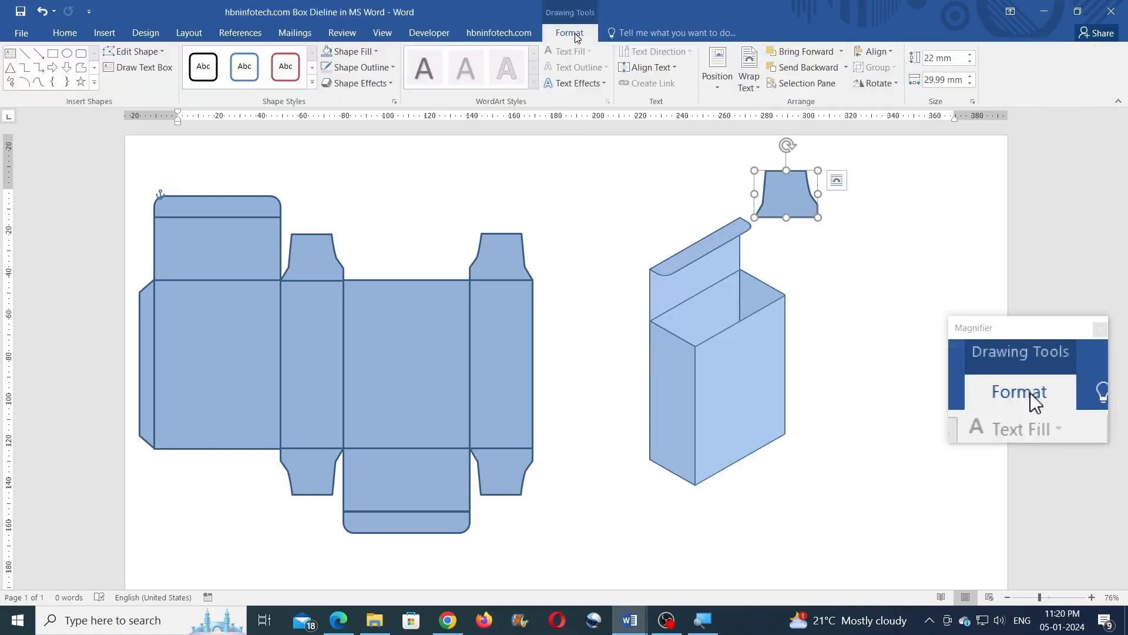
pyautogui.click(360, 83)
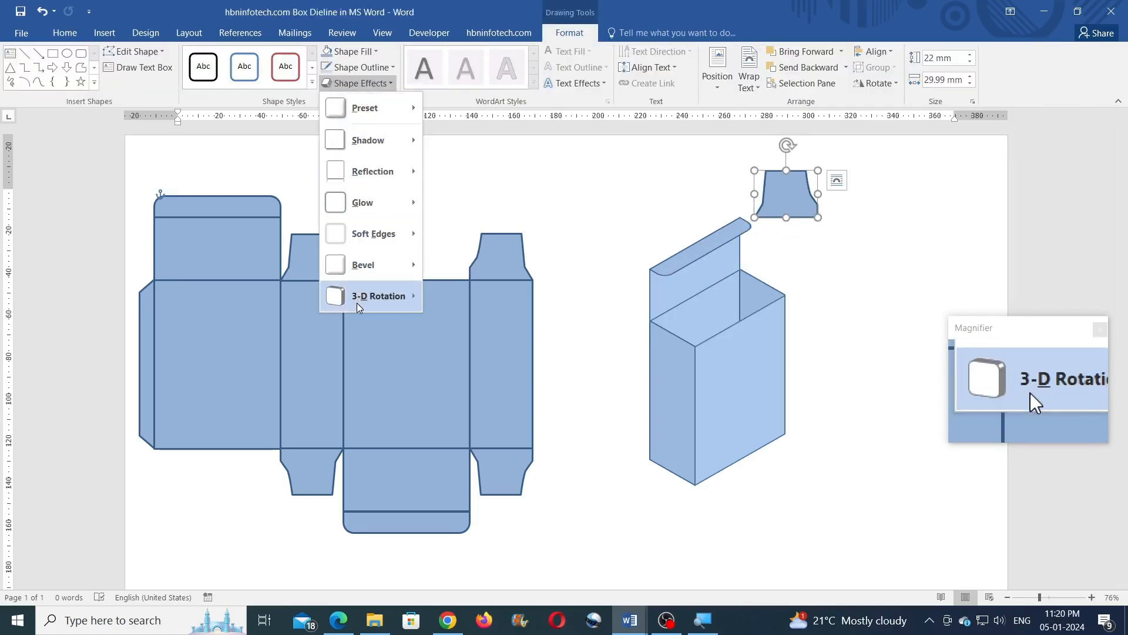
pyautogui.moveTo(358, 302)
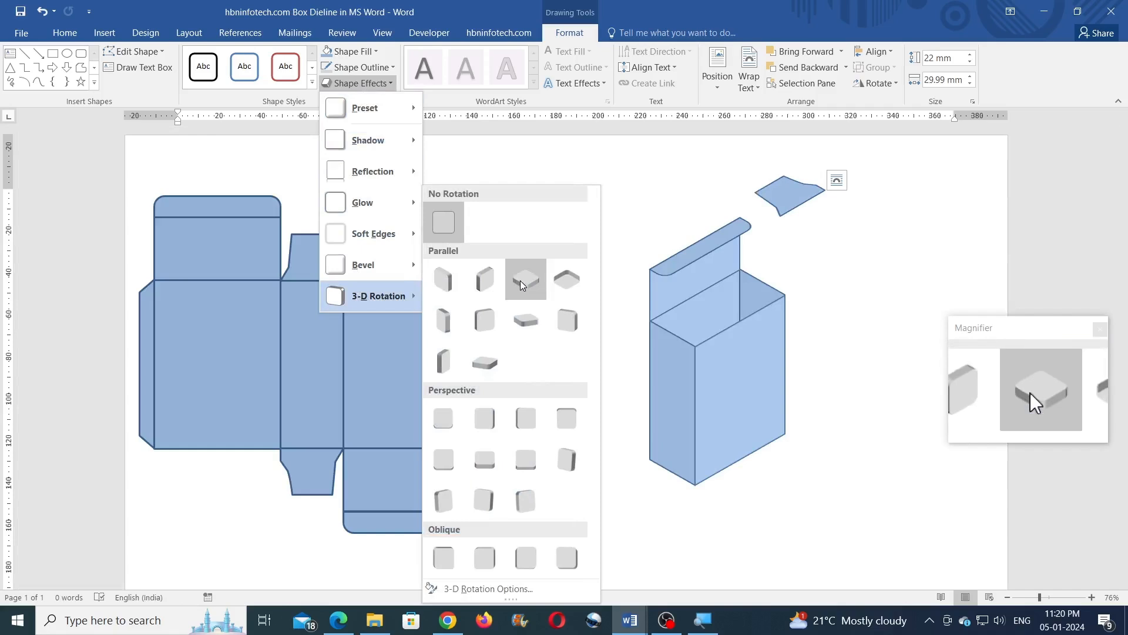
pyautogui.click(565, 280)
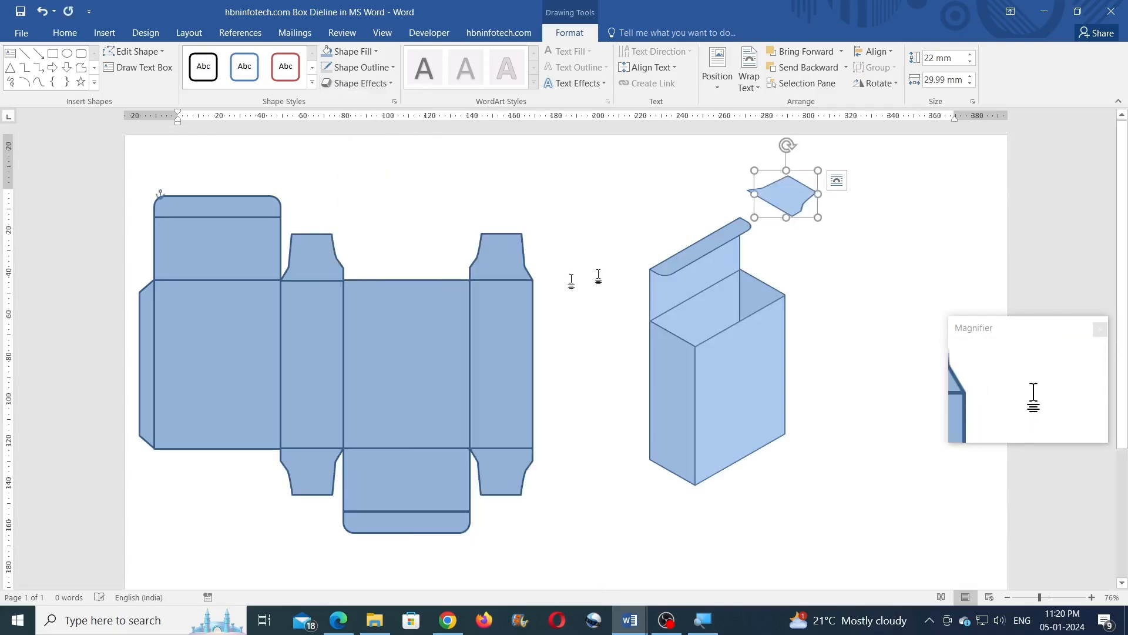
# - Duplicate the rotated dust flap beside the original and flip the copy horizontally
pyautogui.moveTo(797, 198); pyautogui.dragTo(895, 228)
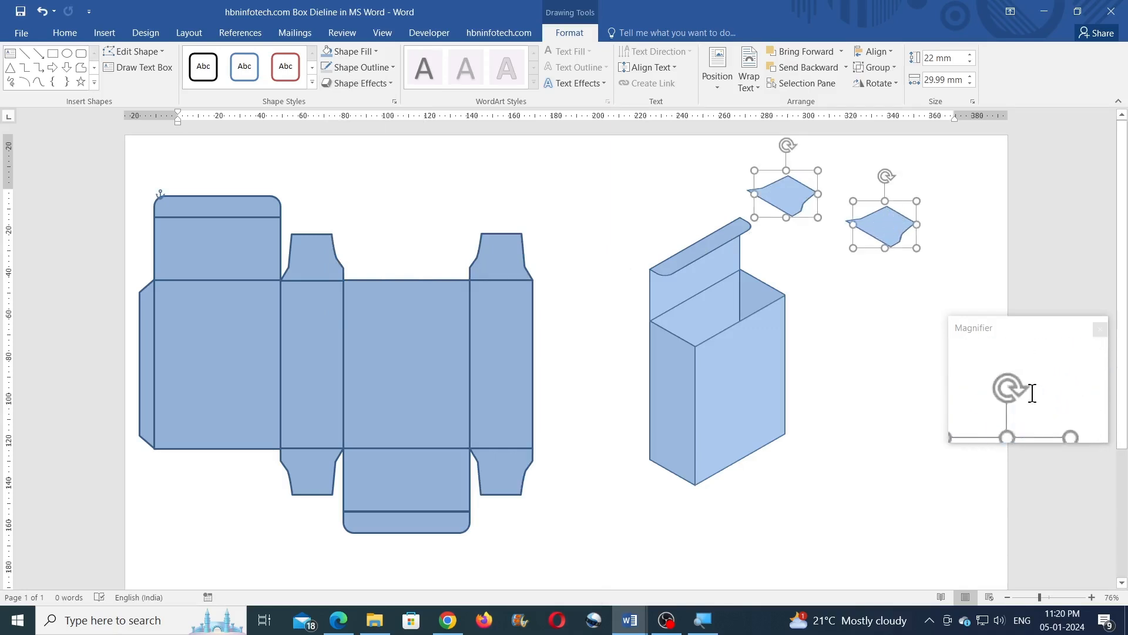
pyautogui.click(897, 178)
pyautogui.click(891, 224)
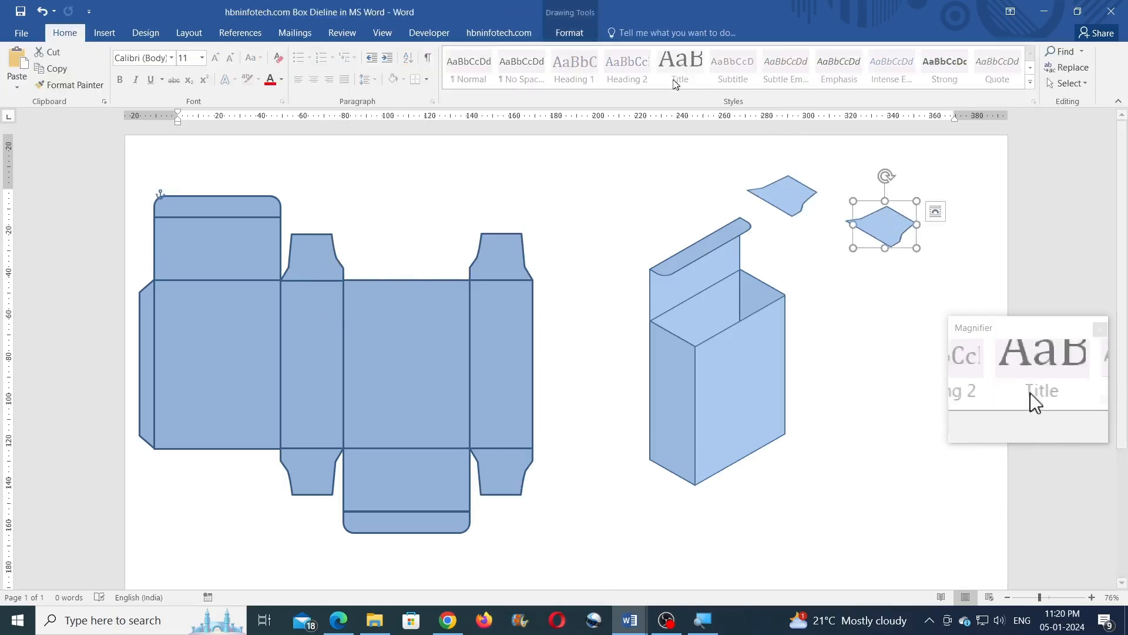
pyautogui.click(566, 37)
pyautogui.click(875, 83)
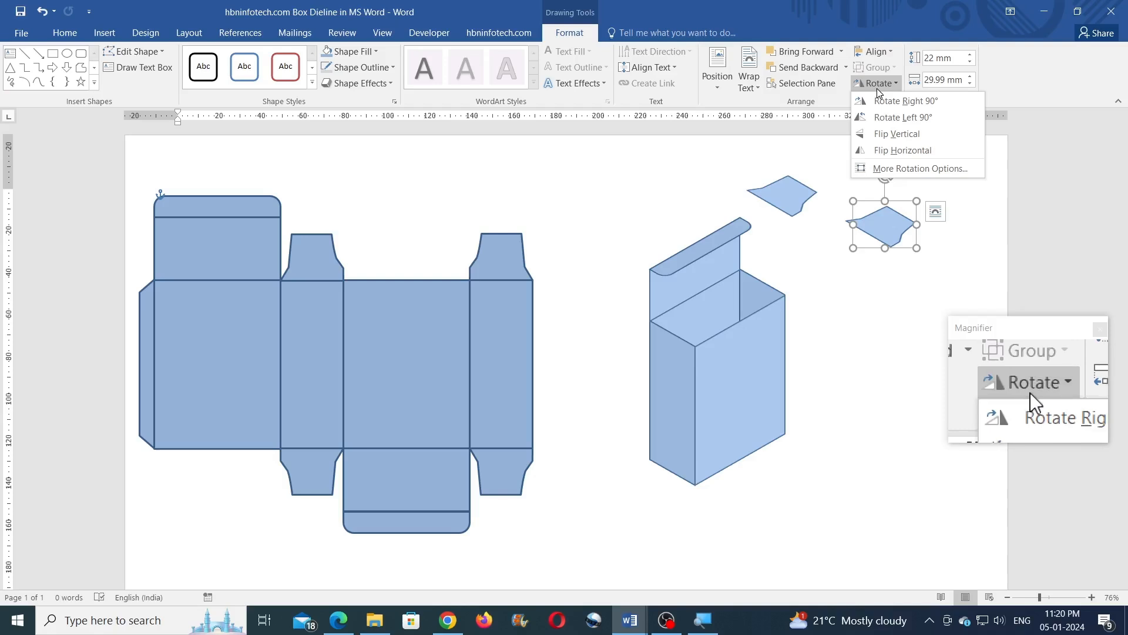
pyautogui.click(904, 149)
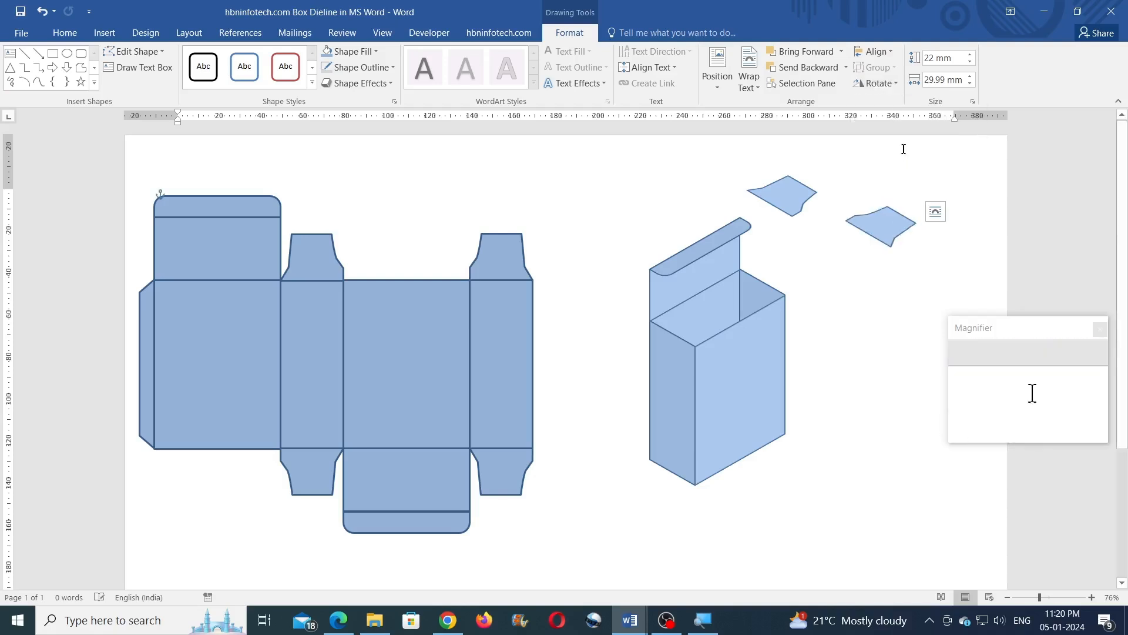
# - Place the original rotated dust flap on the top edge of the 3-D box's left side panel and fine-tune its position
pyautogui.moveTo(791, 201); pyautogui.dragTo(693, 330)
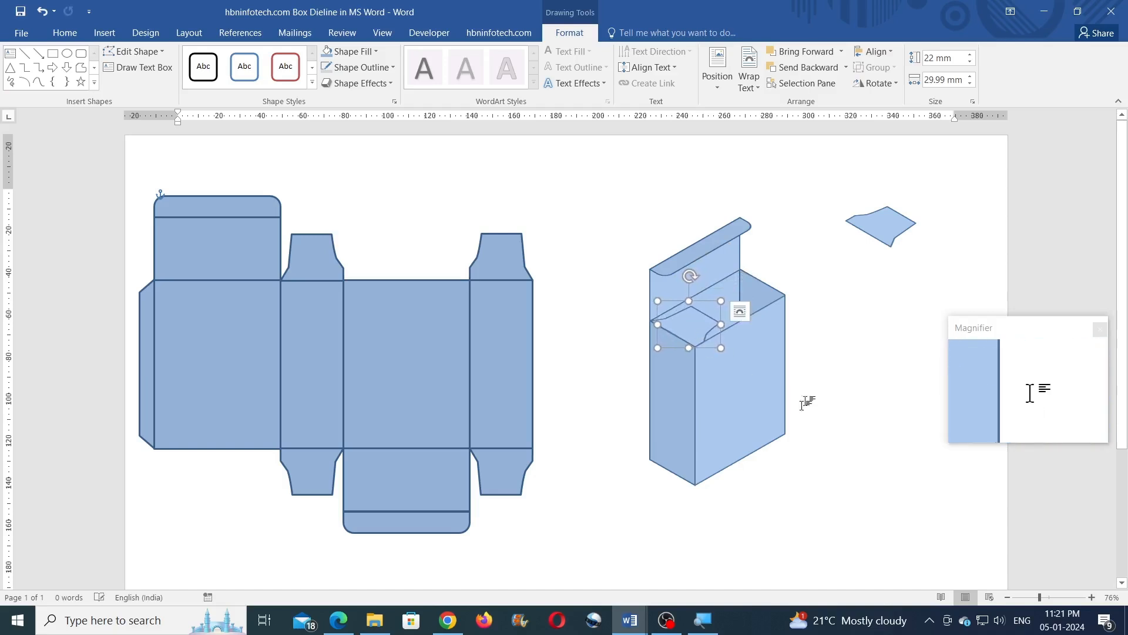
pyautogui.click(1091, 597)
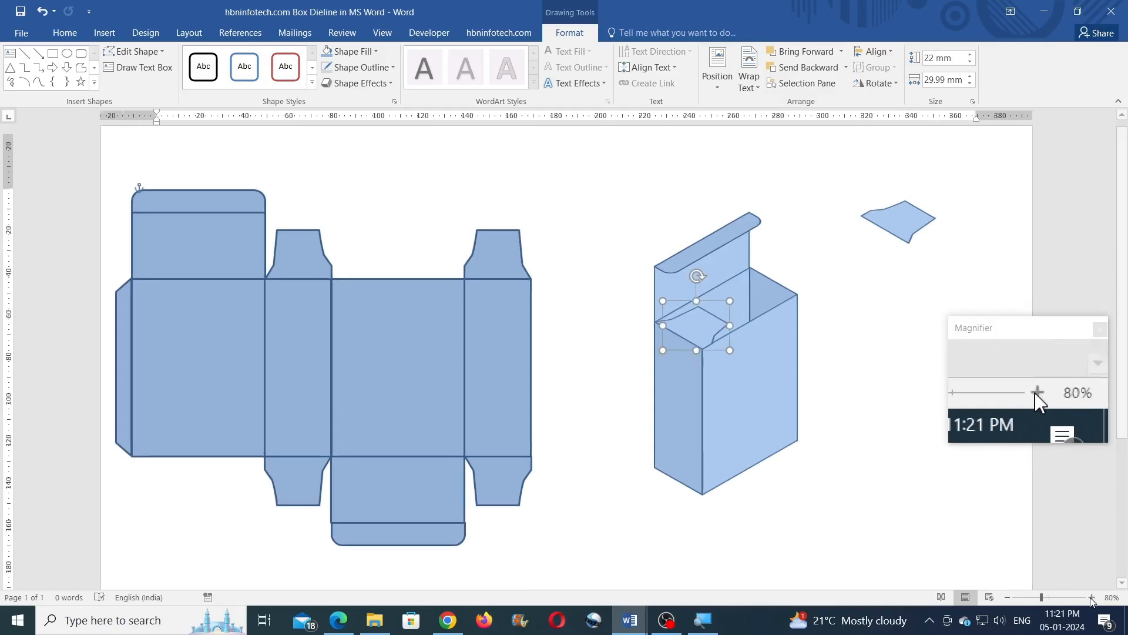
pyautogui.click(1092, 597)
pyautogui.click(1092, 597)
pyautogui.click(1091, 597)
pyautogui.click(1092, 597)
pyautogui.click(1092, 597)
pyautogui.click(1091, 597)
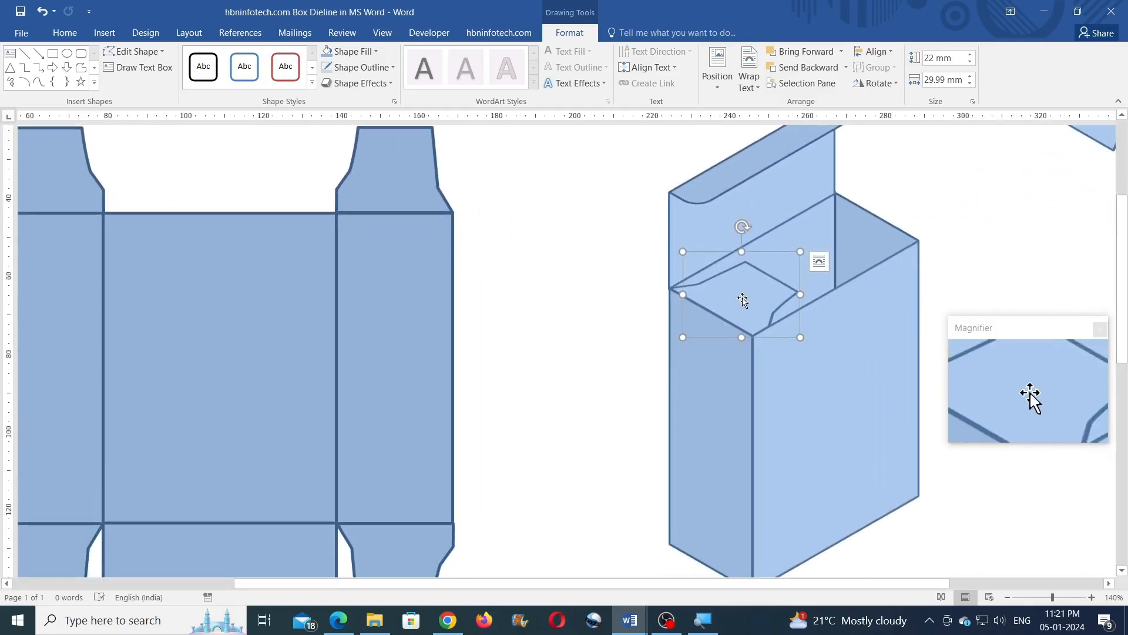
pyautogui.press('Up')
pyautogui.press('Down')
pyautogui.press('Left')
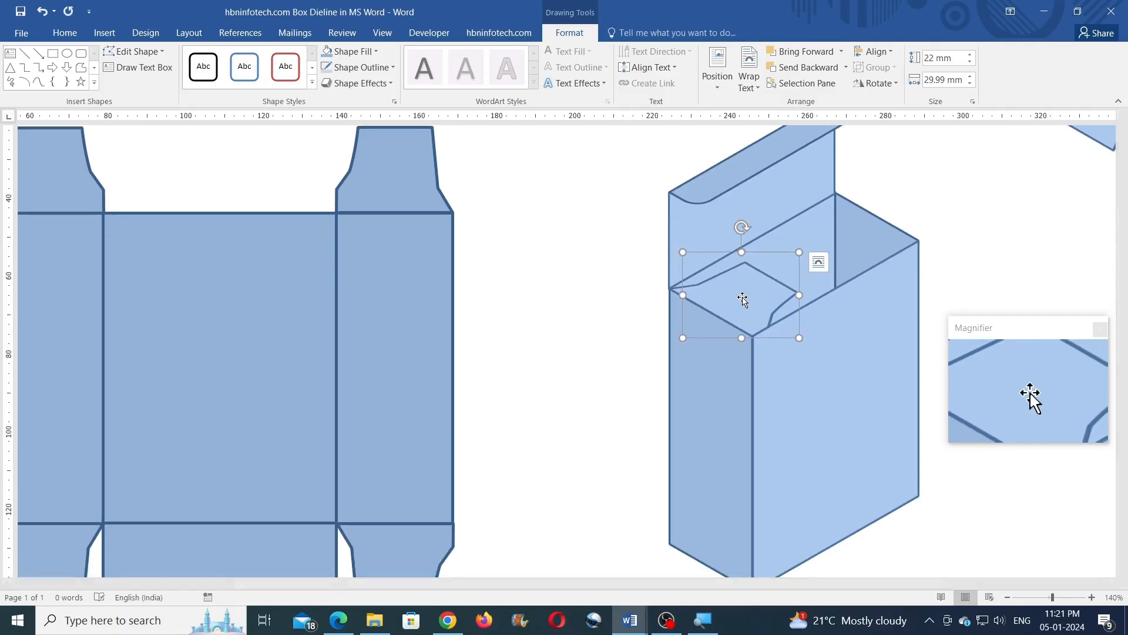
# - Nudge the lid panel and the left dust flap slightly right to line up with the box's edges
pyautogui.click(730, 234)
pyautogui.press('Right')
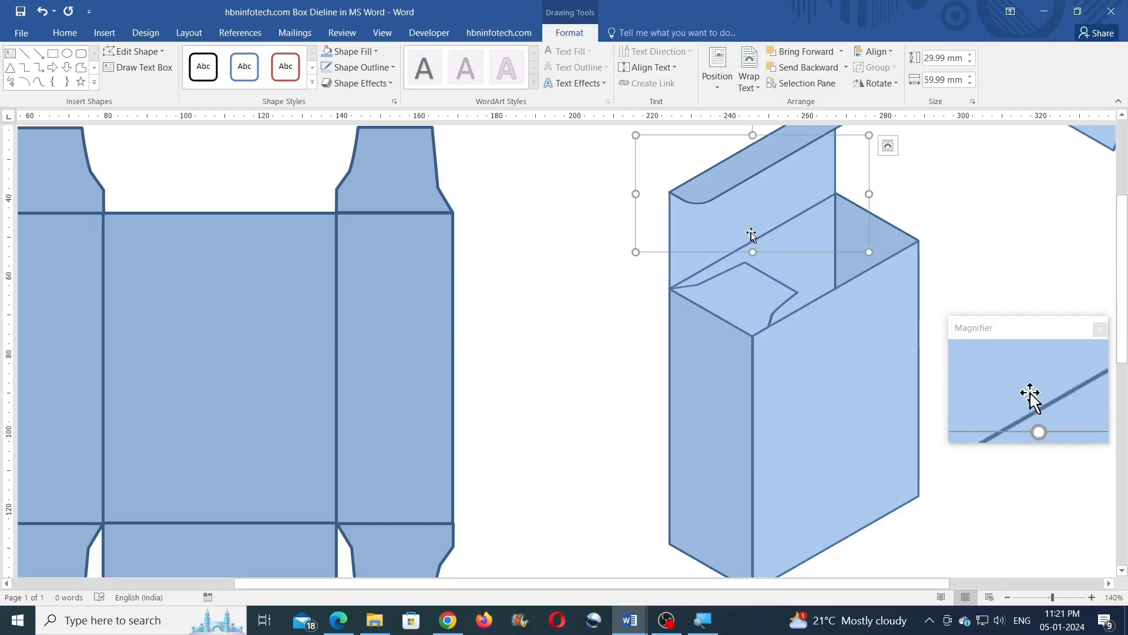
pyautogui.click(806, 231)
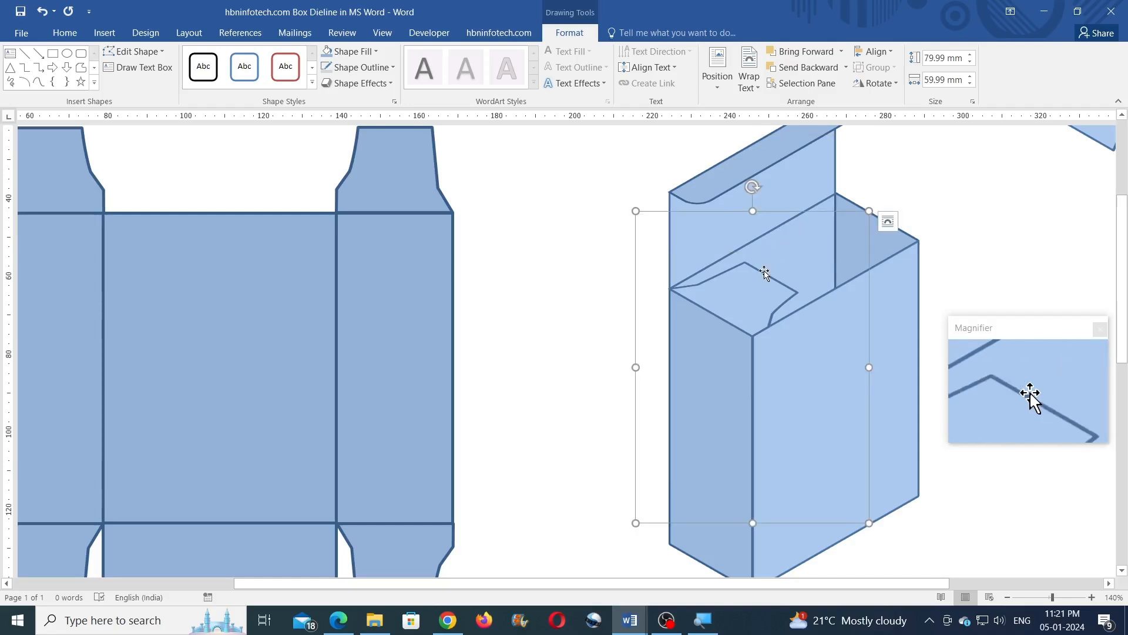
pyautogui.click(758, 290)
pyautogui.hotkey('ctrl', 'Right')
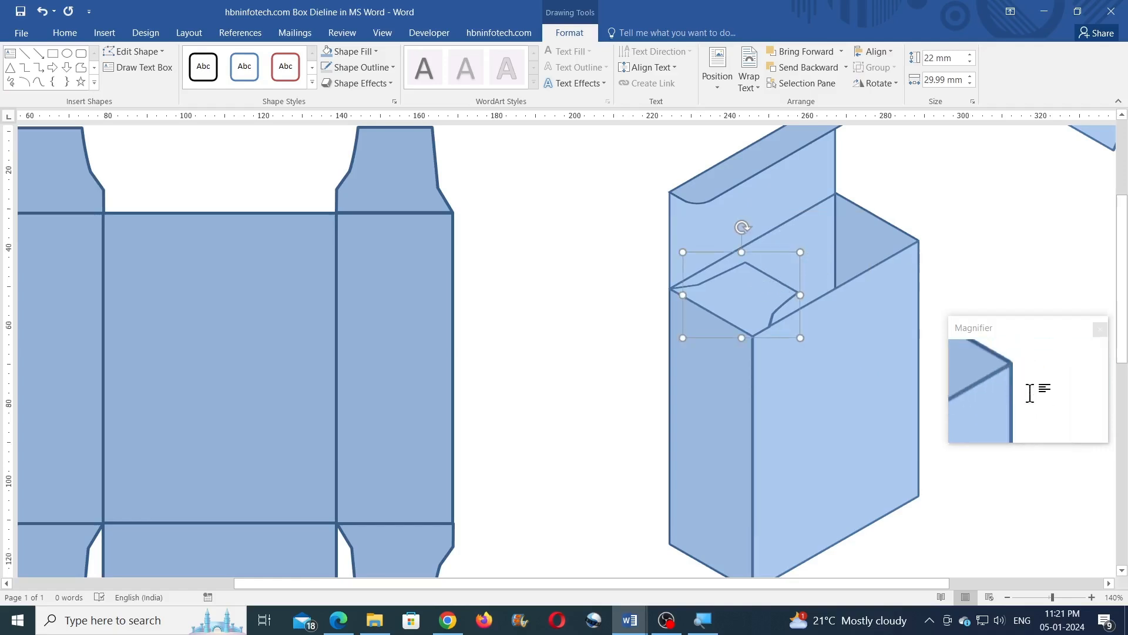
# - Move the dust flap copy near the back right corner of the 3-D box, and flip it vertically and horizontally
pyautogui.scroll(1, 1088, 162)
pyautogui.moveTo(1088, 162); pyautogui.dragTo(900, 237)
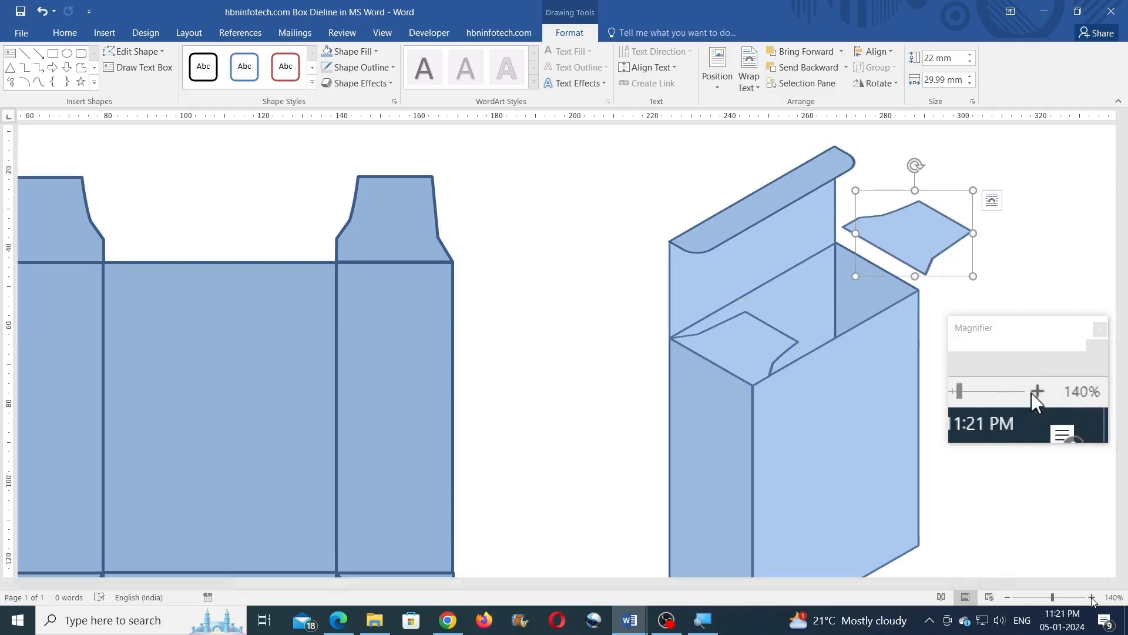
pyautogui.moveTo(887, 587); pyautogui.dragTo(1065, 587)
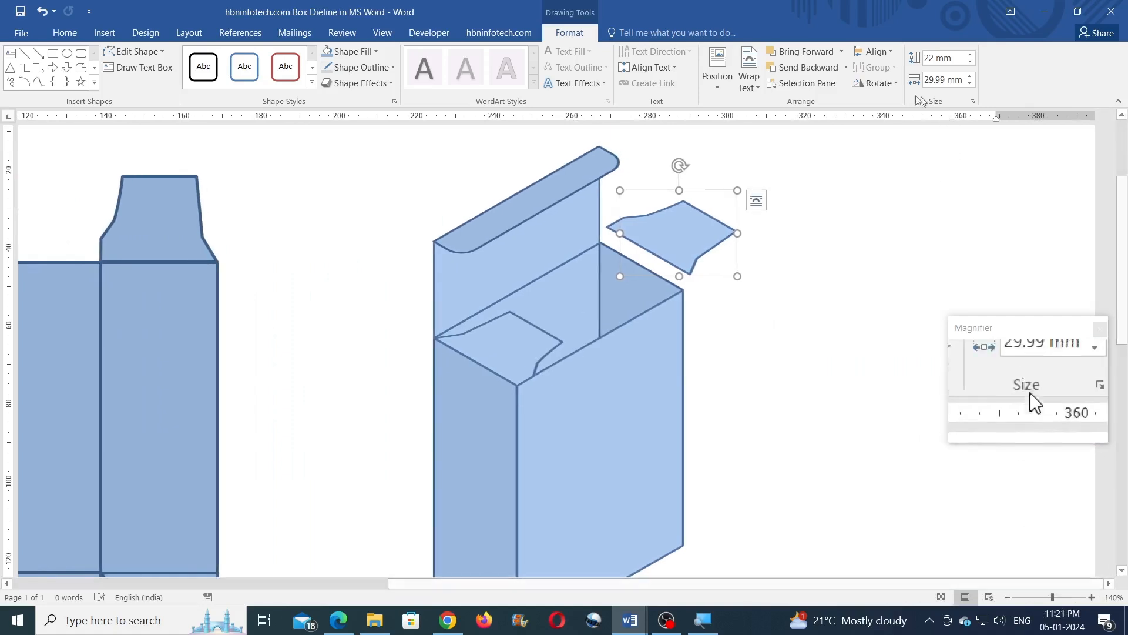
pyautogui.click(895, 84)
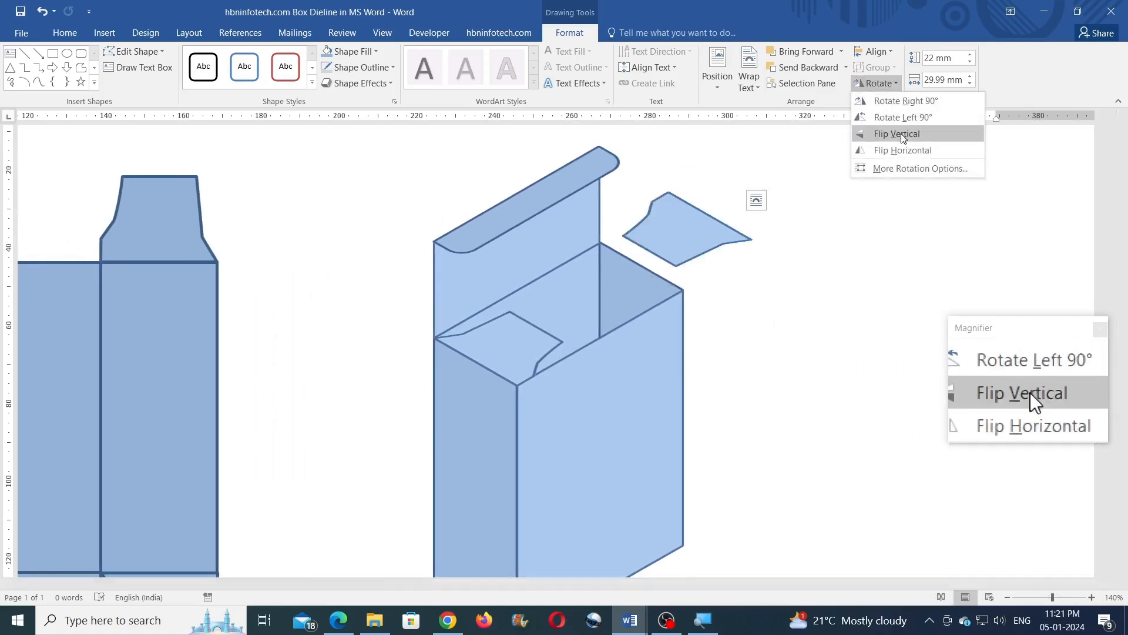
pyautogui.click(897, 134)
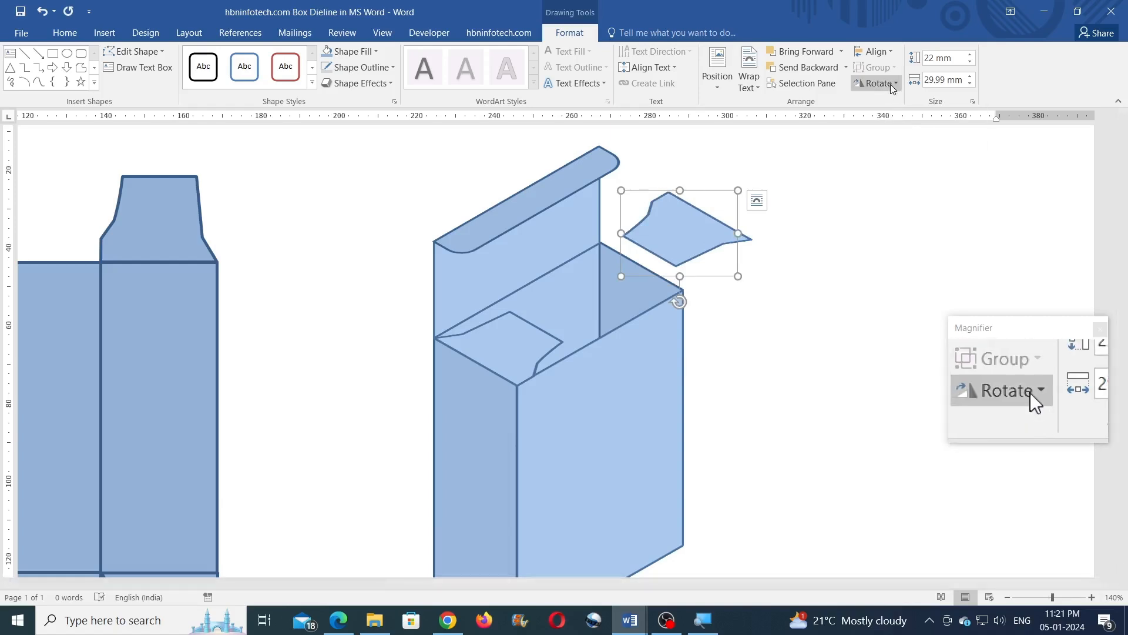
pyautogui.click(891, 84)
pyautogui.click(905, 151)
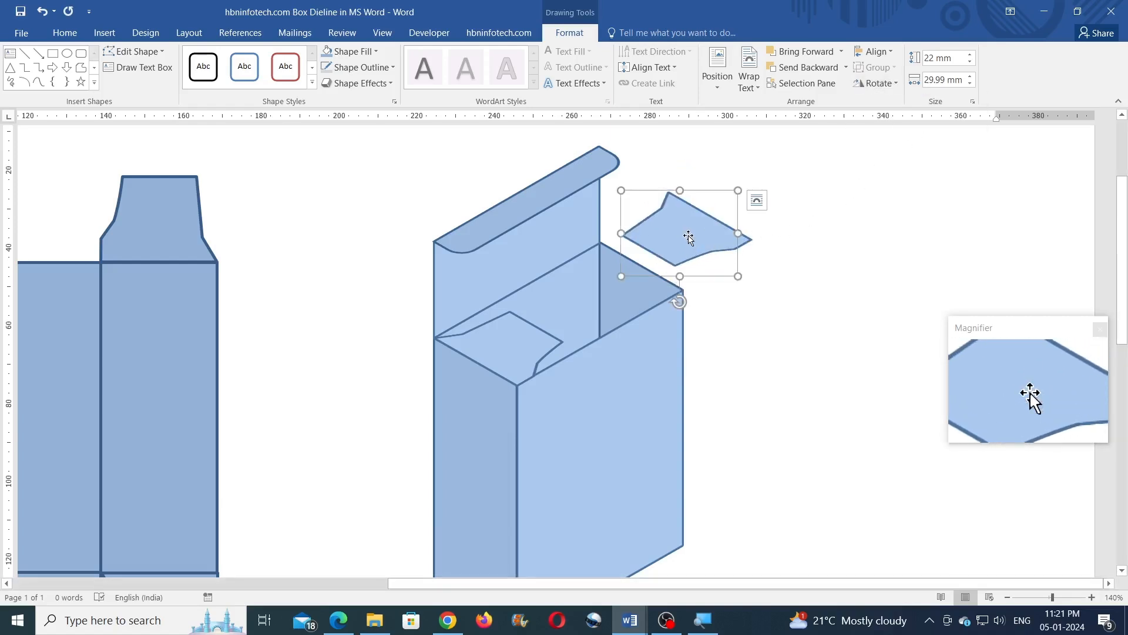
# - Fit the flipped dust flap onto the top edge of the 3-D box's right side panel with small position adjustments
pyautogui.moveTo(688, 236); pyautogui.dragTo(621, 283)
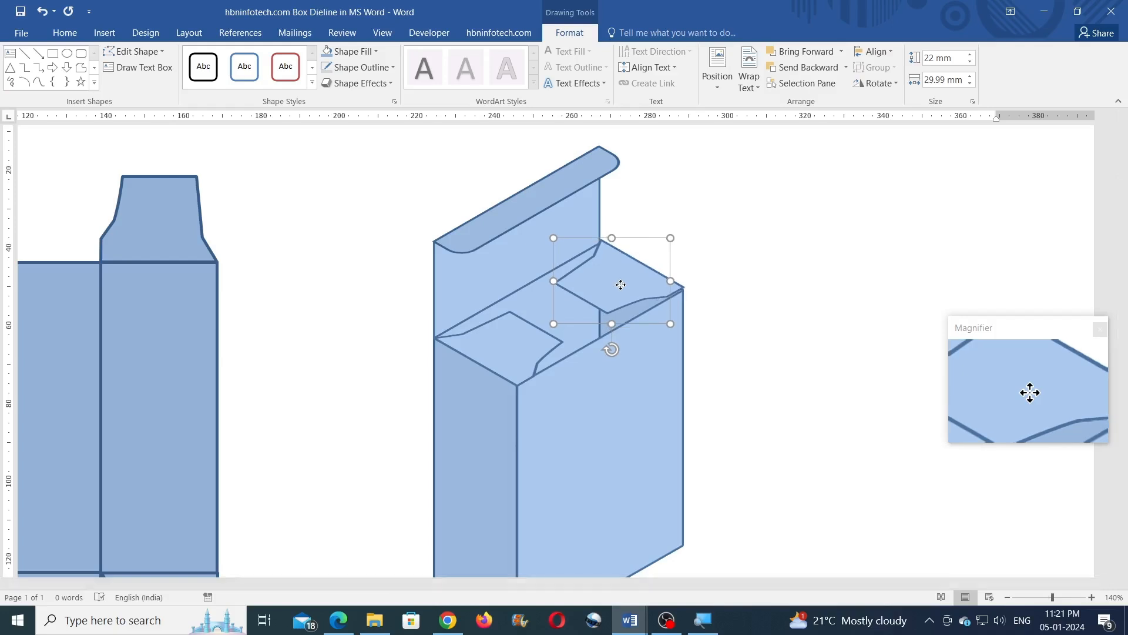
pyautogui.hotkey('ctrl', 'z')
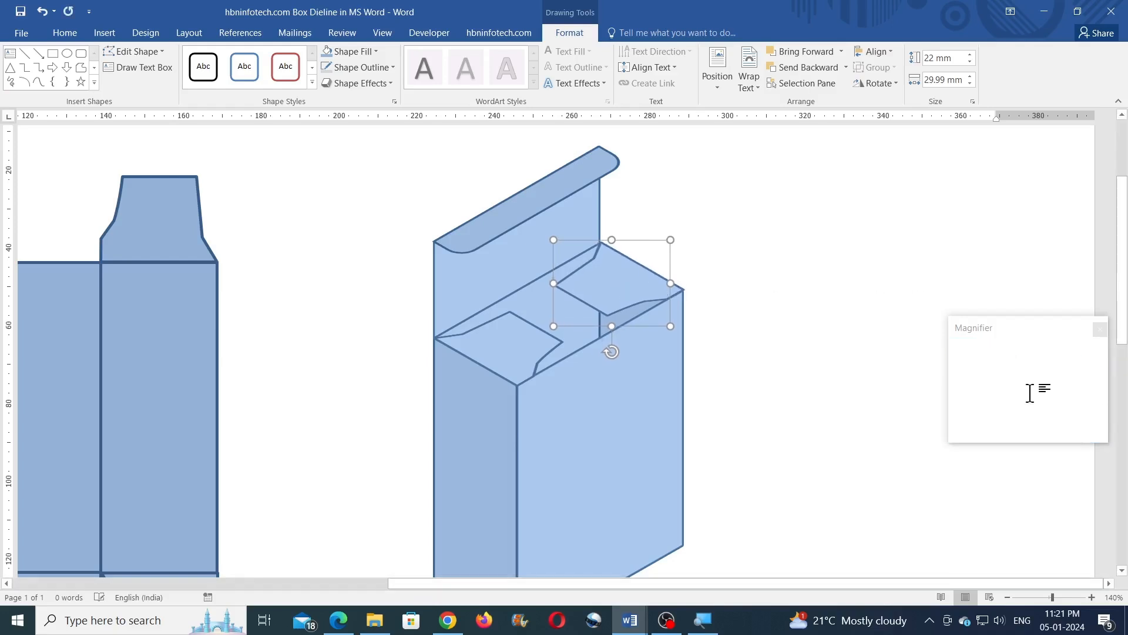
pyautogui.press('Left')
pyautogui.press('Up')
pyautogui.press('Down')
pyautogui.press('Right')
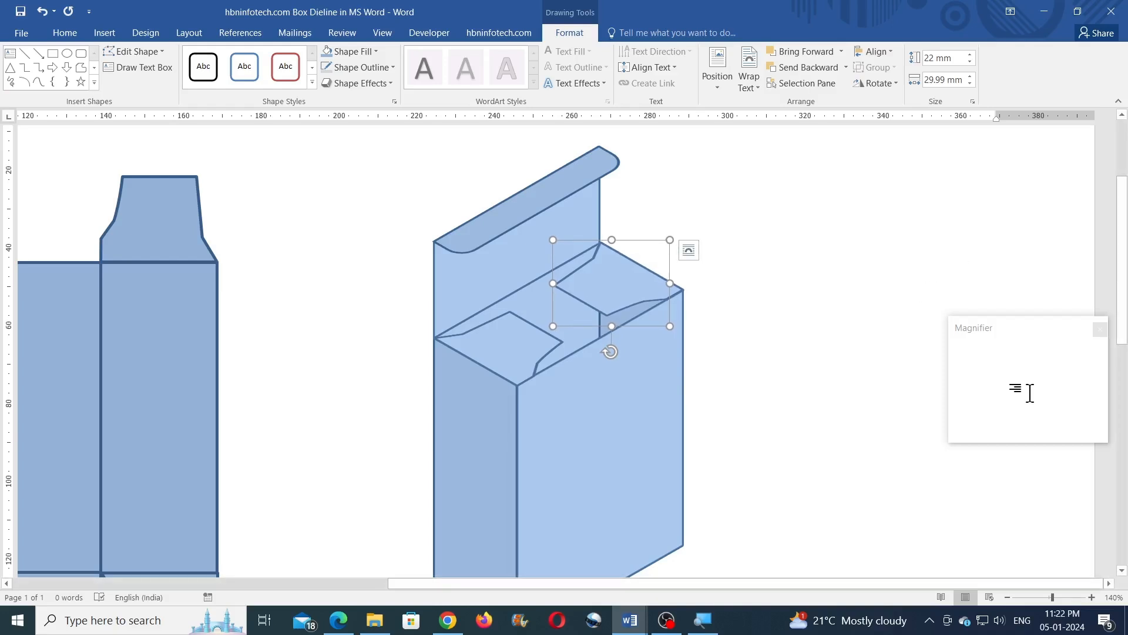
pyautogui.click(799, 280)
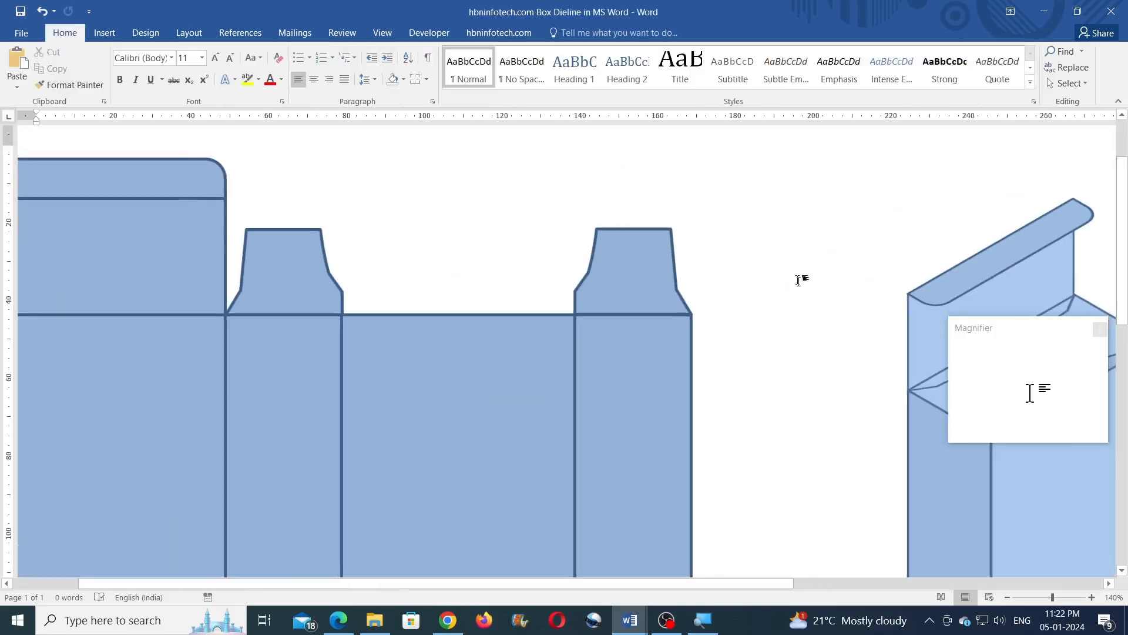
# - Select all parts of the 3-D box together and move them left and slightly down, closer to the dieline
pyautogui.click(1010, 597)
pyautogui.click(1010, 597)
pyautogui.click(1010, 596)
pyautogui.click(1010, 597)
pyautogui.click(1010, 597)
pyautogui.click(1009, 596)
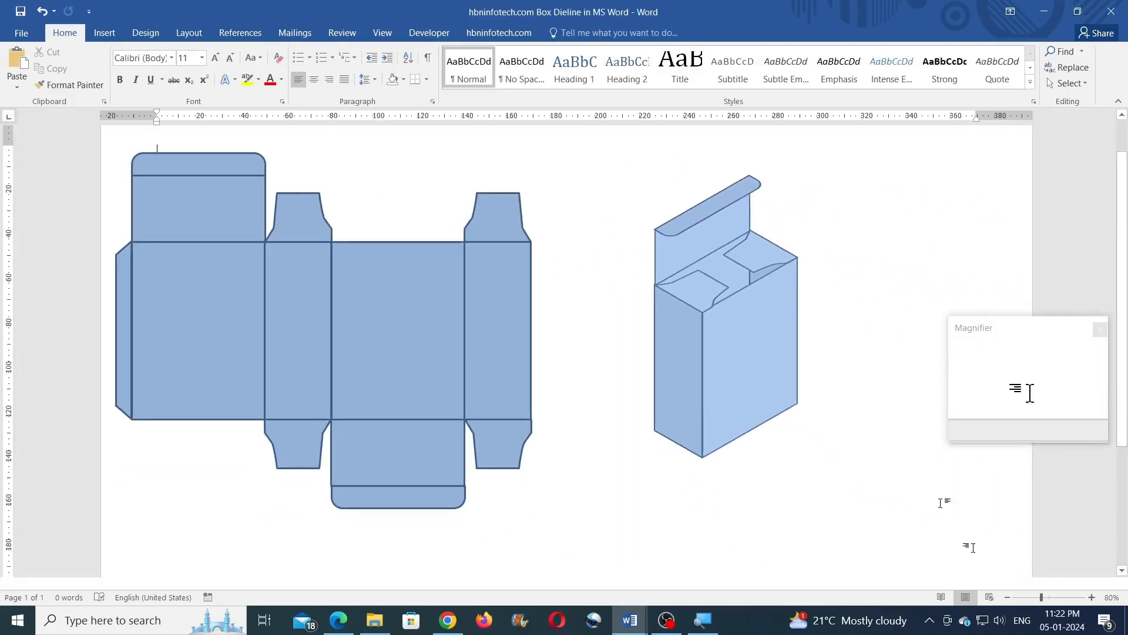
pyautogui.click(1069, 83)
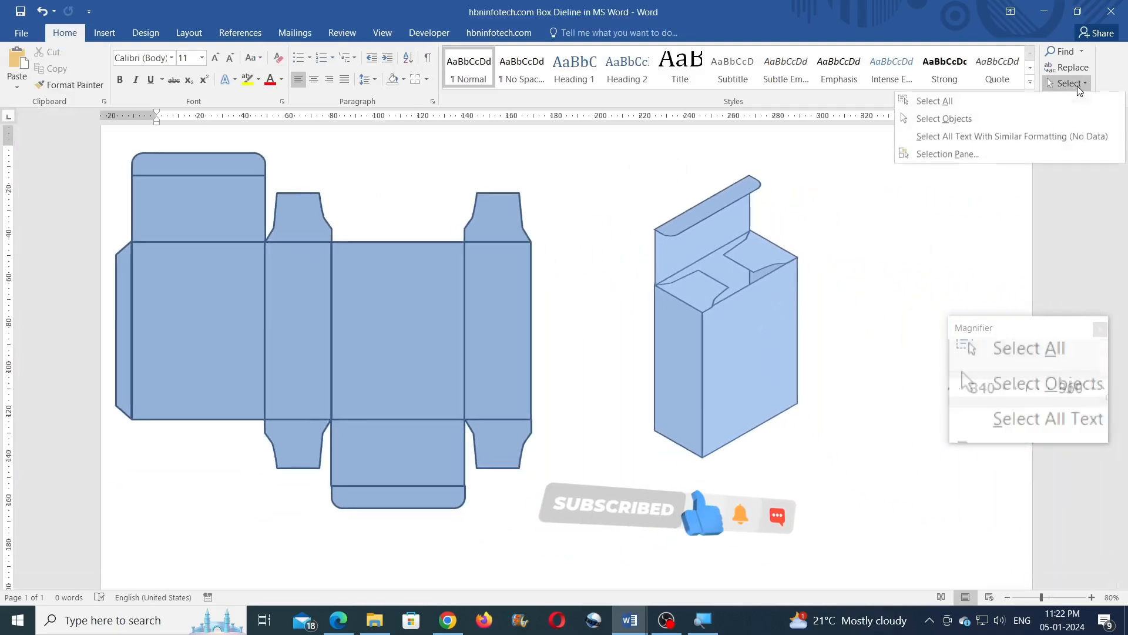
pyautogui.click(978, 124)
pyautogui.moveTo(616, 148)
pyautogui.mouseDown()
pyautogui.moveTo(838, 433)
pyautogui.moveTo(856, 567)
pyautogui.mouseUp()
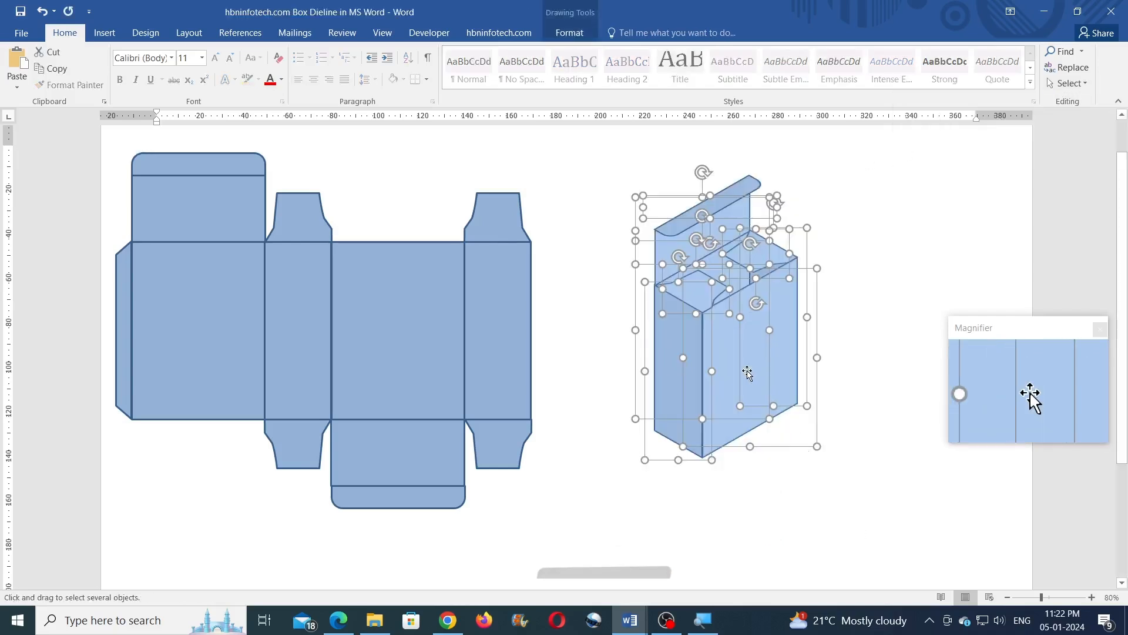
pyautogui.moveTo(682, 366)
pyautogui.mouseDown()
pyautogui.moveTo(672, 367)
pyautogui.moveTo(693, 384)
pyautogui.mouseUp()
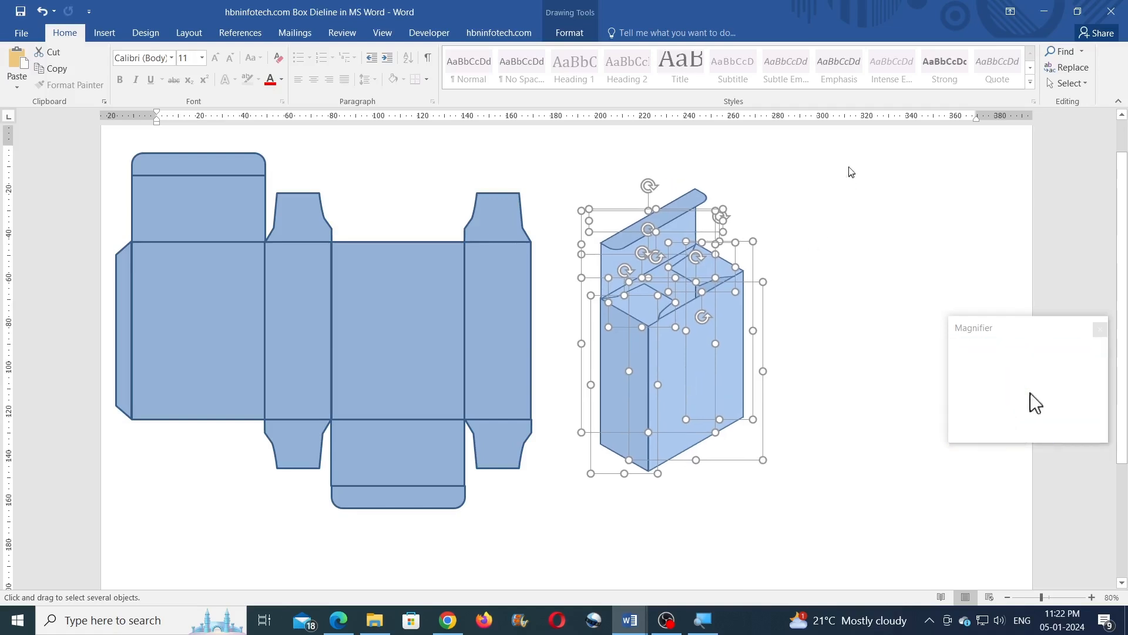
# - Group the 3-D box parts and enlarge the group to about 146 mm high by 100 mm wide
pyautogui.click(570, 33)
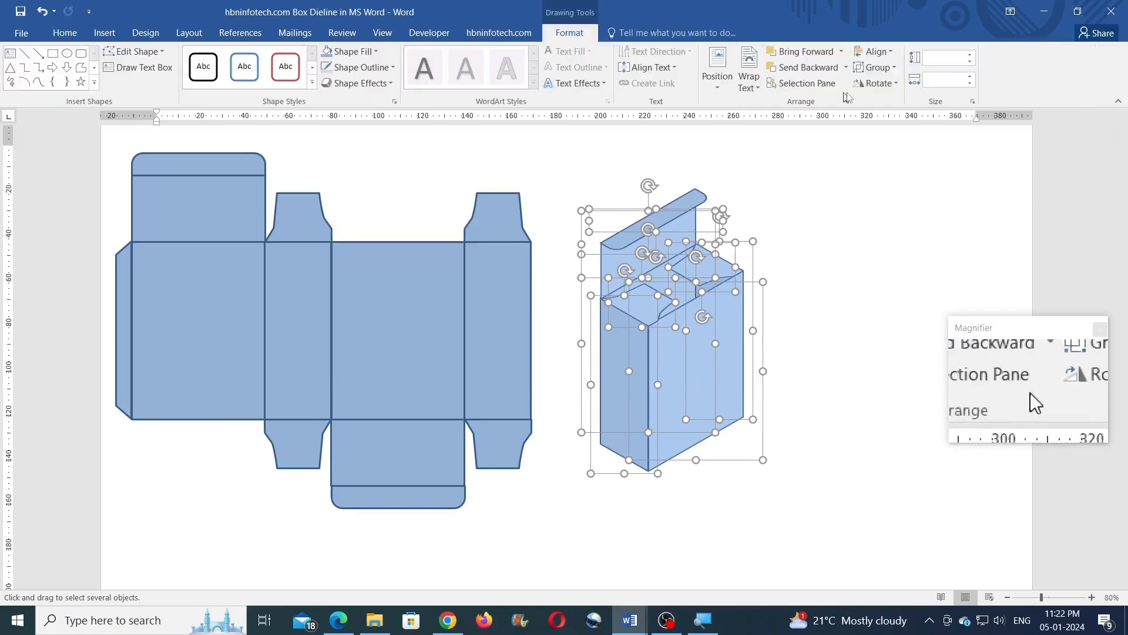
pyautogui.click(866, 69)
pyautogui.click(881, 89)
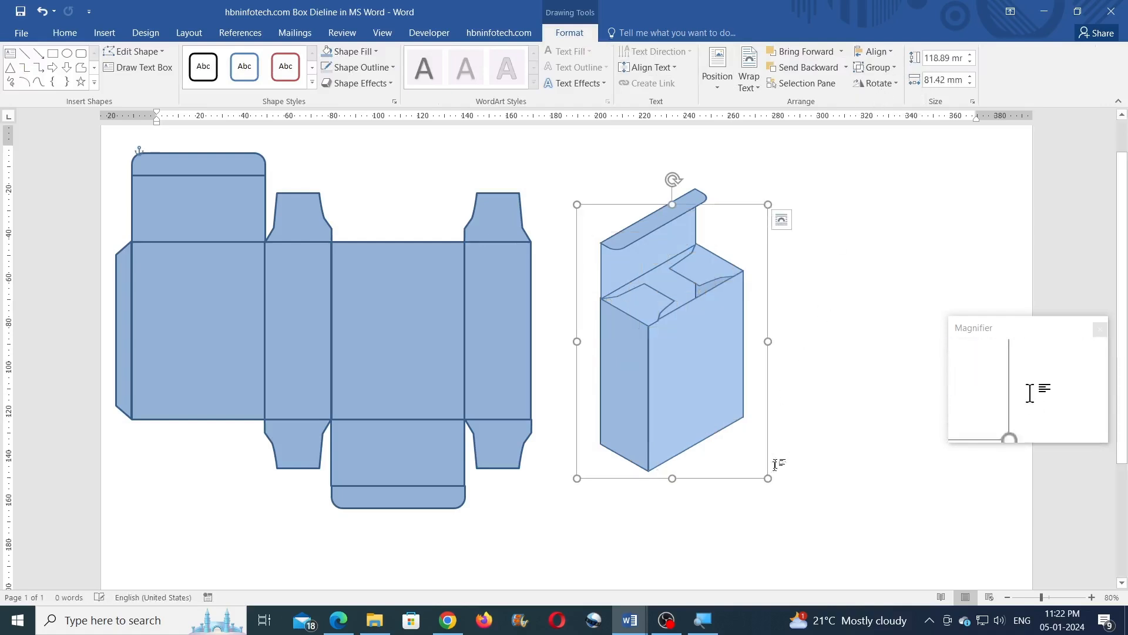
pyautogui.moveTo(769, 479); pyautogui.dragTo(810, 539)
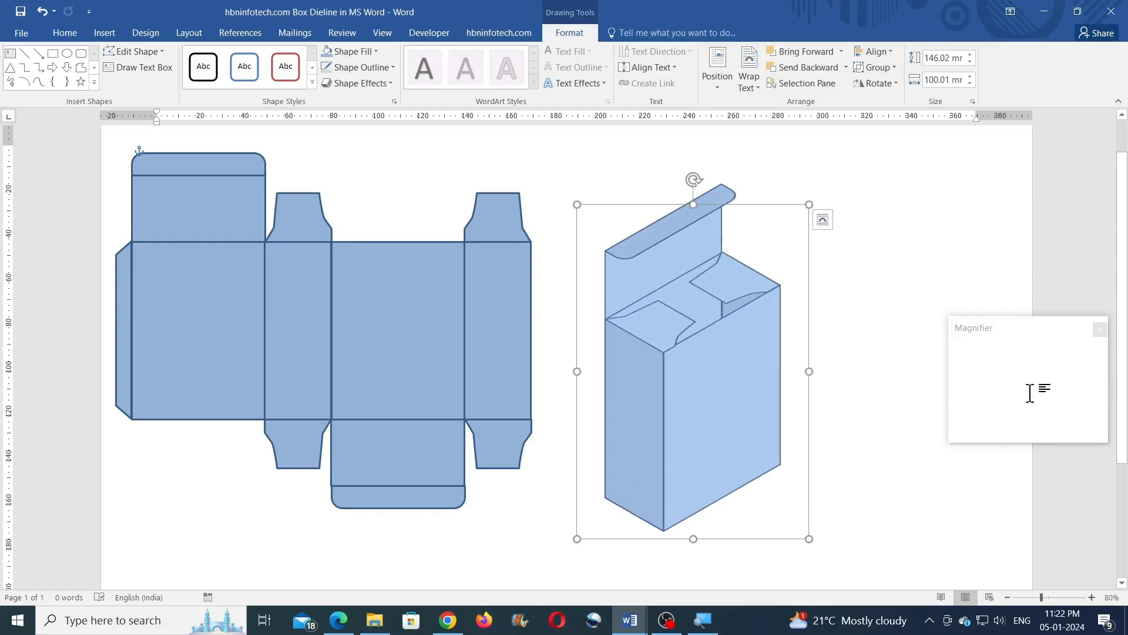
pyautogui.click(864, 358)
# - Ungroup the enlarged 3-D box into separate panels and deselect them
pyautogui.click(742, 361)
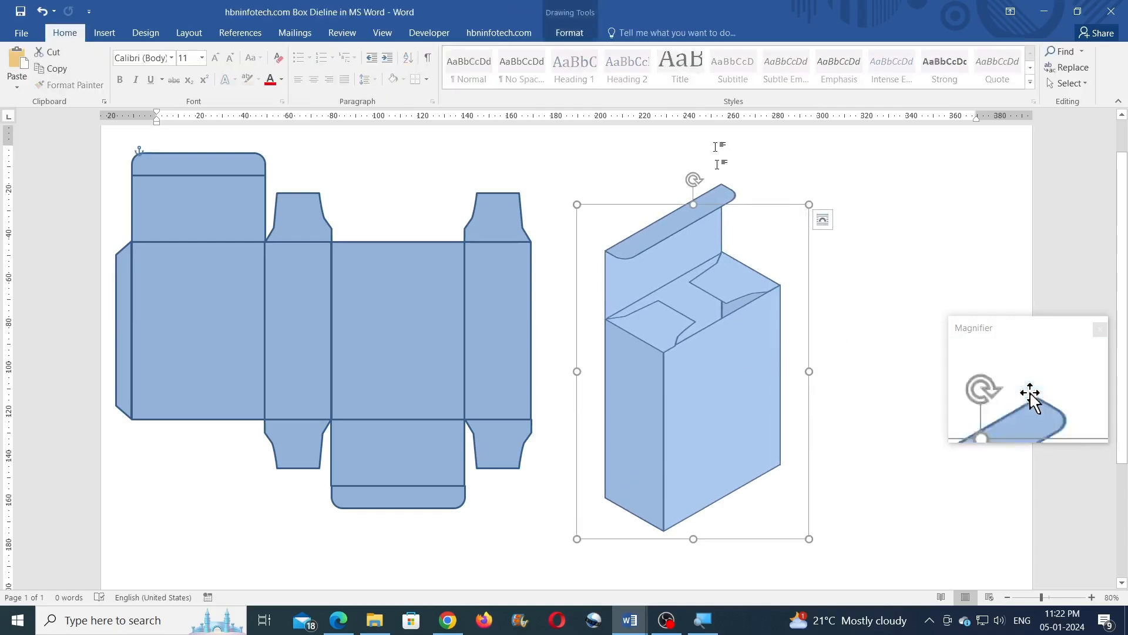
pyautogui.click(583, 34)
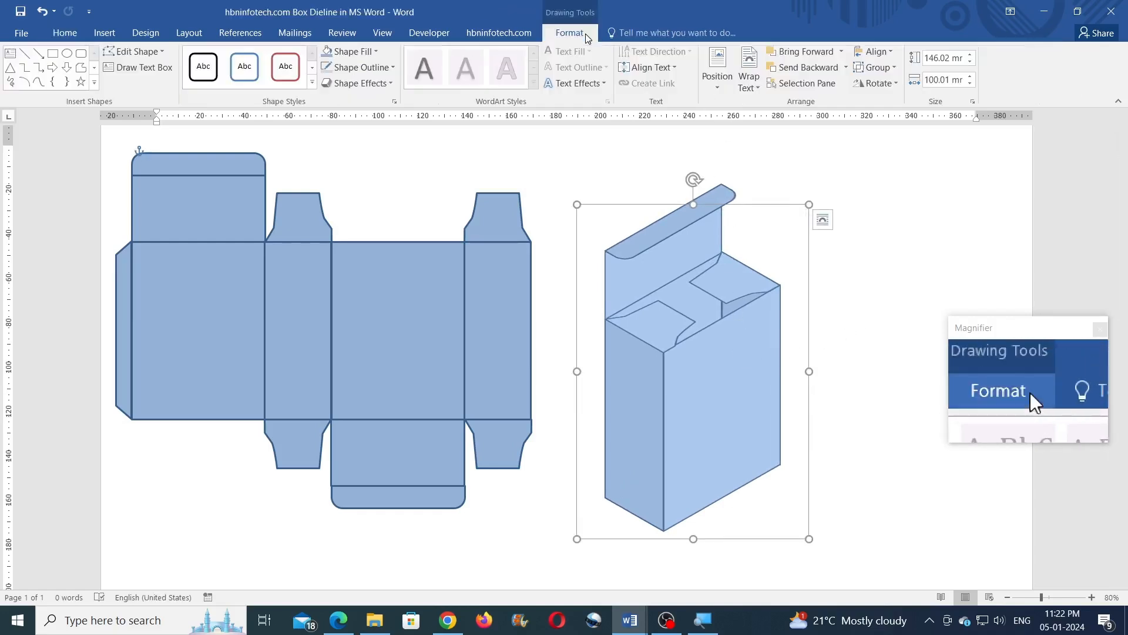
pyautogui.click(875, 67)
pyautogui.click(877, 104)
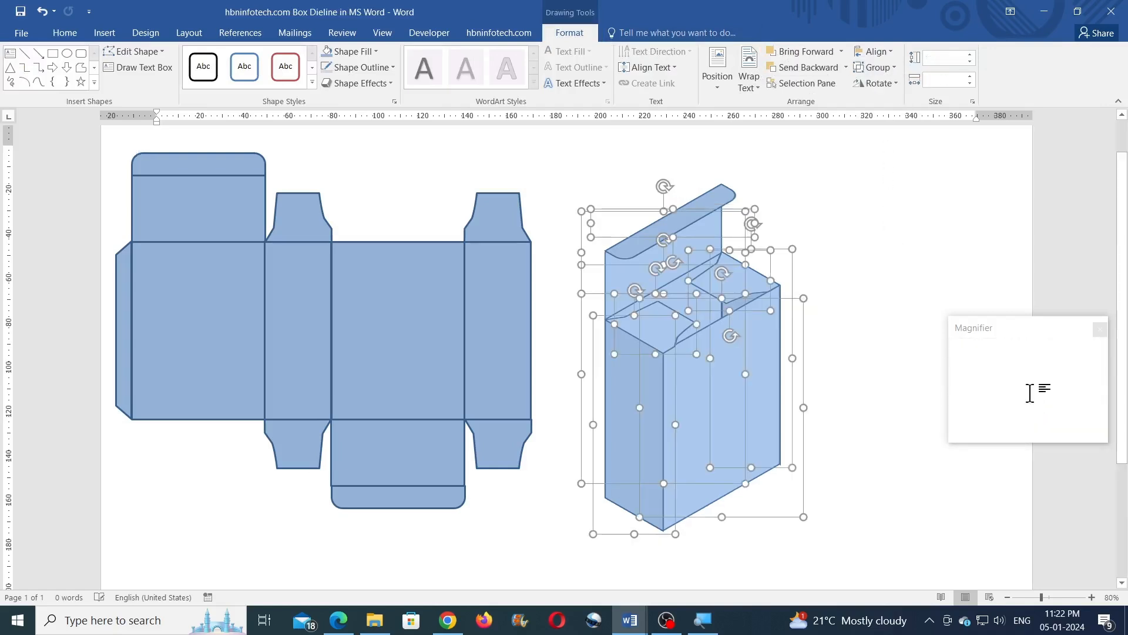
pyautogui.click(840, 281)
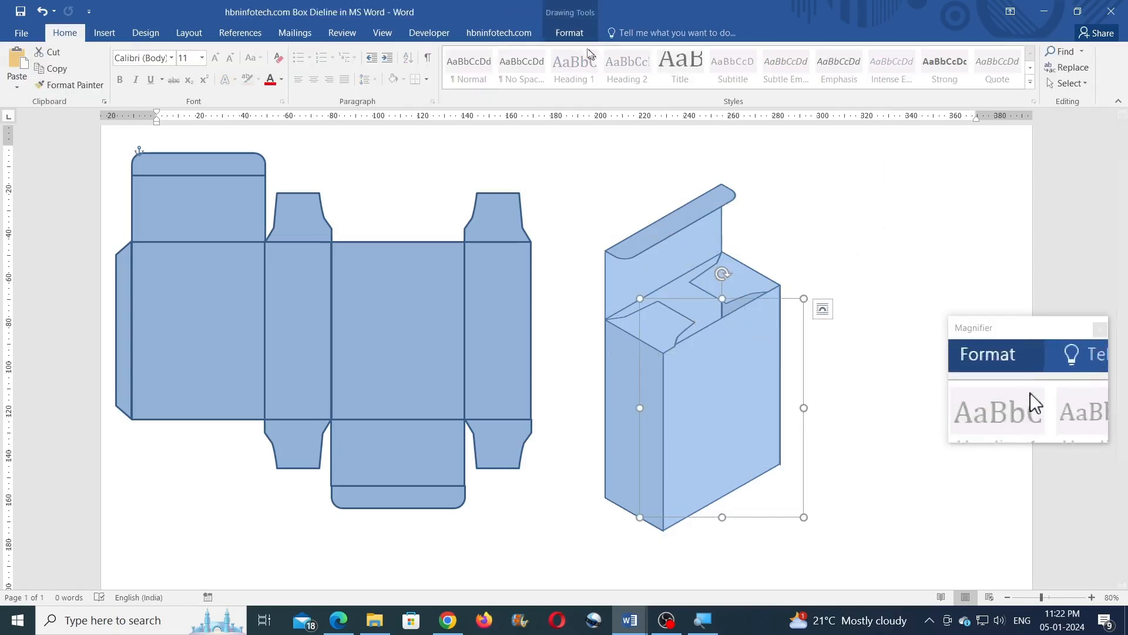
# - Fill the 3-D box's front panel with the crumpled brown paper texture
pyautogui.click(559, 37)
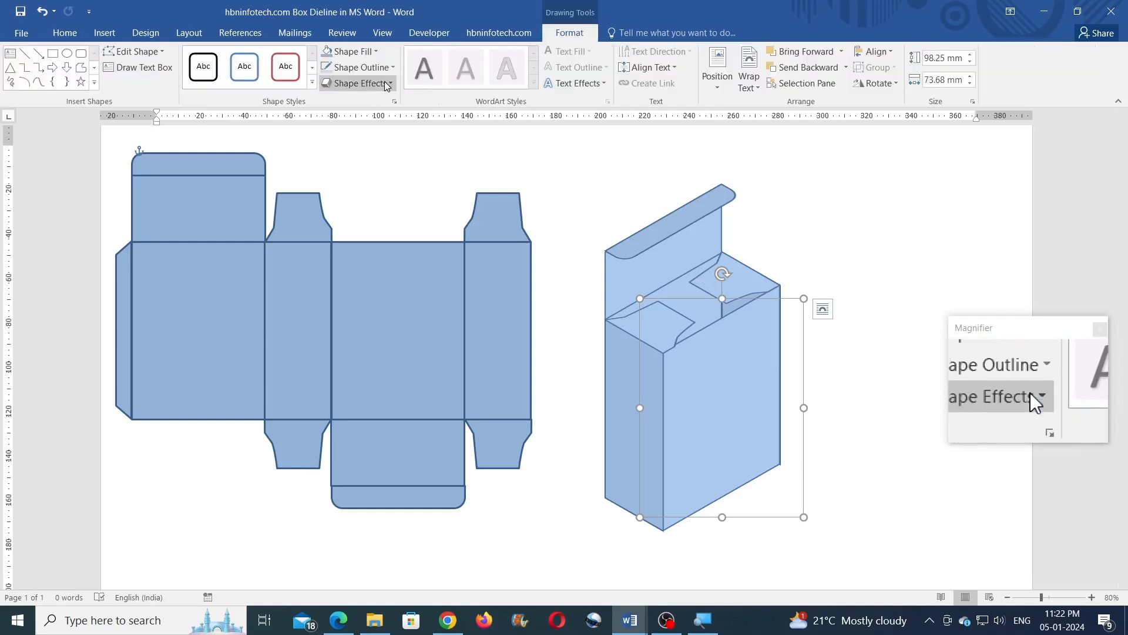
pyautogui.click(374, 52)
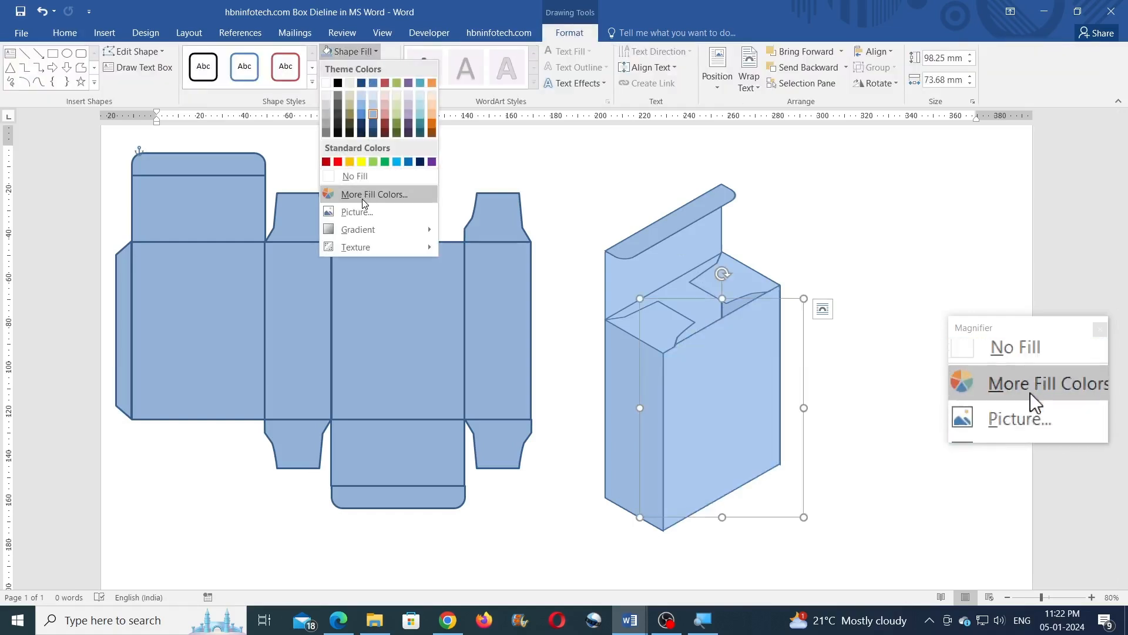
pyautogui.moveTo(358, 234)
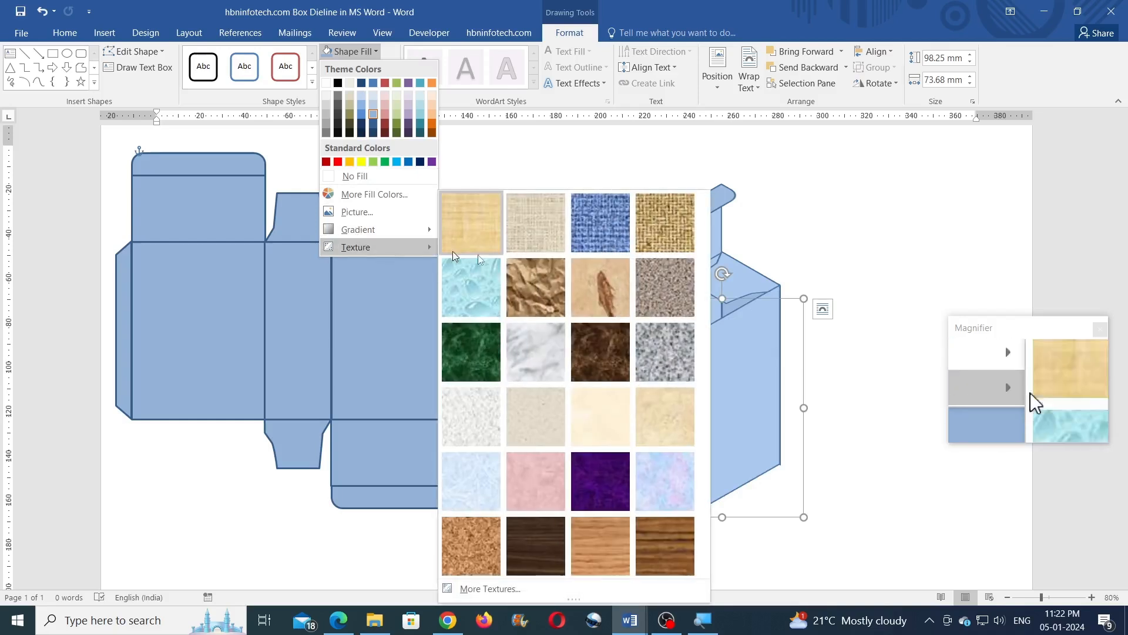
pyautogui.click(535, 287)
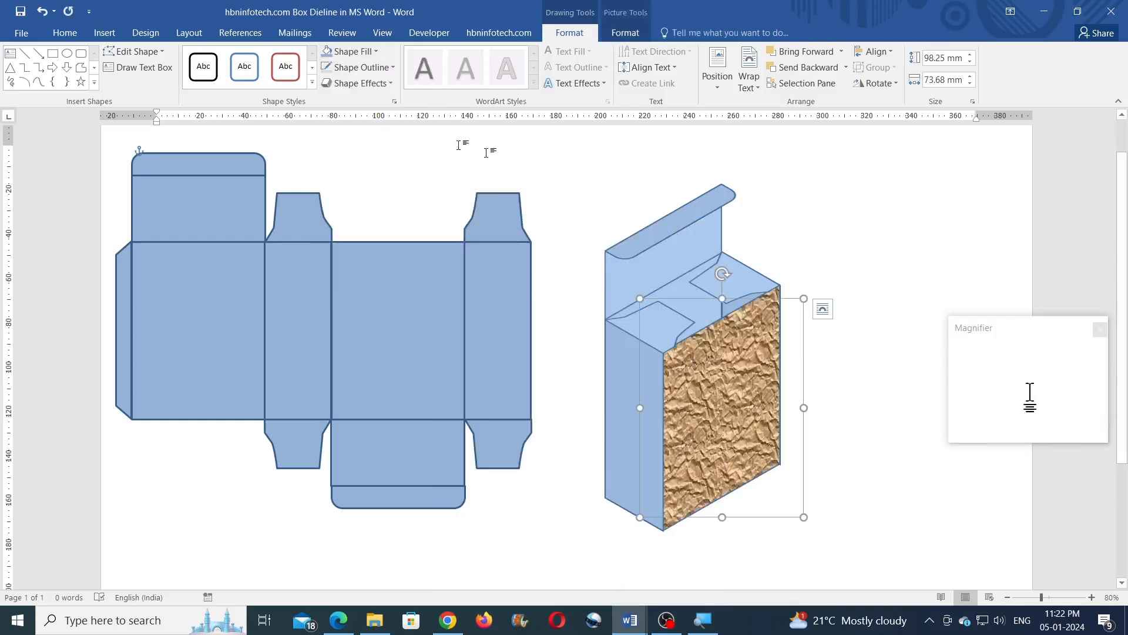
# - Give the 3-D box's front panel a pattern fill with the large checkerboard pattern
pyautogui.click(352, 51)
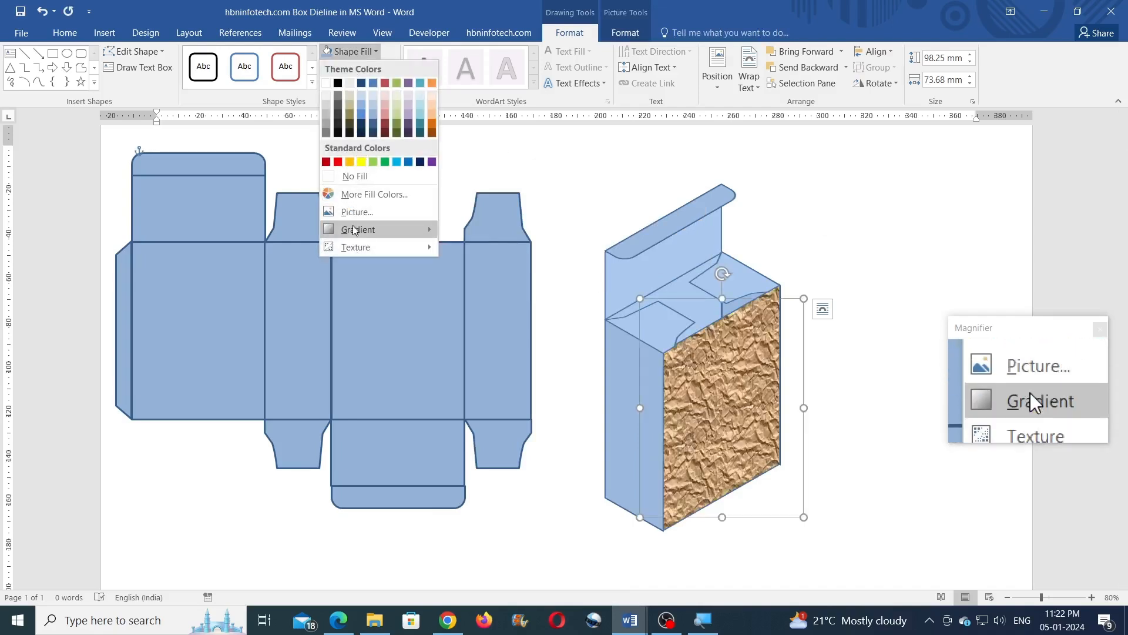
pyautogui.moveTo(355, 229)
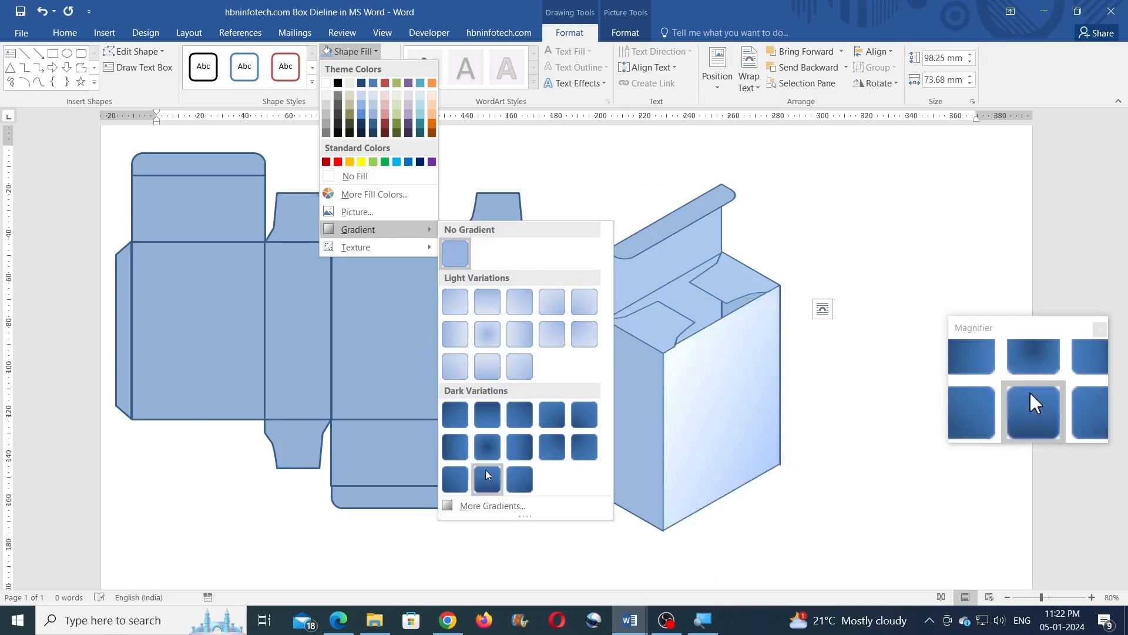
pyautogui.click(482, 507)
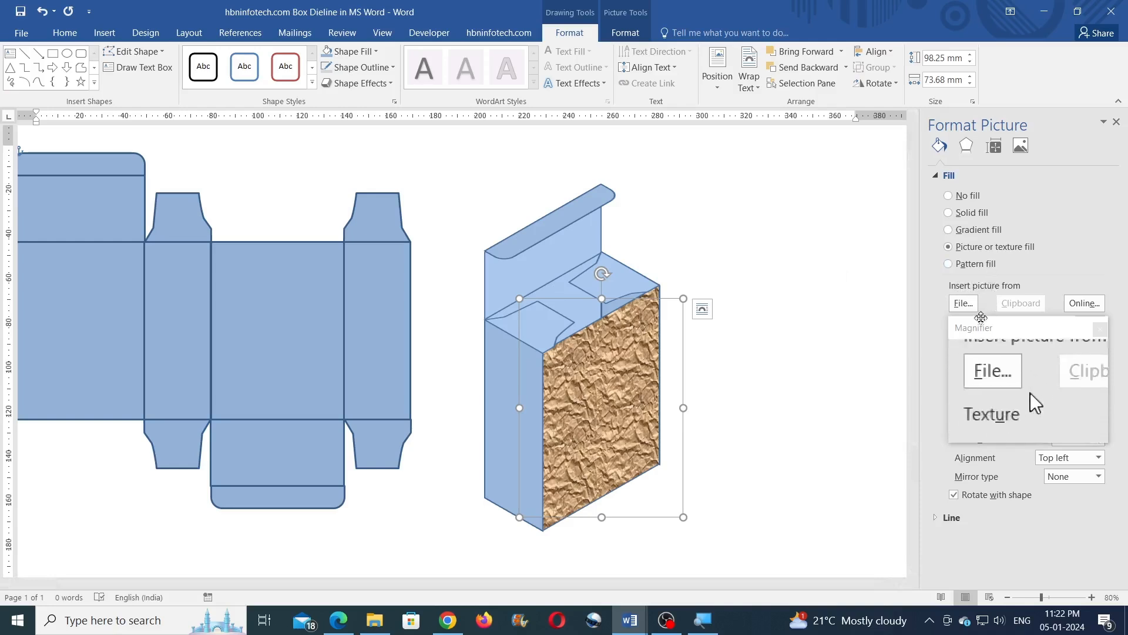
pyautogui.moveTo(981, 327); pyautogui.dragTo(731, 157)
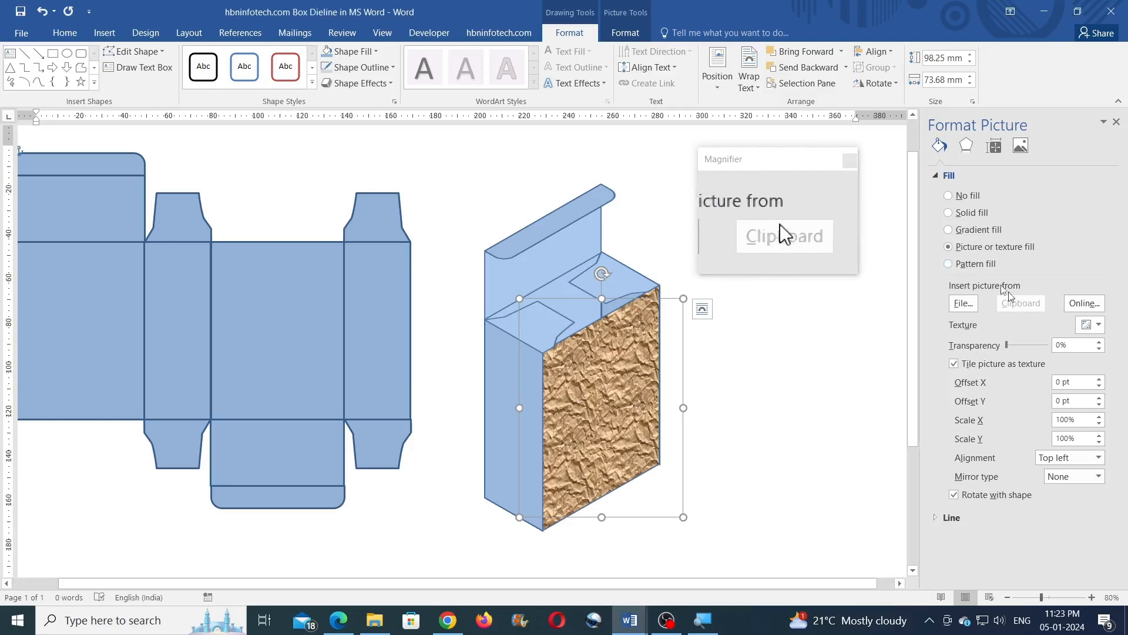
pyautogui.click(952, 264)
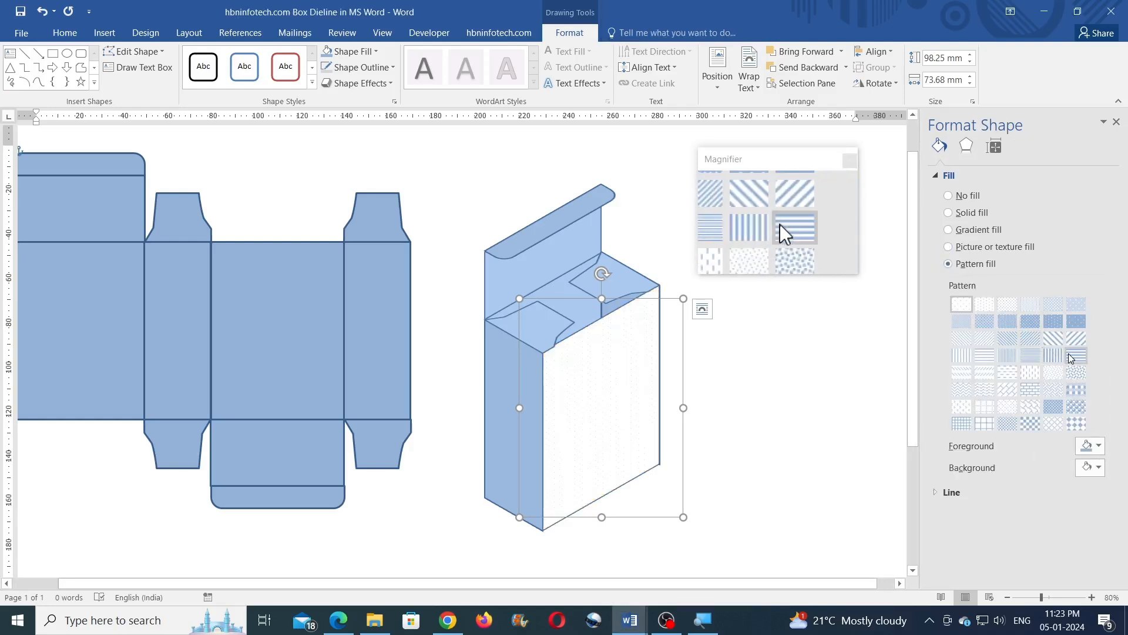
pyautogui.click(1030, 424)
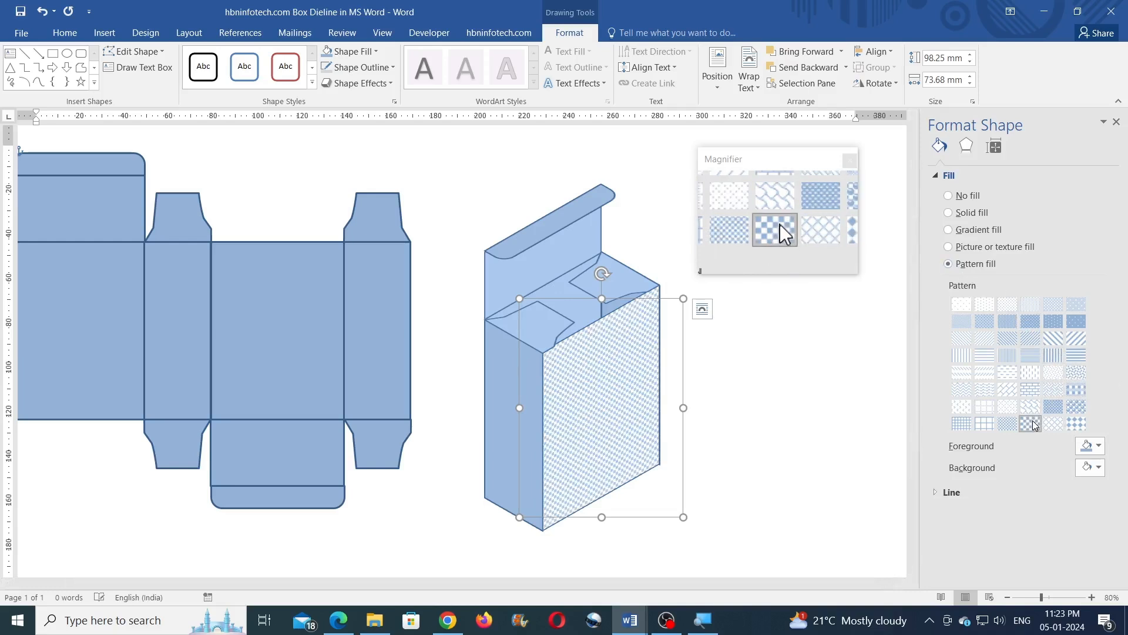
# - Try grid pattern fills on the 3-D box's left side panel and settle on the large checkerboard pattern
pyautogui.click(510, 377)
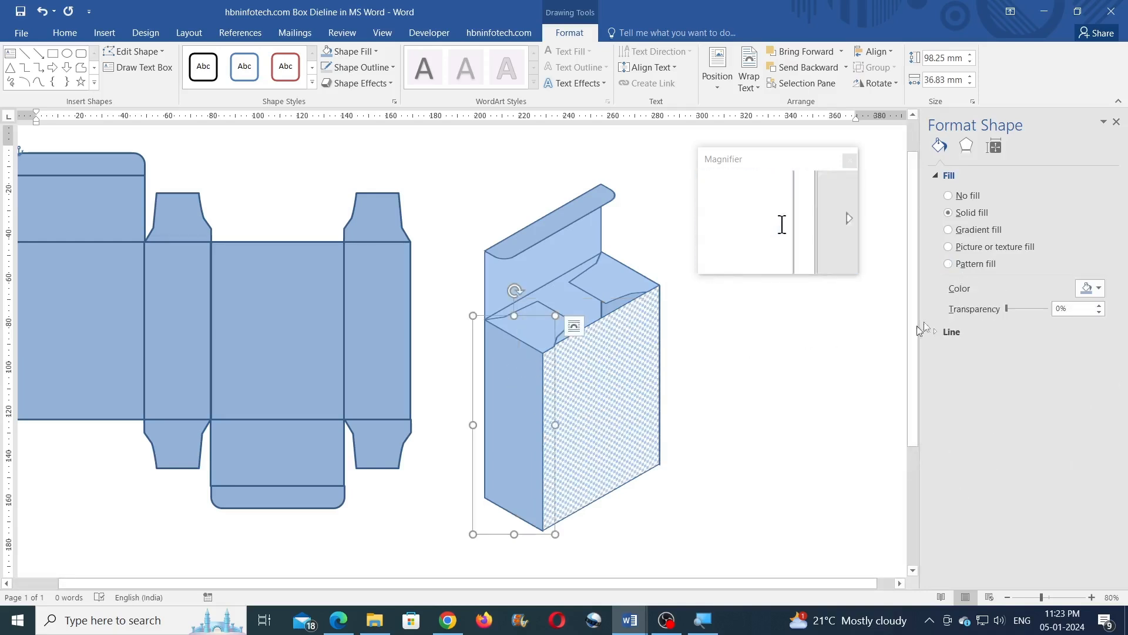
pyautogui.click(969, 269)
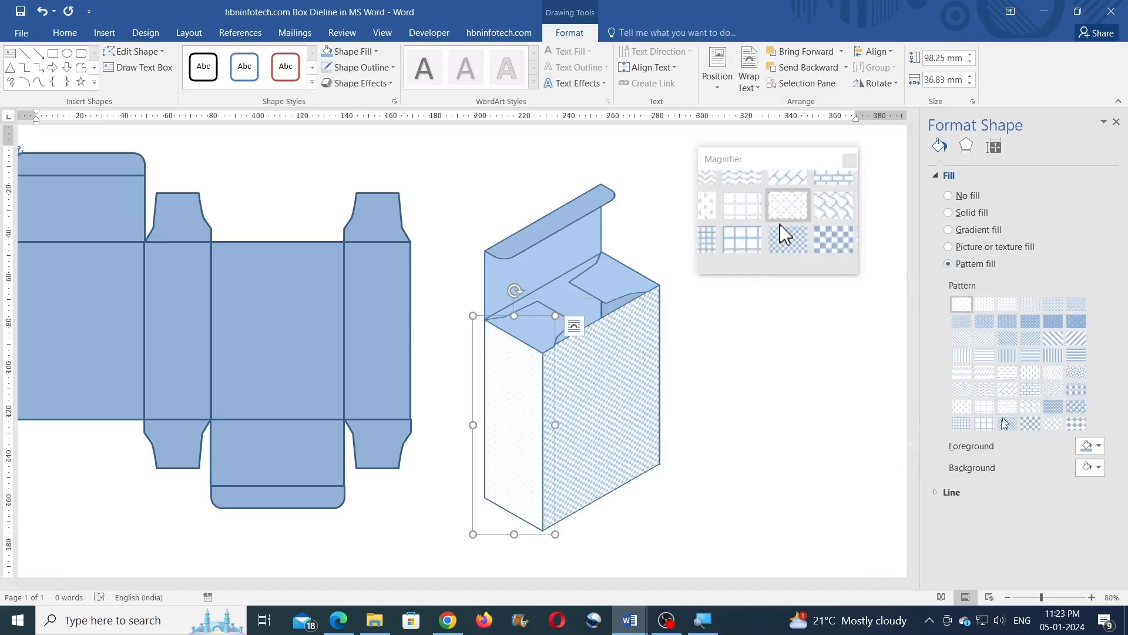
pyautogui.click(962, 424)
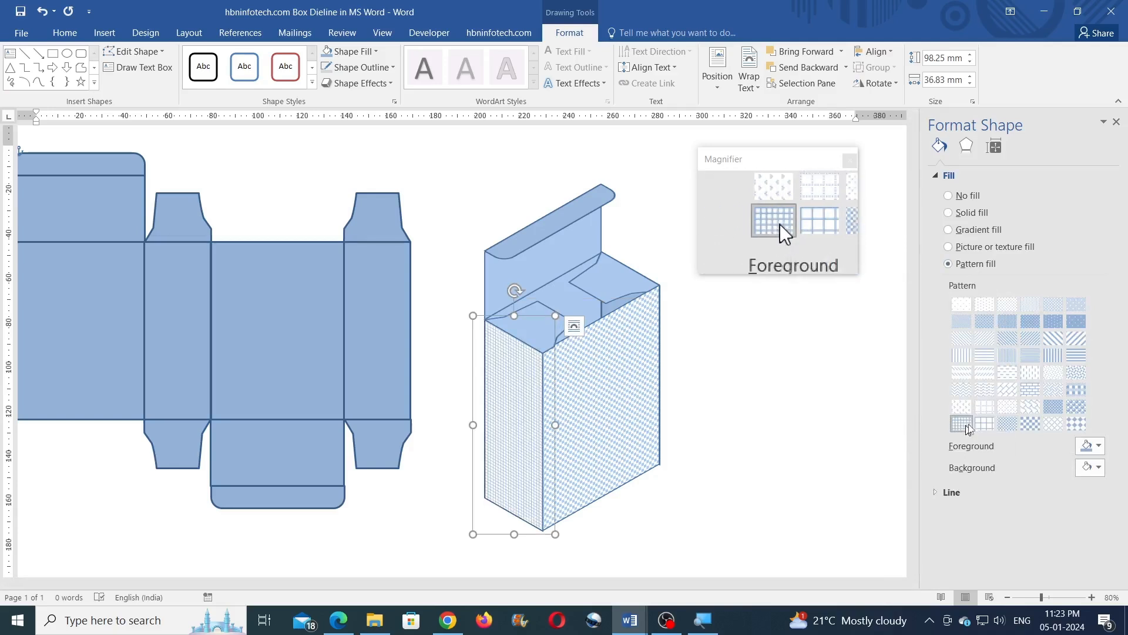
pyautogui.click(986, 425)
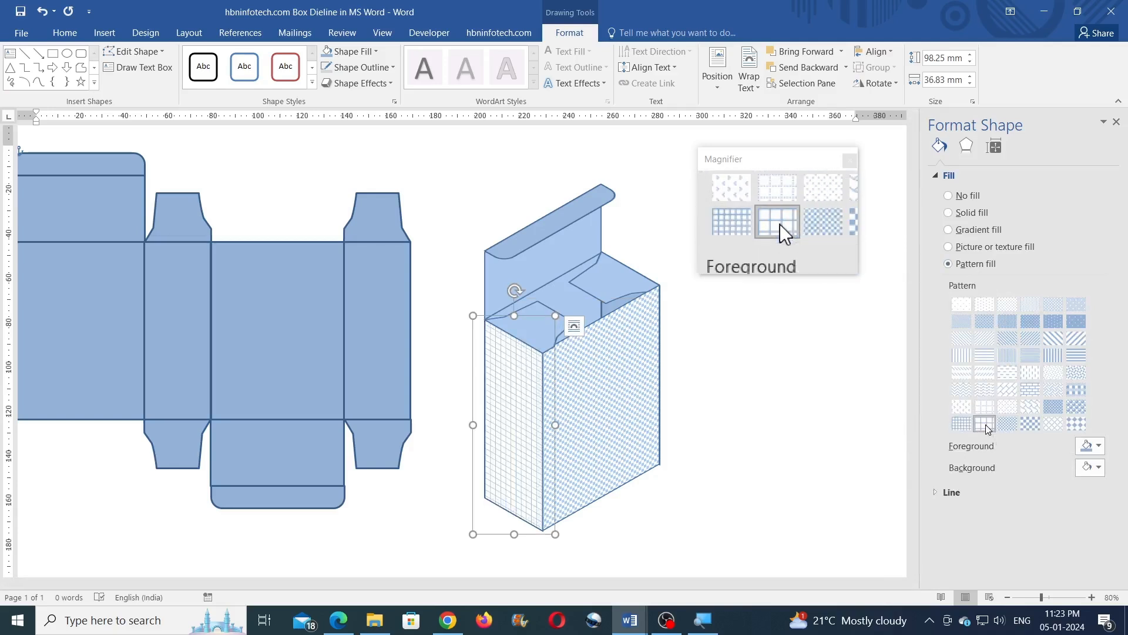
pyautogui.click(1029, 425)
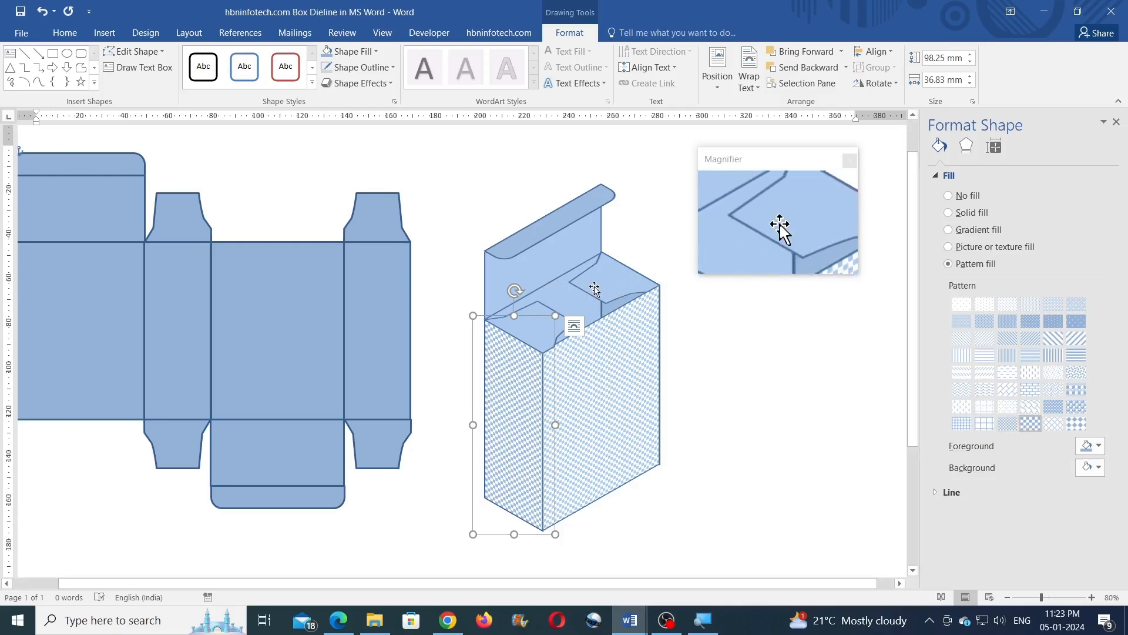
# - Fill the right dust flap of the 3-D box with a solid light orange theme color
pyautogui.click(578, 302)
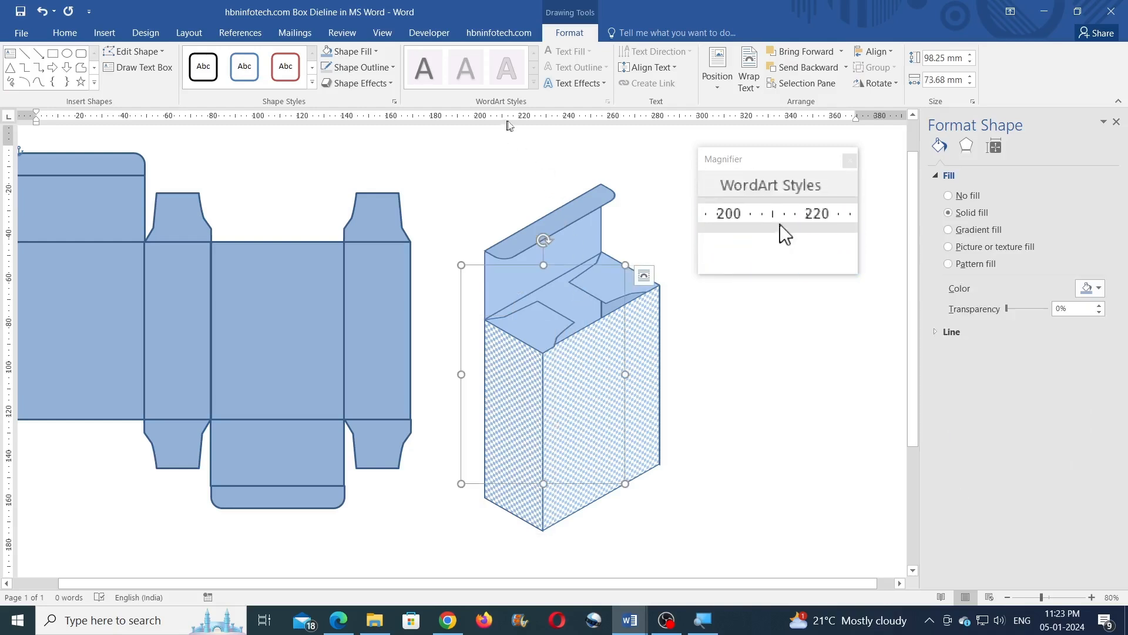
pyautogui.click(593, 286)
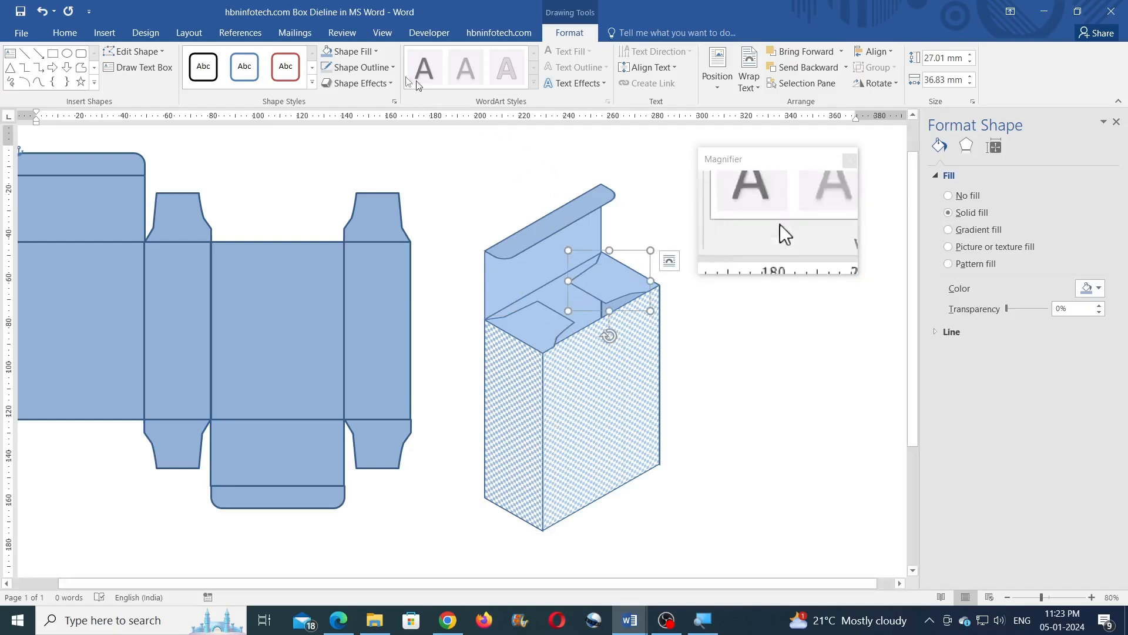
pyautogui.click(1099, 295)
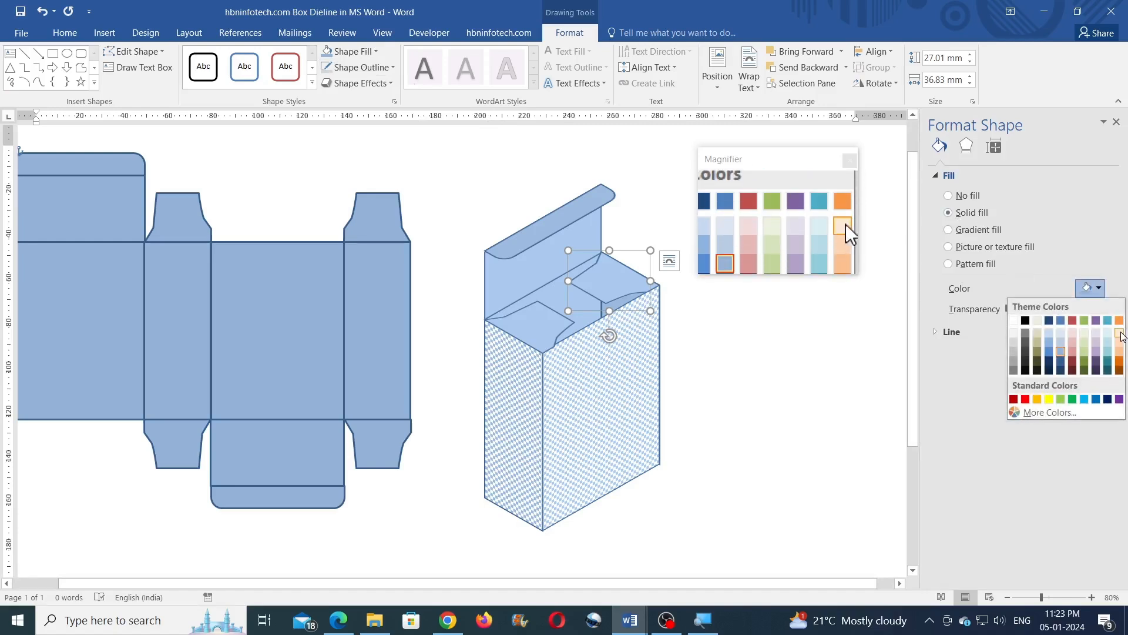
pyautogui.click(1122, 335)
pyautogui.click(1098, 288)
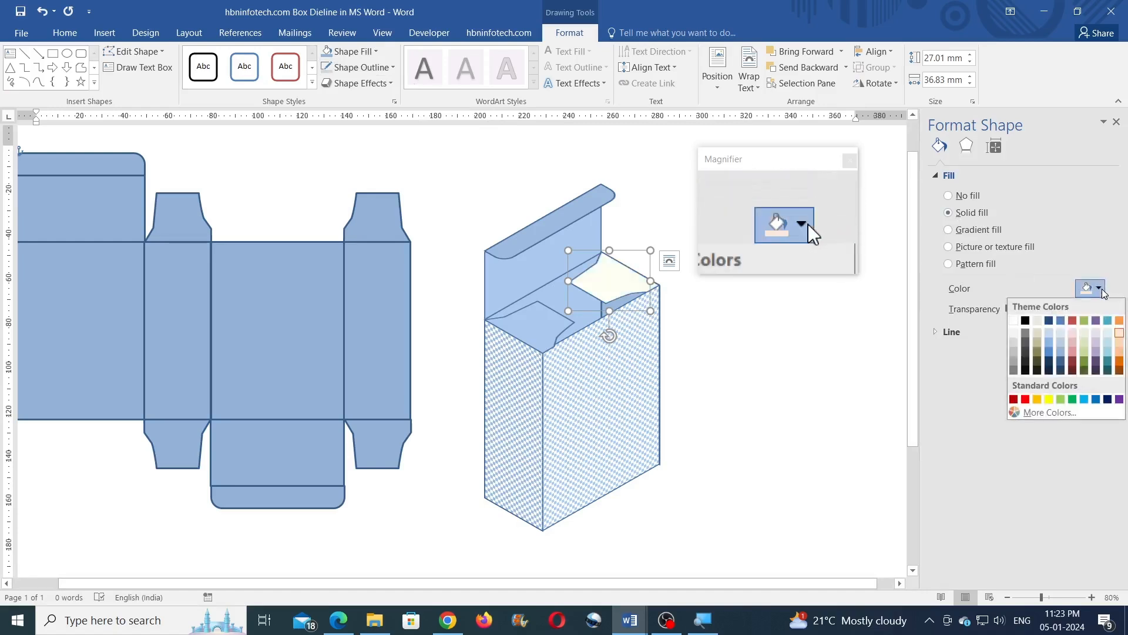
pyautogui.click(1120, 350)
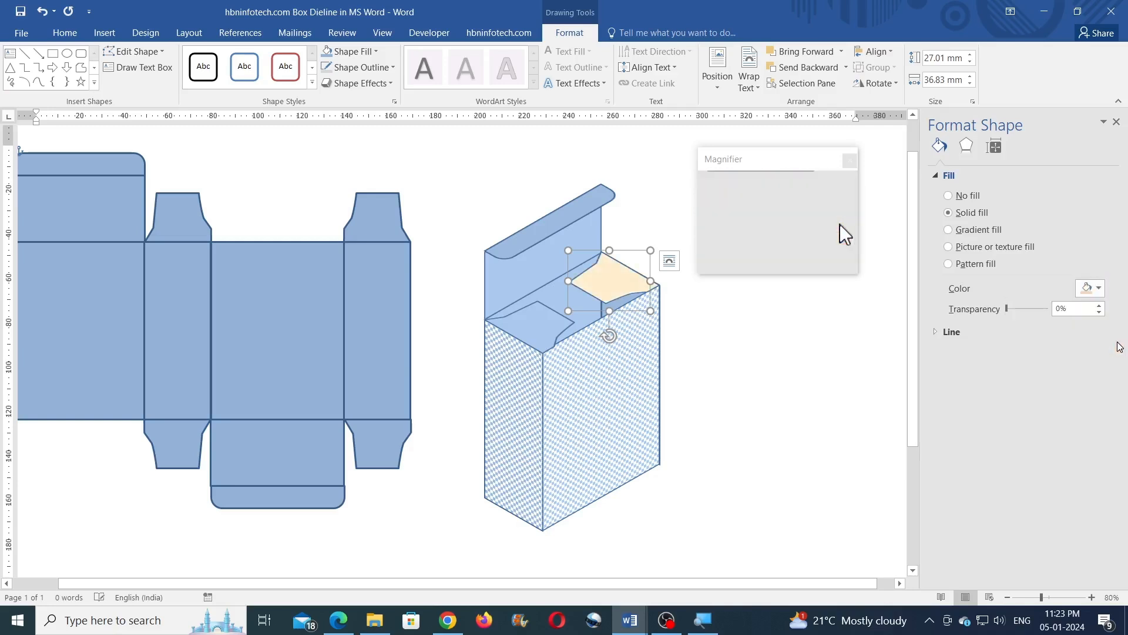
# - Fill the left dust flap of the 3-D box with the same light orange theme color as the right one
pyautogui.click(544, 333)
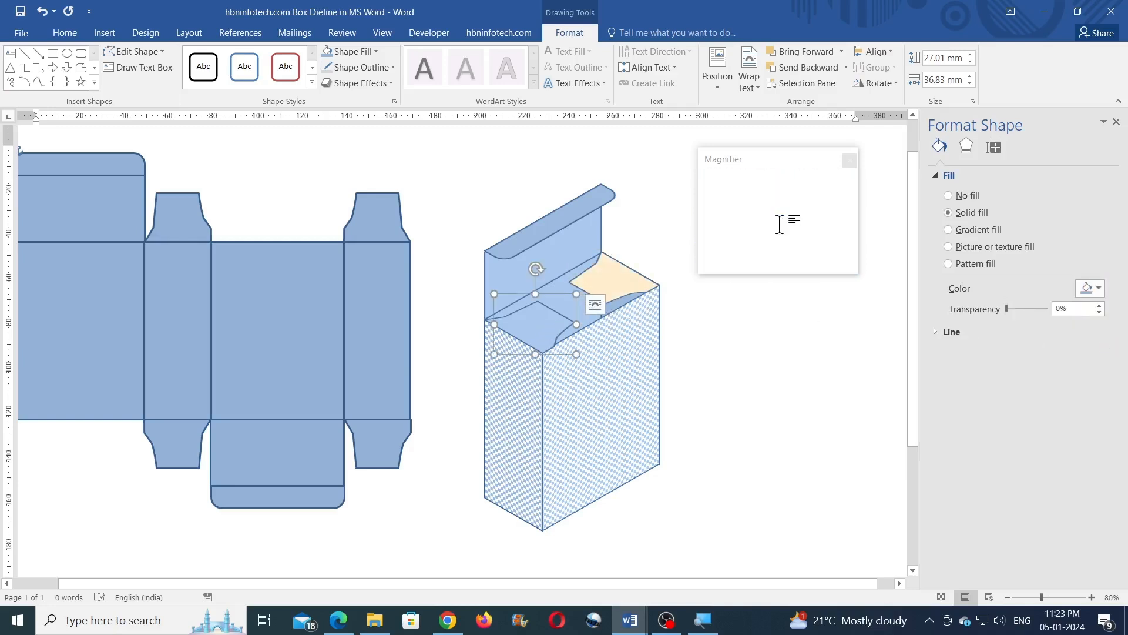
pyautogui.click(1098, 290)
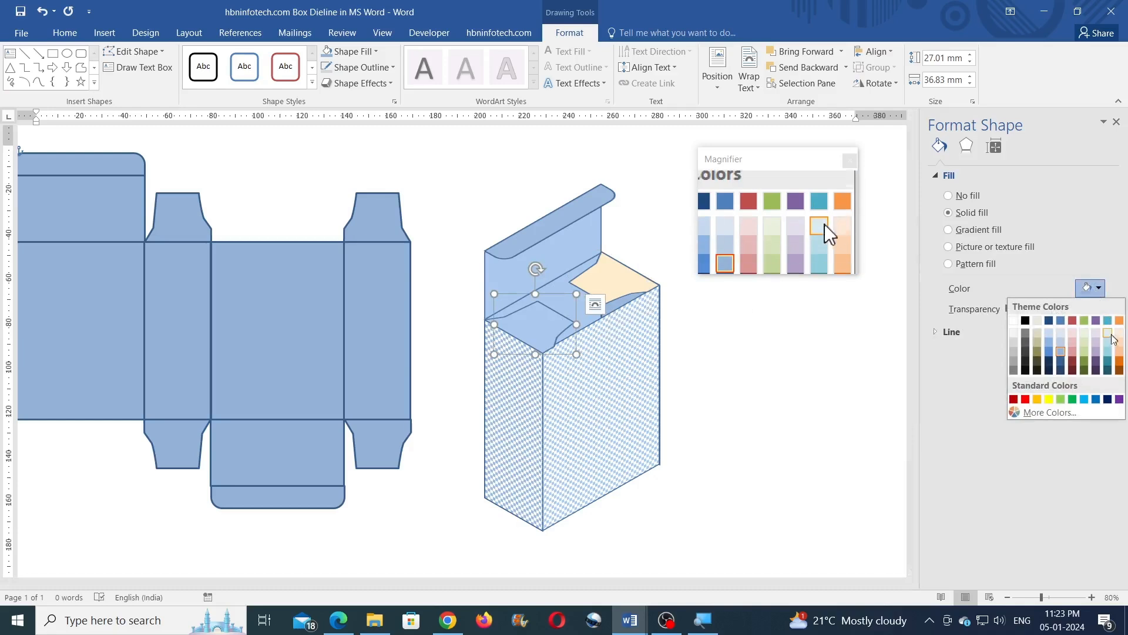
pyautogui.click(1121, 348)
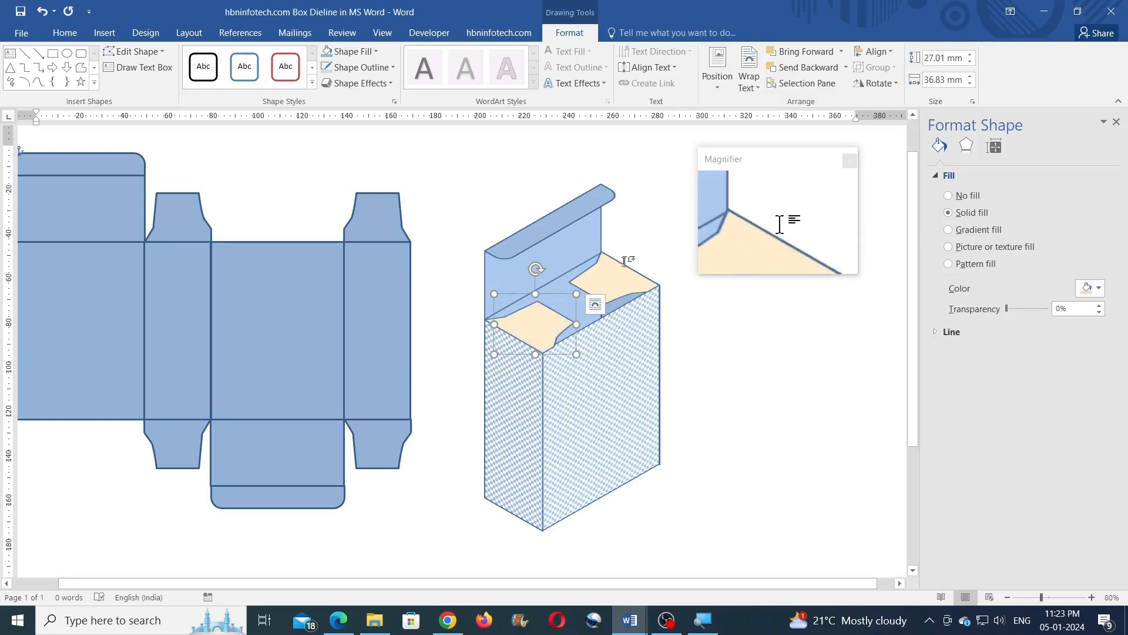
pyautogui.click(569, 282)
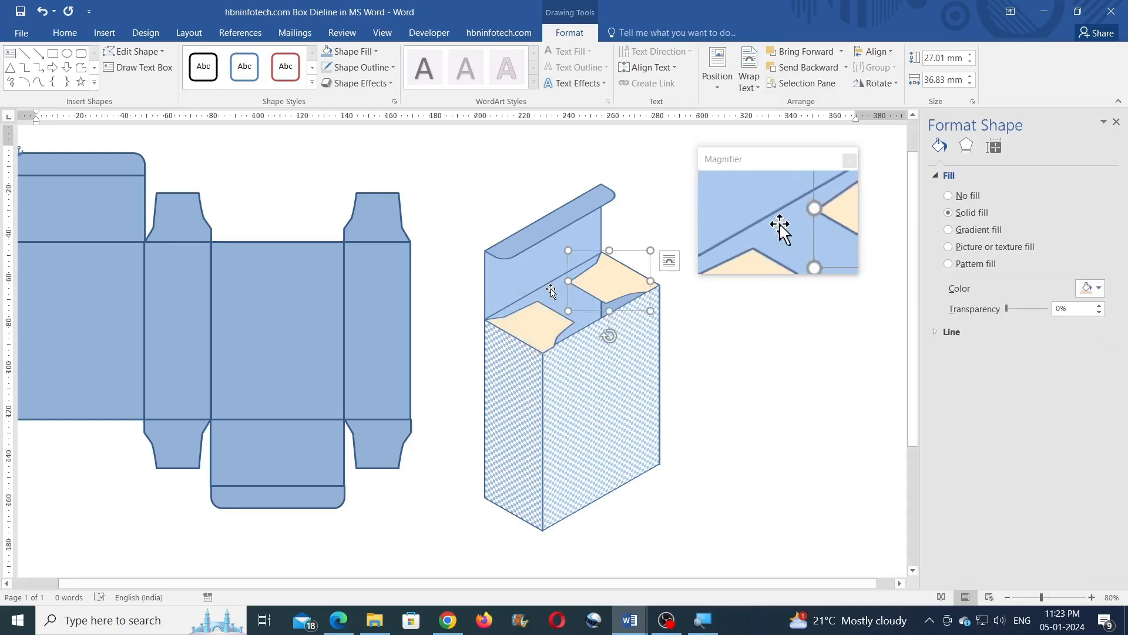
# - Fill the 3-D box's inner back panel and the open lid panel with a solid light green theme color
pyautogui.click(1098, 290)
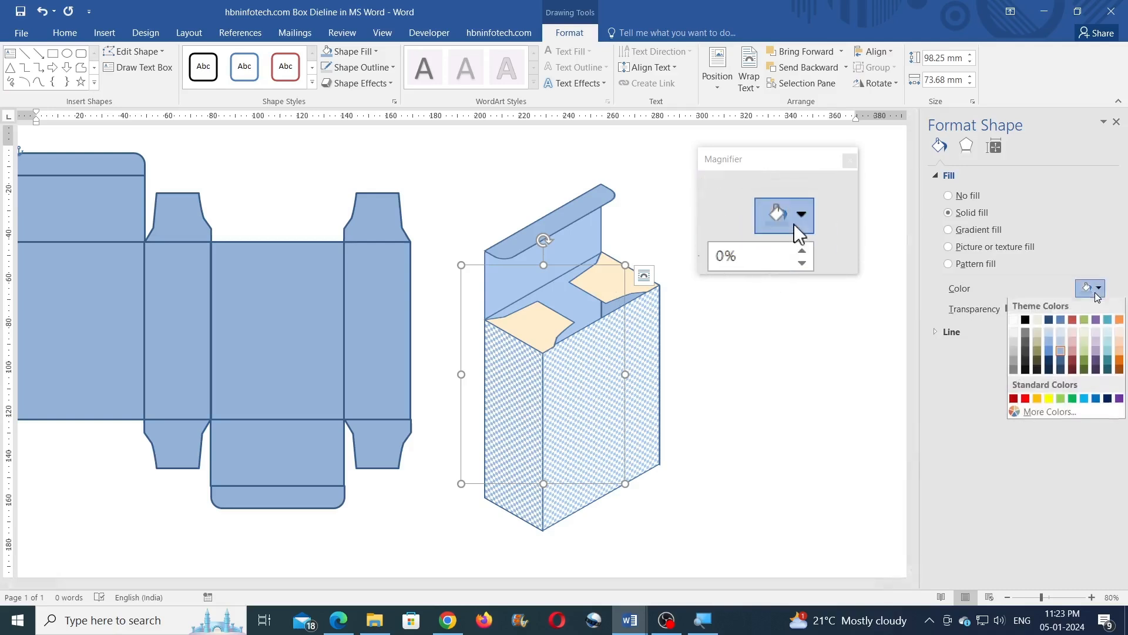
pyautogui.click(1086, 353)
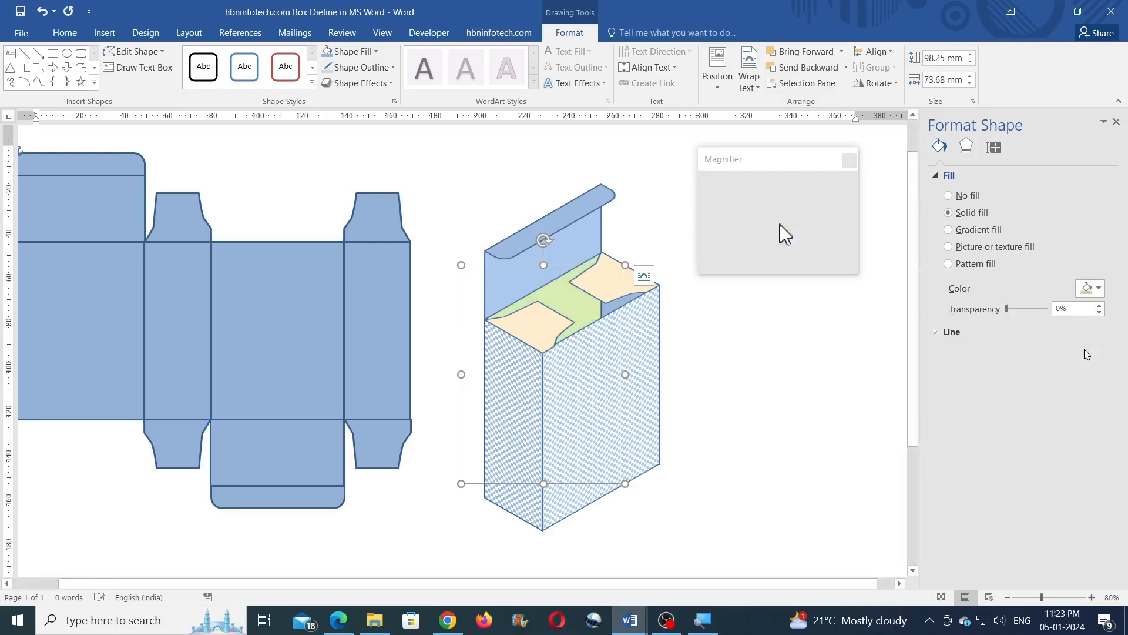
pyautogui.click(590, 235)
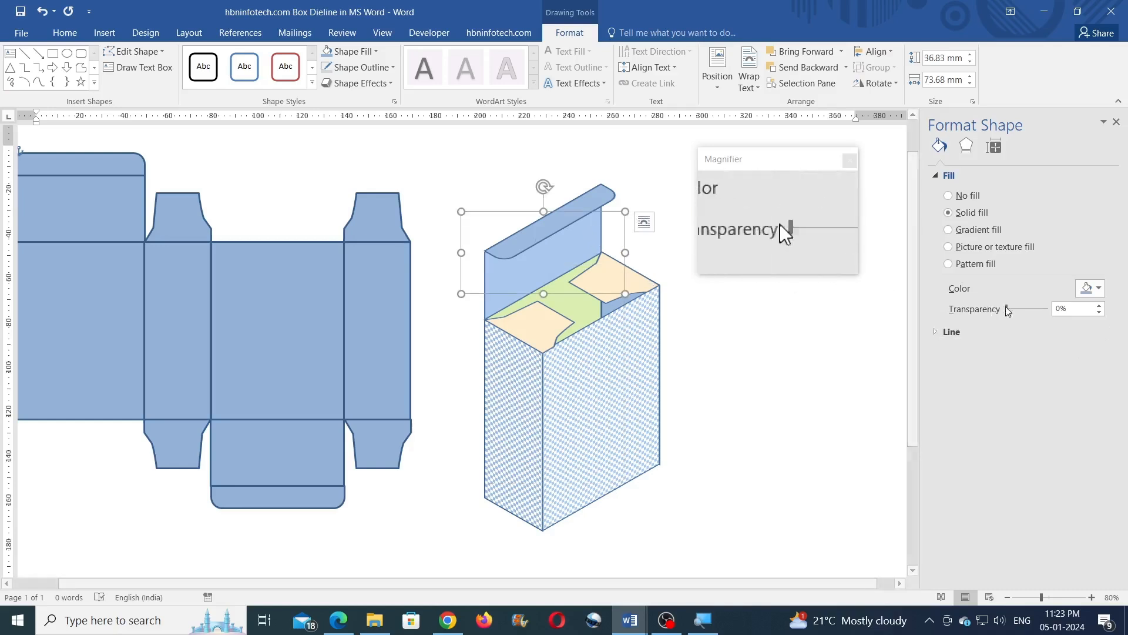
pyautogui.click(1098, 289)
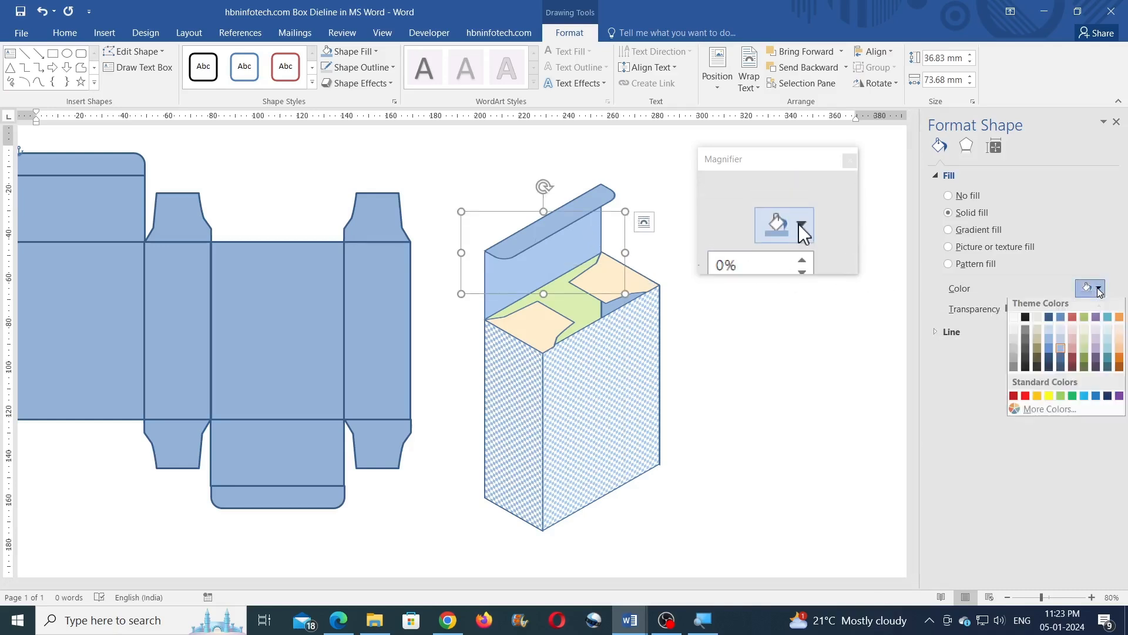
pyautogui.click(1083, 353)
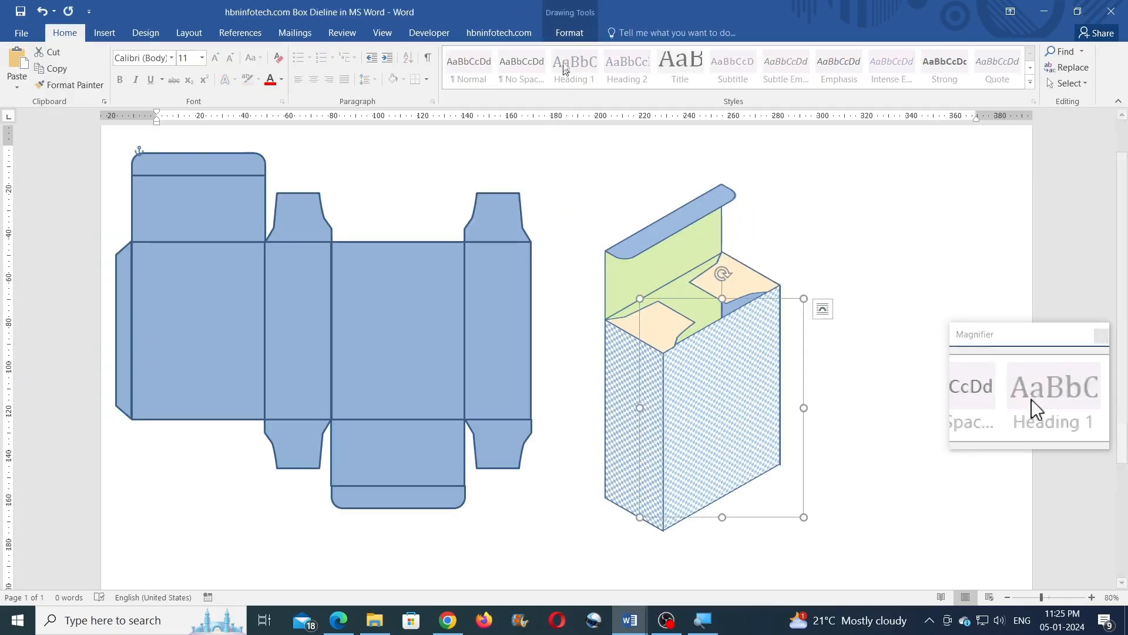
# - Fill the 3-D box's front panel with the picture New Project2 from the Dieline folder
pyautogui.click(568, 39)
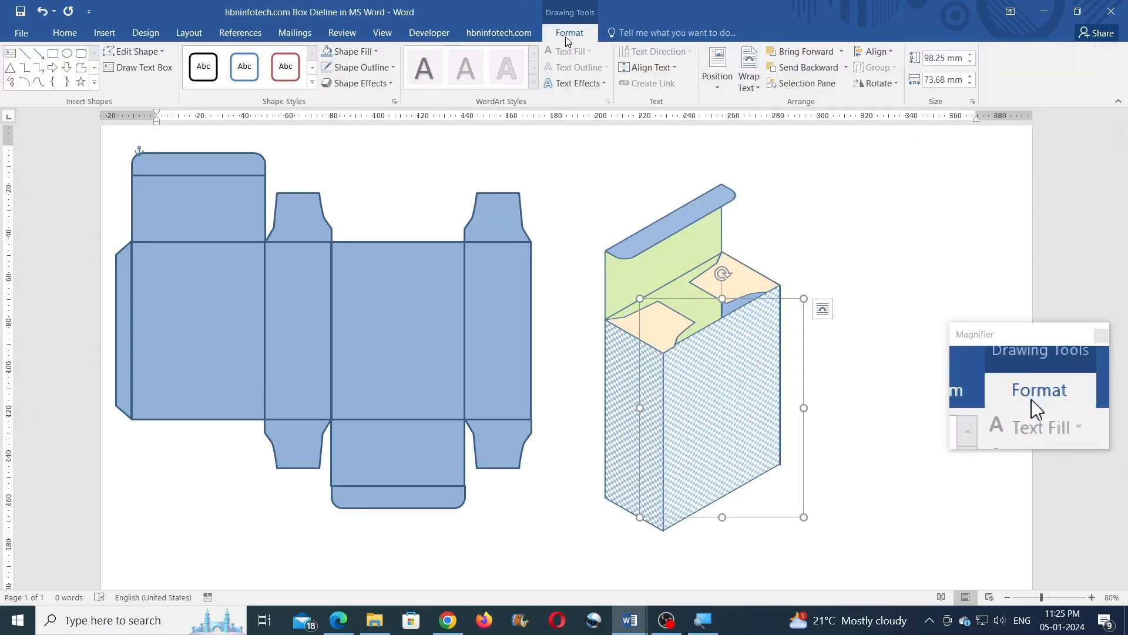
pyautogui.click(359, 52)
pyautogui.click(357, 211)
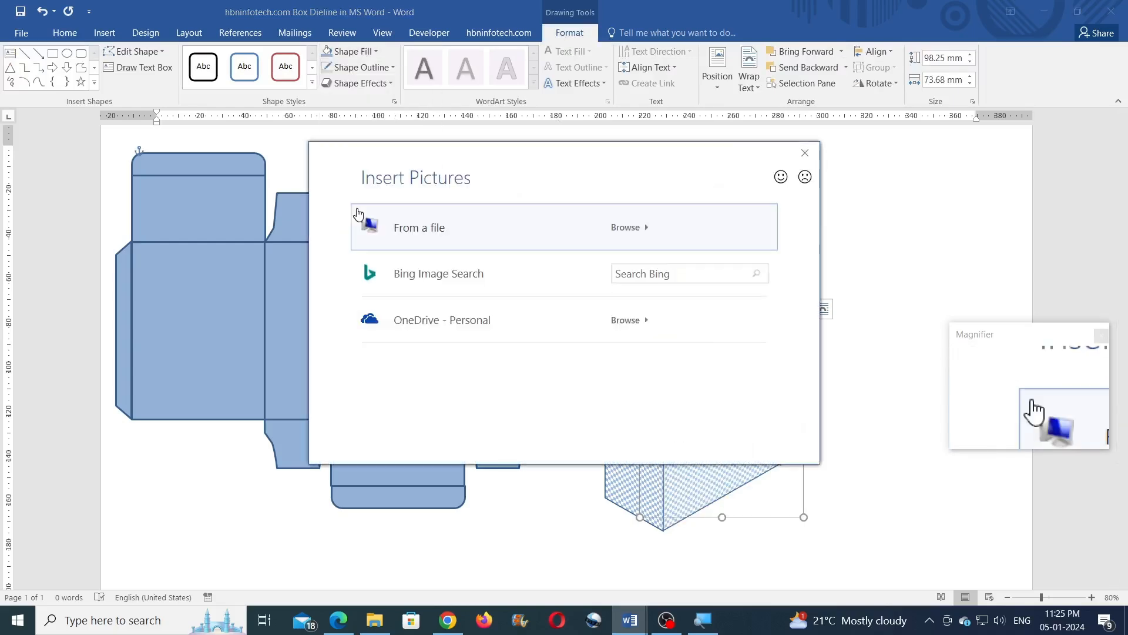
pyautogui.click(405, 232)
pyautogui.click(260, 122)
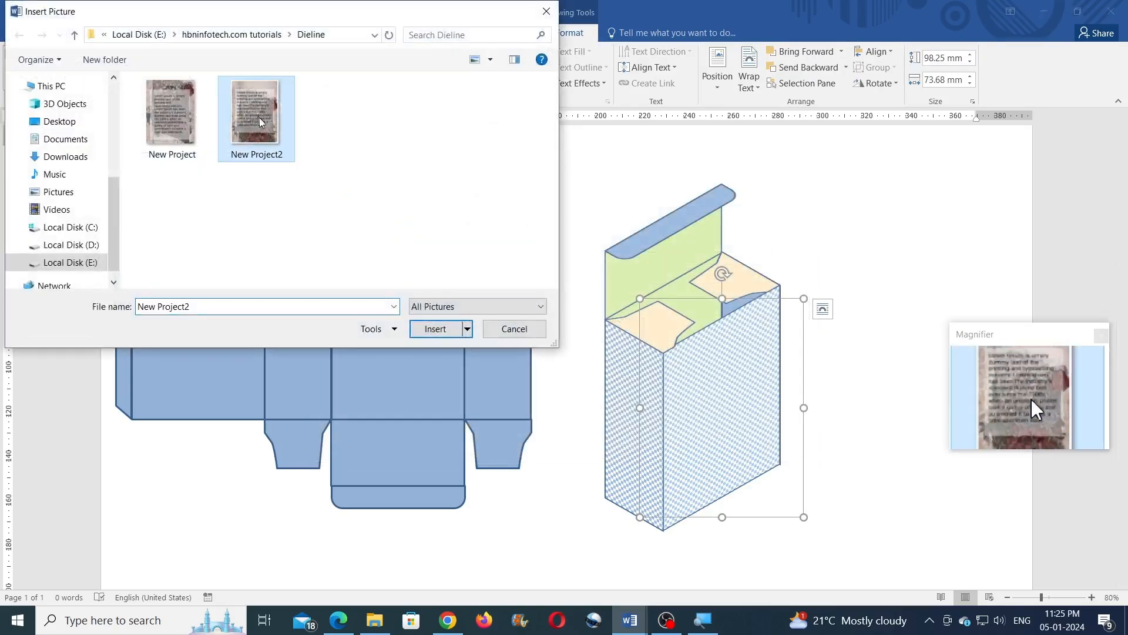
pyautogui.click(420, 325)
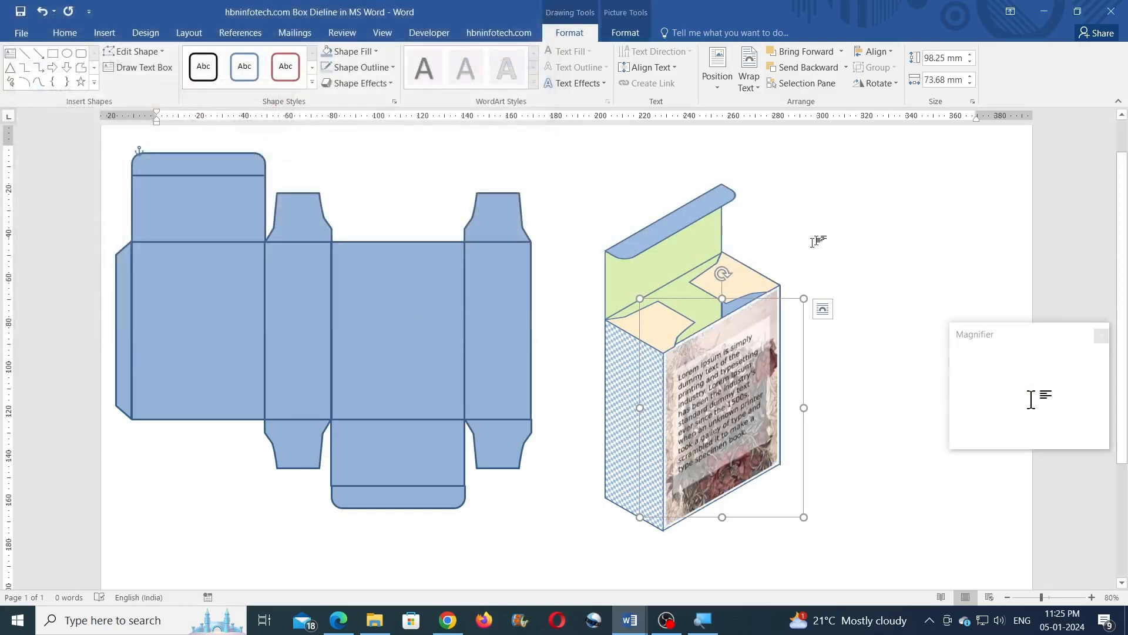
# - Fill the 3-D box's left side panel with the picture New Project2 from the Dieline folder
pyautogui.click(612, 367)
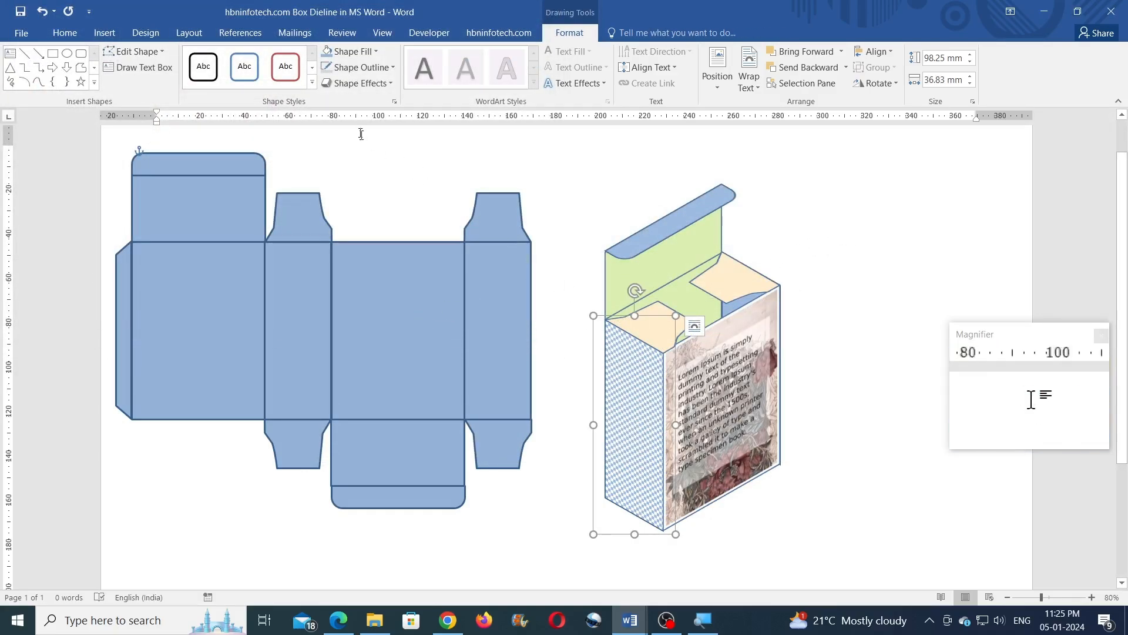
pyautogui.click(353, 52)
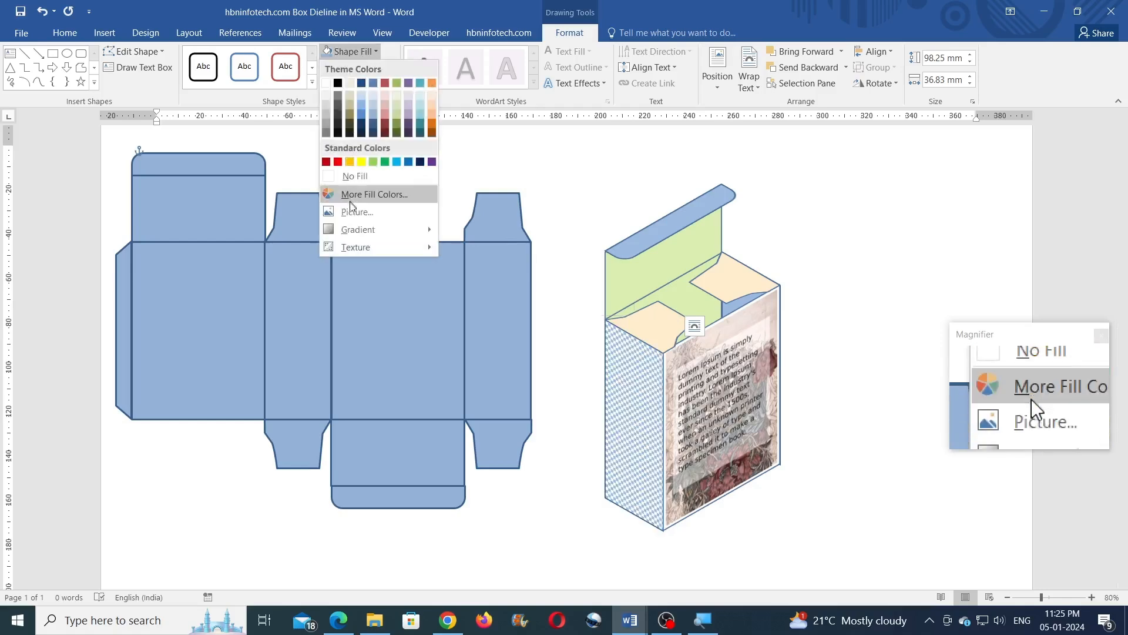
pyautogui.click(353, 213)
pyautogui.click(405, 235)
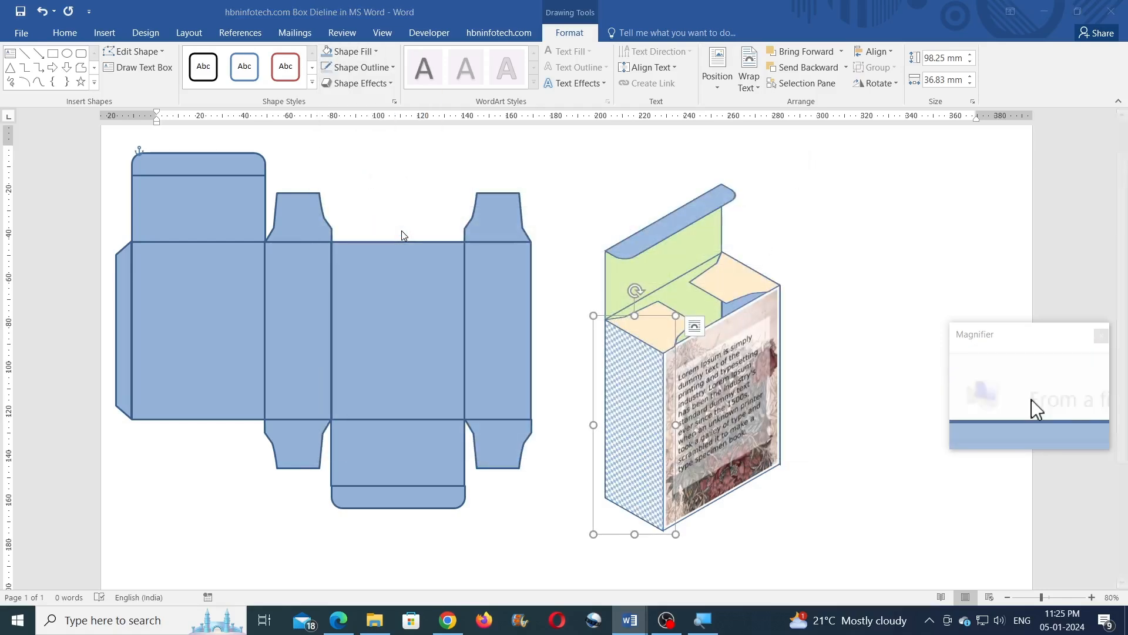
pyautogui.click(256, 118)
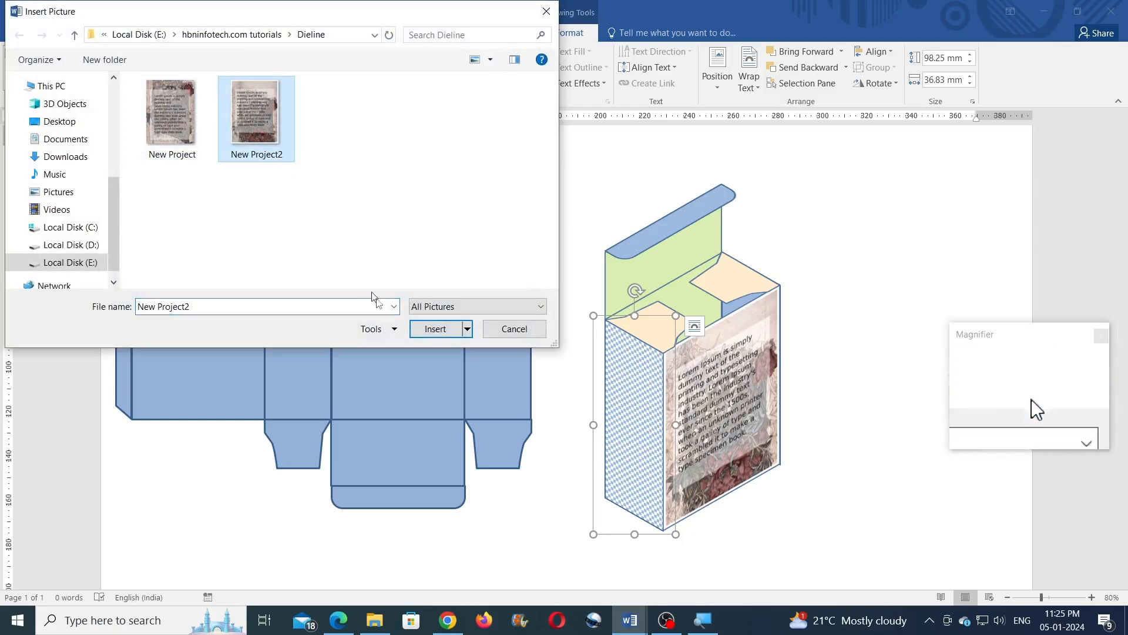
pyautogui.click(436, 328)
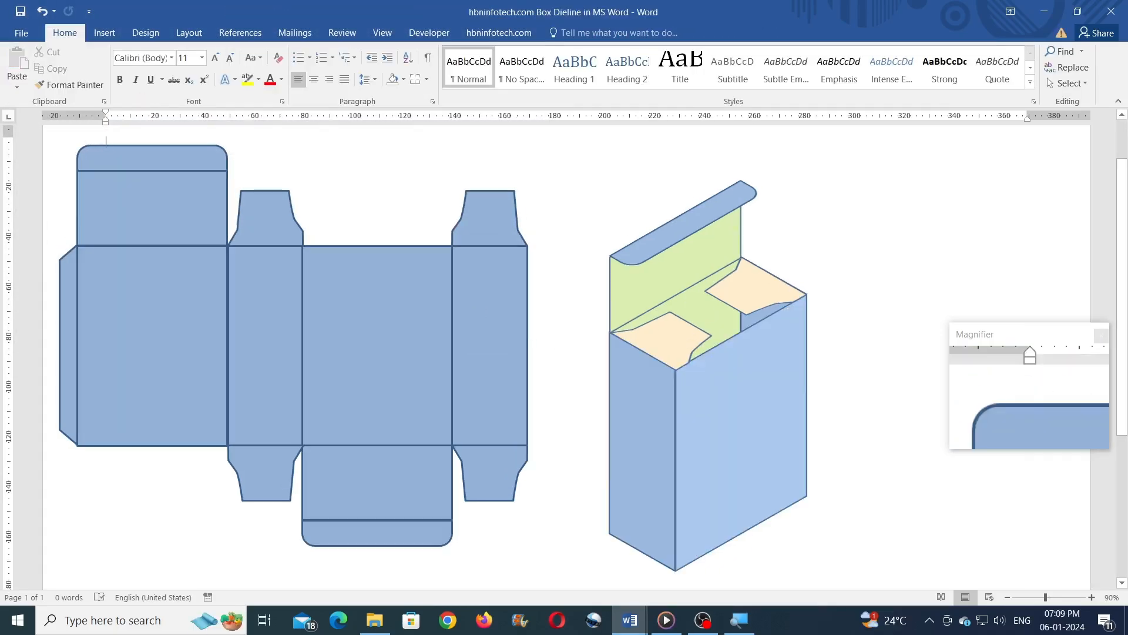
# - Draw a horizontal double-headed arrow about 54 mm long in the blank area beside the 3-D box's lid
pyautogui.click(114, 39)
pyautogui.click(211, 84)
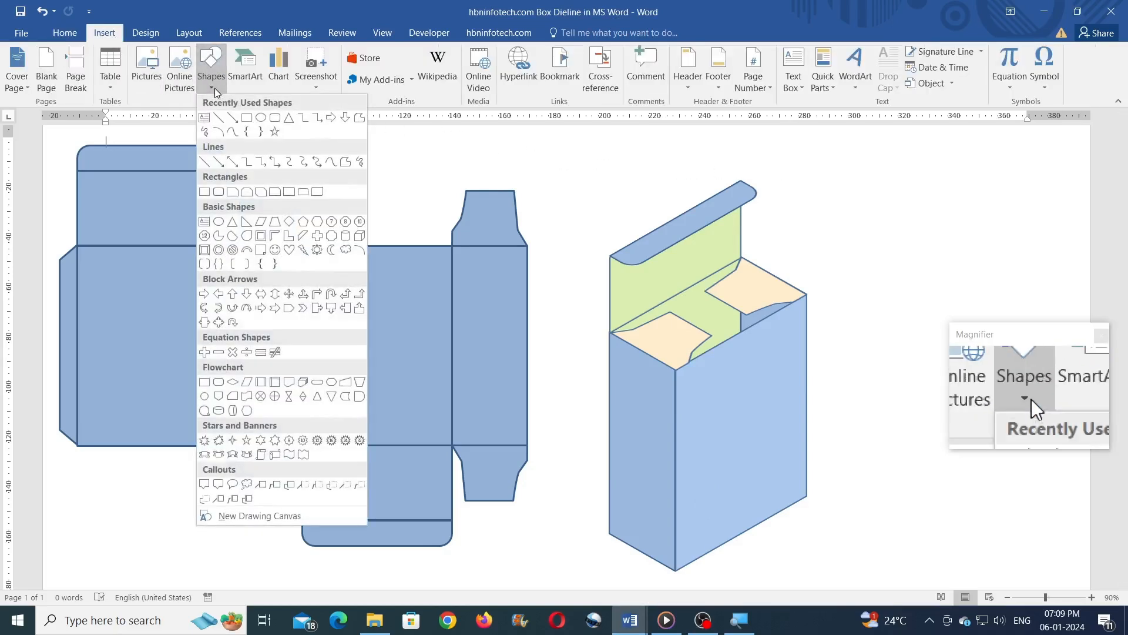
pyautogui.click(229, 161)
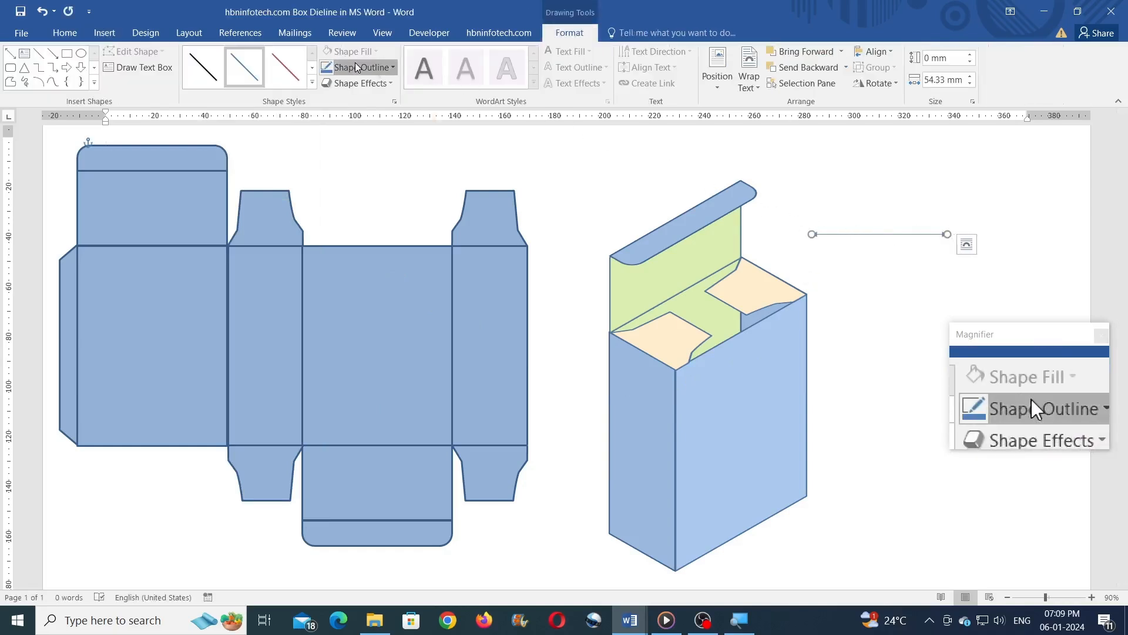
# - Give the double-headed arrow a standard red outline with a weight of 3 pt
pyautogui.click(352, 67)
pyautogui.click(338, 178)
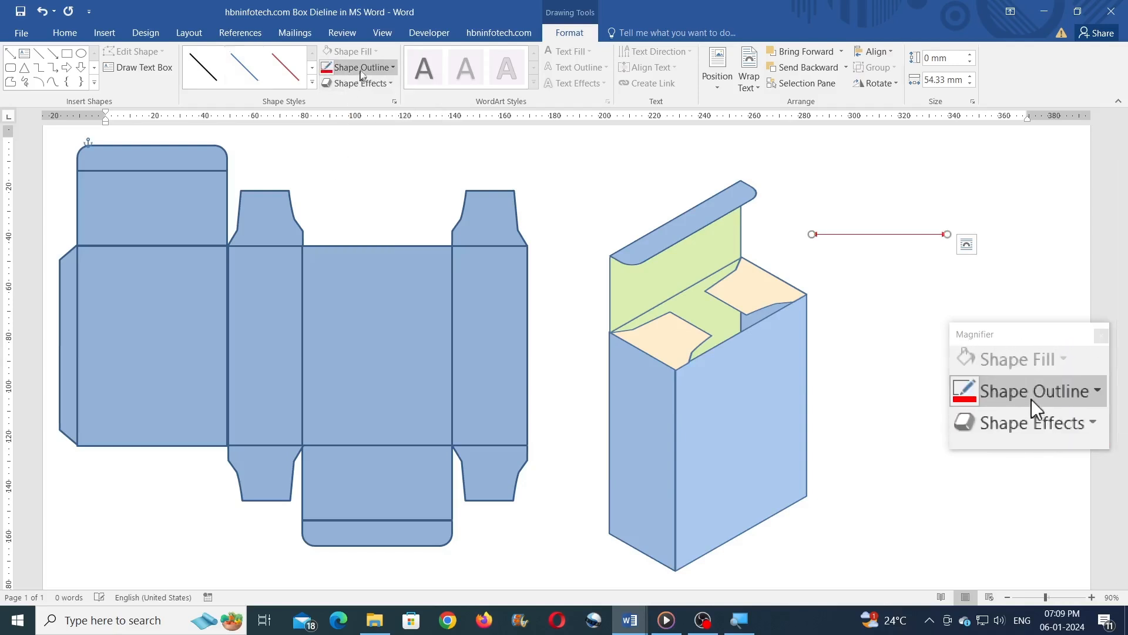
pyautogui.click(364, 73)
pyautogui.moveTo(369, 228)
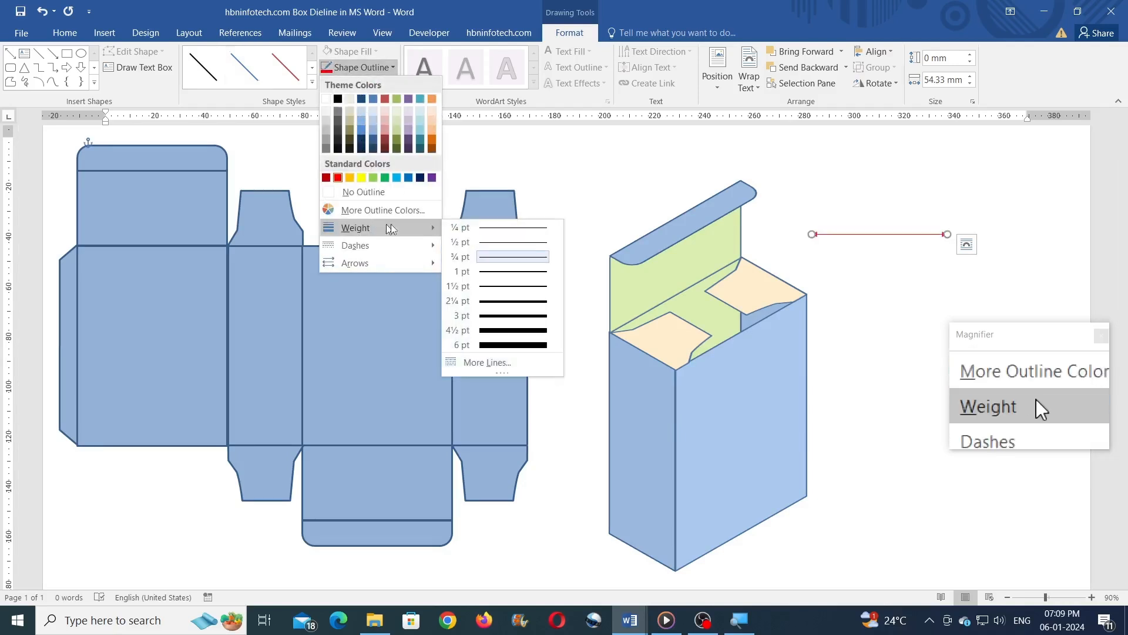
pyautogui.click(500, 317)
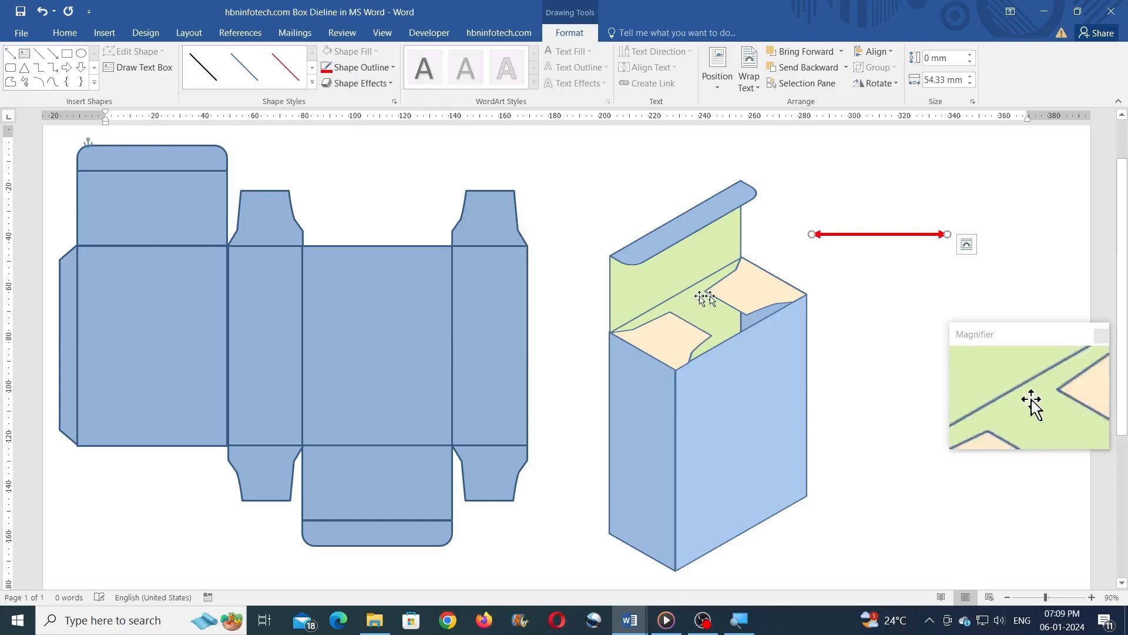
# - Apply the parallel 3-D rotation matching the front panel's slant to the red arrow and stretch it across that panel, about 74 mm wide
pyautogui.click(357, 83)
pyautogui.moveTo(355, 295)
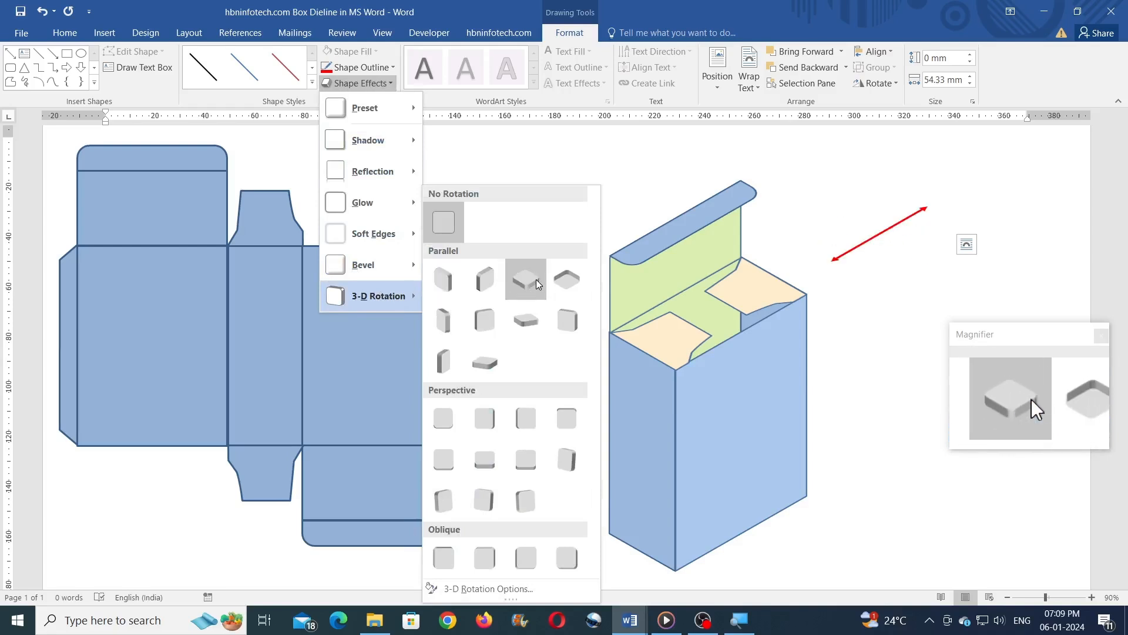
pyautogui.click(485, 279)
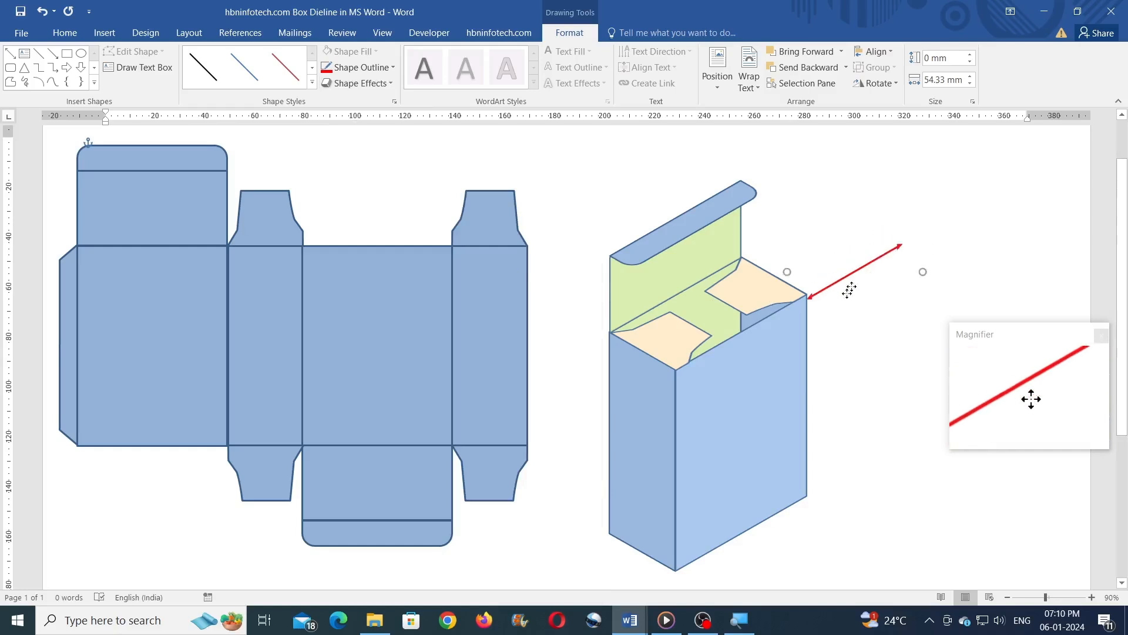
pyautogui.moveTo(854, 281); pyautogui.dragTo(749, 395)
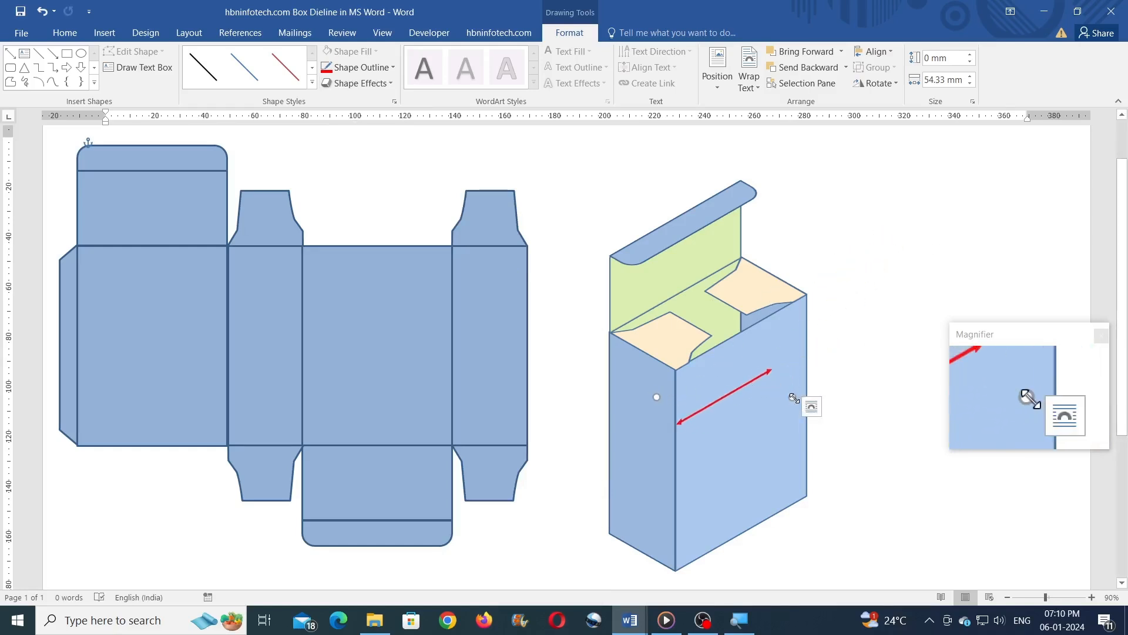
pyautogui.moveTo(800, 397); pyautogui.dragTo(834, 394)
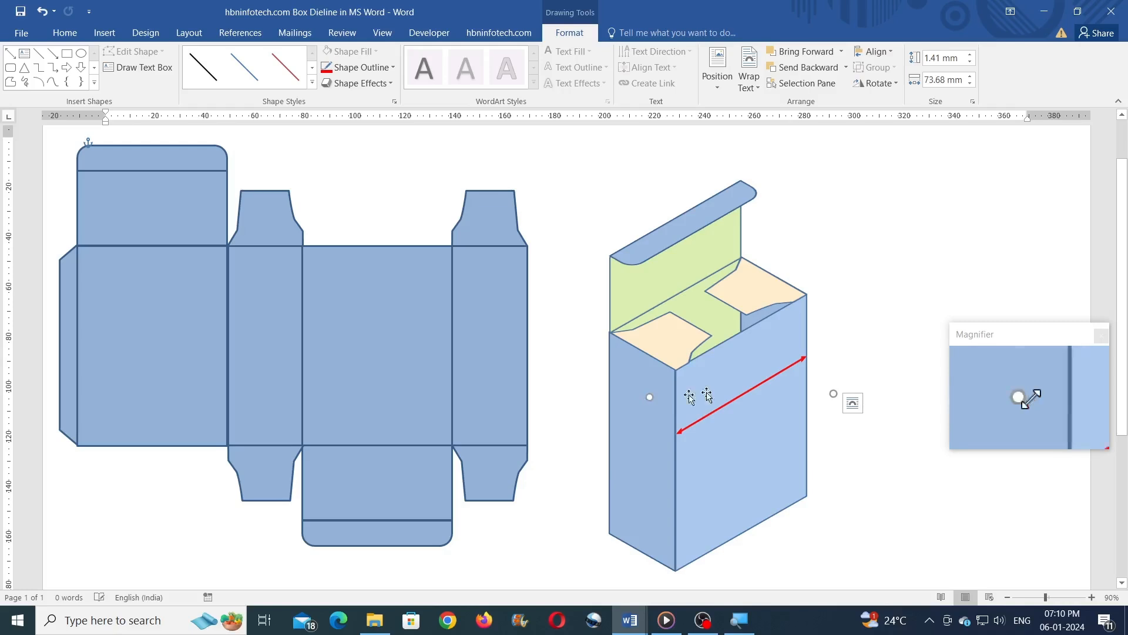
pyautogui.click(638, 159)
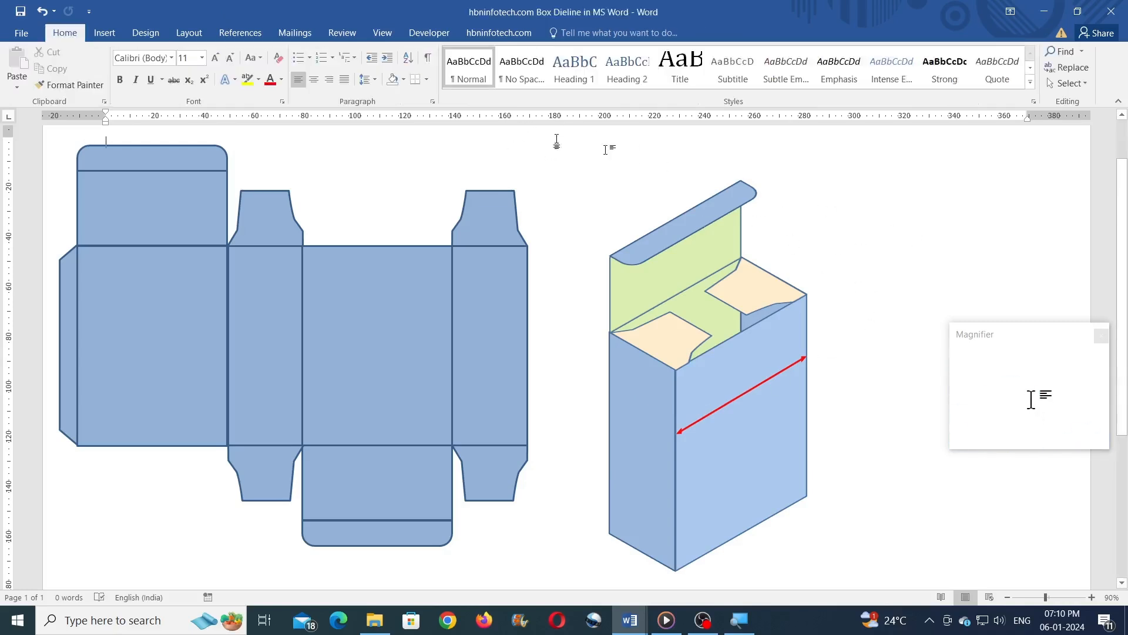
# - Insert plain black WordArt reading "60mm" in the blank area beside the 3-D box's lid
pyautogui.click(118, 35)
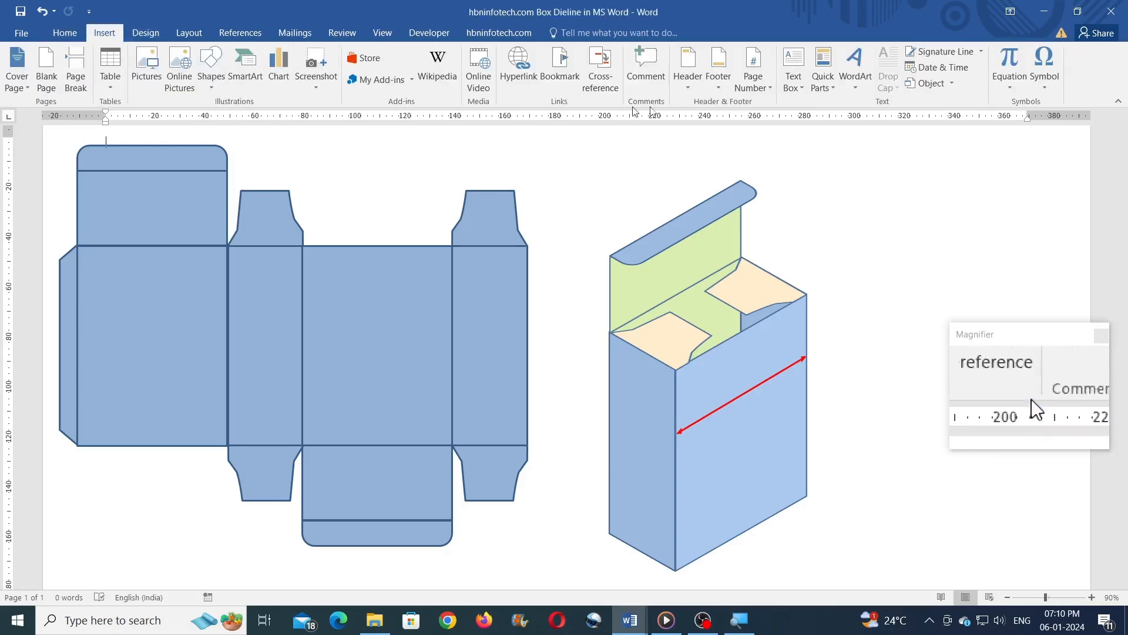
pyautogui.click(855, 82)
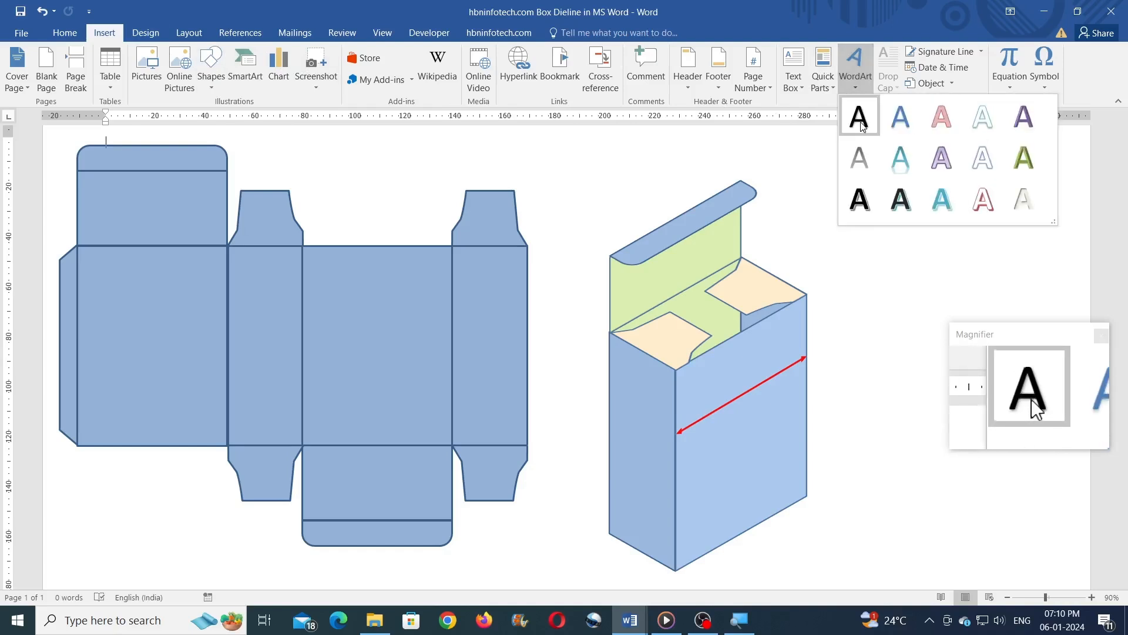
pyautogui.click(855, 111)
pyautogui.moveTo(267, 137); pyautogui.dragTo(952, 200)
pyautogui.click(915, 227)
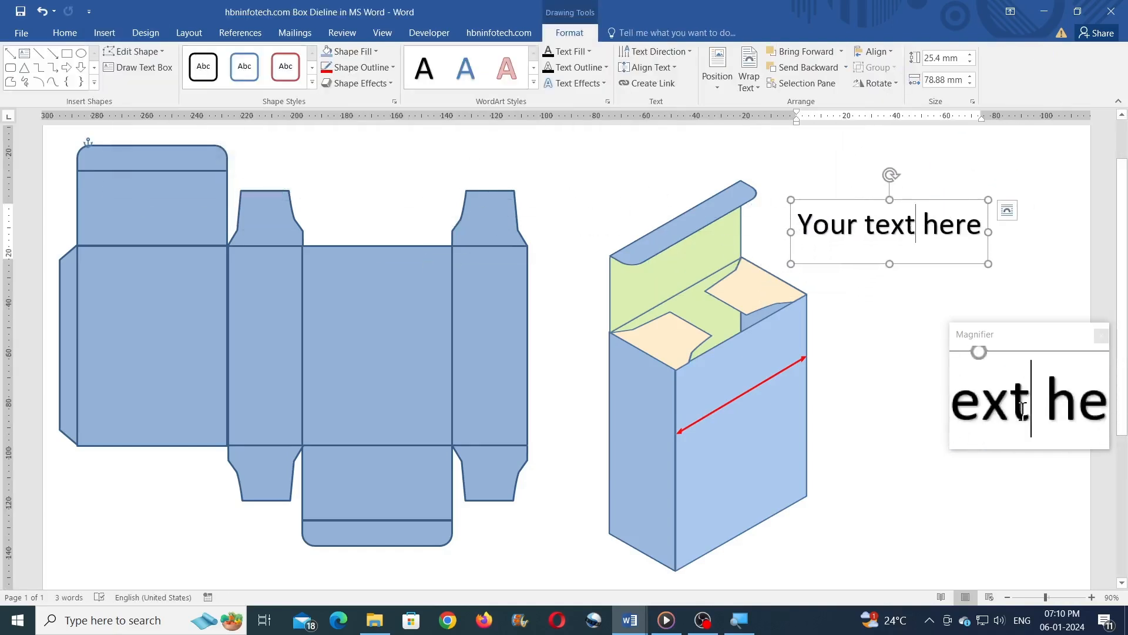
pyautogui.hotkey('ctrl', 'a')
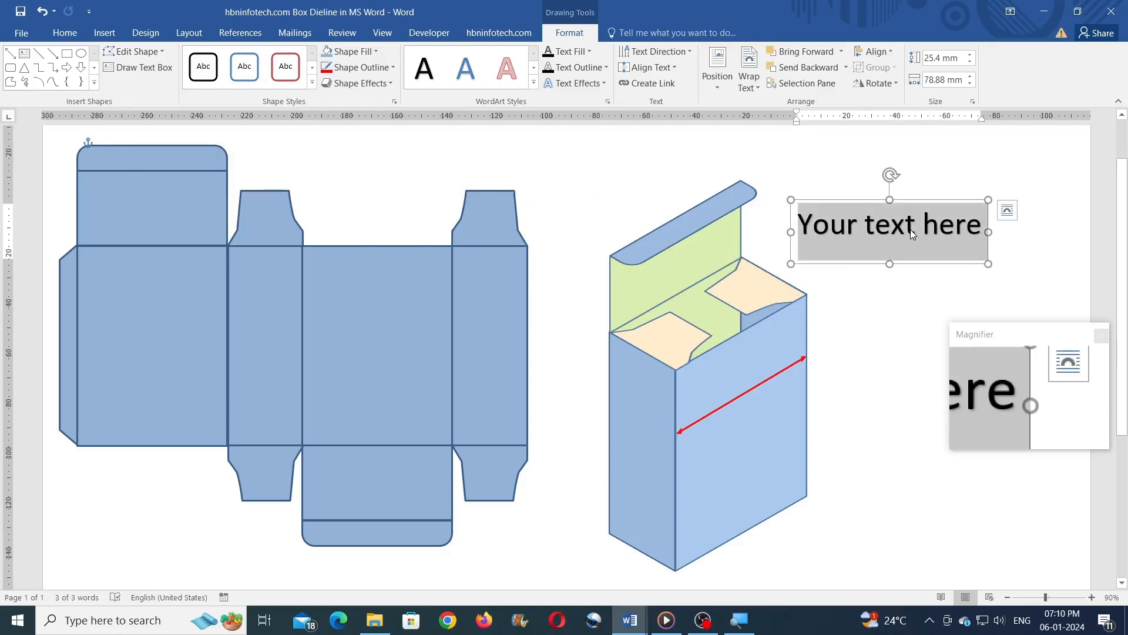
pyautogui.write('60')
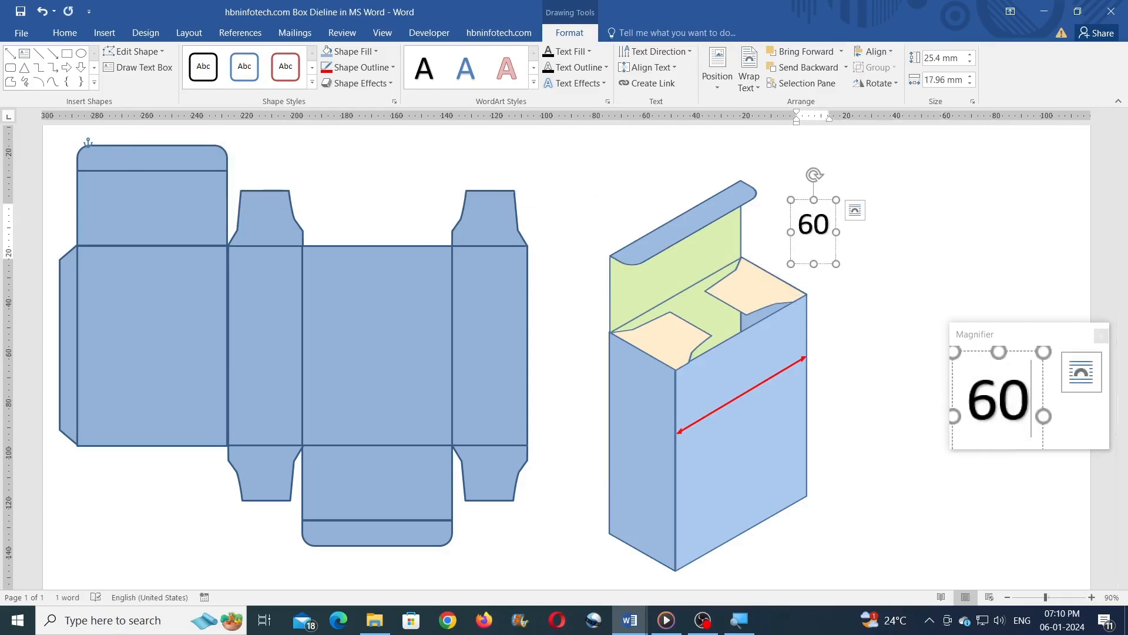
pyautogui.write('mm')
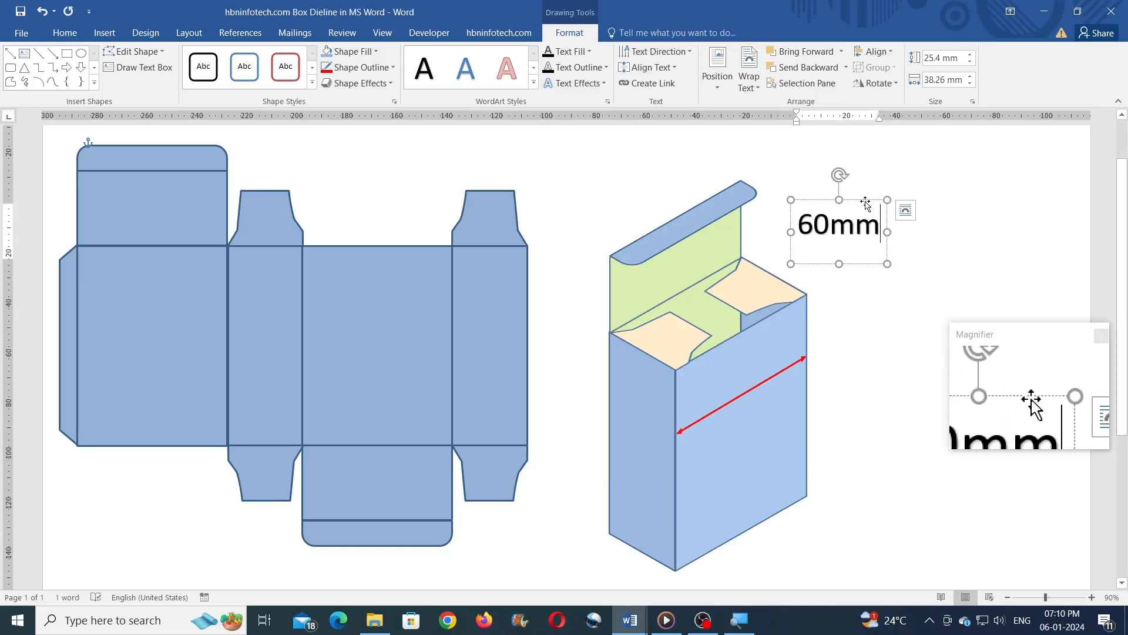
# - Set the font size of the "60mm" label to 20
pyautogui.hotkey('ctrl', 'a')
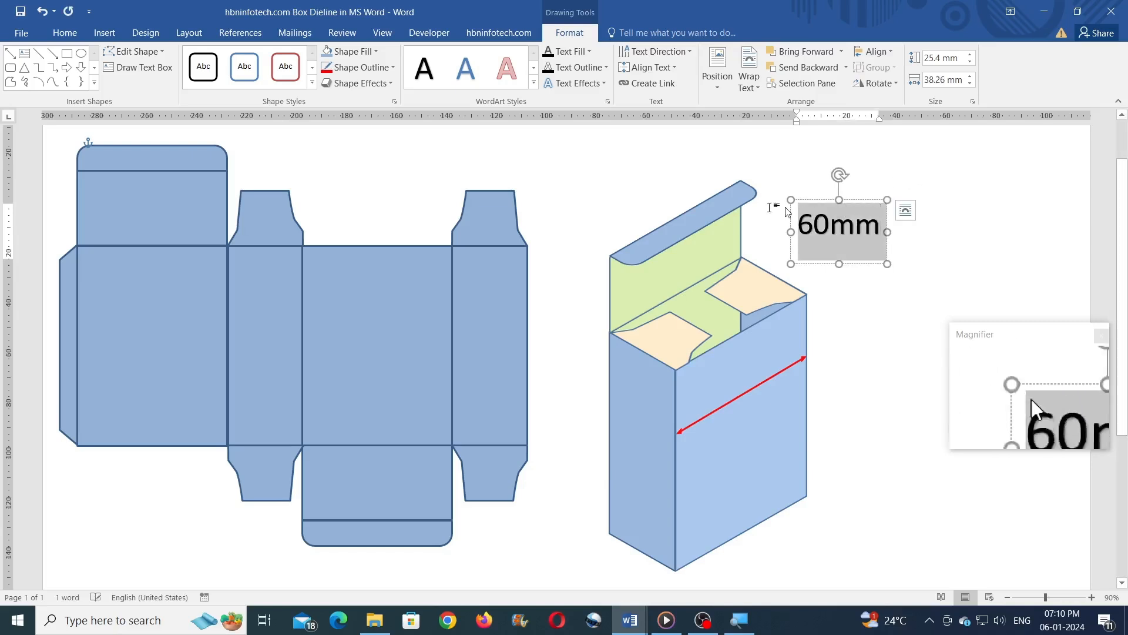
pyautogui.click(73, 33)
pyautogui.click(202, 58)
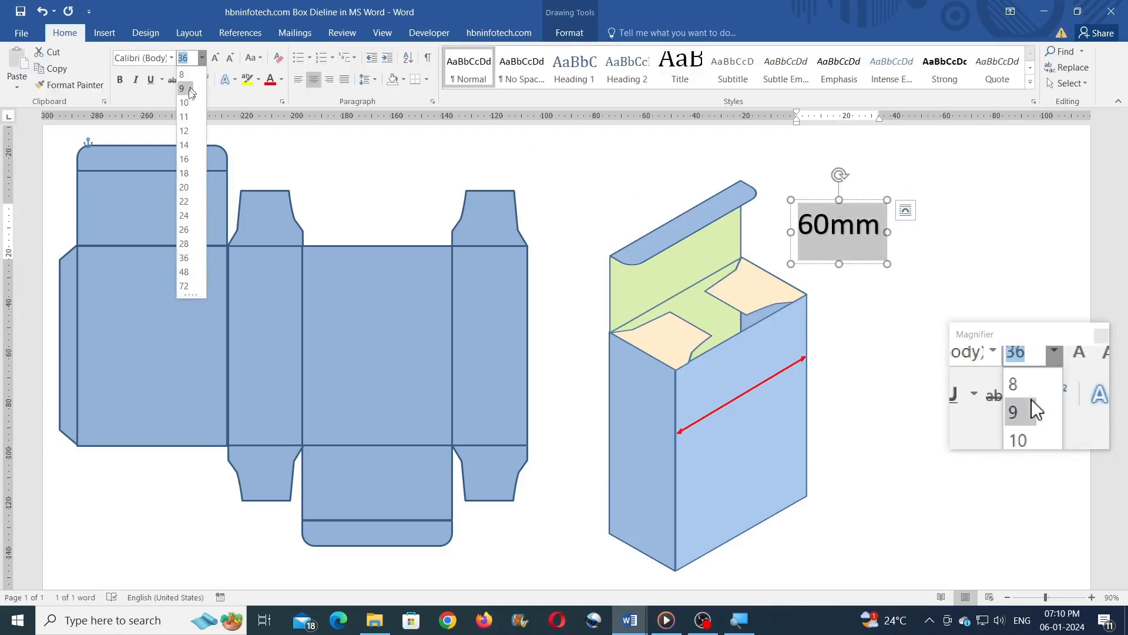
pyautogui.click(184, 187)
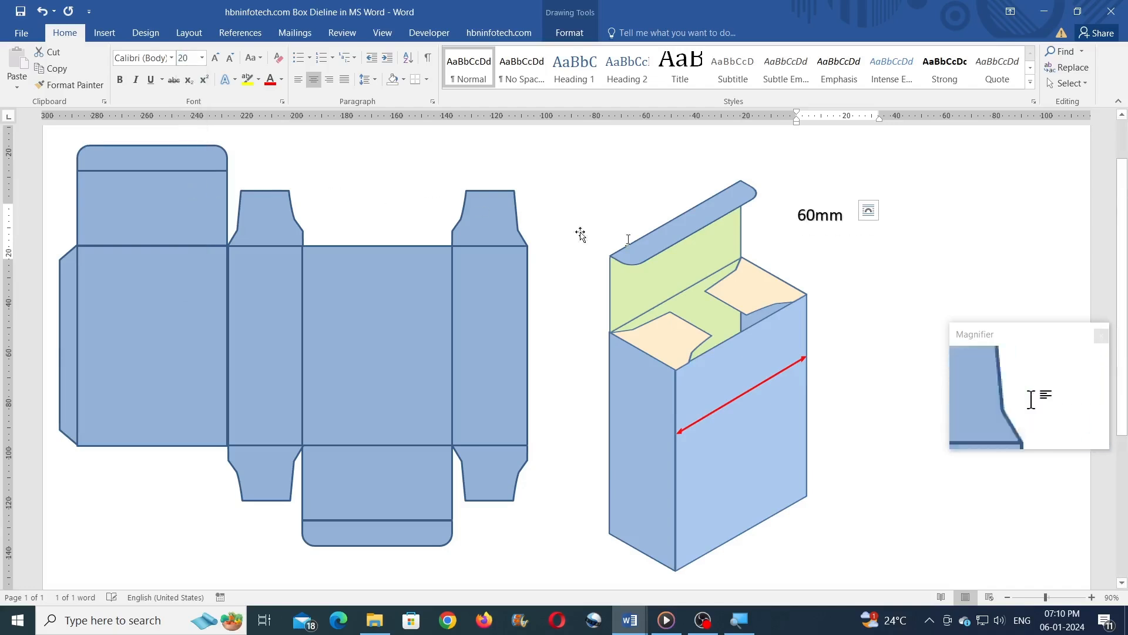
# - Apply the same parallel 3-D rotation as the red arrow to the "60mm" label and place it just above the arrow's middle
pyautogui.click(829, 202)
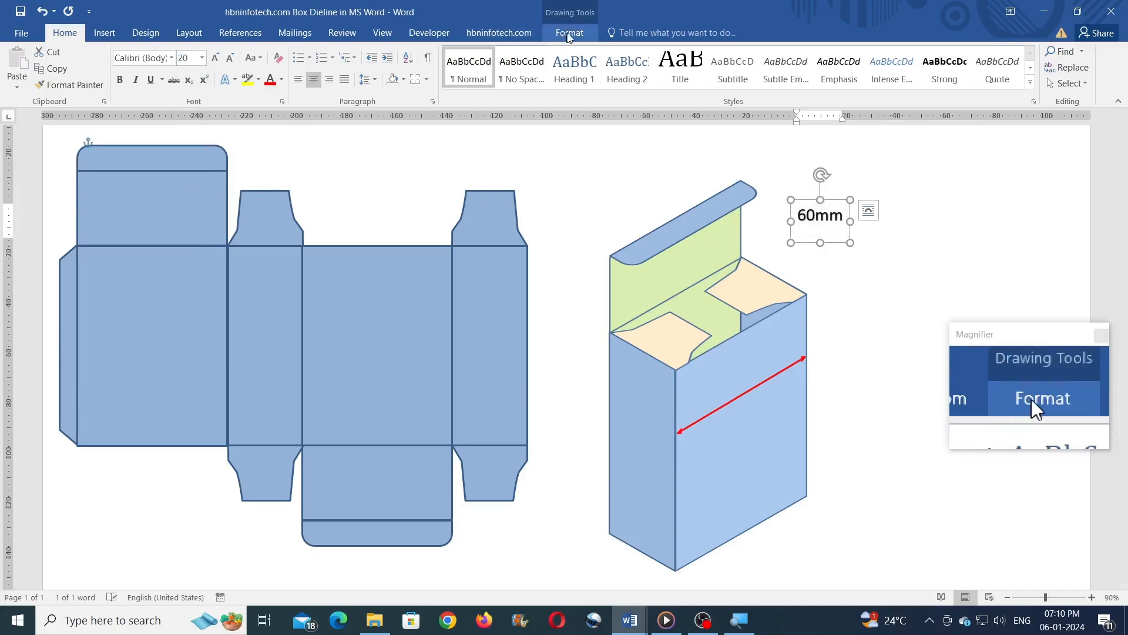
pyautogui.click(573, 34)
pyautogui.click(357, 83)
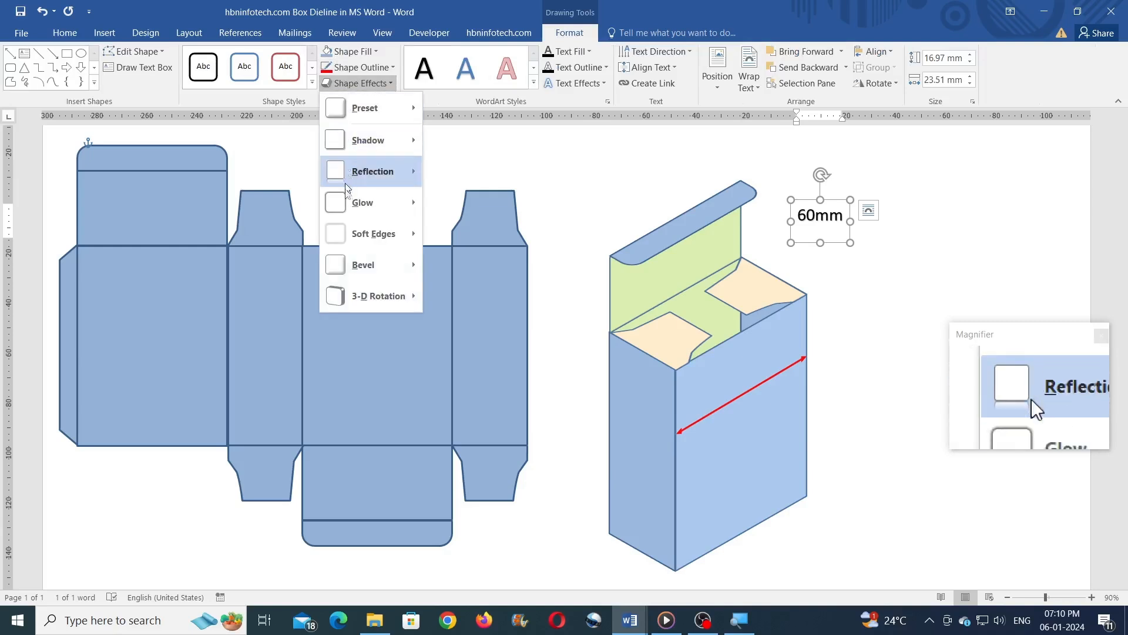
pyautogui.moveTo(362, 296)
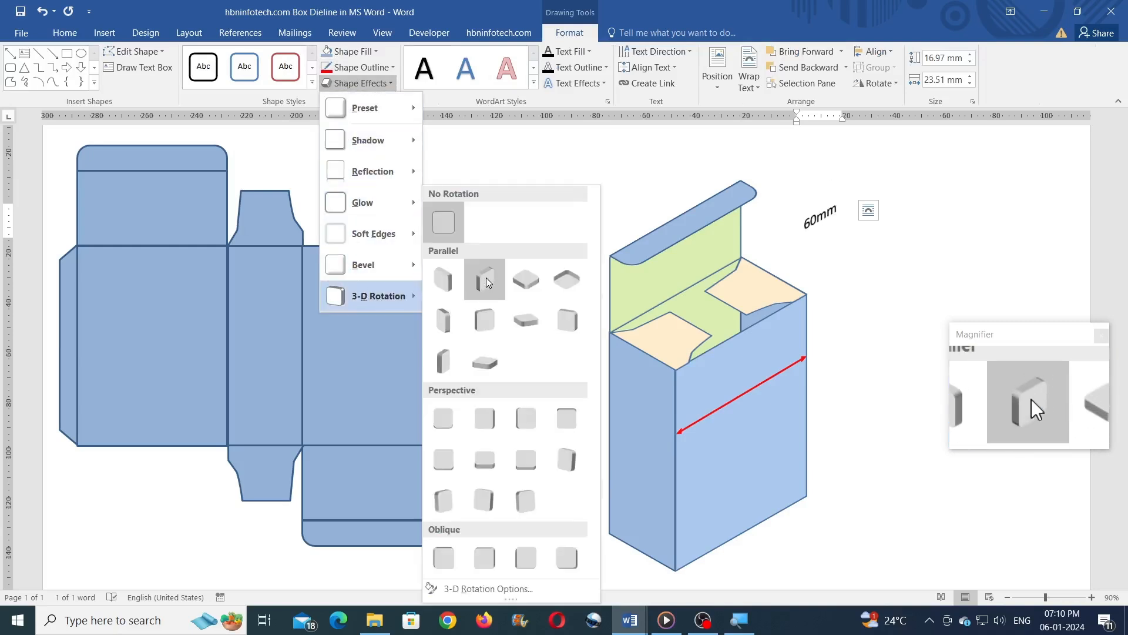
pyautogui.click(506, 279)
pyautogui.click(823, 212)
pyautogui.moveTo(828, 203); pyautogui.dragTo(761, 365)
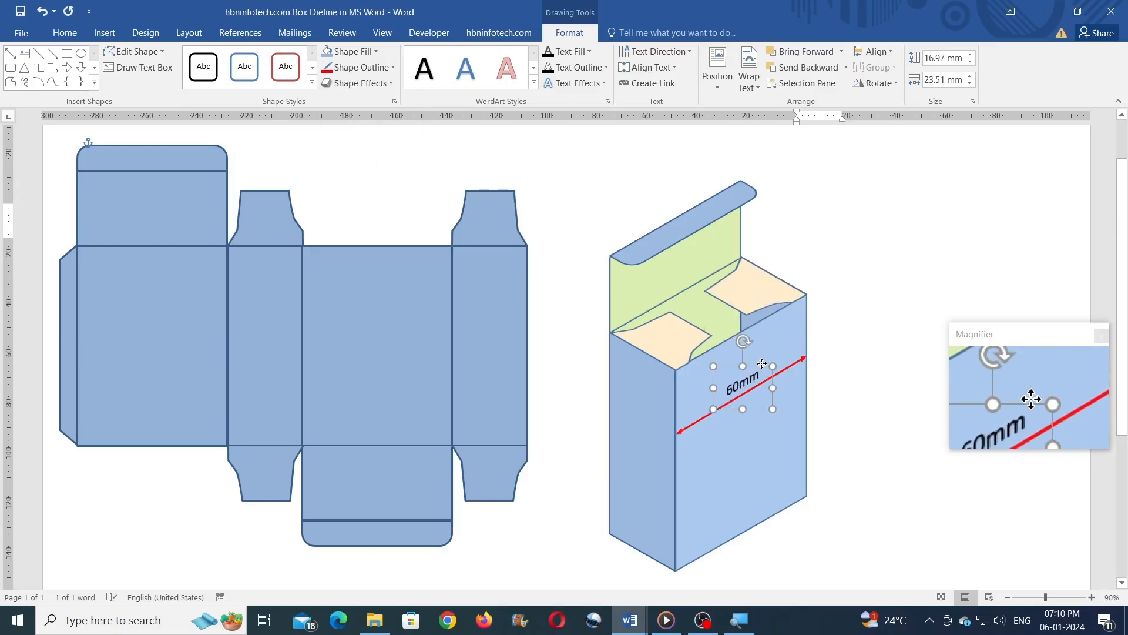
pyautogui.click(952, 177)
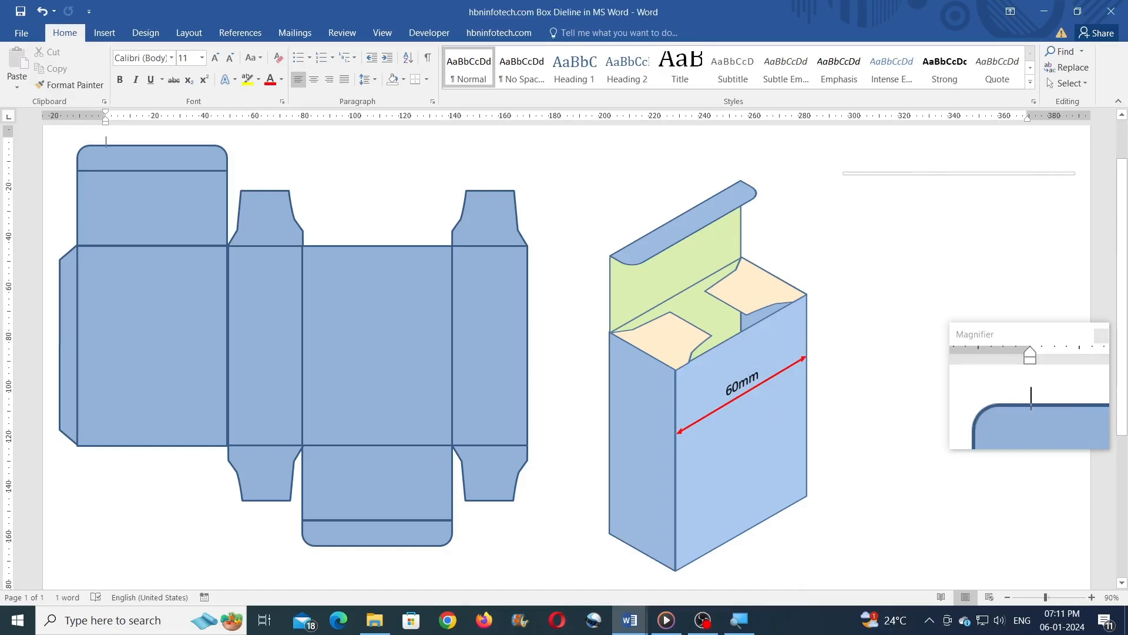